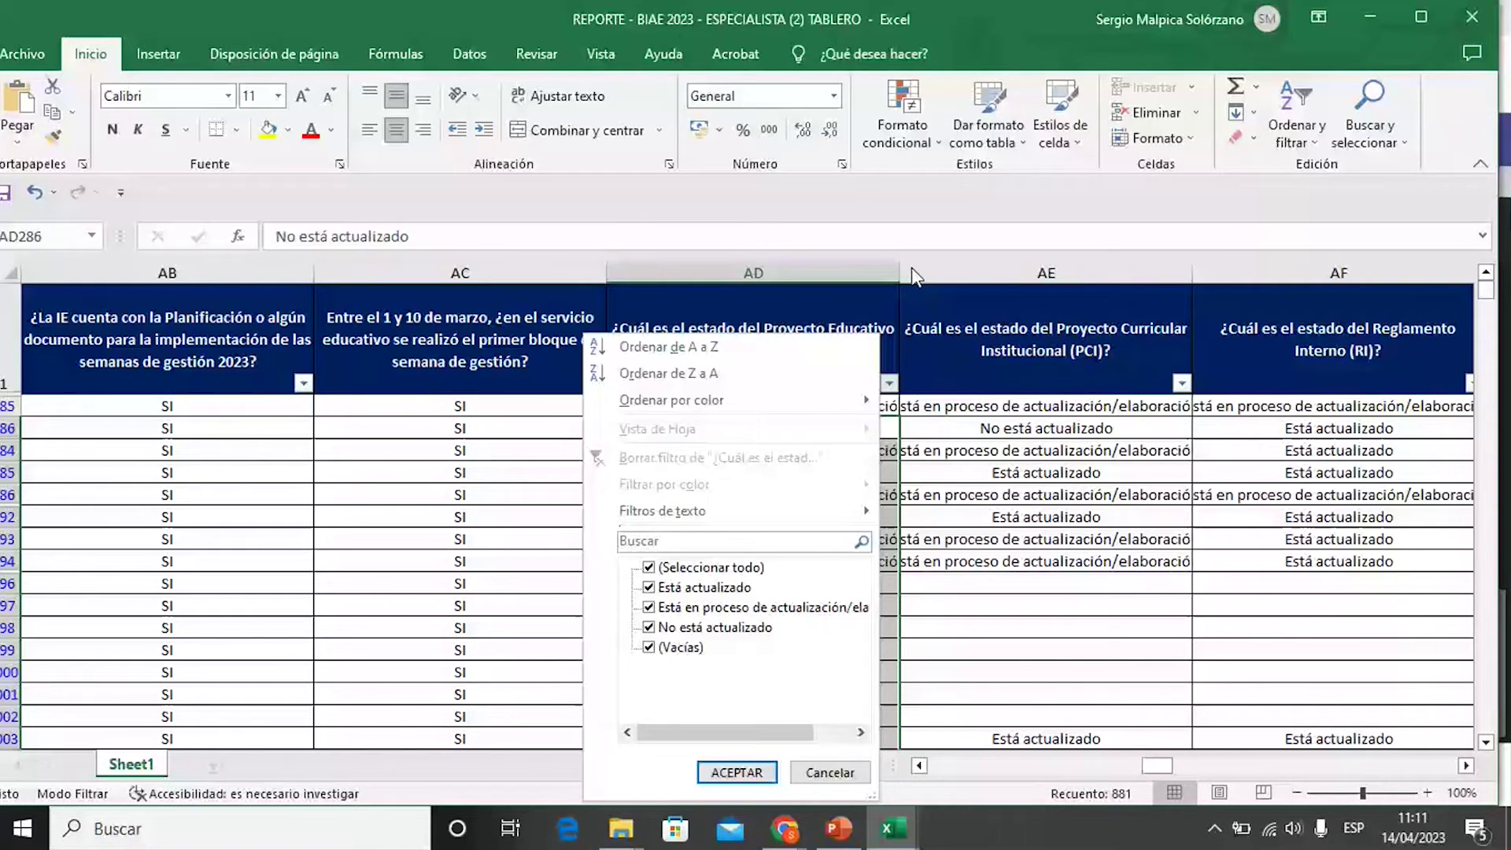
Step: Clear all active filters from the table
{"action": "left_click", "coordinate": [1297, 130]}
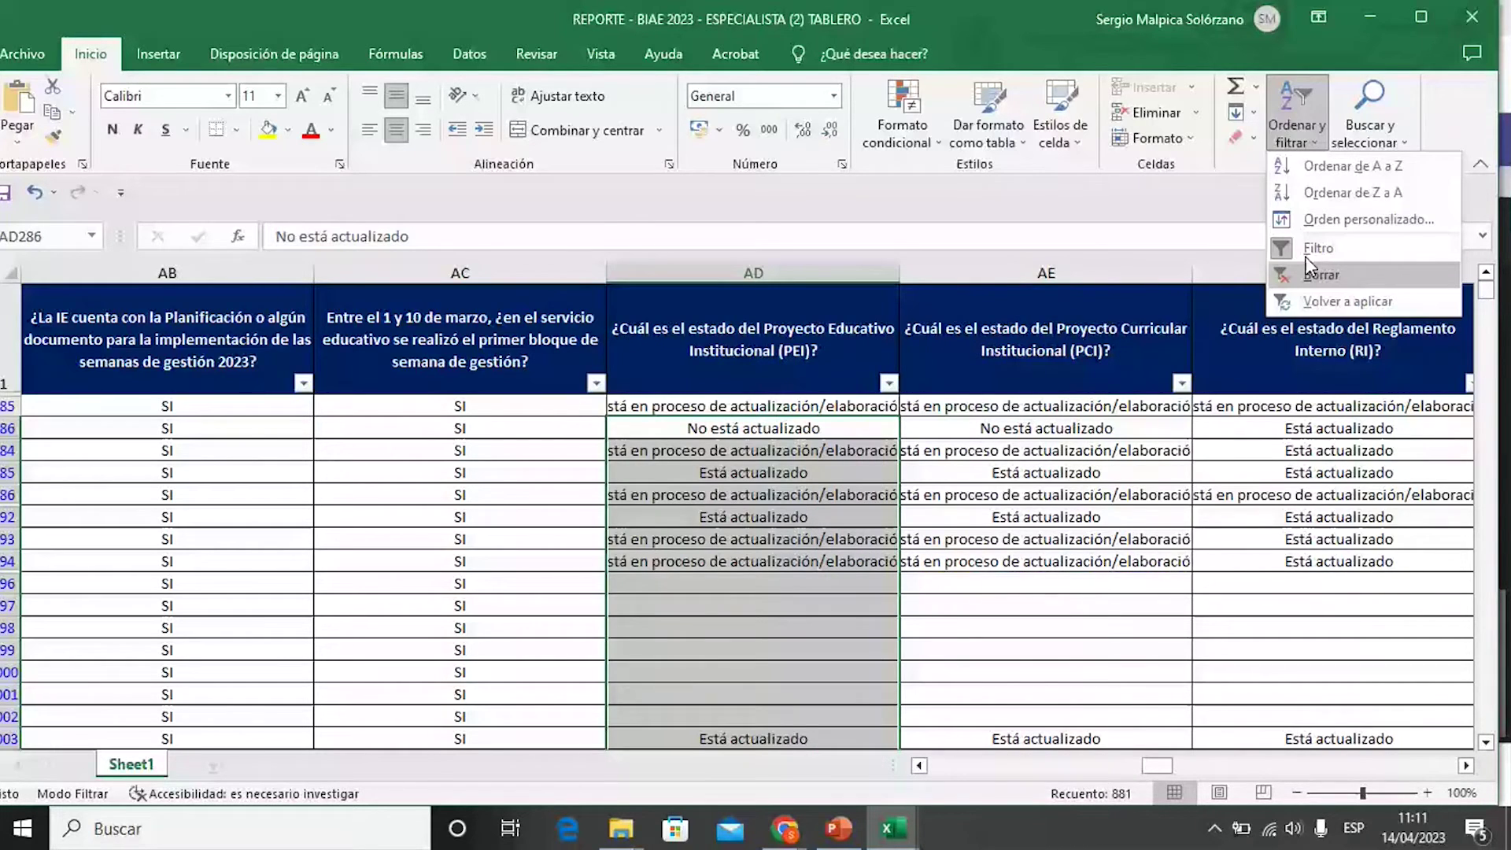
{"action": "left_click", "coordinate": [1308, 272]}
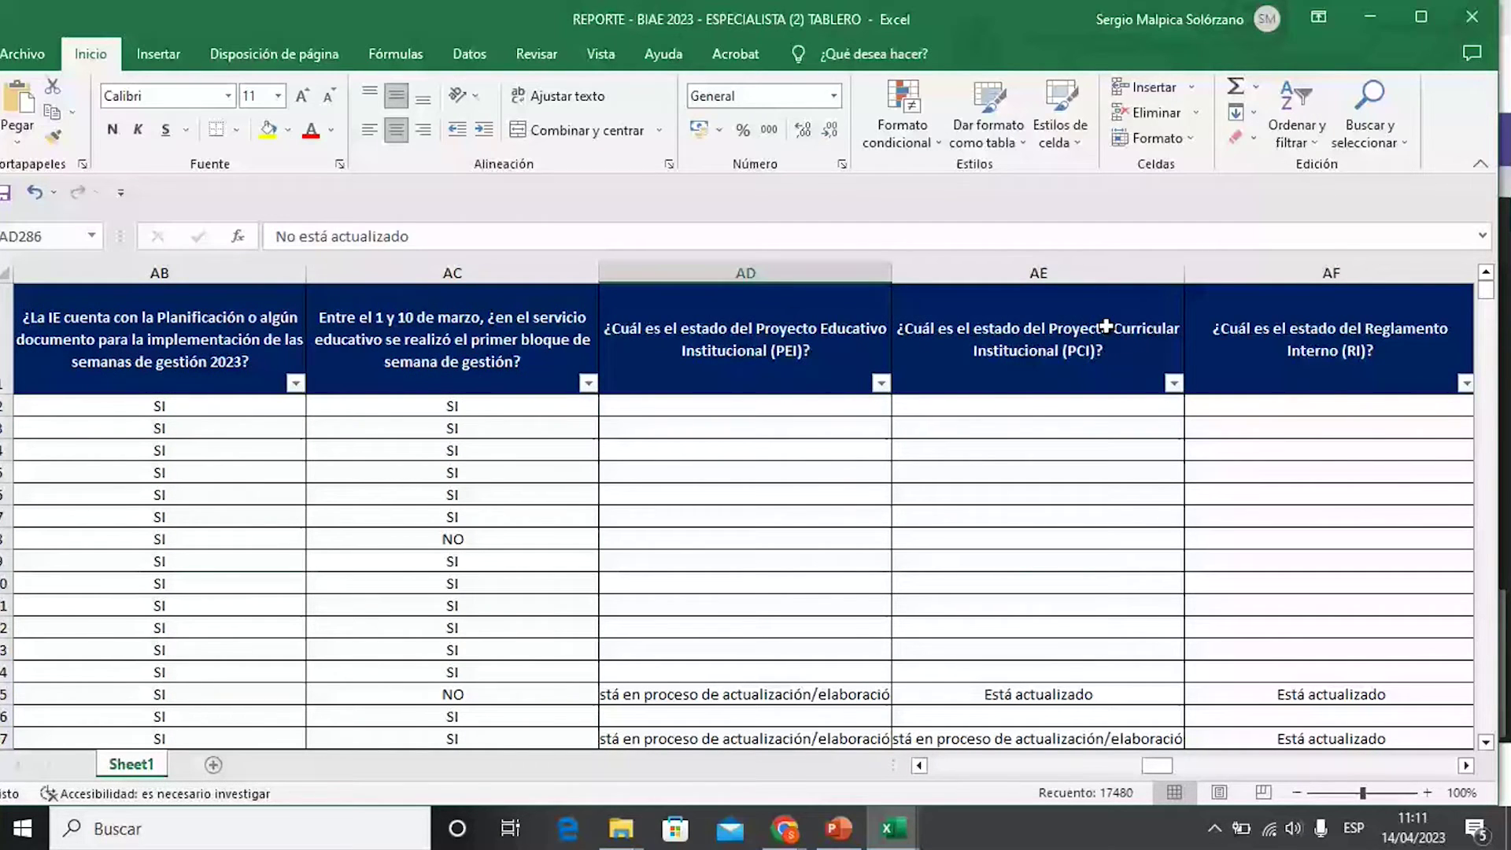
Step: Examine the identification columns, from school name, DRE and UGEL through modality, monitor and monitored staff to visit and date
{"action": "scroll", "coordinate": [1106, 326], "scroll_direction": "left", "scroll_amount": 10}
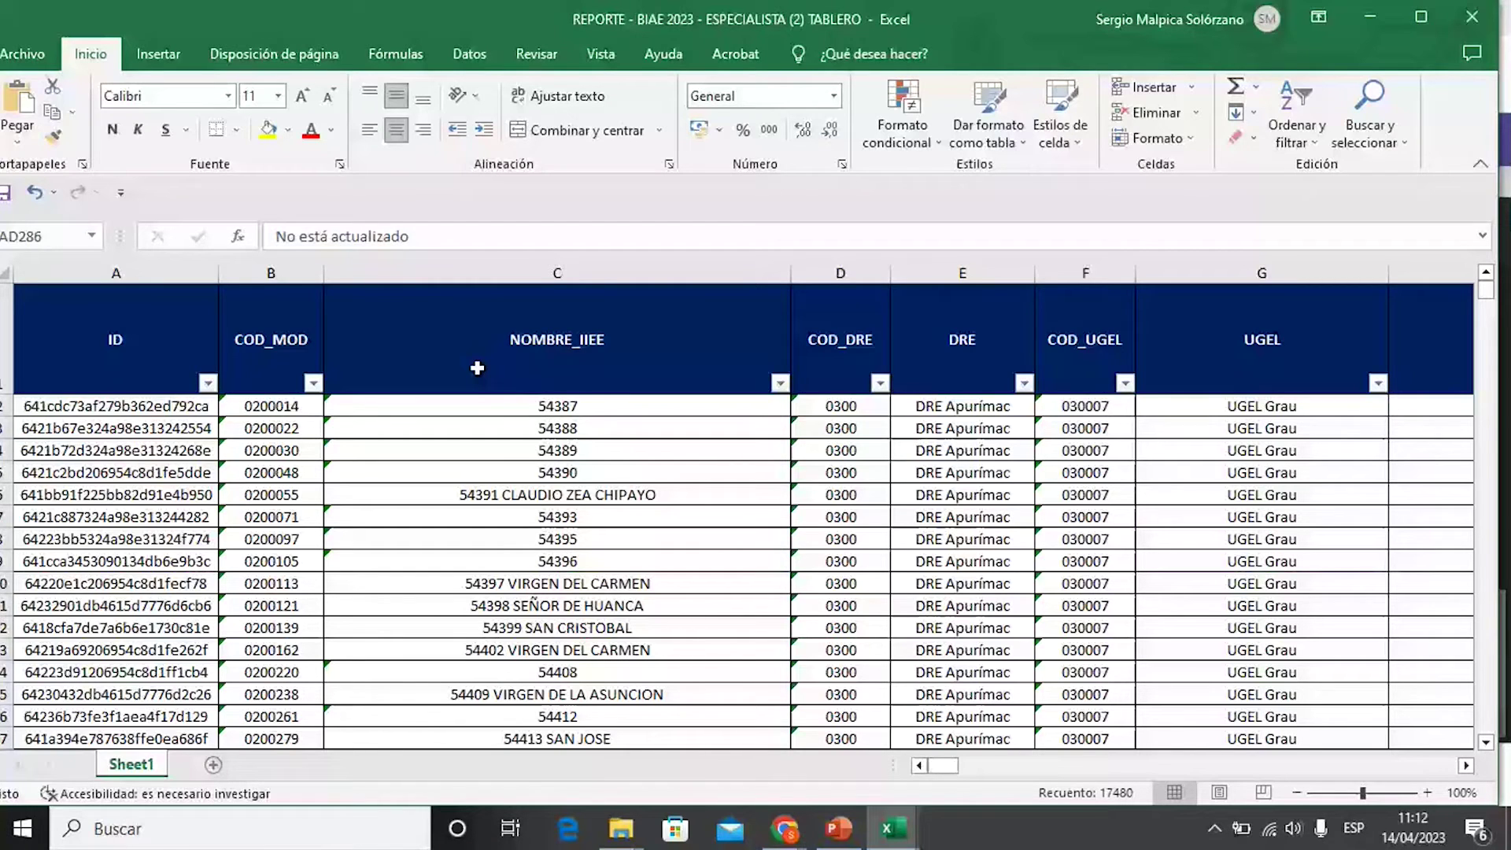
{"action": "left_click", "coordinate": [495, 331]}
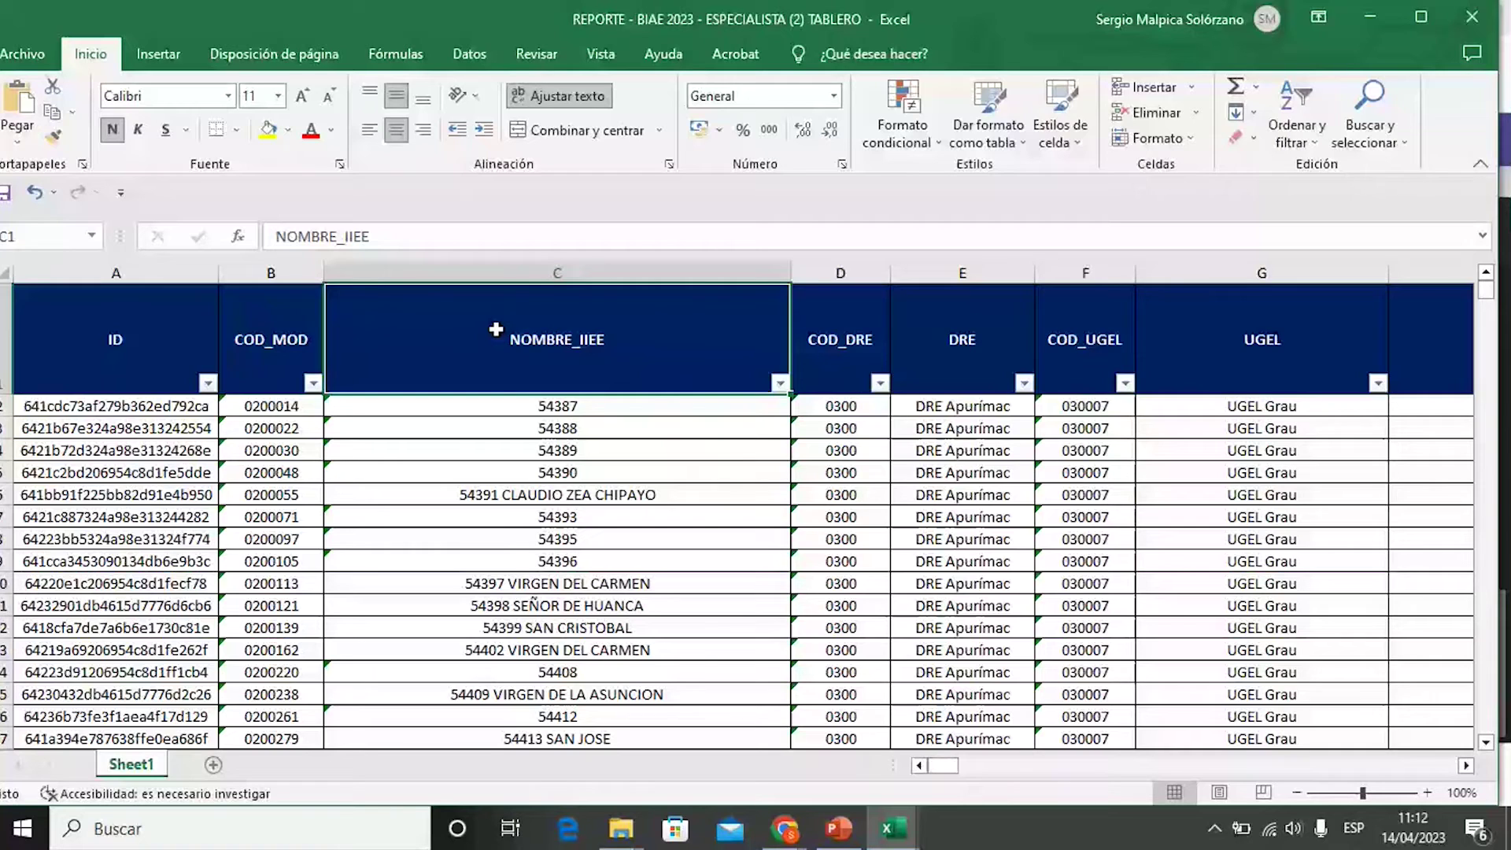
{"action": "left_click", "coordinate": [547, 286]}
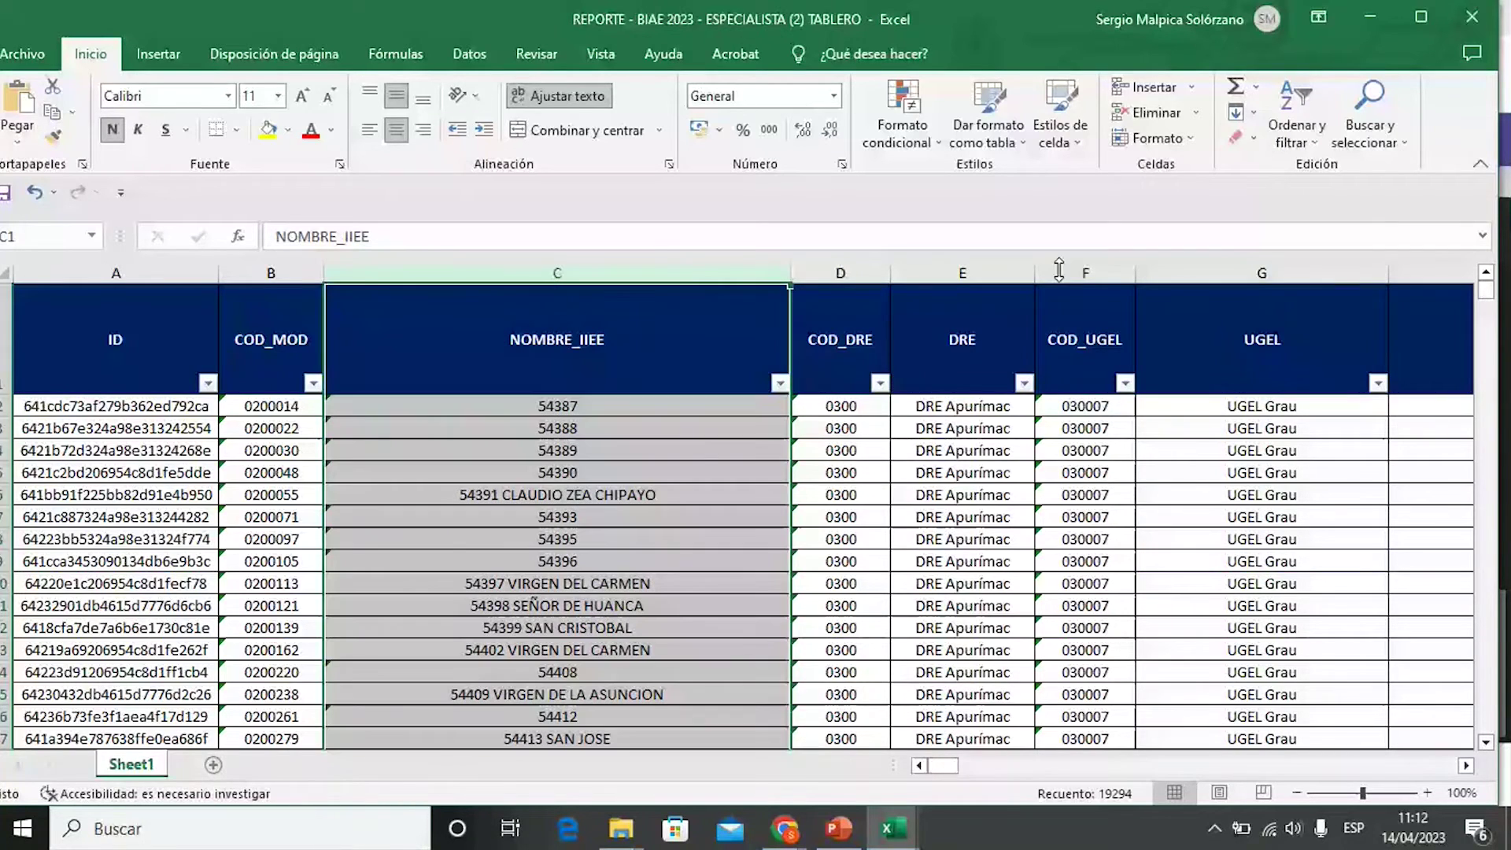
{"action": "left_click_drag", "start_coordinate": [964, 338], "coordinate": [1314, 630]}
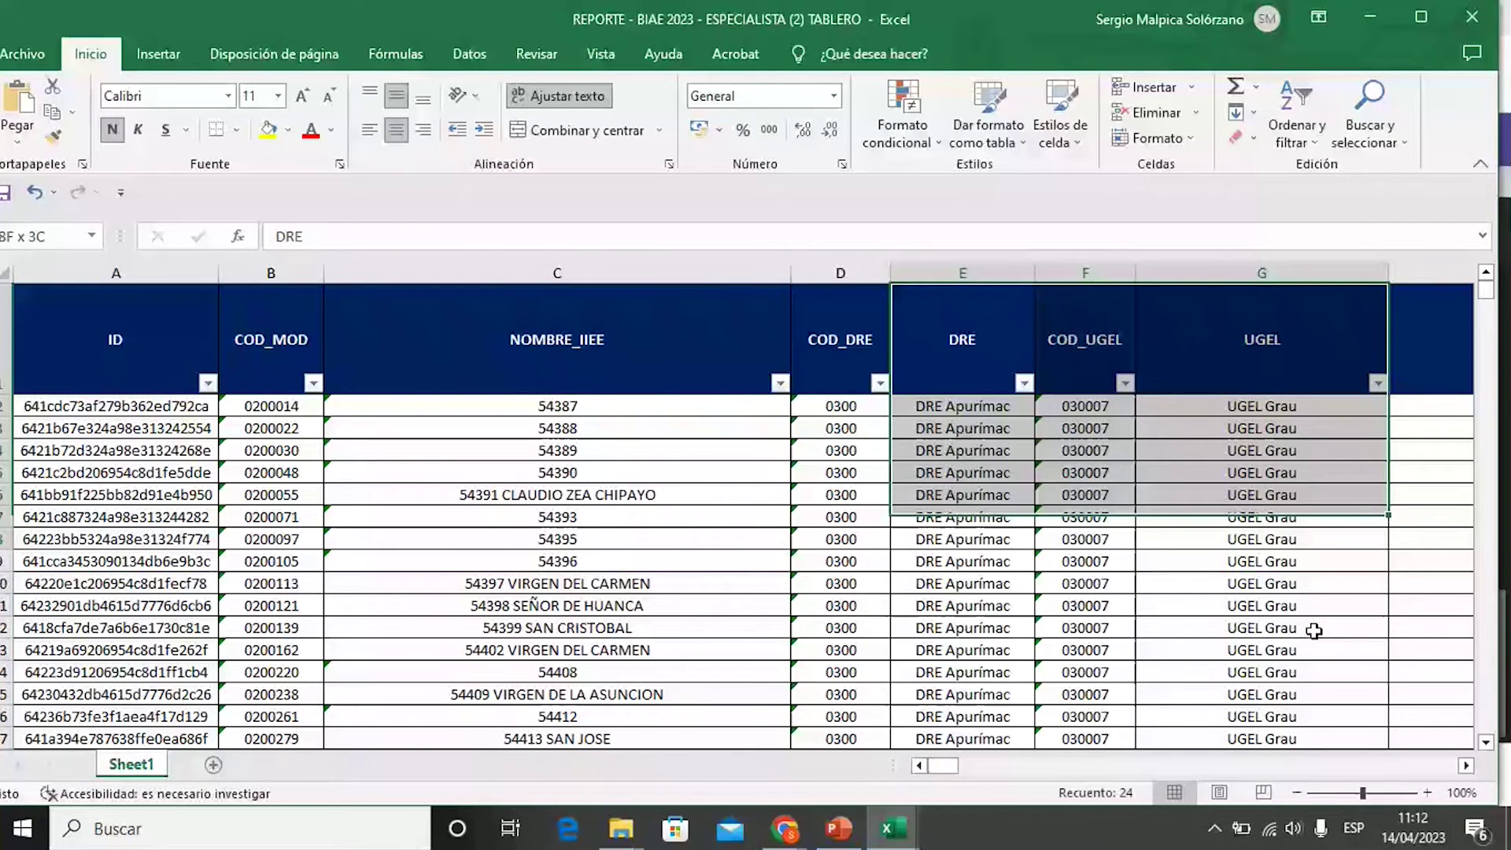
{"action": "left_click_drag", "start_coordinate": [1314, 631], "coordinate": [1465, 768]}
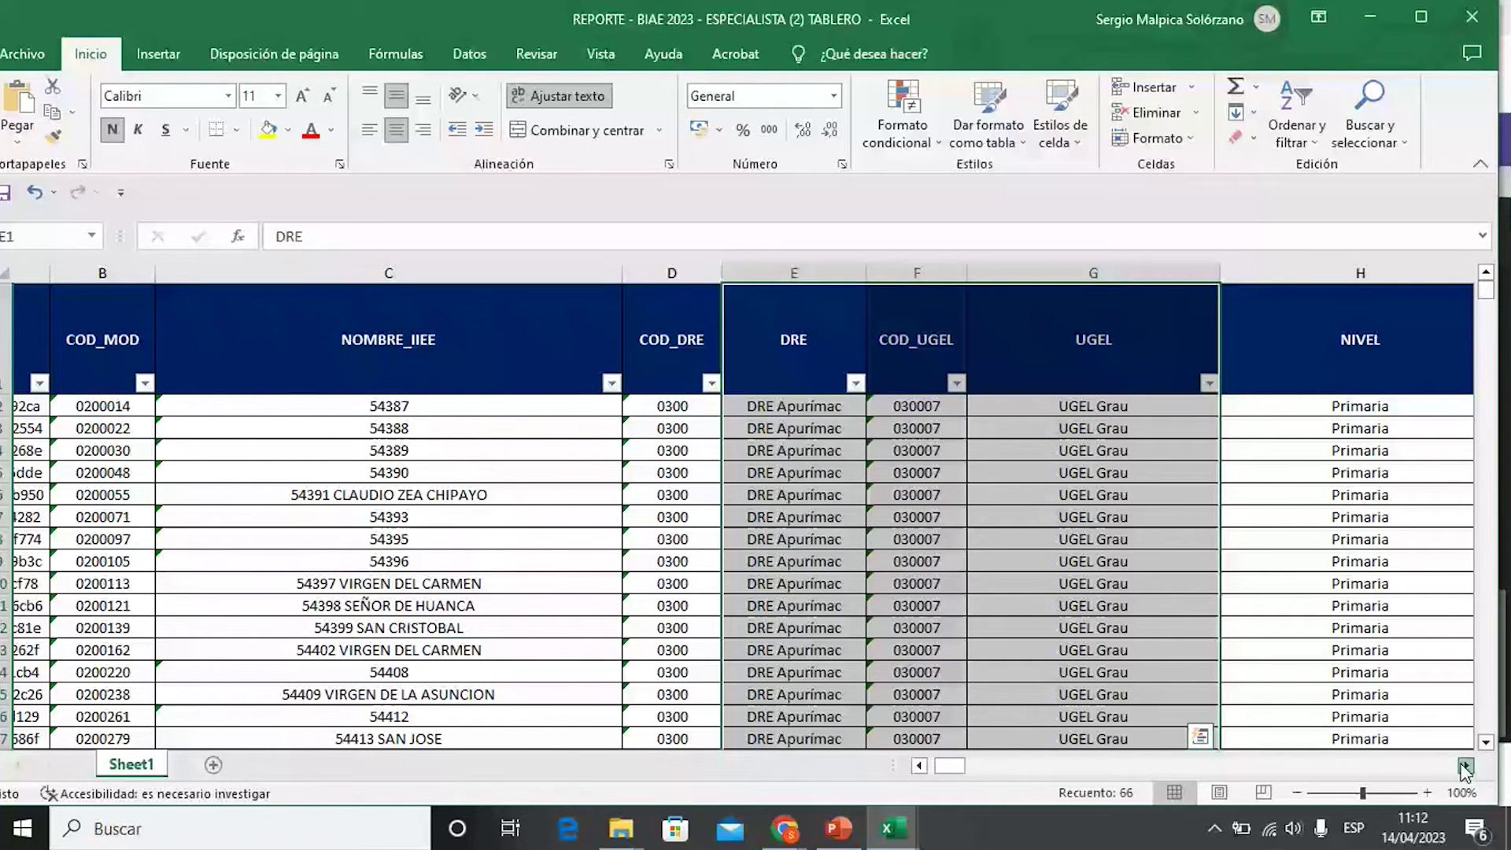
{"action": "double_click", "coordinate": [1466, 767]}
{"action": "left_click", "coordinate": [928, 339]}
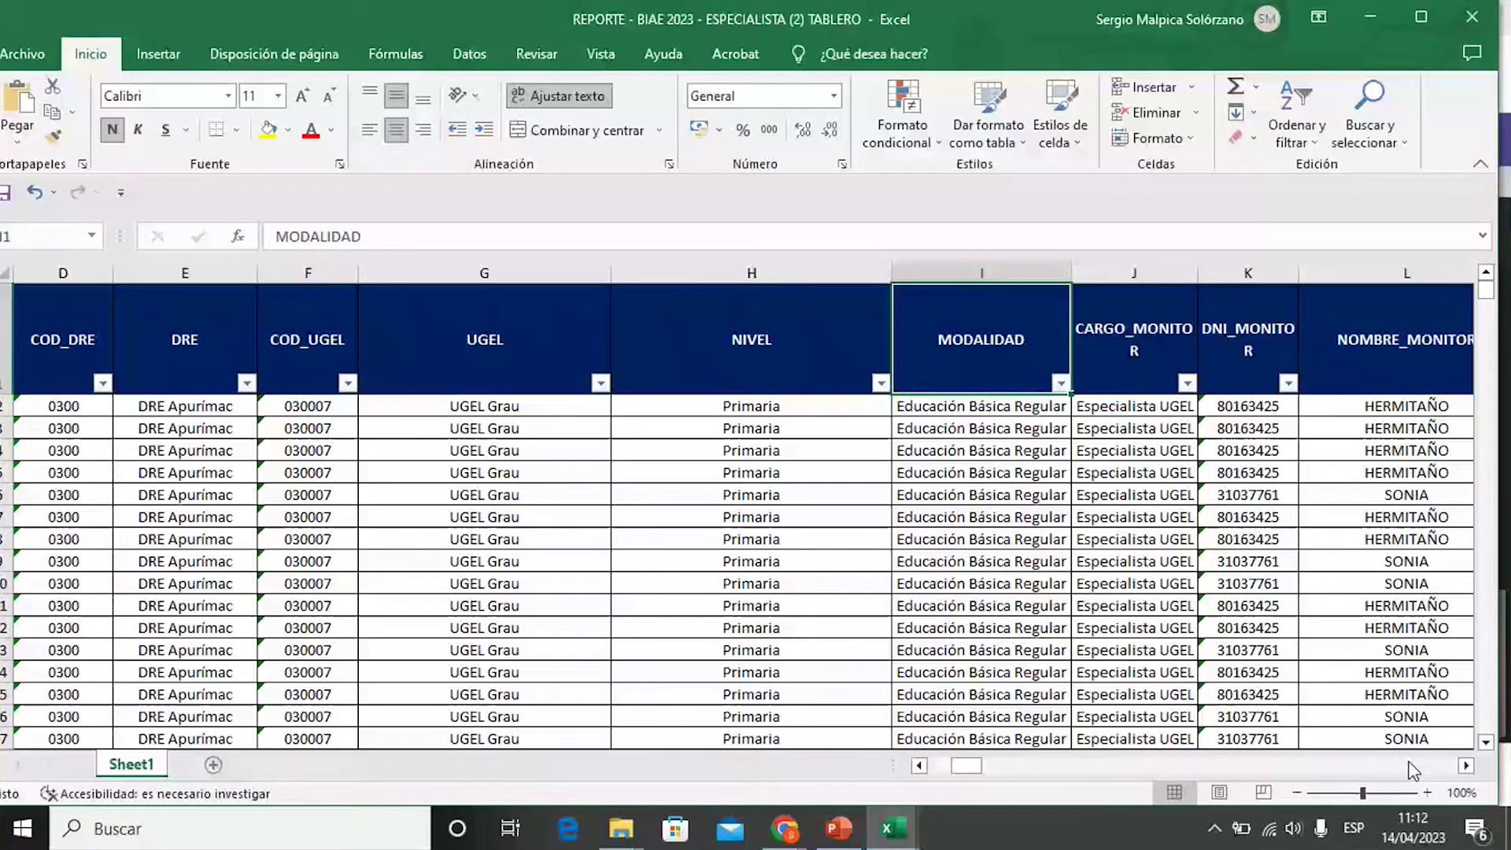
{"action": "scroll", "coordinate": [854, 457], "scroll_direction": "right", "scroll_amount": 5}
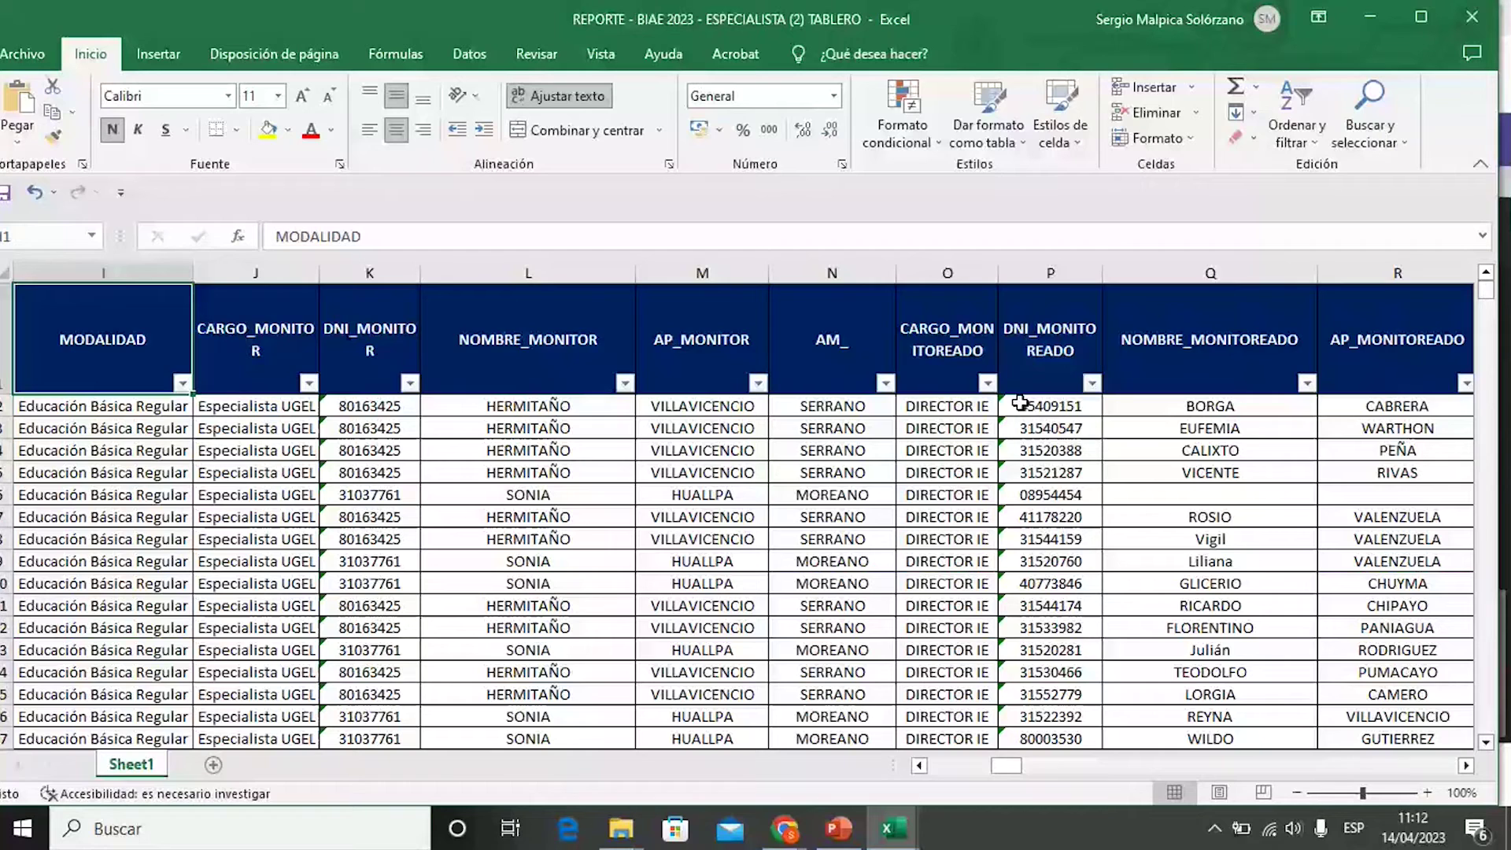
{"action": "left_click", "coordinate": [1466, 765]}
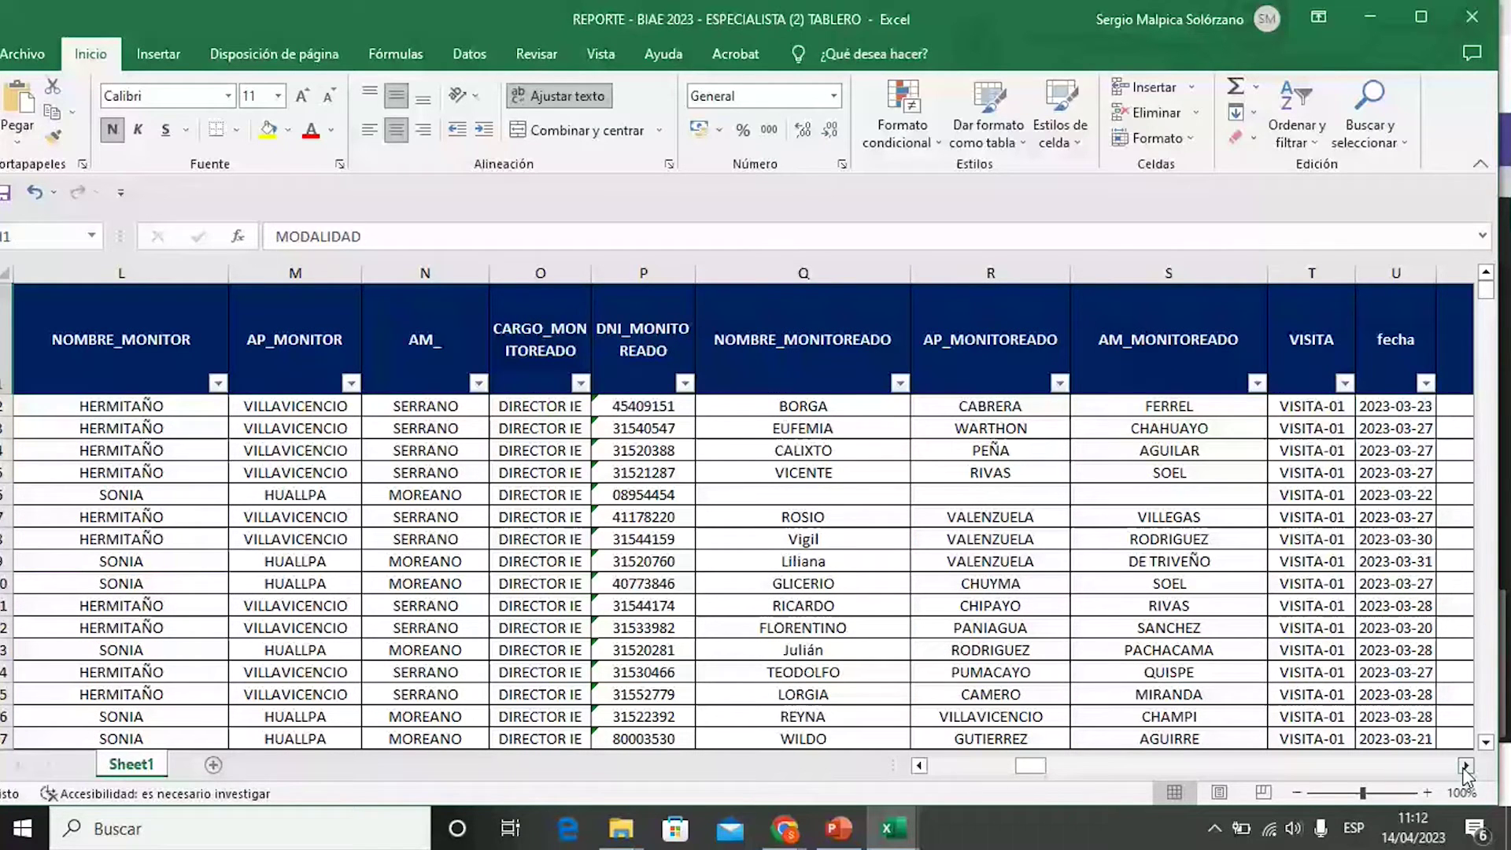
{"action": "left_click", "coordinate": [1465, 766]}
{"action": "left_click", "coordinate": [955, 271]}
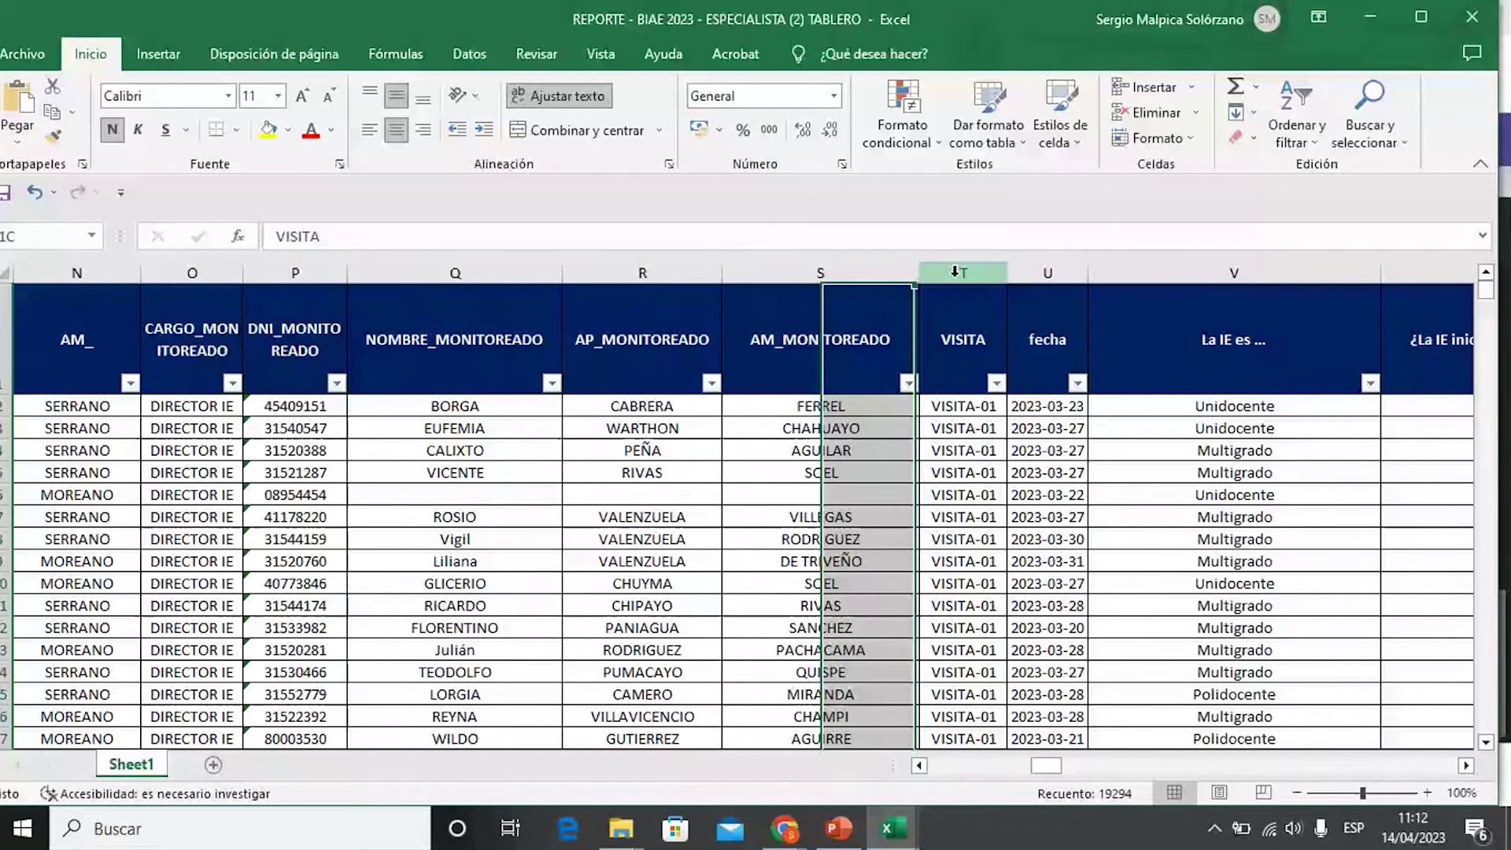
{"action": "left_click", "coordinate": [1047, 272]}
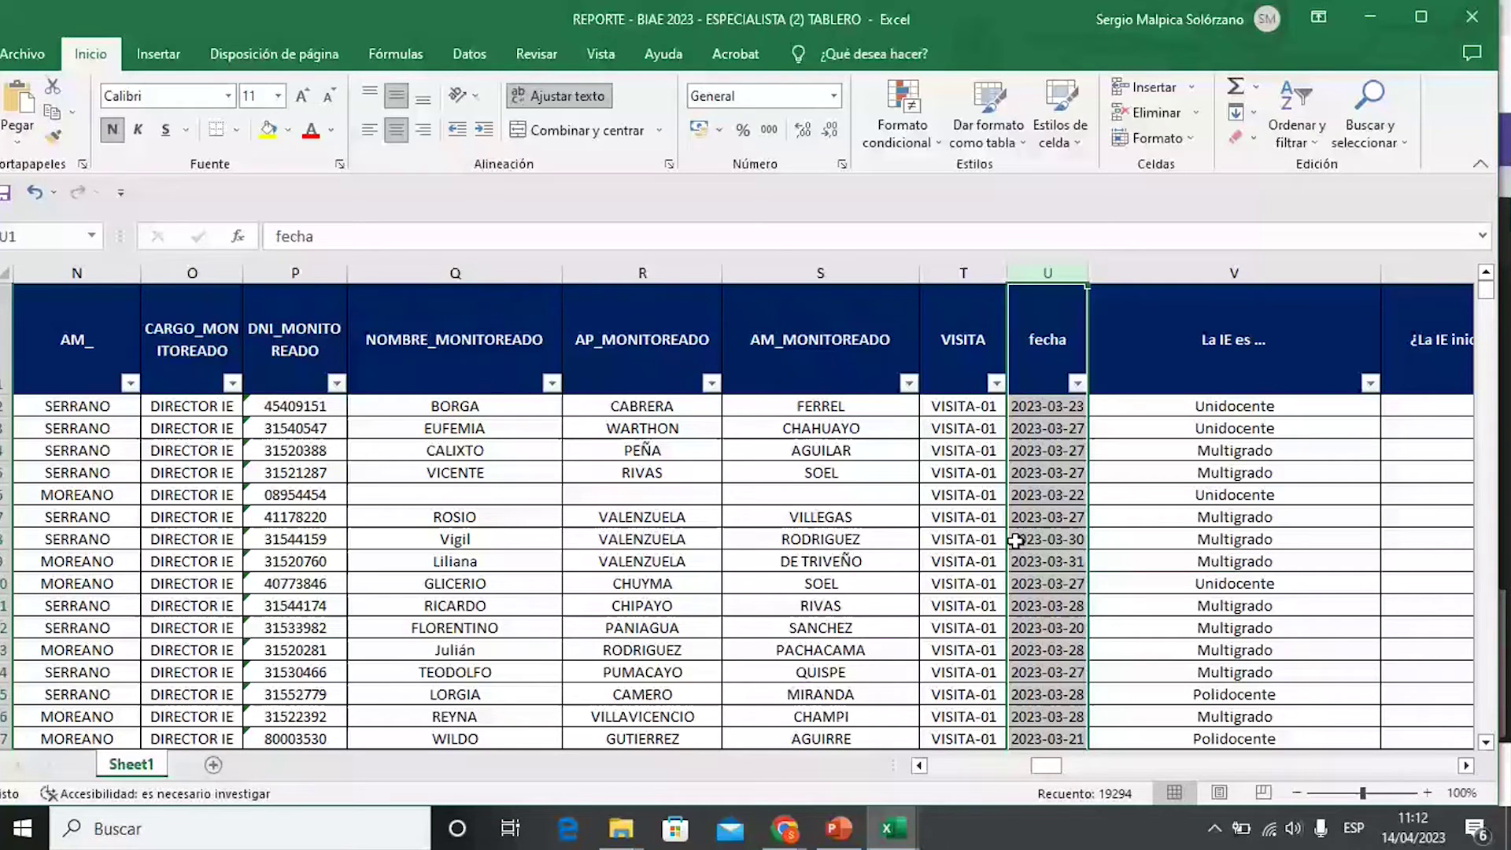
Step: Select the survey question columns from W, "¿La IE inició clases el 13 de marzo?", through BO
{"action": "left_click", "coordinate": [1466, 765]}
{"action": "left_click", "coordinate": [538, 352]}
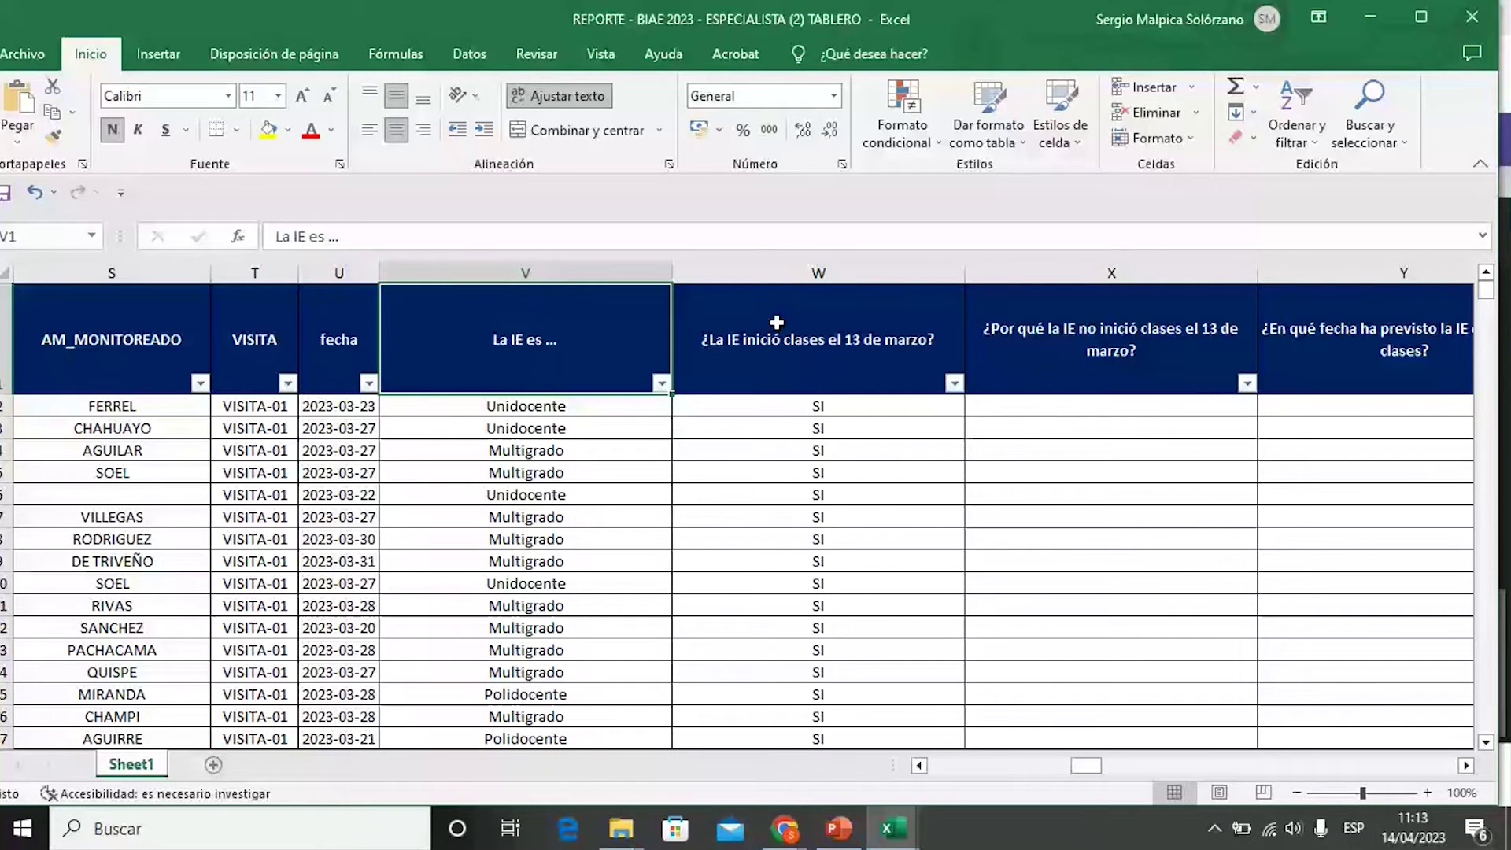
{"action": "left_click_drag", "start_coordinate": [779, 273], "coordinate": [1446, 360]}
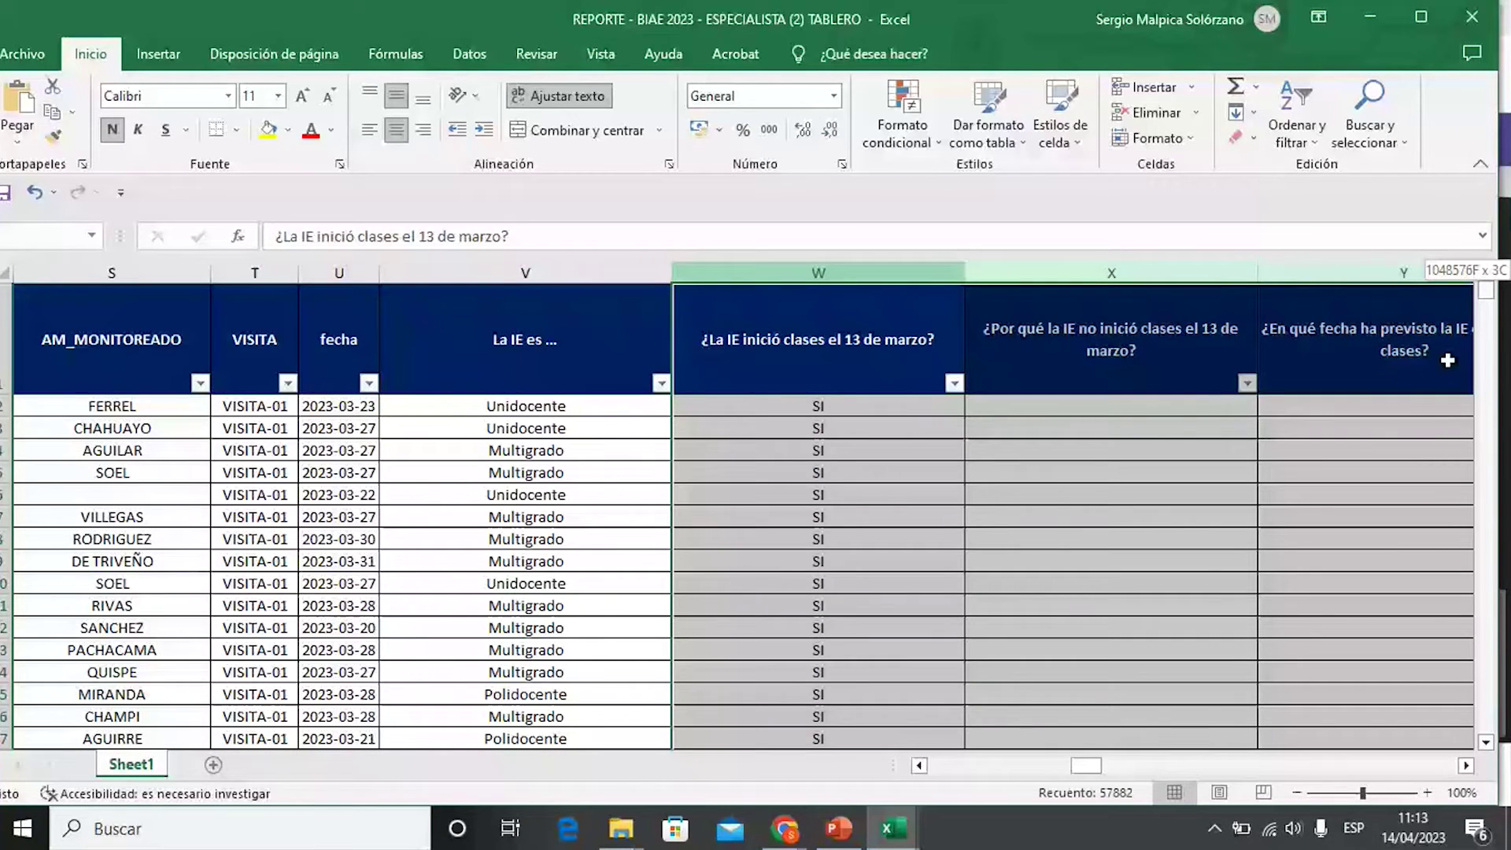
{"action": "left_click_drag", "start_coordinate": [1446, 361], "coordinate": [1505, 360]}
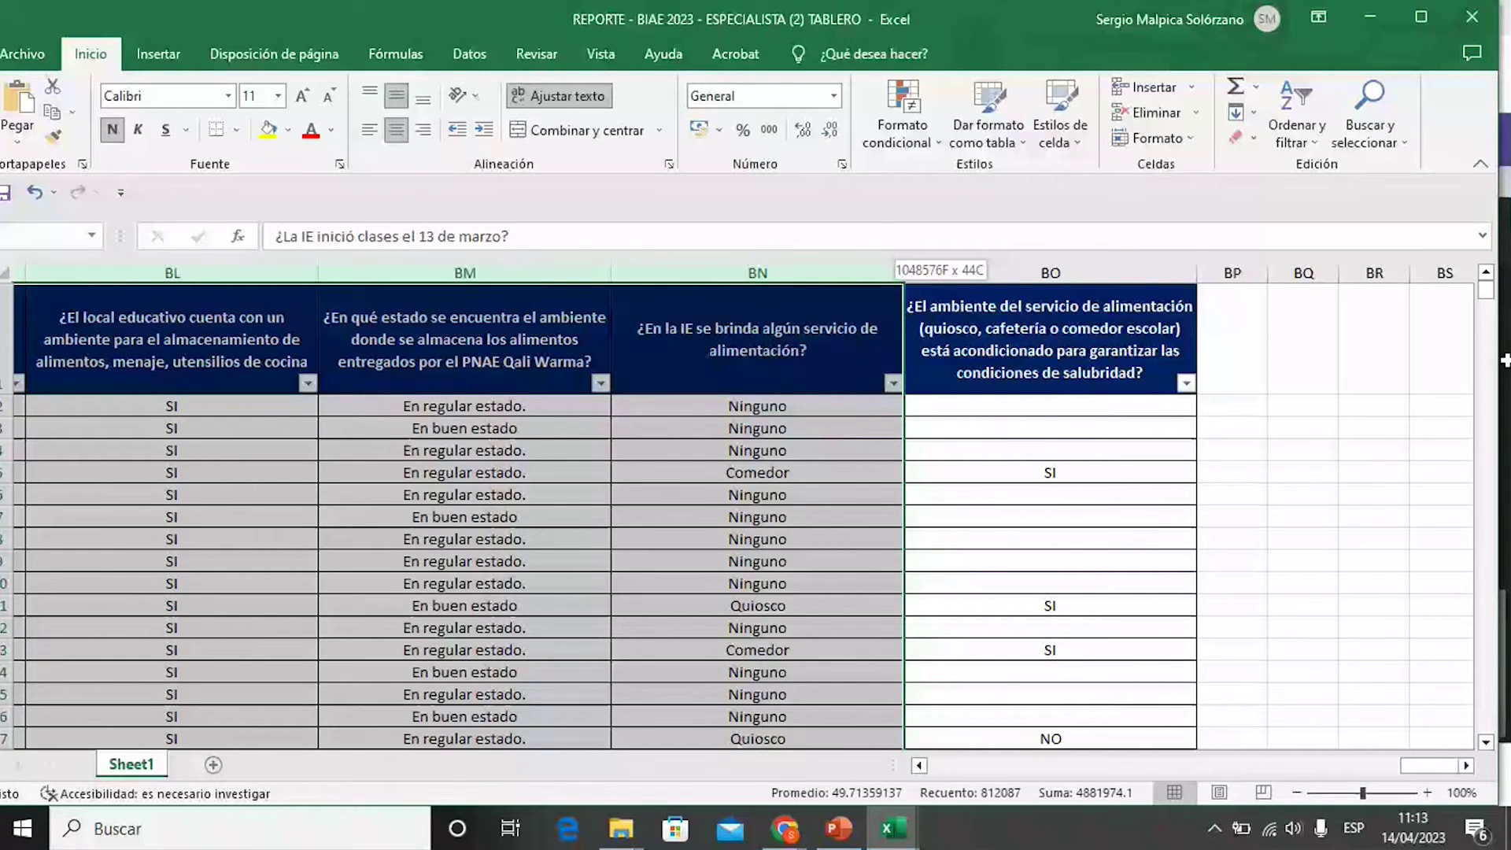
{"action": "left_click_drag", "start_coordinate": [1505, 360], "coordinate": [973, 677]}
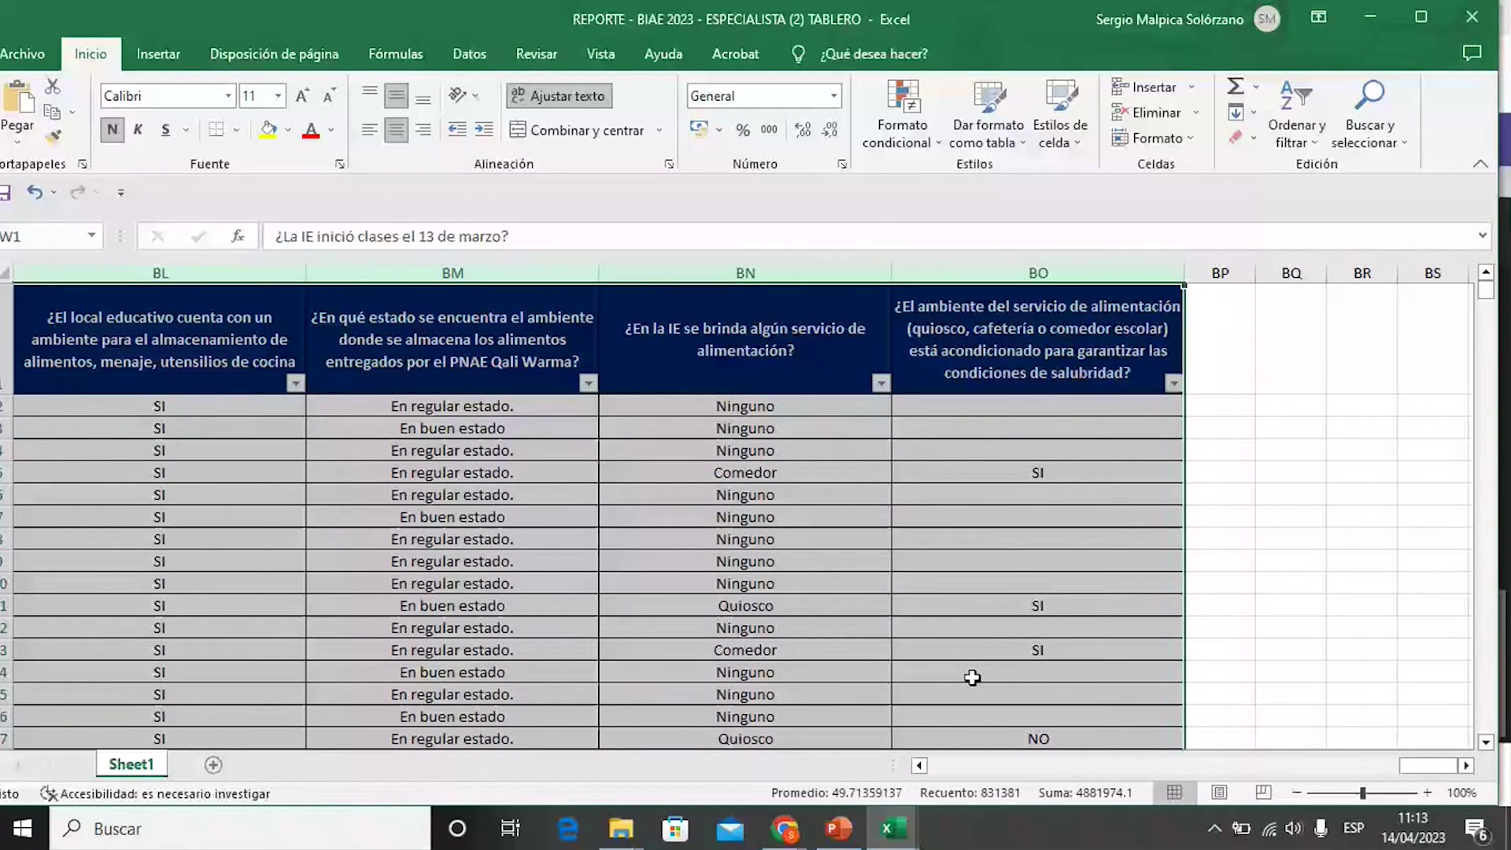
Step: Review the survey question headers backwards from column BO to "La IE es ..." in column V
{"action": "left_click", "coordinate": [921, 765]}
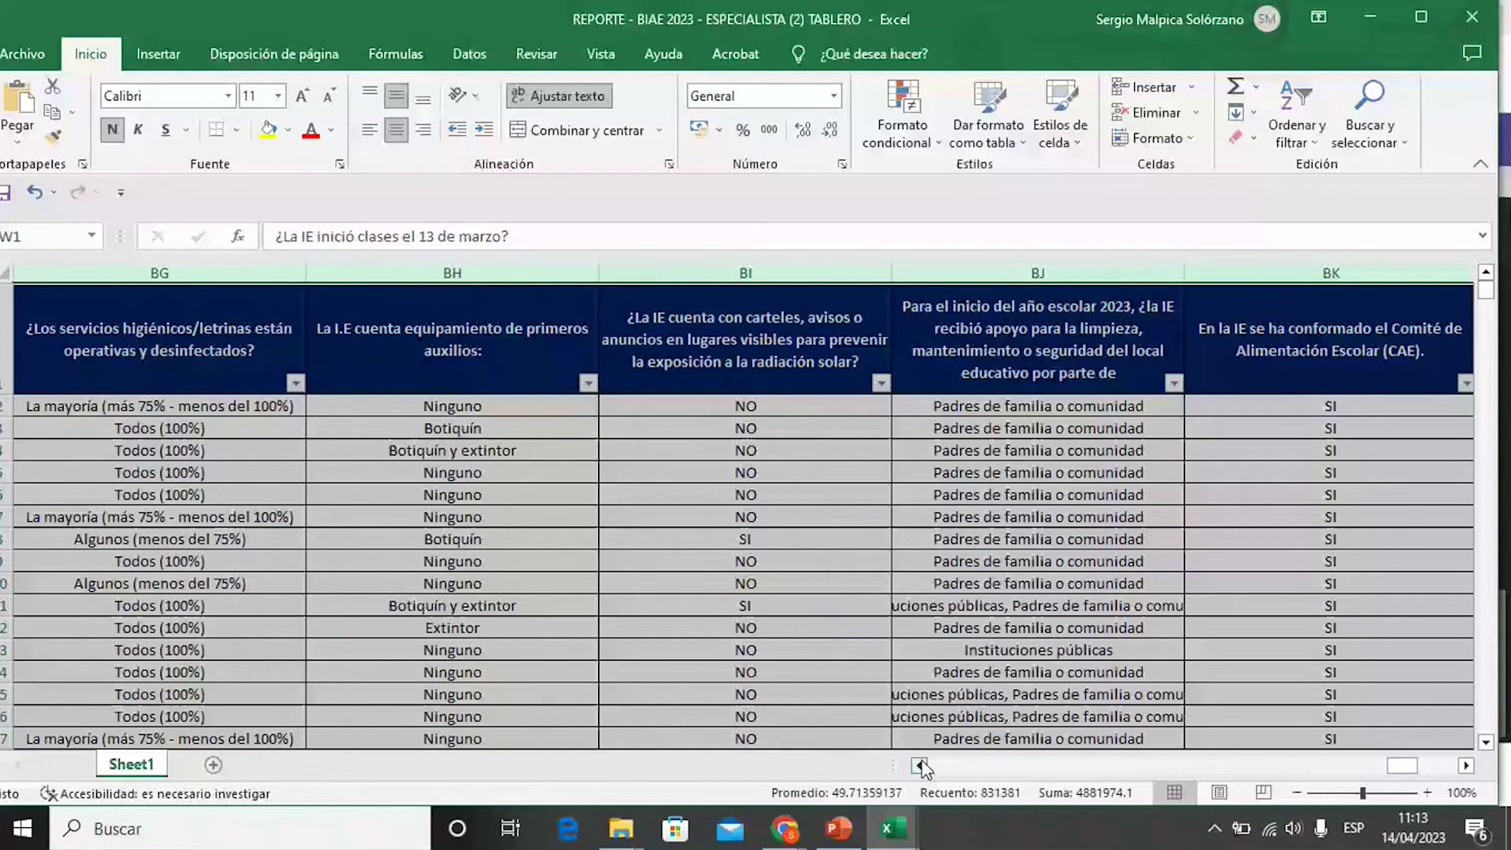
{"action": "left_click", "coordinate": [921, 765]}
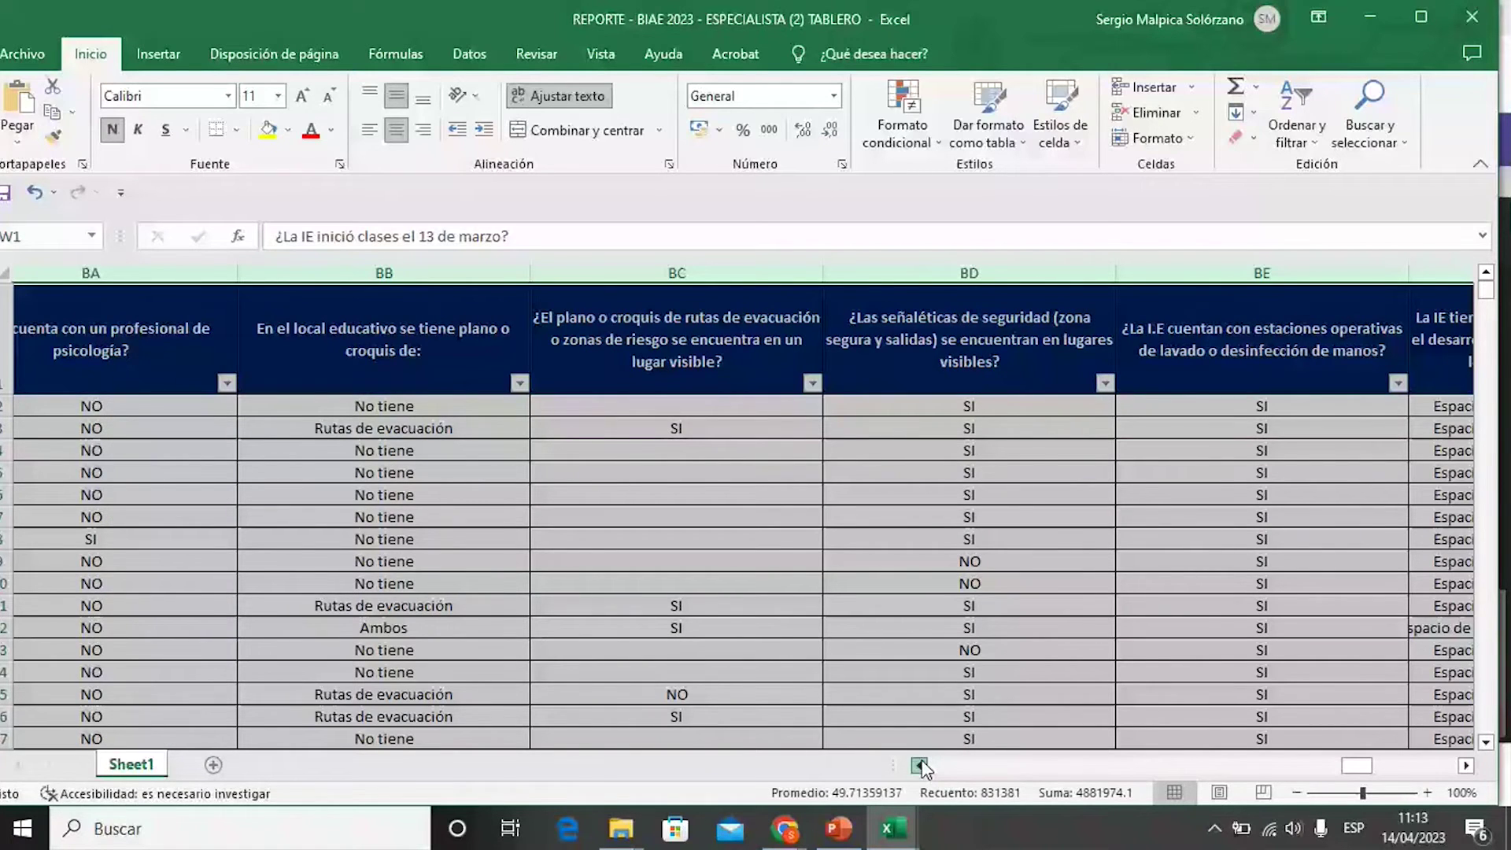
{"action": "left_click", "coordinate": [920, 765]}
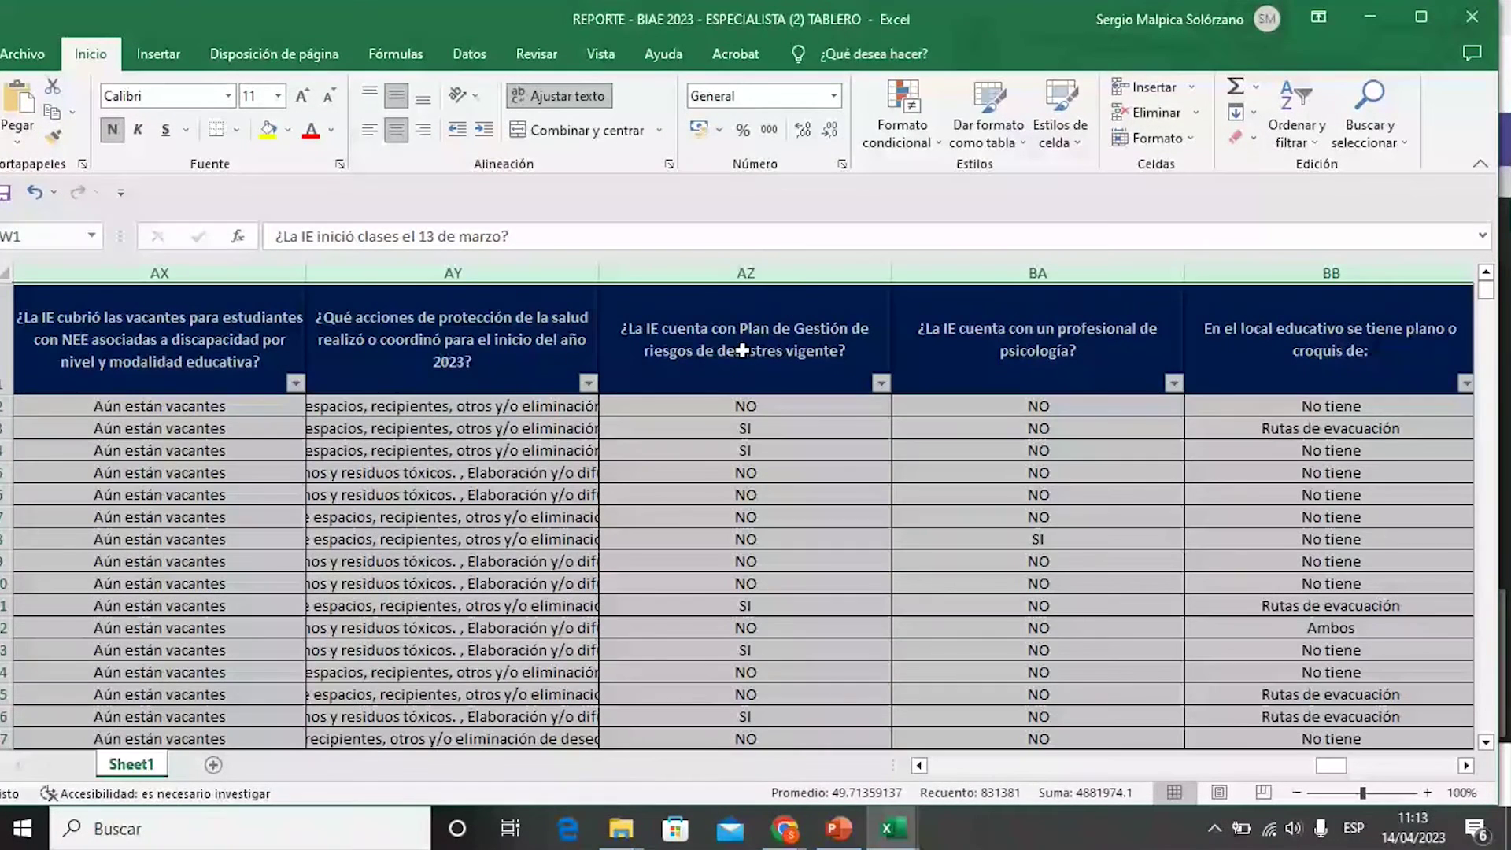
{"action": "left_click", "coordinate": [743, 351]}
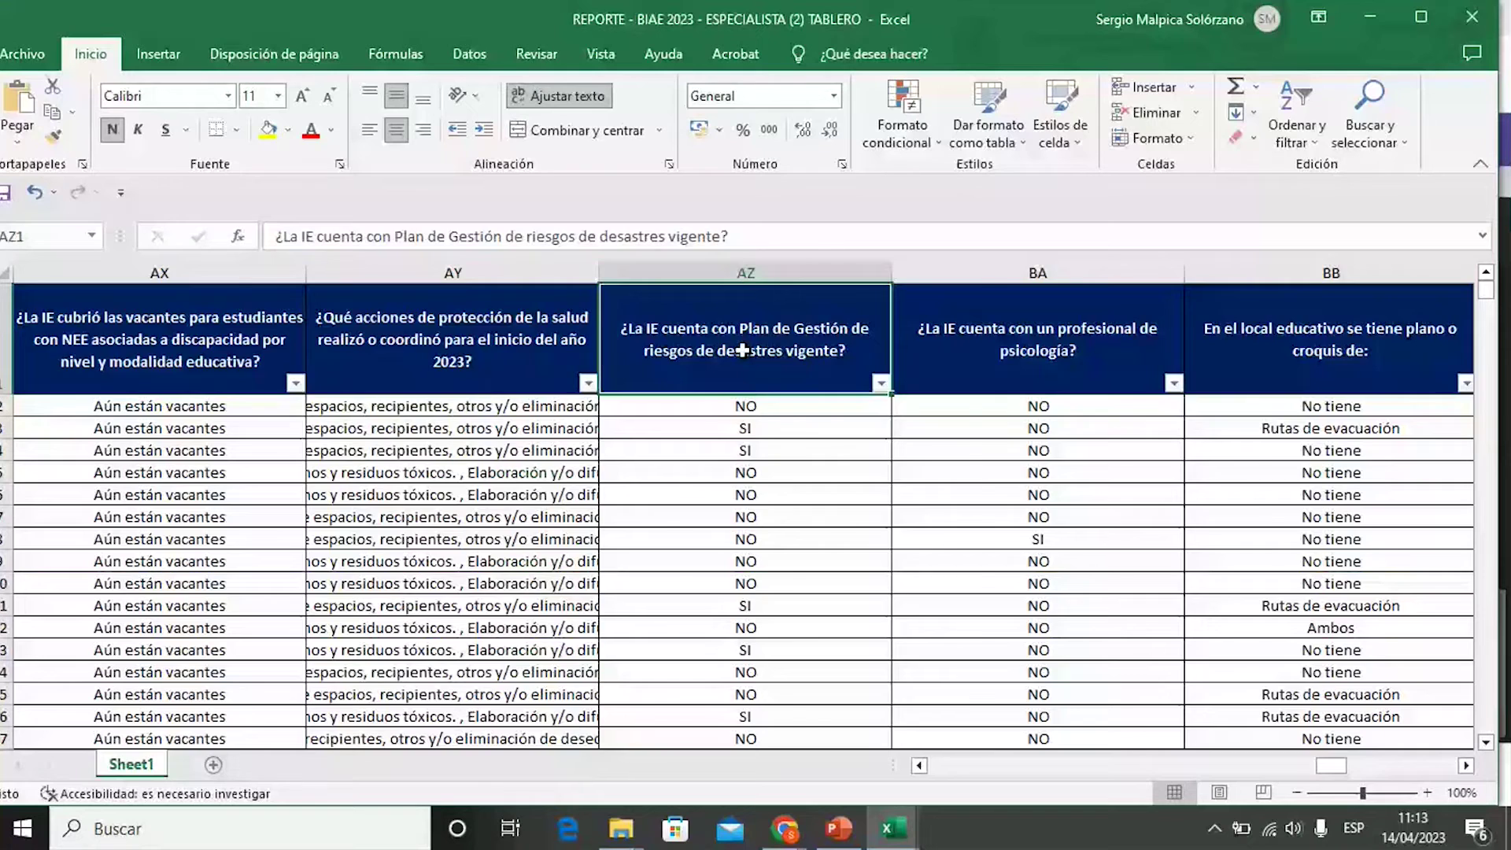
{"action": "key", "text": "Left"}
{"action": "key", "text": "Left"}
{"action": "key", "text": "Left"}
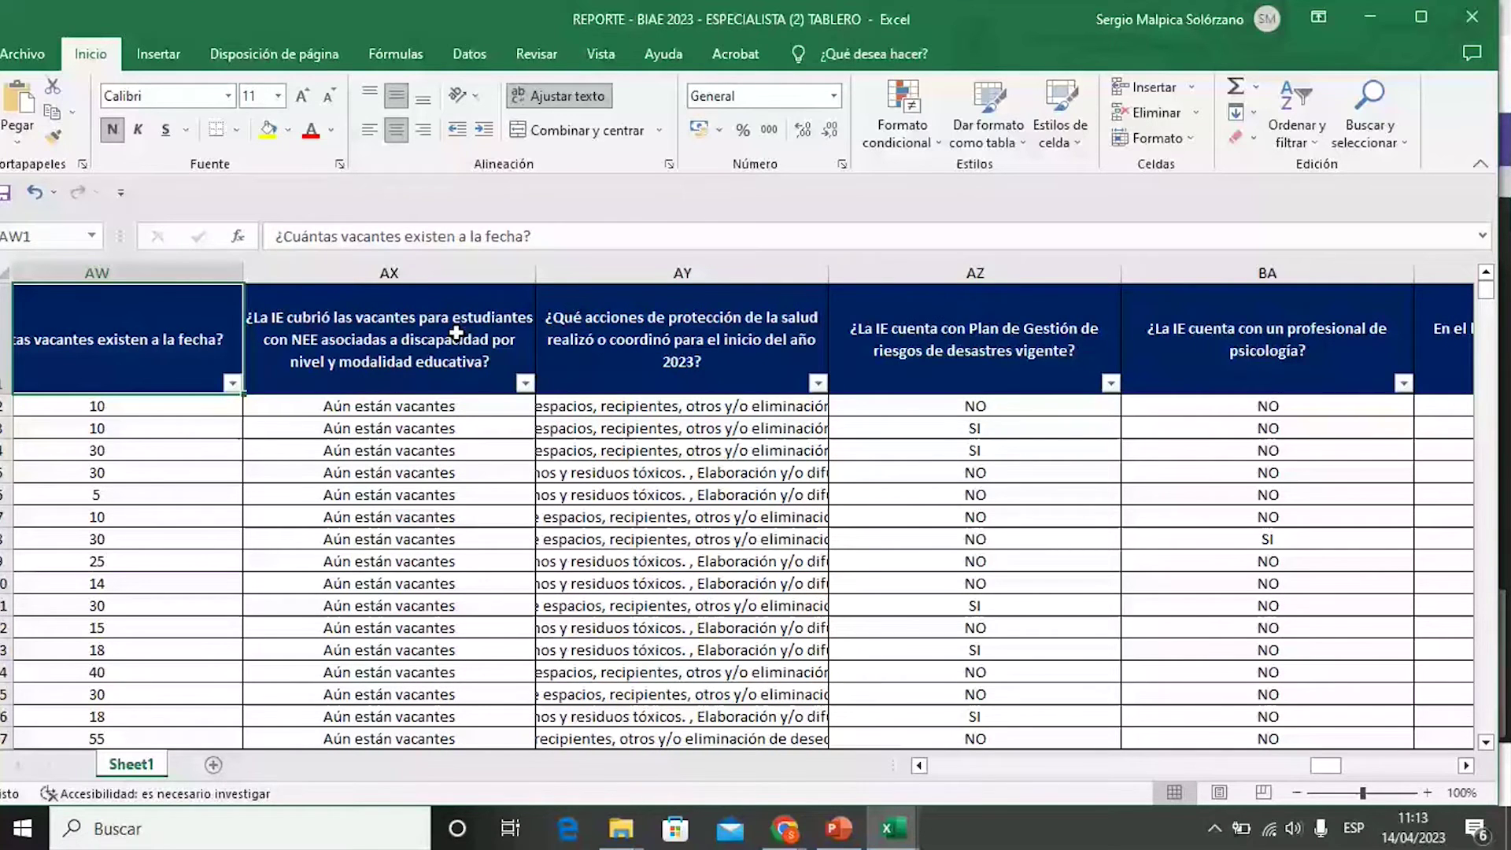
{"action": "key", "text": "Left"}
{"action": "key", "text": "Left"}
{"action": "key", "text": "Left"}
{"action": "key", "text": "Left"}
{"action": "key", "text": "Left"}
{"action": "key", "text": "Left"}
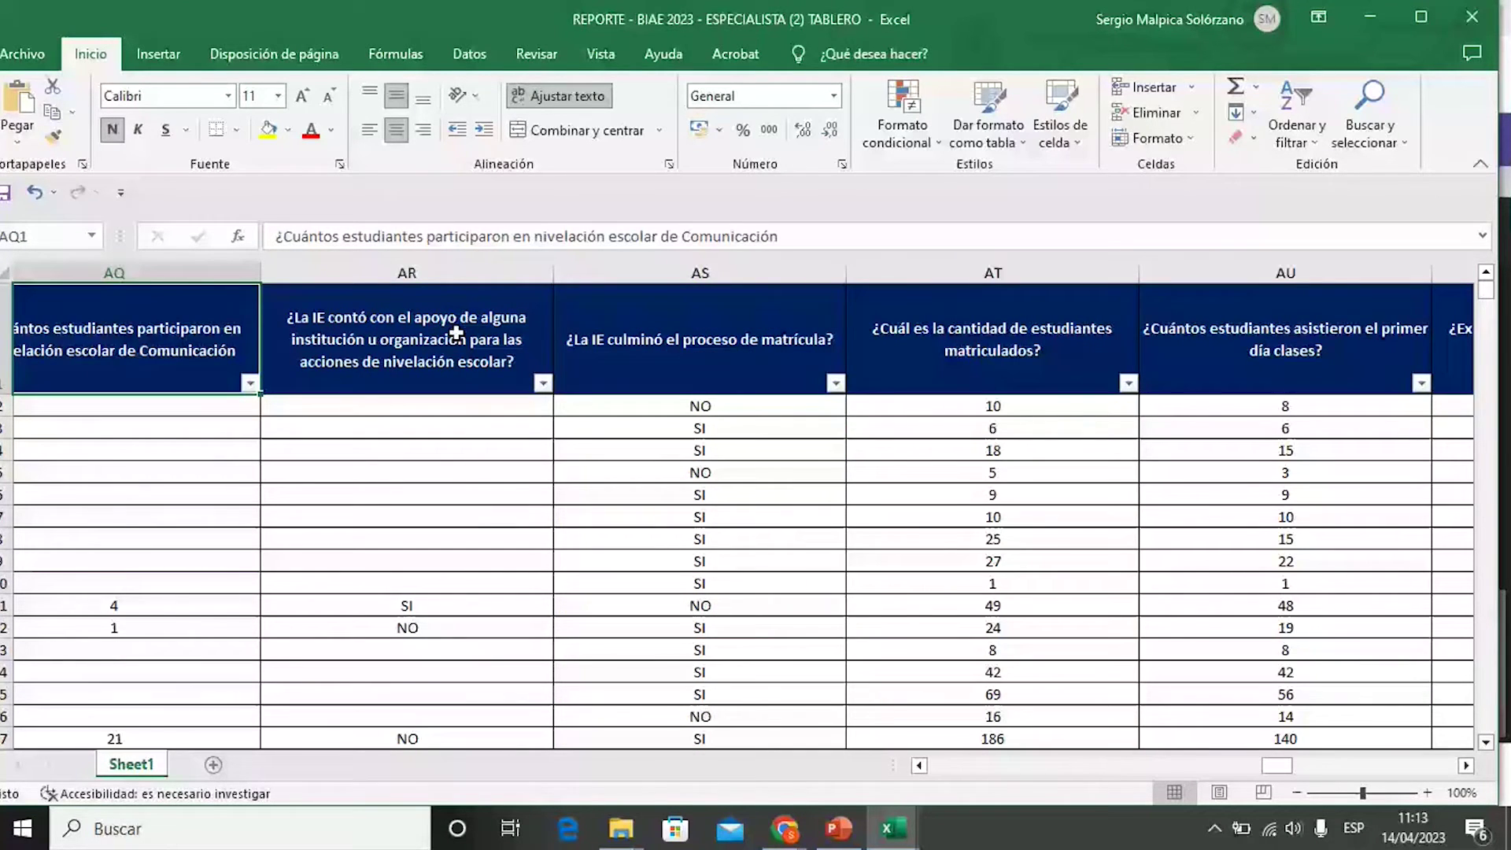
{"action": "key", "text": "Left"}
{"action": "key", "text": "Left"}
{"action": "key", "text": "Left"}
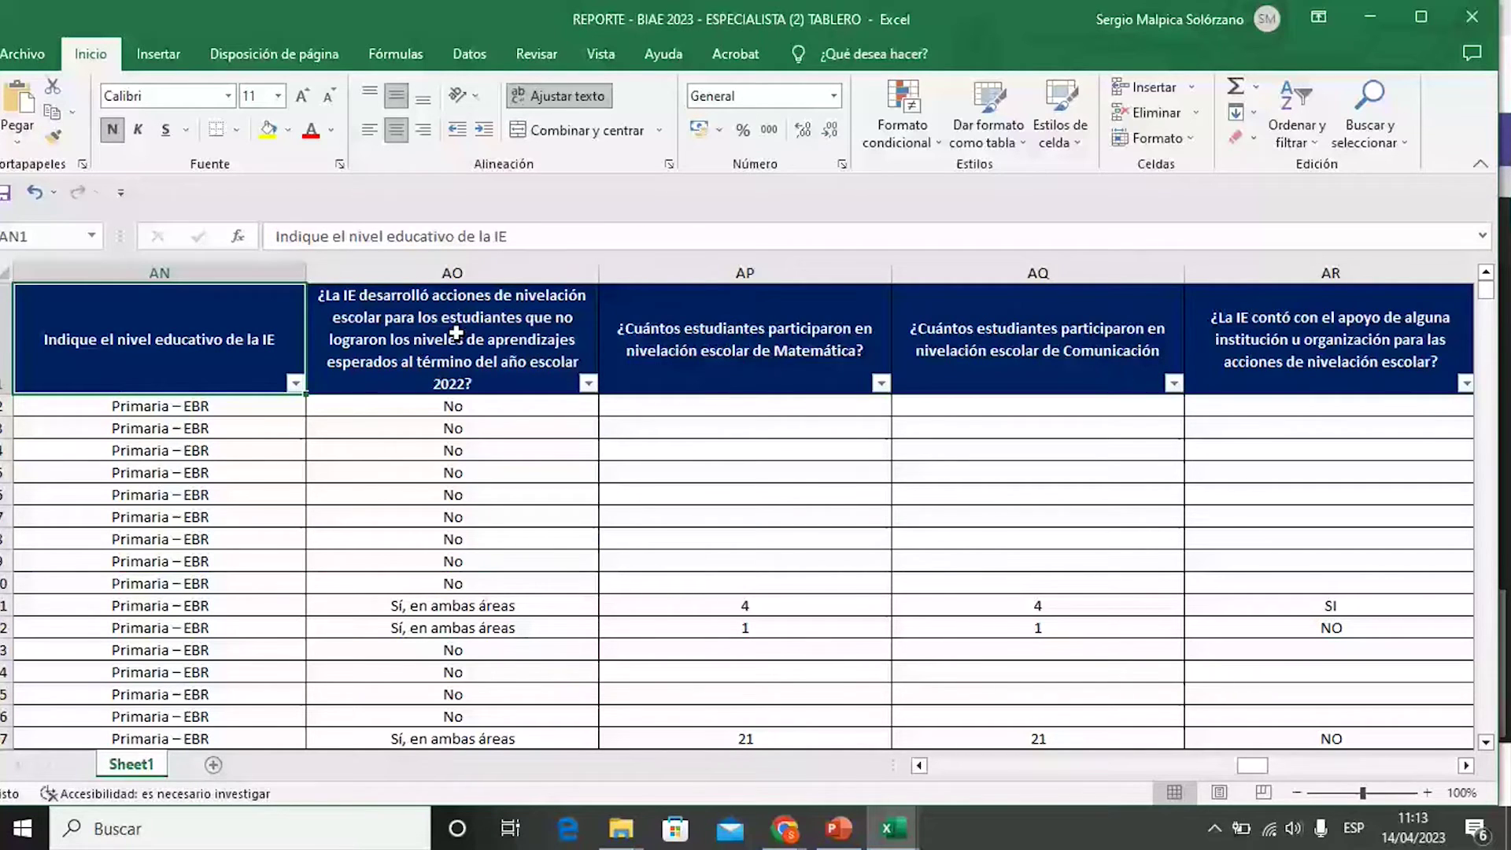
{"action": "key", "text": "Left"}
{"action": "key", "text": "Left"}
{"action": "key", "text": "Left"}
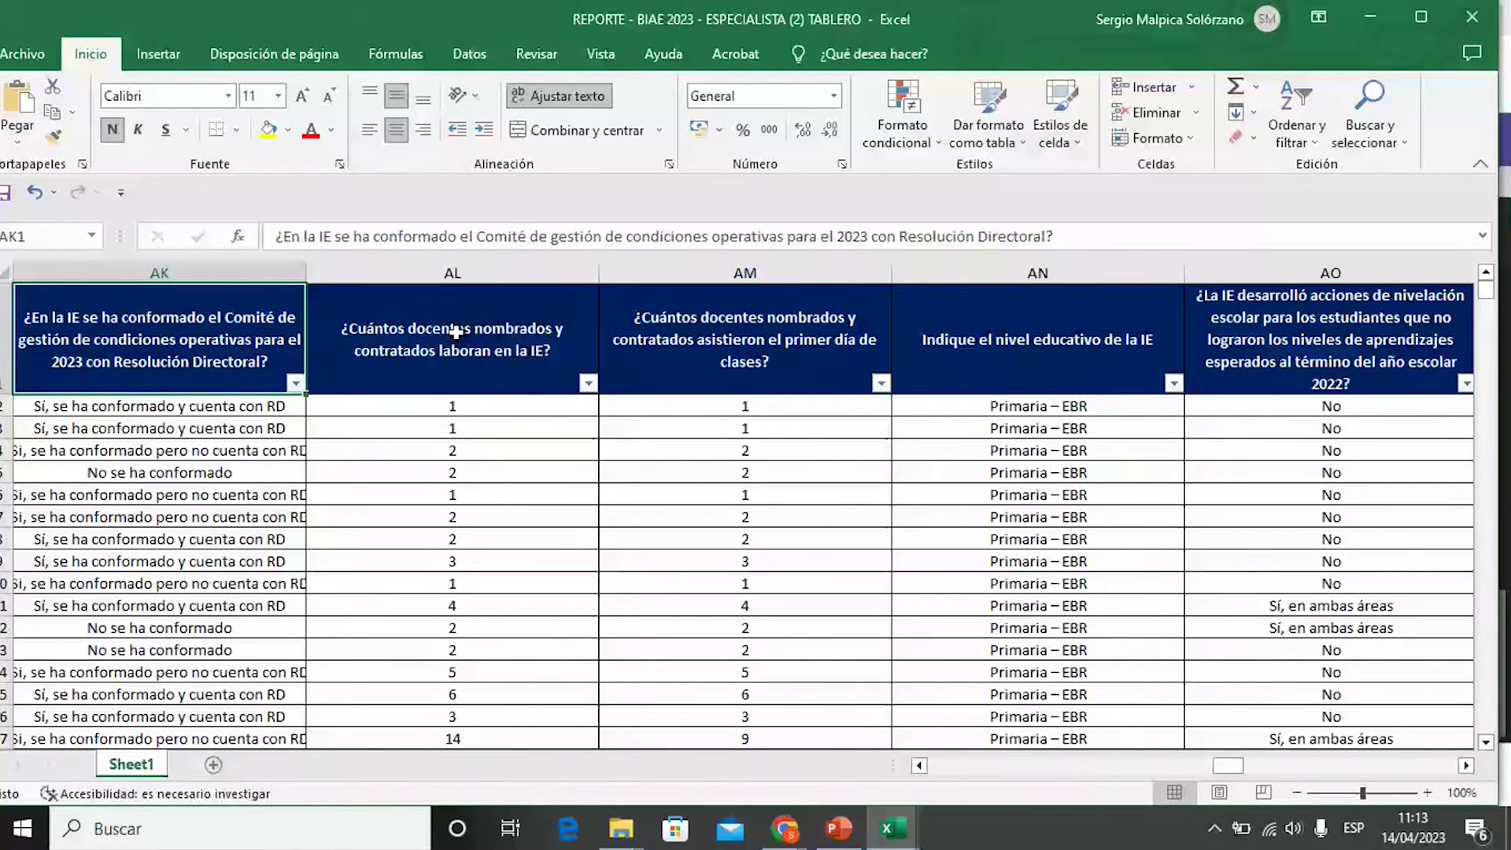
{"action": "key", "text": "Left"}
{"action": "key", "text": "Left"}
{"action": "key", "text": "Left"}
{"action": "key", "text": "Left"}
{"action": "key", "text": "Left"}
{"action": "key", "text": "Left"}
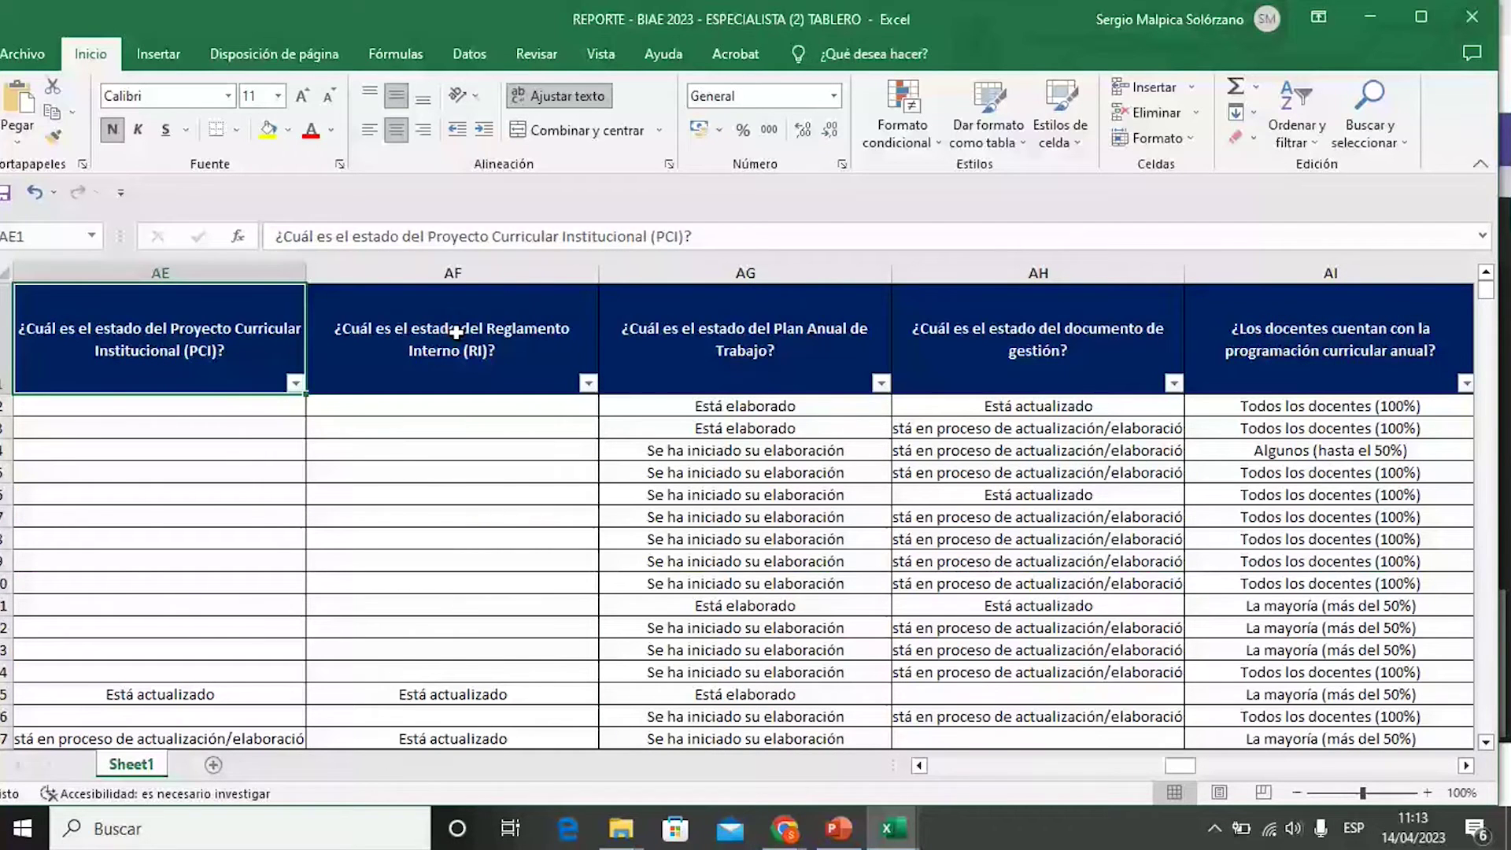
{"action": "key", "text": "Left"}
{"action": "key", "text": "Left"}
{"action": "key", "text": "Left"}
{"action": "key", "text": "Left"}
{"action": "key", "text": "Left"}
{"action": "key", "text": "Left"}
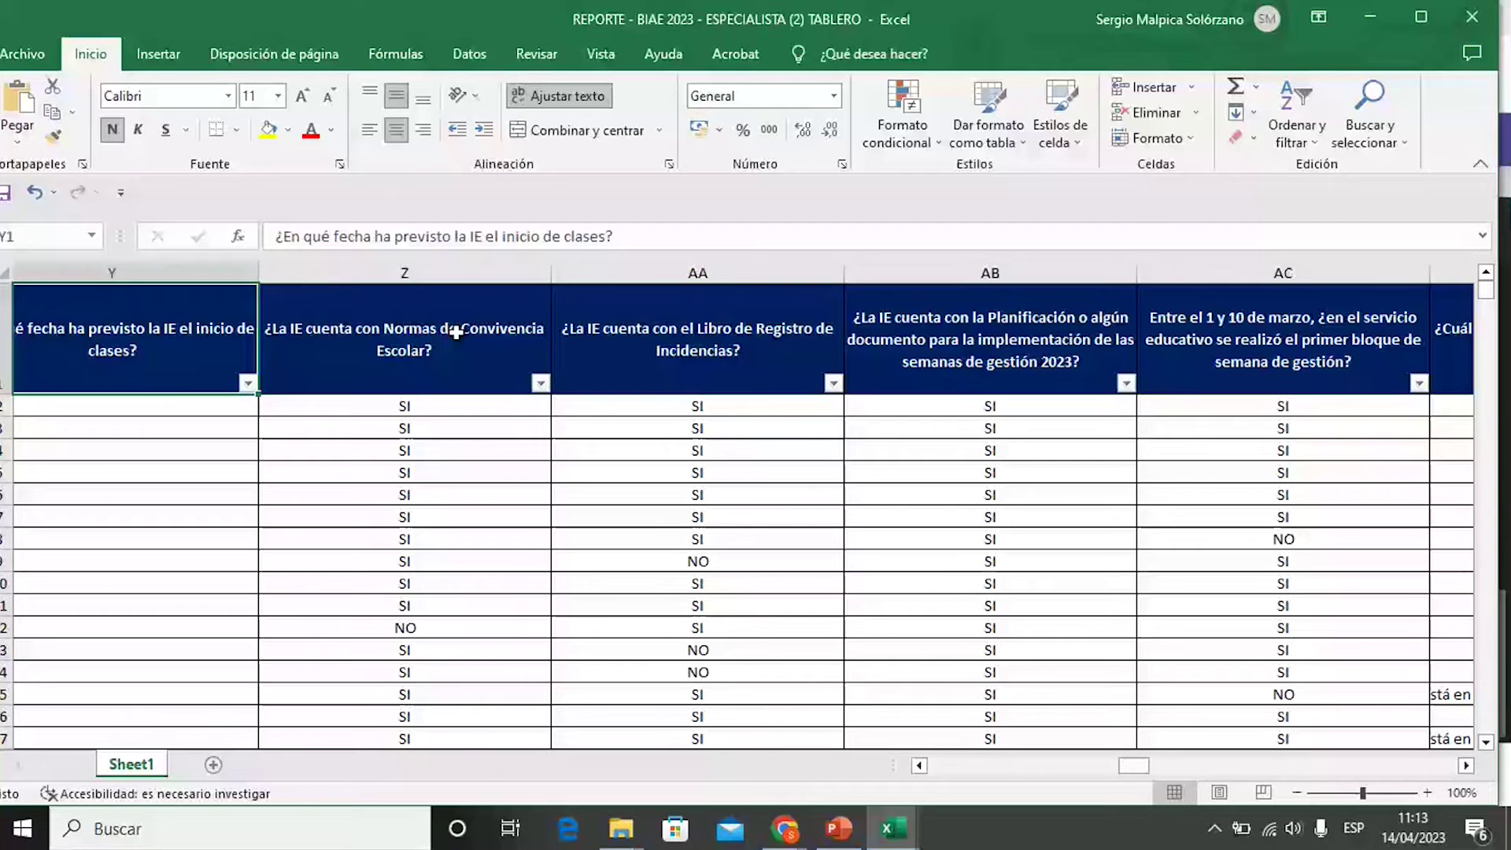
{"action": "key", "text": "Left"}
{"action": "key", "text": "Left"}
{"action": "key", "text": "Left"}
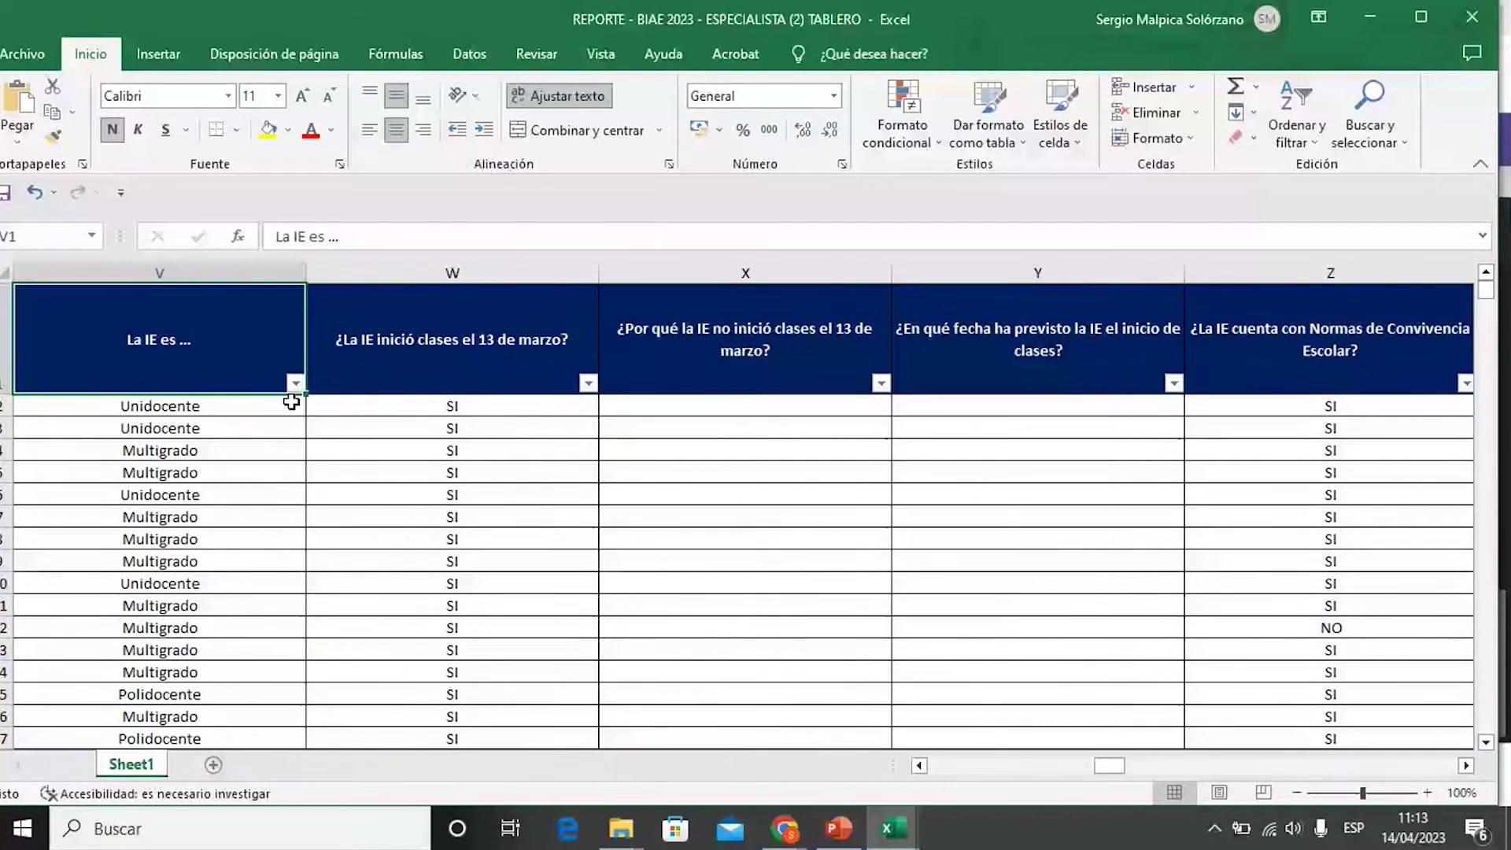
Step: Filter the column "¿La IE inició clases el 13 de marzo?" to show only the SI answers
{"action": "left_click", "coordinate": [485, 361]}
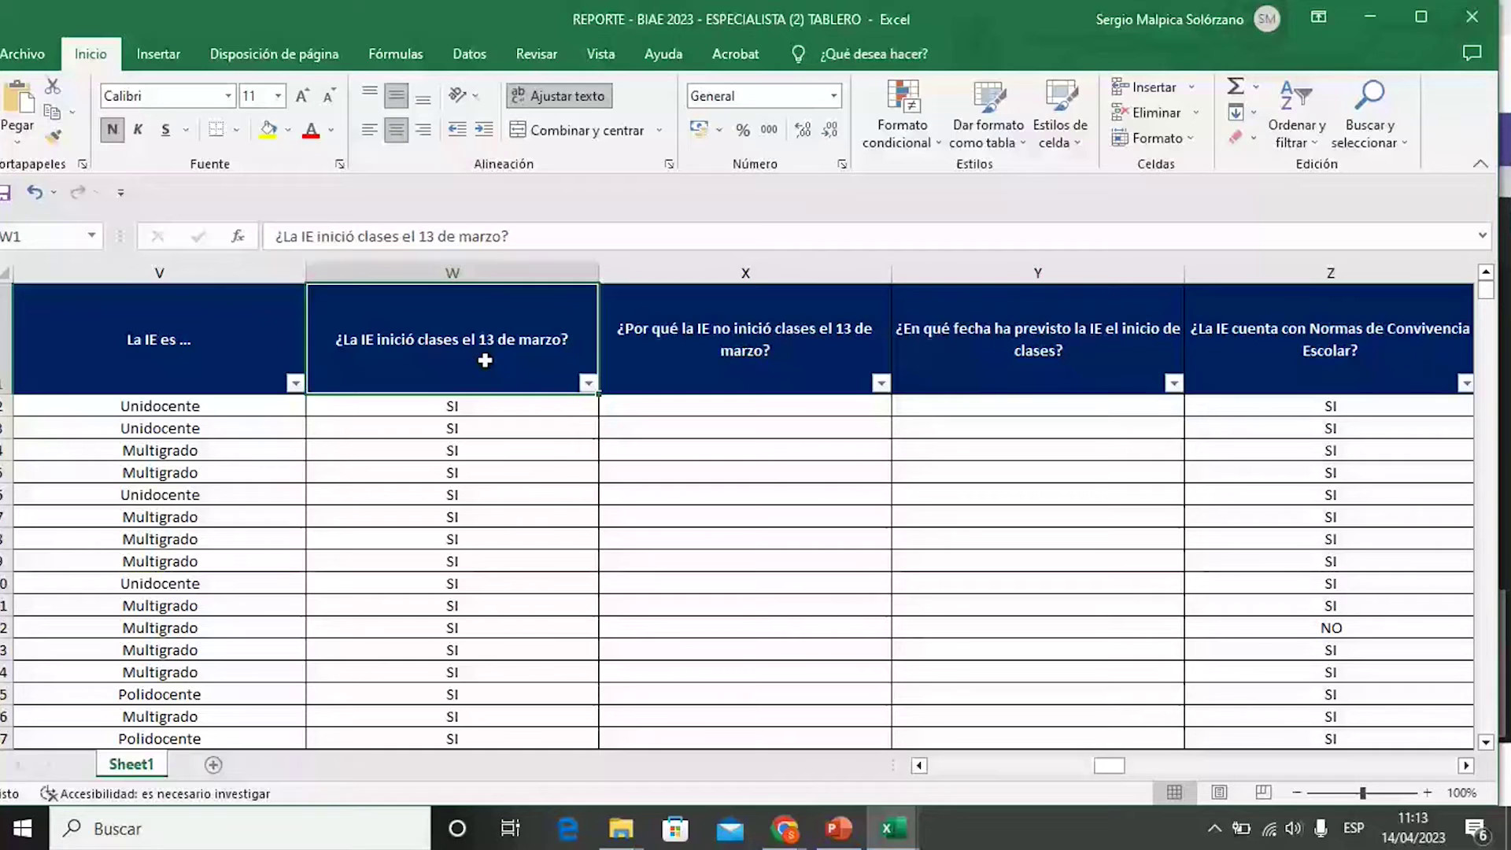
{"action": "left_click", "coordinate": [588, 384]}
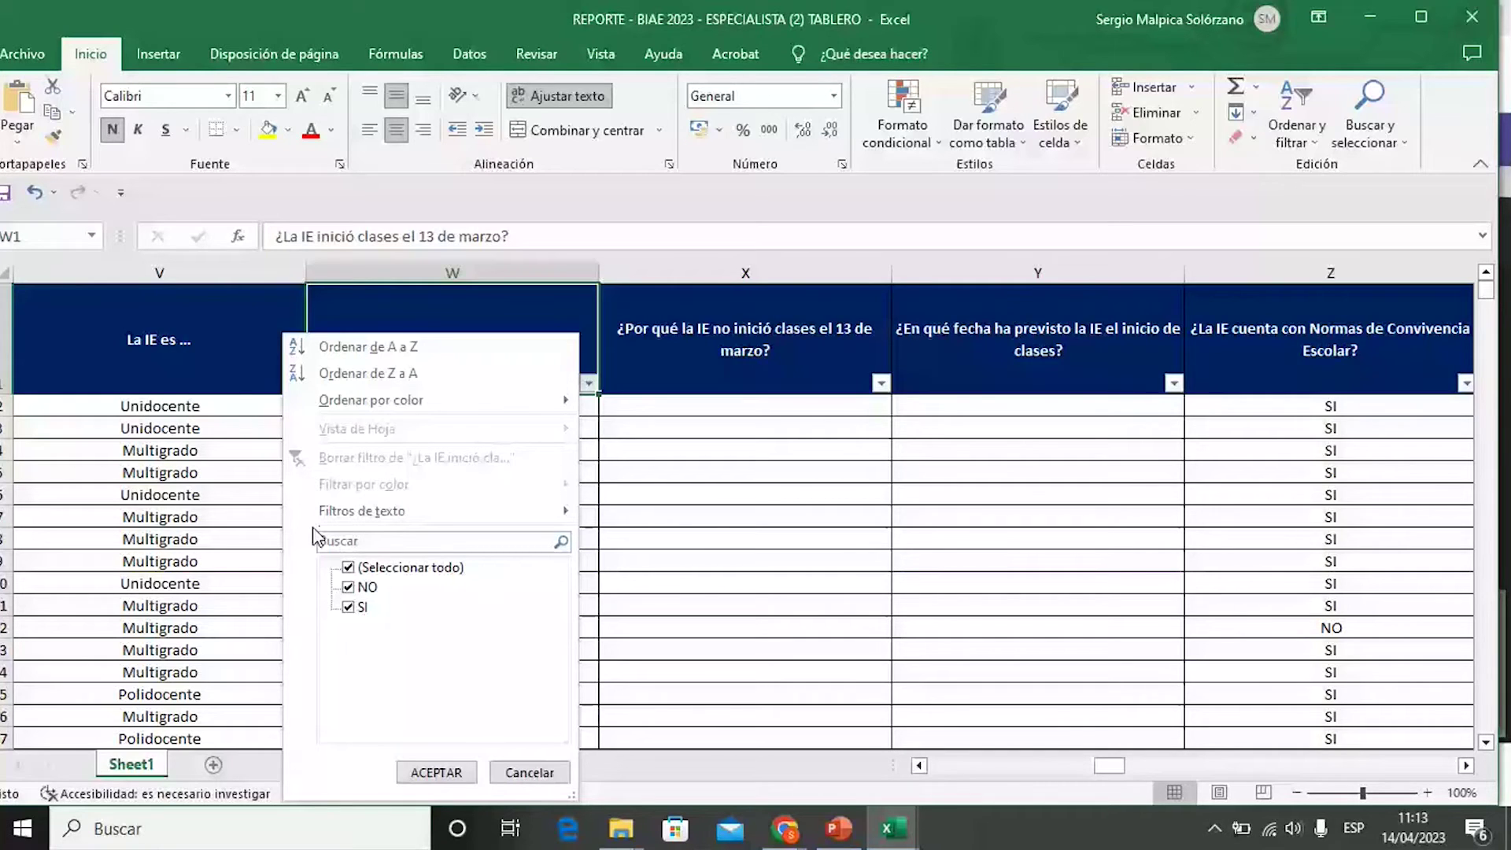
{"action": "left_click", "coordinate": [348, 608]}
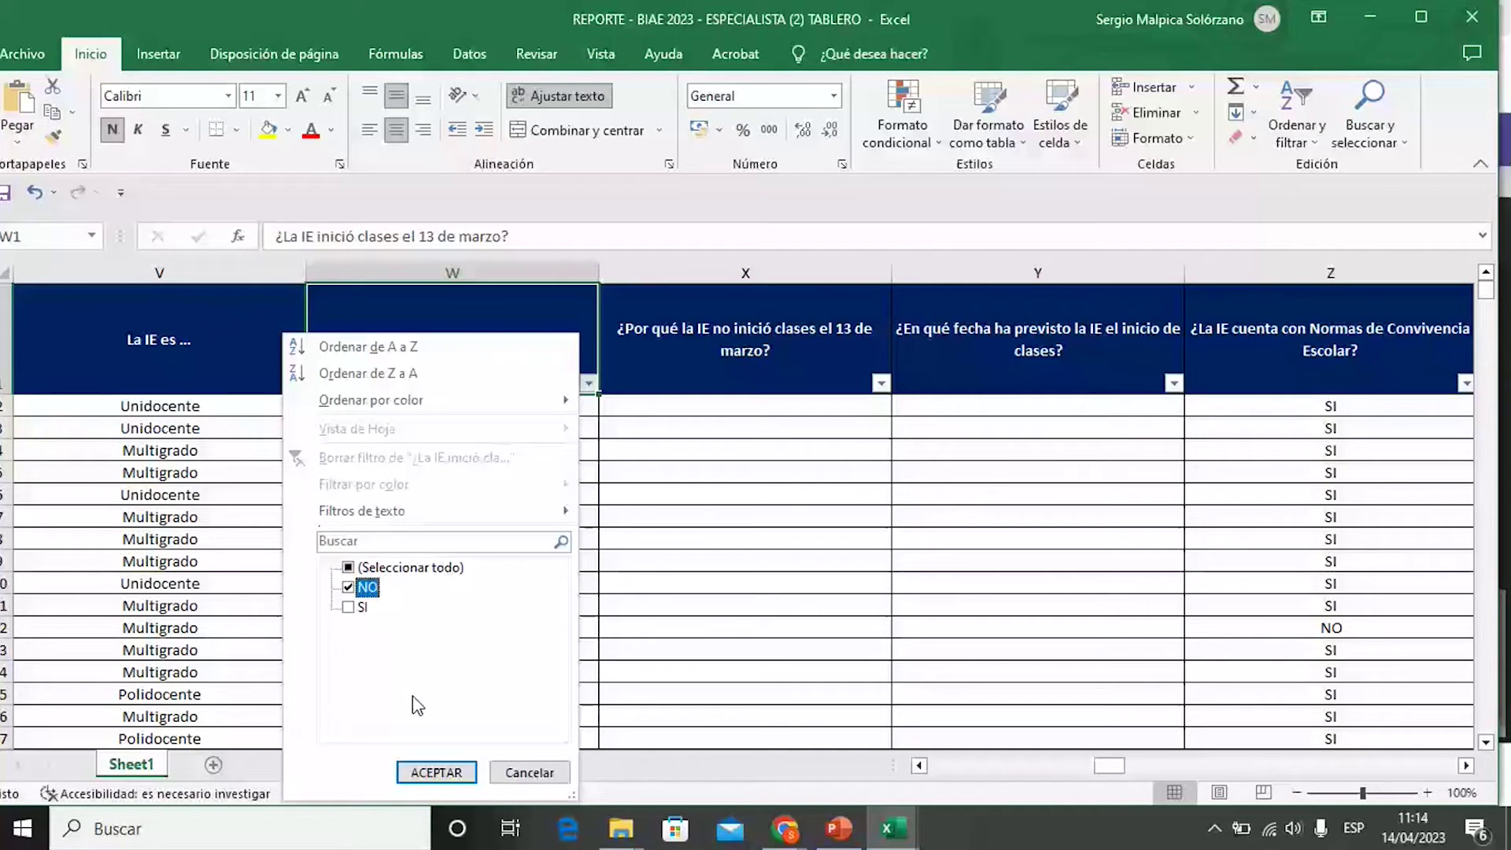
{"action": "left_click", "coordinate": [348, 607]}
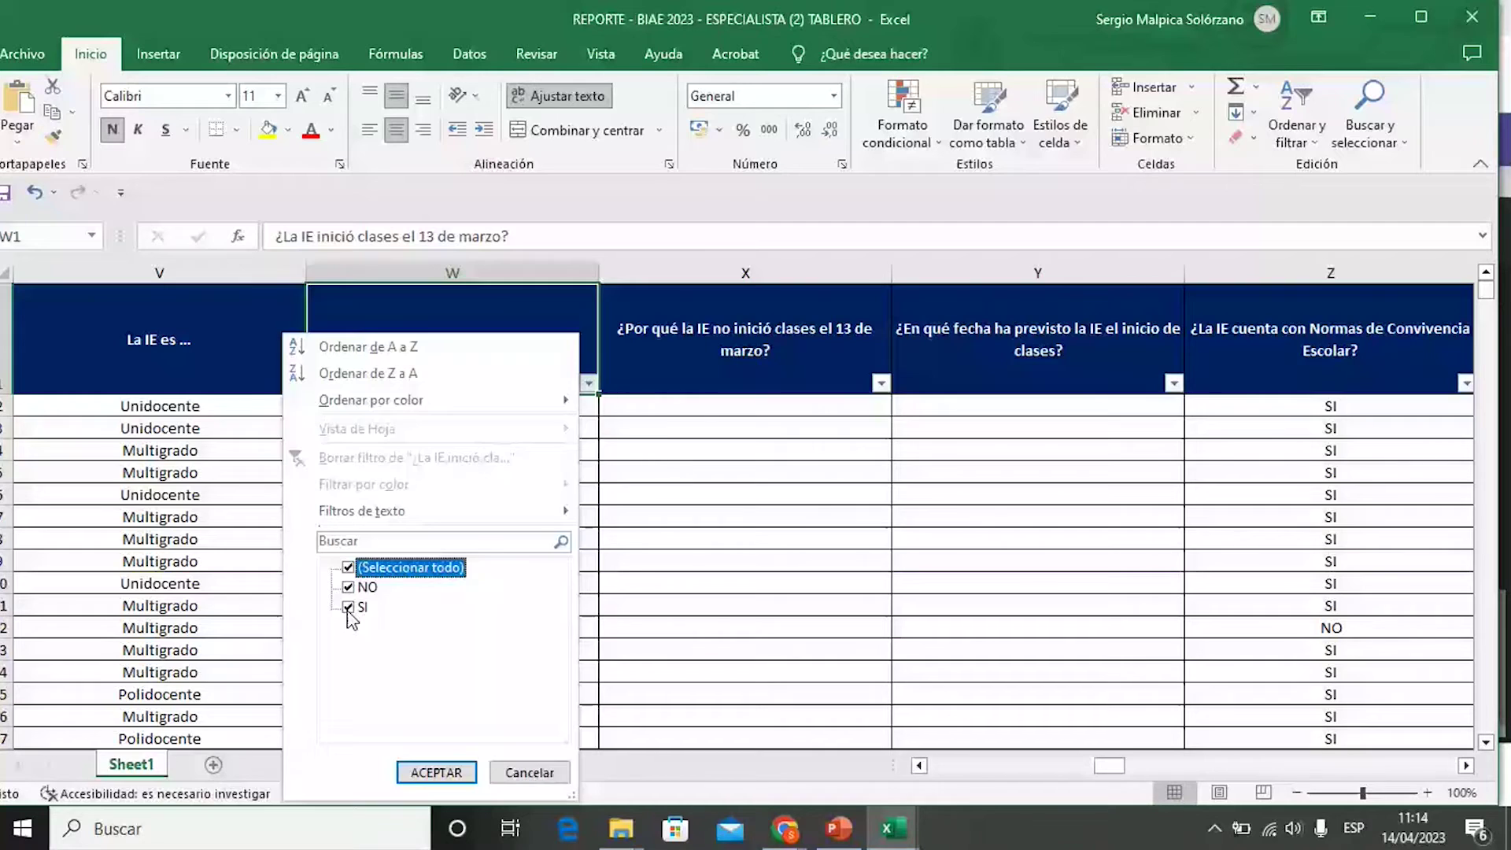
{"action": "left_click", "coordinate": [348, 587]}
{"action": "key", "text": "Return"}
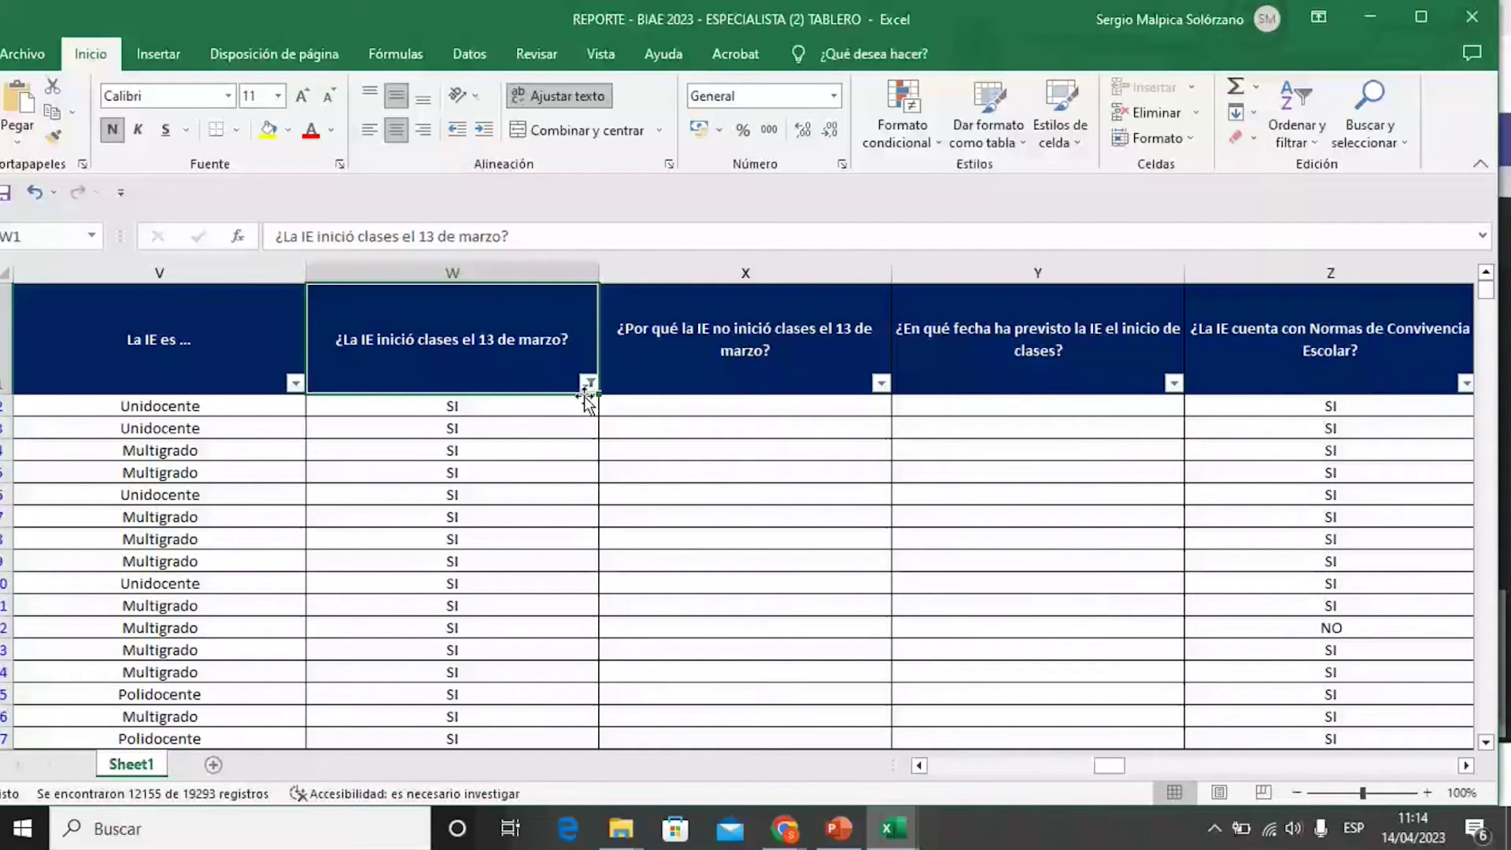
Step: Filter the DRE column by searching for "lima" to show only the DRE Lima Provincias rows
{"action": "left_click_drag", "start_coordinate": [1109, 766], "coordinate": [913, 789]}
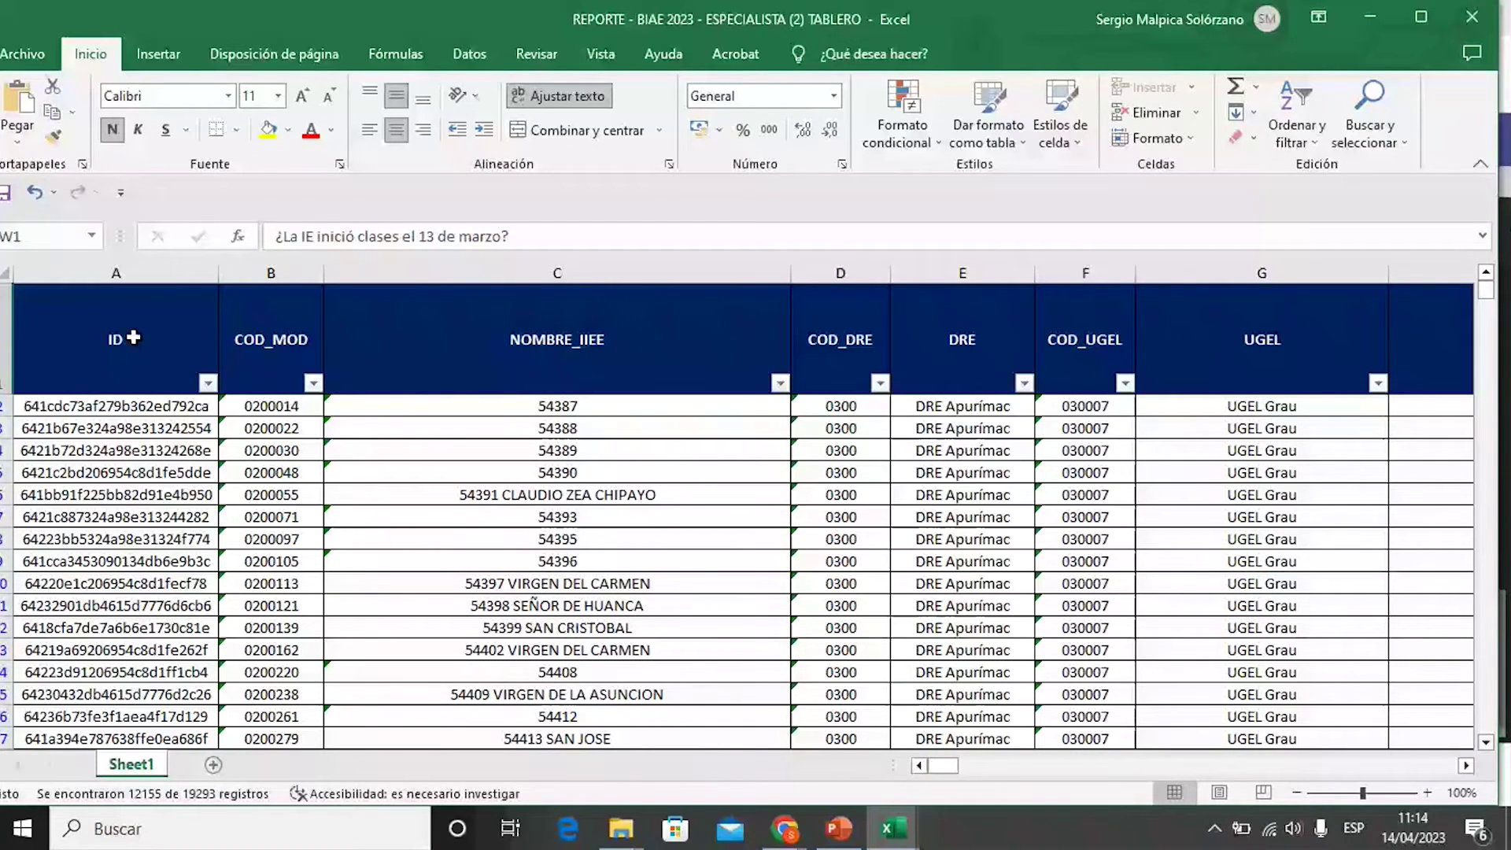
{"action": "left_click", "coordinate": [1024, 384]}
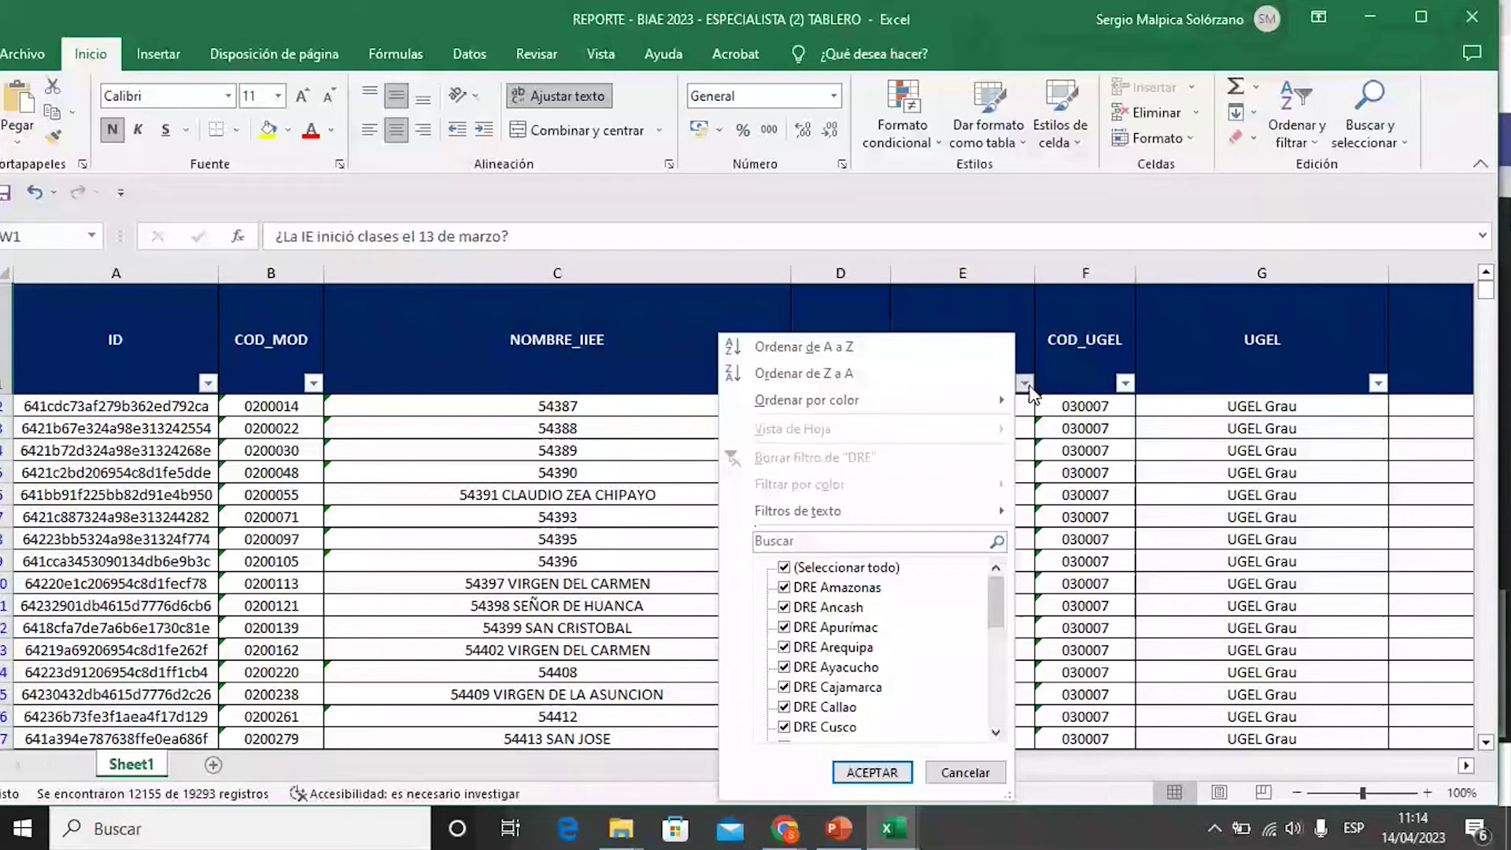
{"action": "left_click", "coordinate": [795, 543]}
{"action": "type", "text": "lima"}
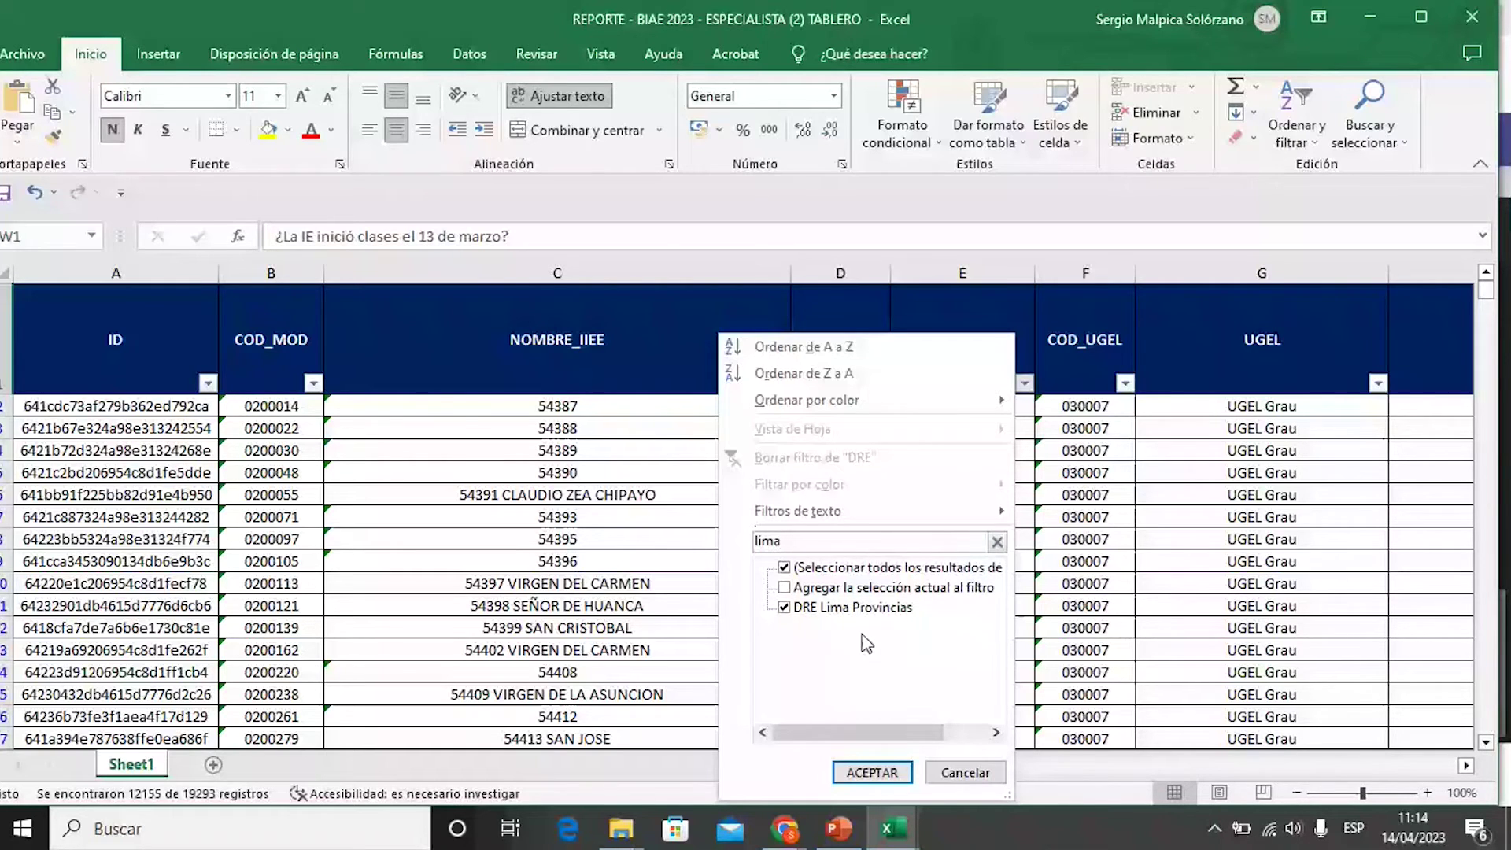
{"action": "key", "text": "Return"}
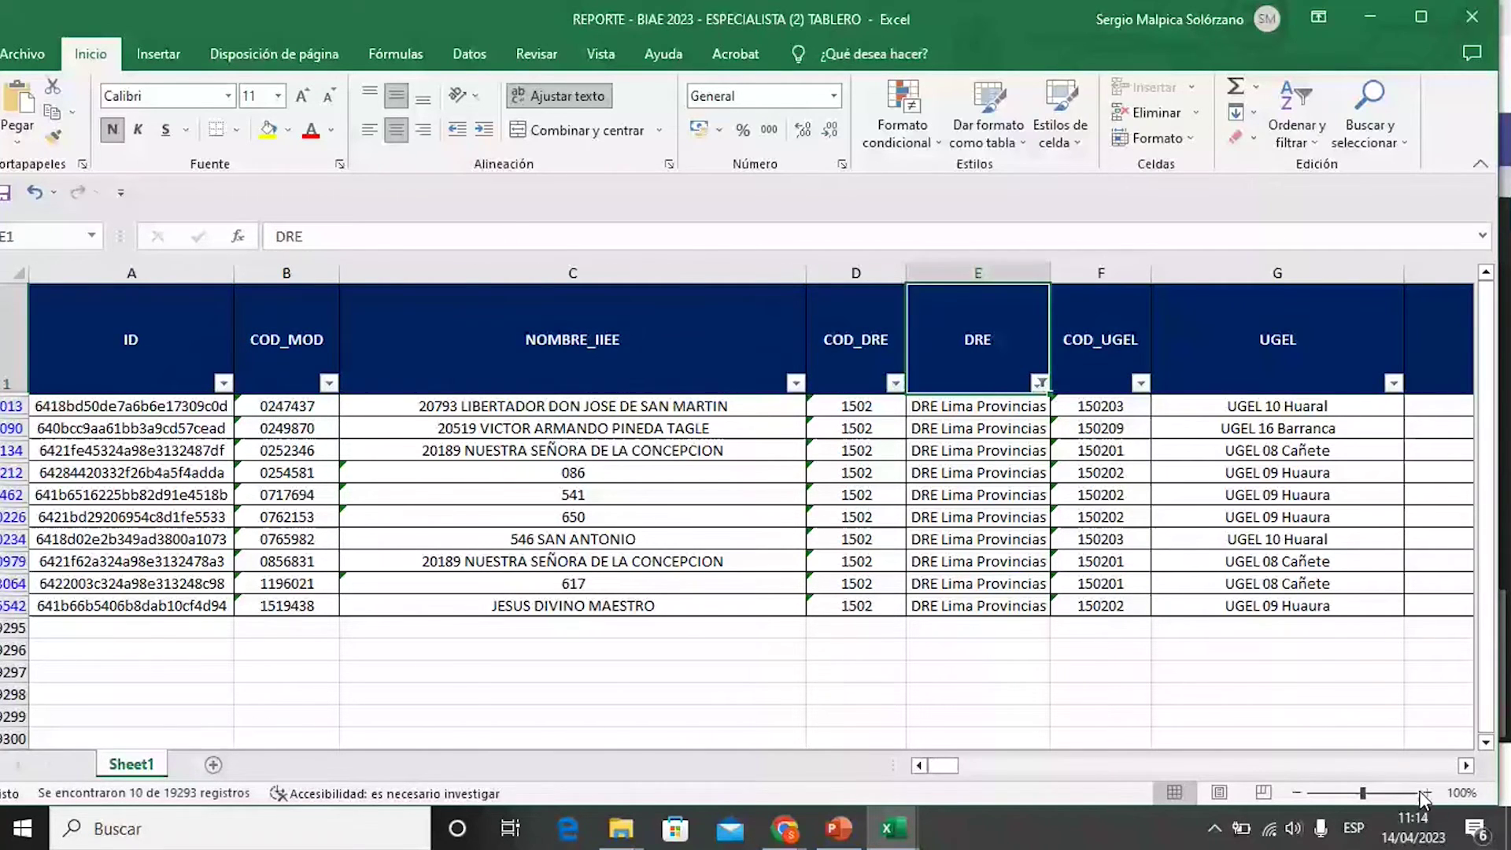
Step: Select the answers under "¿La IE inició clases el 13 de marzo?" for the DRE Lima Provincias schools
{"action": "left_click", "coordinate": [1466, 766]}
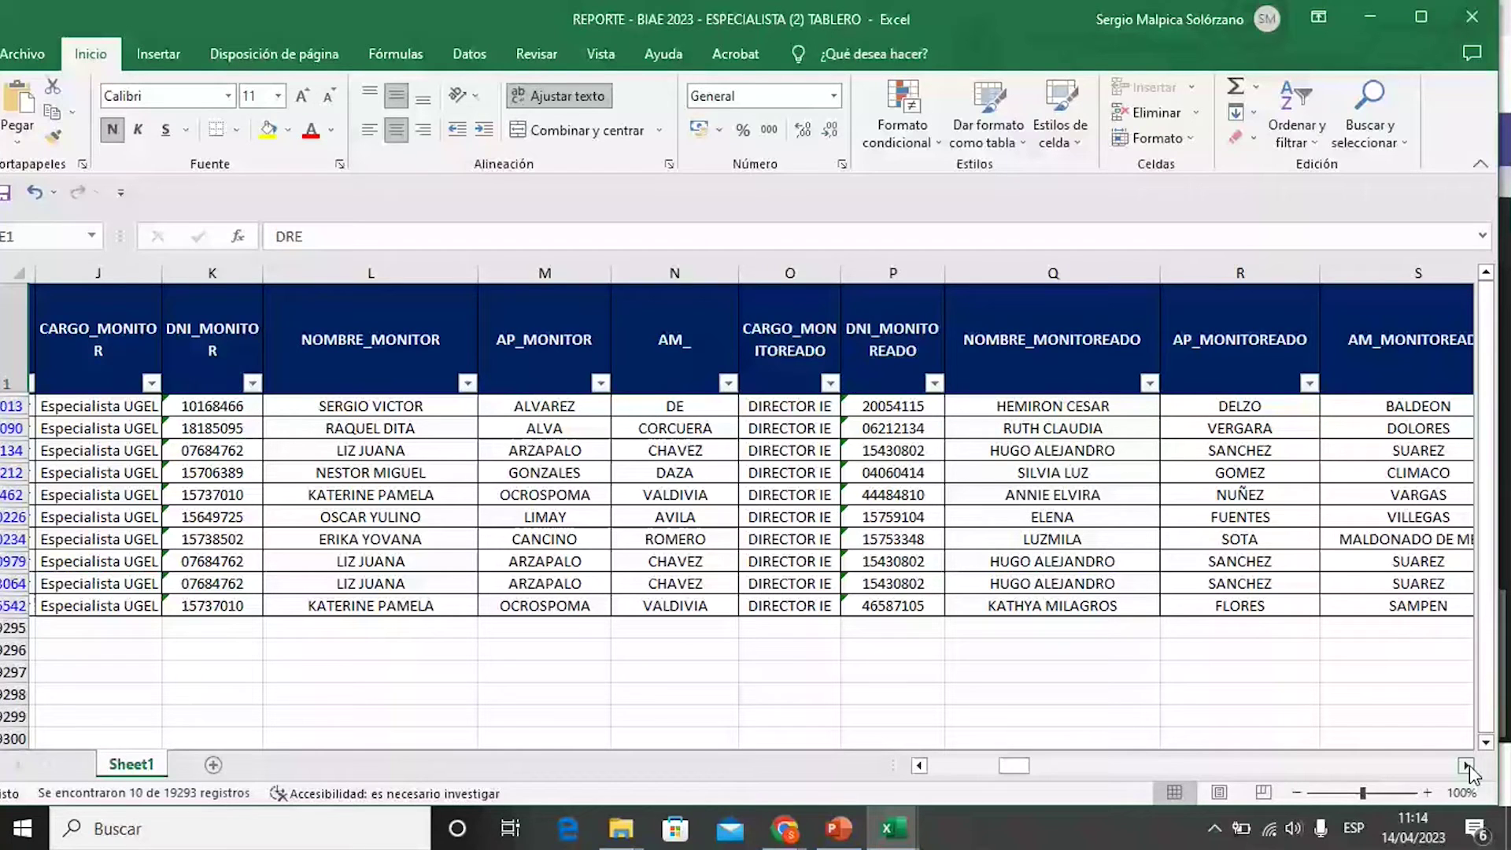
{"action": "left_click", "coordinate": [1466, 766]}
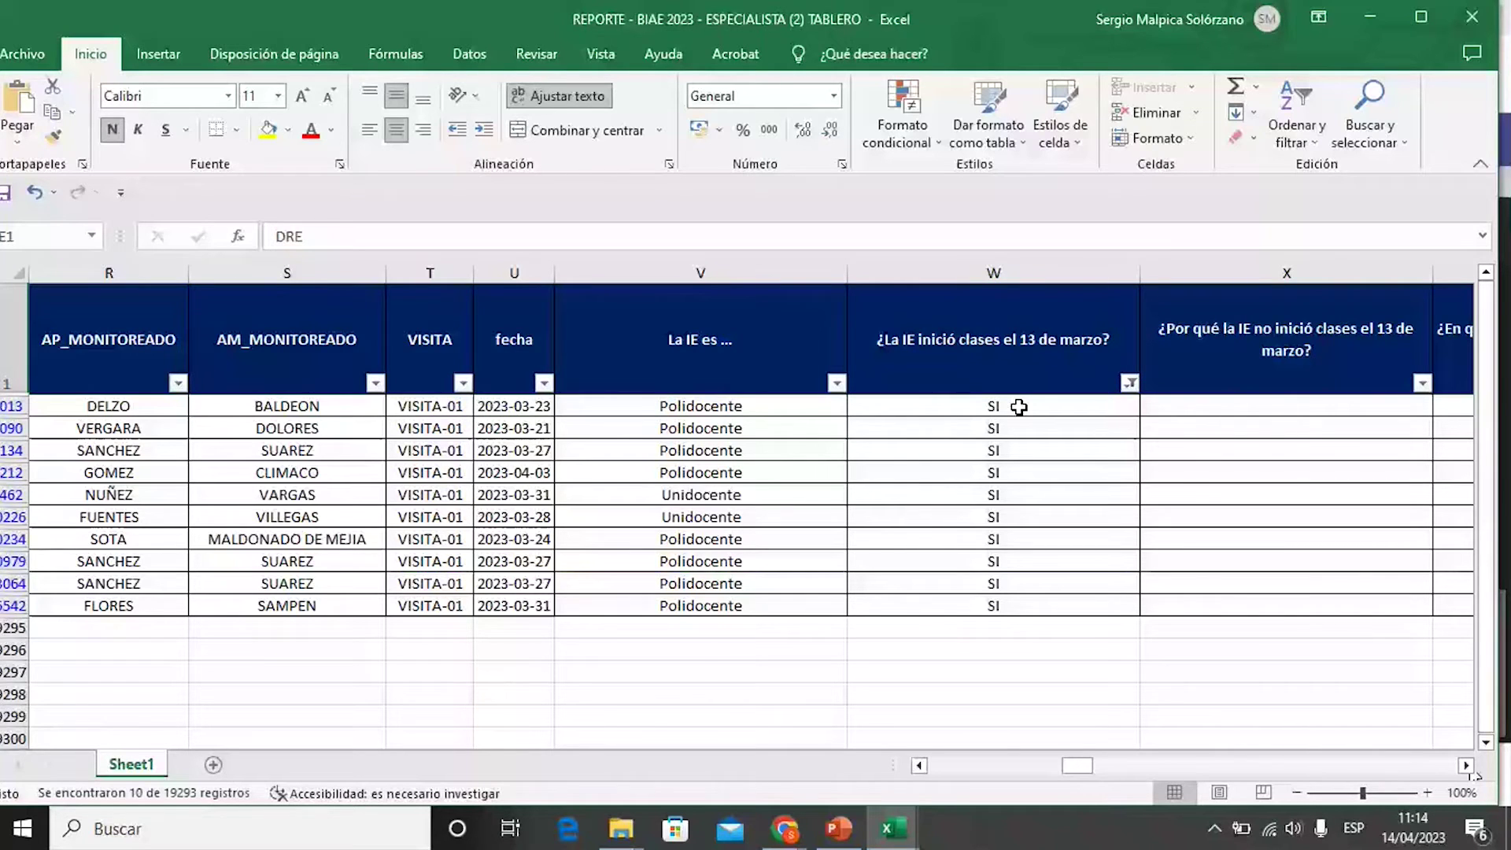
{"action": "left_click_drag", "start_coordinate": [1019, 407], "coordinate": [1015, 606]}
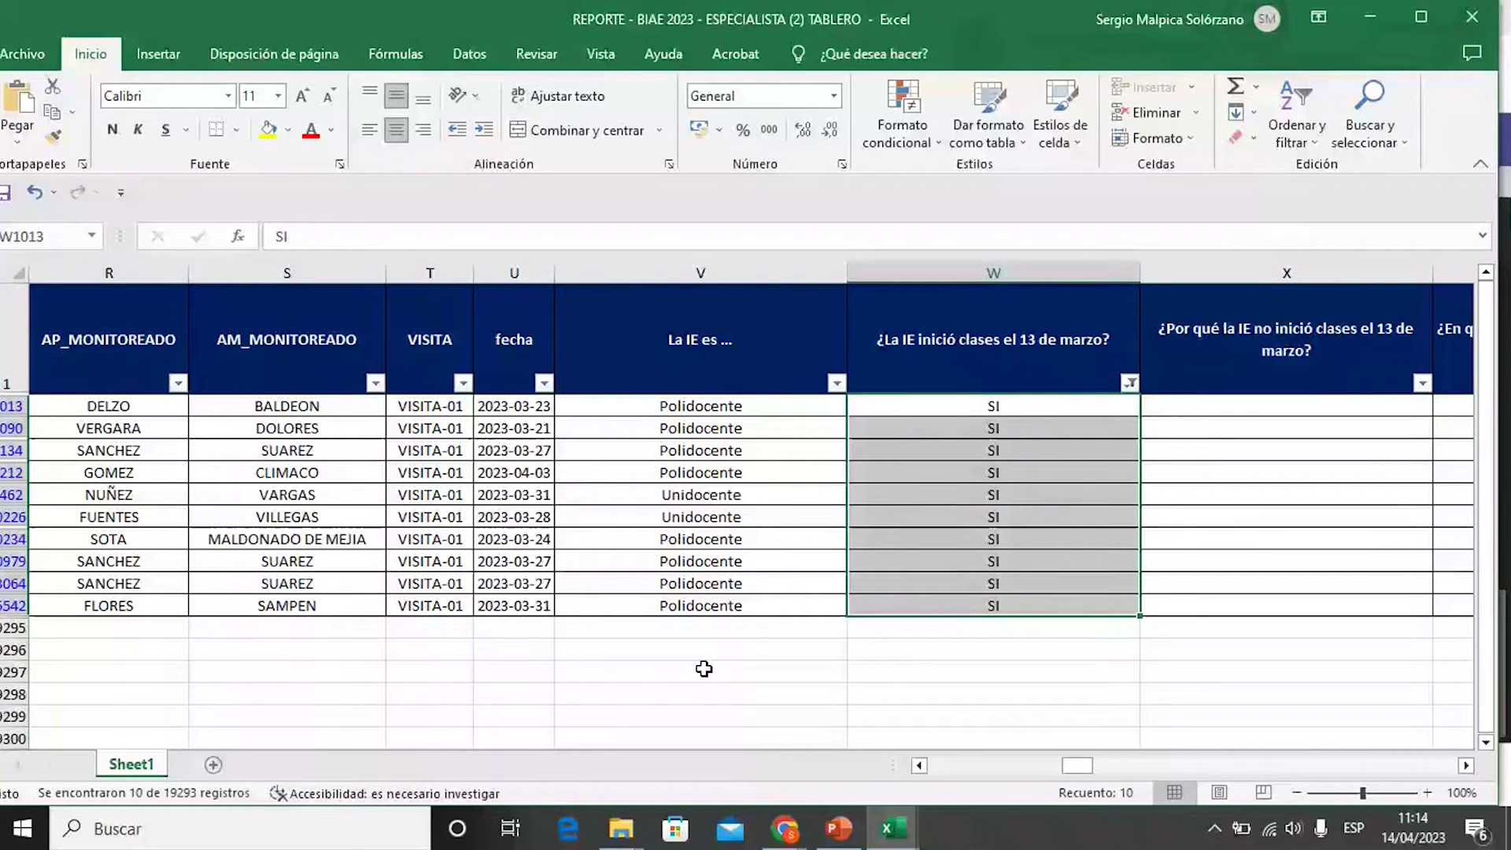
Step: Select the NIVEL values and then the UGEL values of the filtered schools to review them
{"action": "key", "text": "Left"}
{"action": "key", "text": "Left"}
{"action": "key", "text": "Left"}
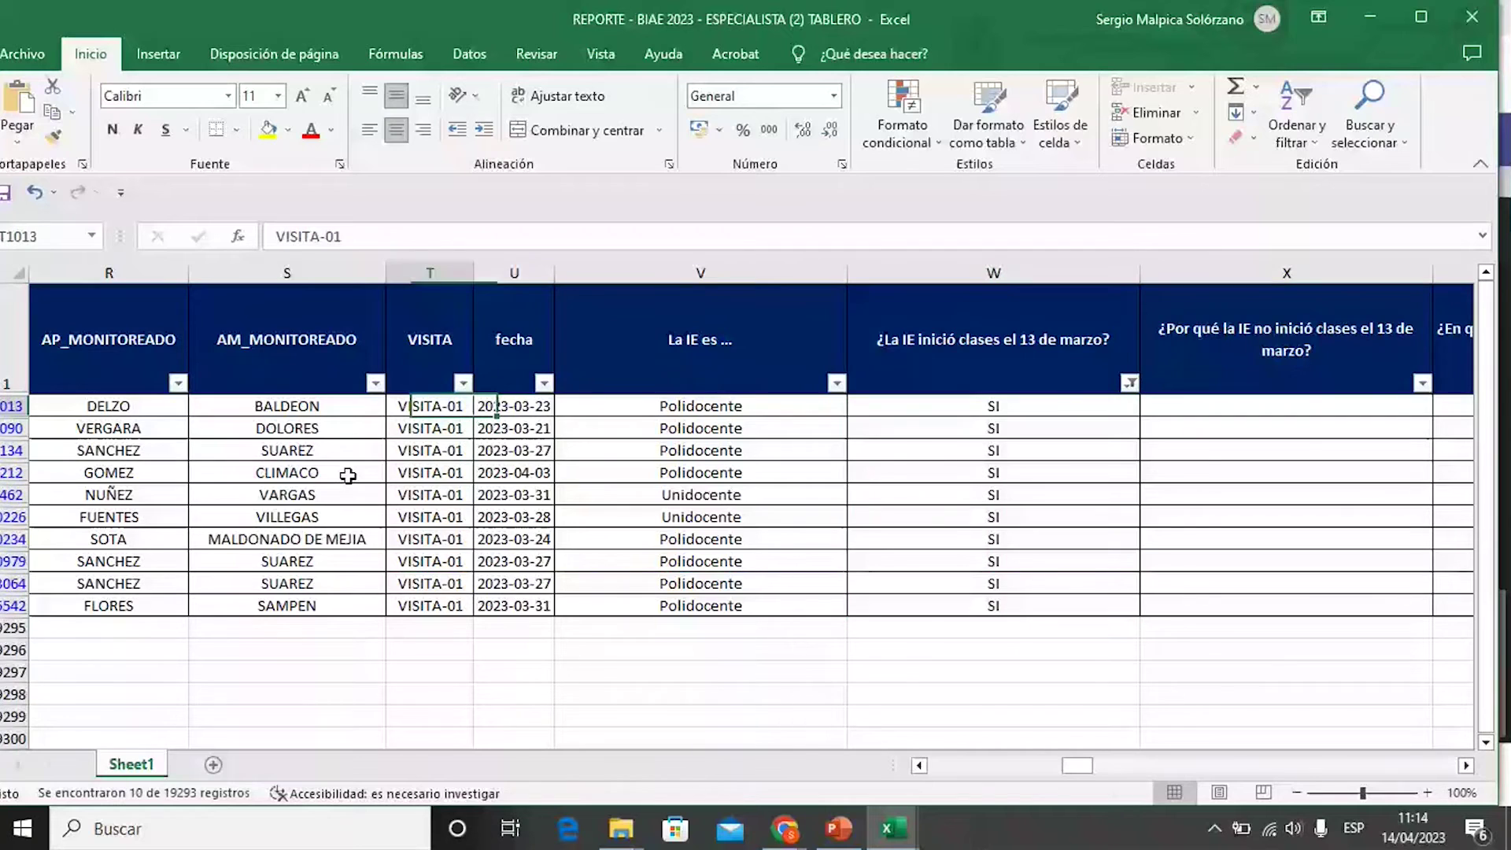
{"action": "key", "text": "Left"}
{"action": "key", "text": "Left"}
{"action": "key", "text": "Left"}
{"action": "key", "text": "Left"}
{"action": "key", "text": "Left"}
{"action": "key", "text": "Left"}
{"action": "key", "text": "Left"}
{"action": "key", "text": "Left"}
{"action": "key", "text": "Left"}
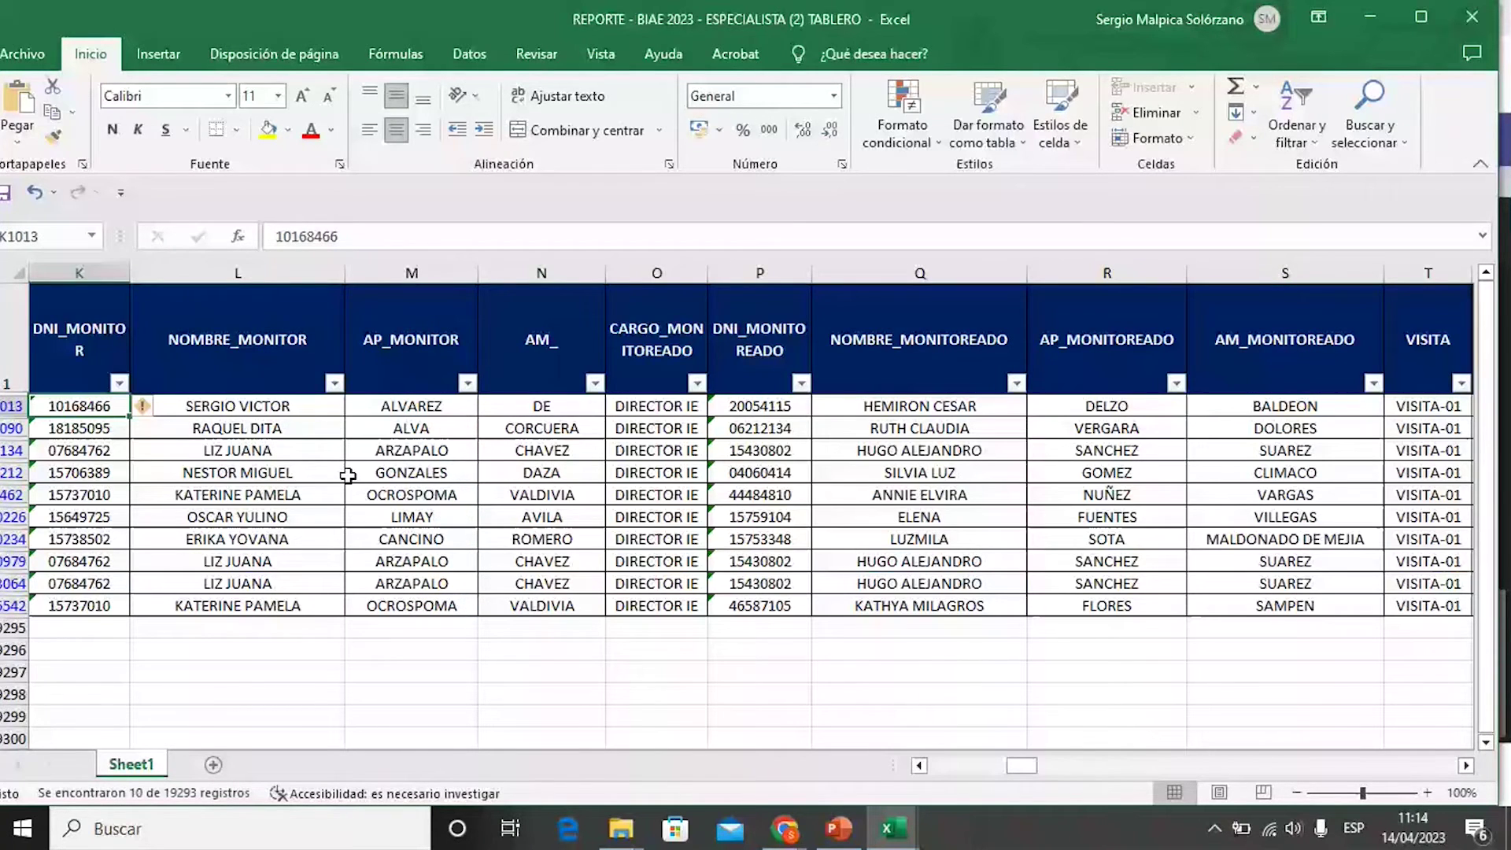
{"action": "key", "text": "Left"}
{"action": "key", "text": "Left"}
{"action": "key", "text": "Left"}
{"action": "key", "text": "Left"}
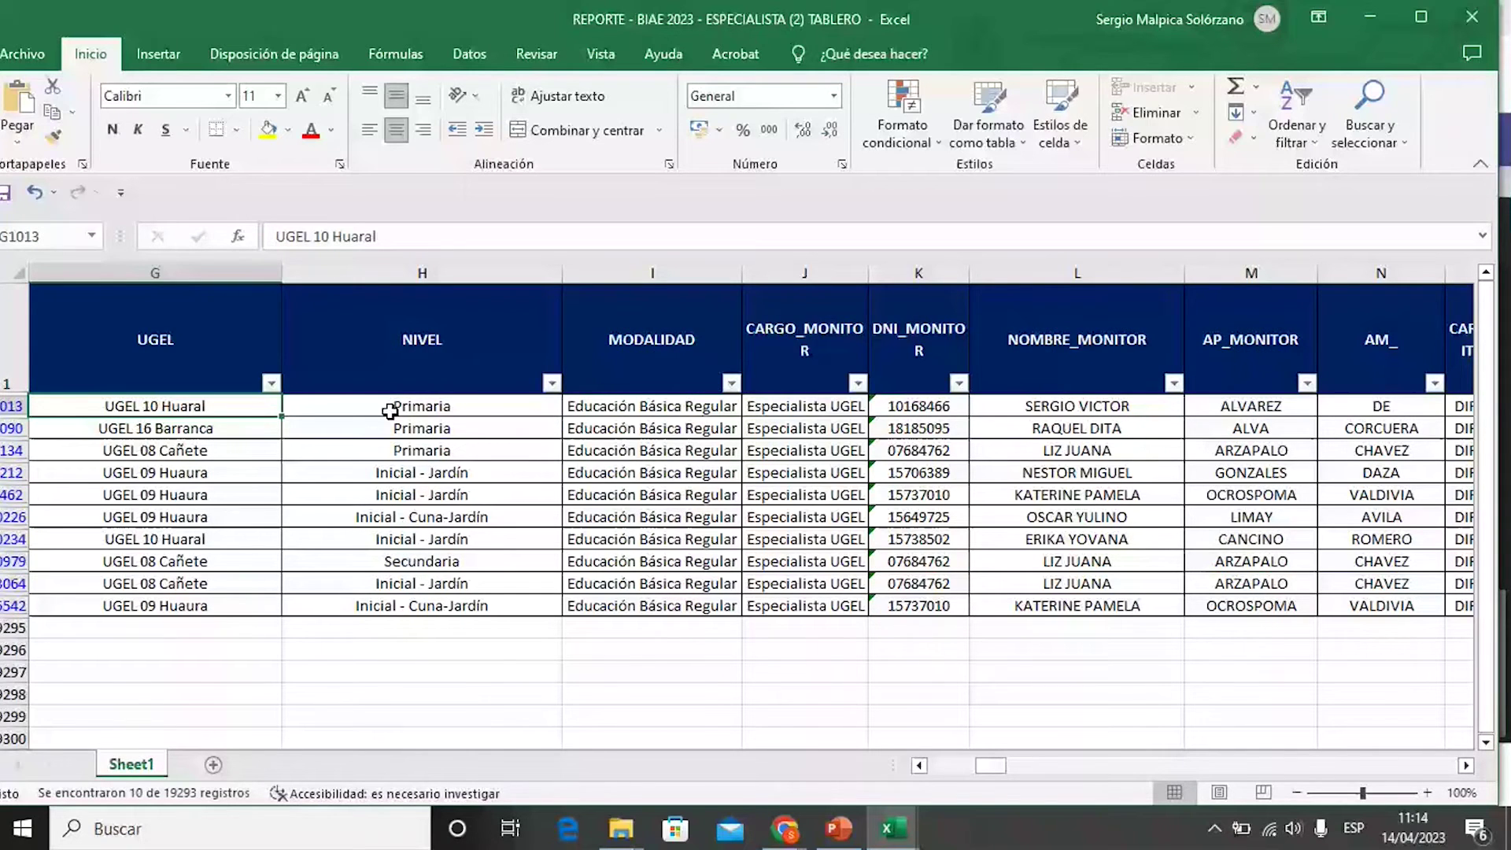
{"action": "left_click", "coordinate": [391, 412]}
{"action": "key", "text": "ctrl+shift+Down"}
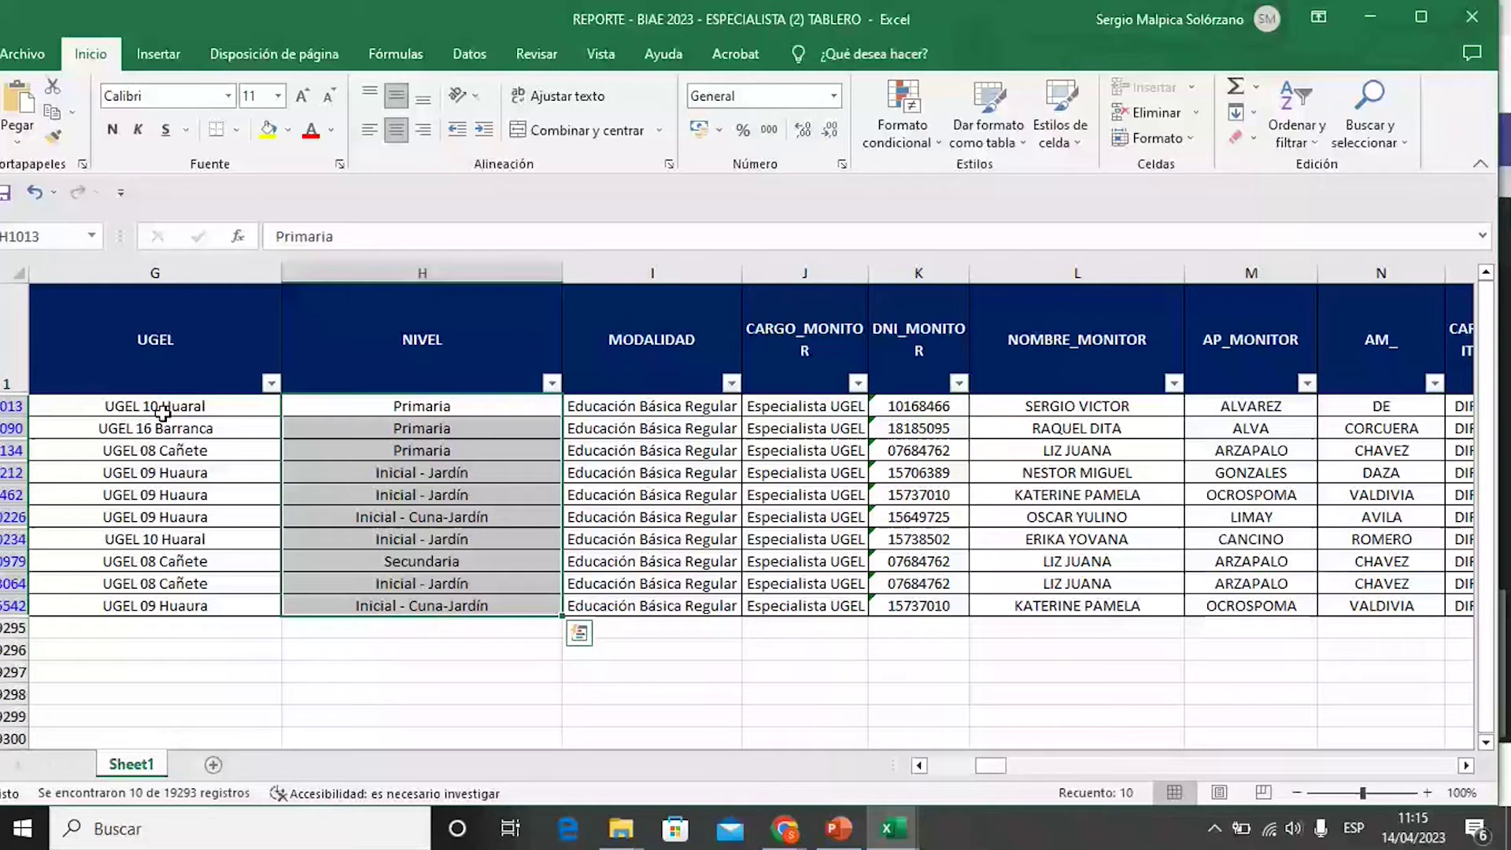
{"action": "left_click_drag", "start_coordinate": [162, 412], "coordinate": [162, 602]}
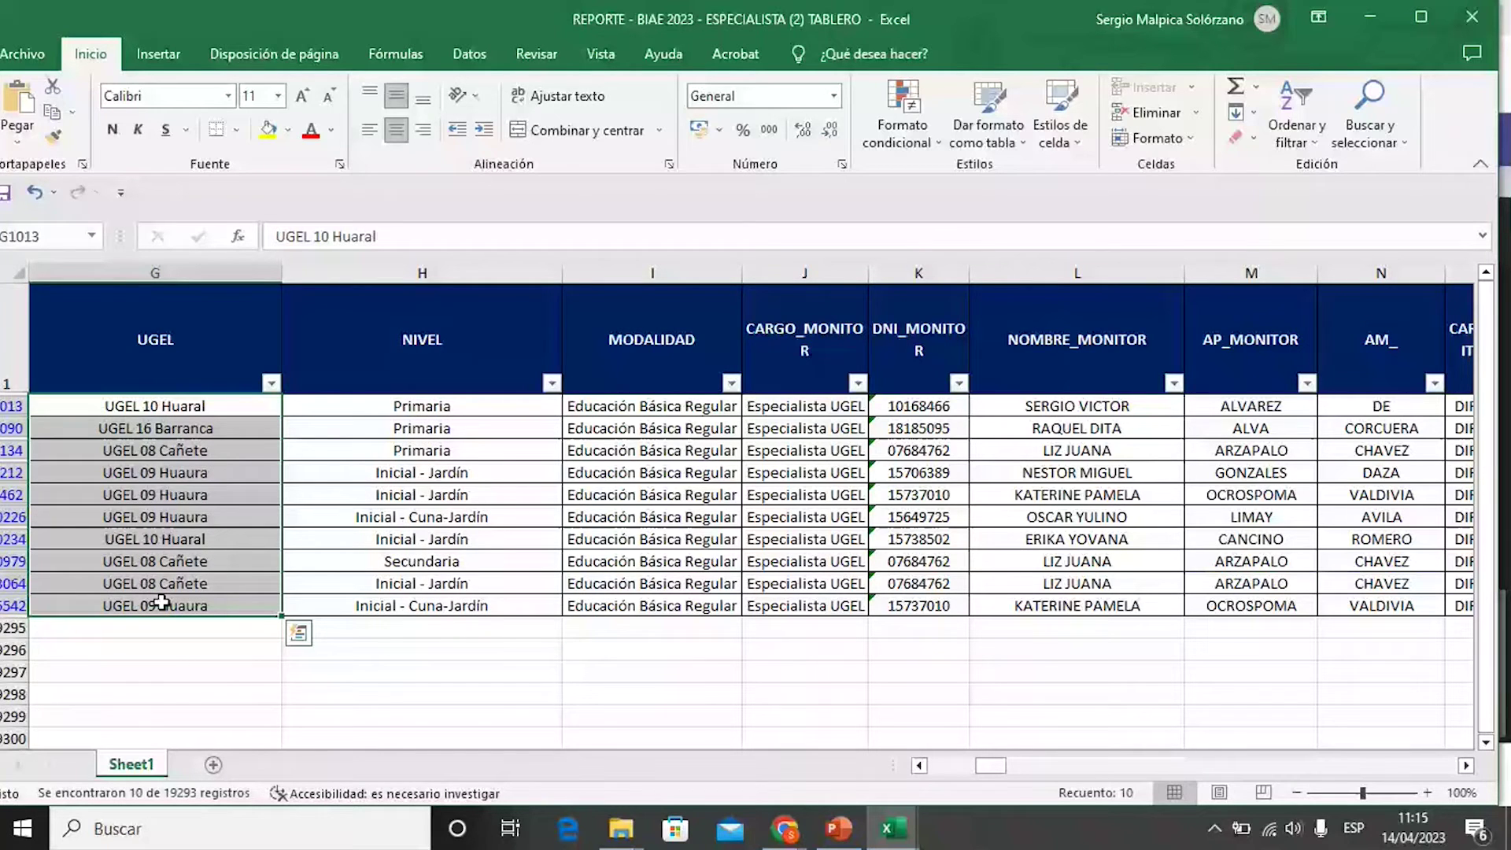
Step: Select all the school names under NOMBRE_IIEE in the filtered rows
{"action": "key", "text": "Left"}
{"action": "key", "text": "Left"}
{"action": "key", "text": "Left"}
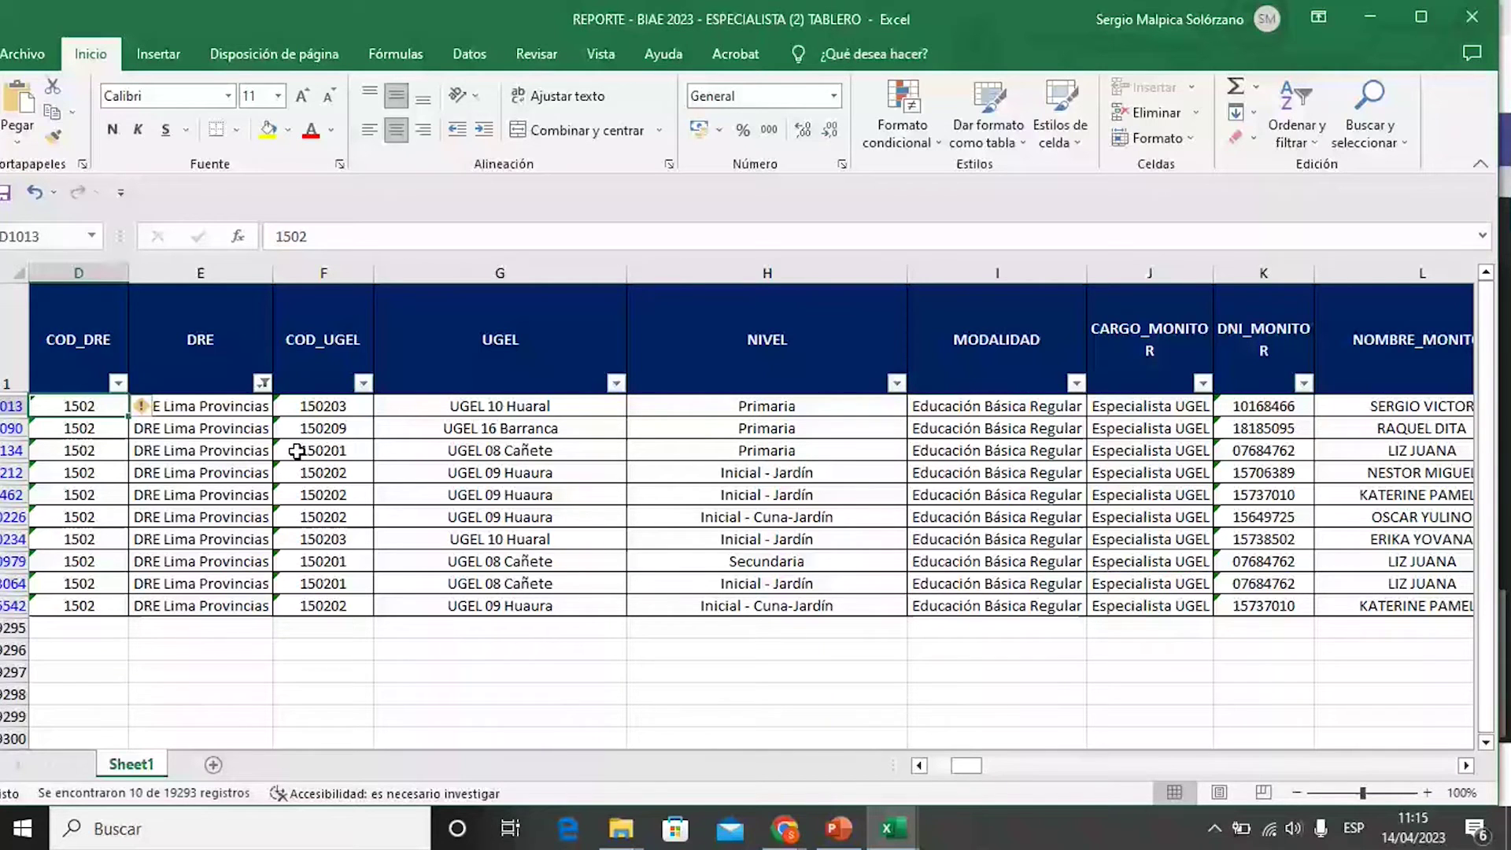
{"action": "key", "text": "Left"}
{"action": "left_click_drag", "start_coordinate": [297, 405], "coordinate": [297, 555]}
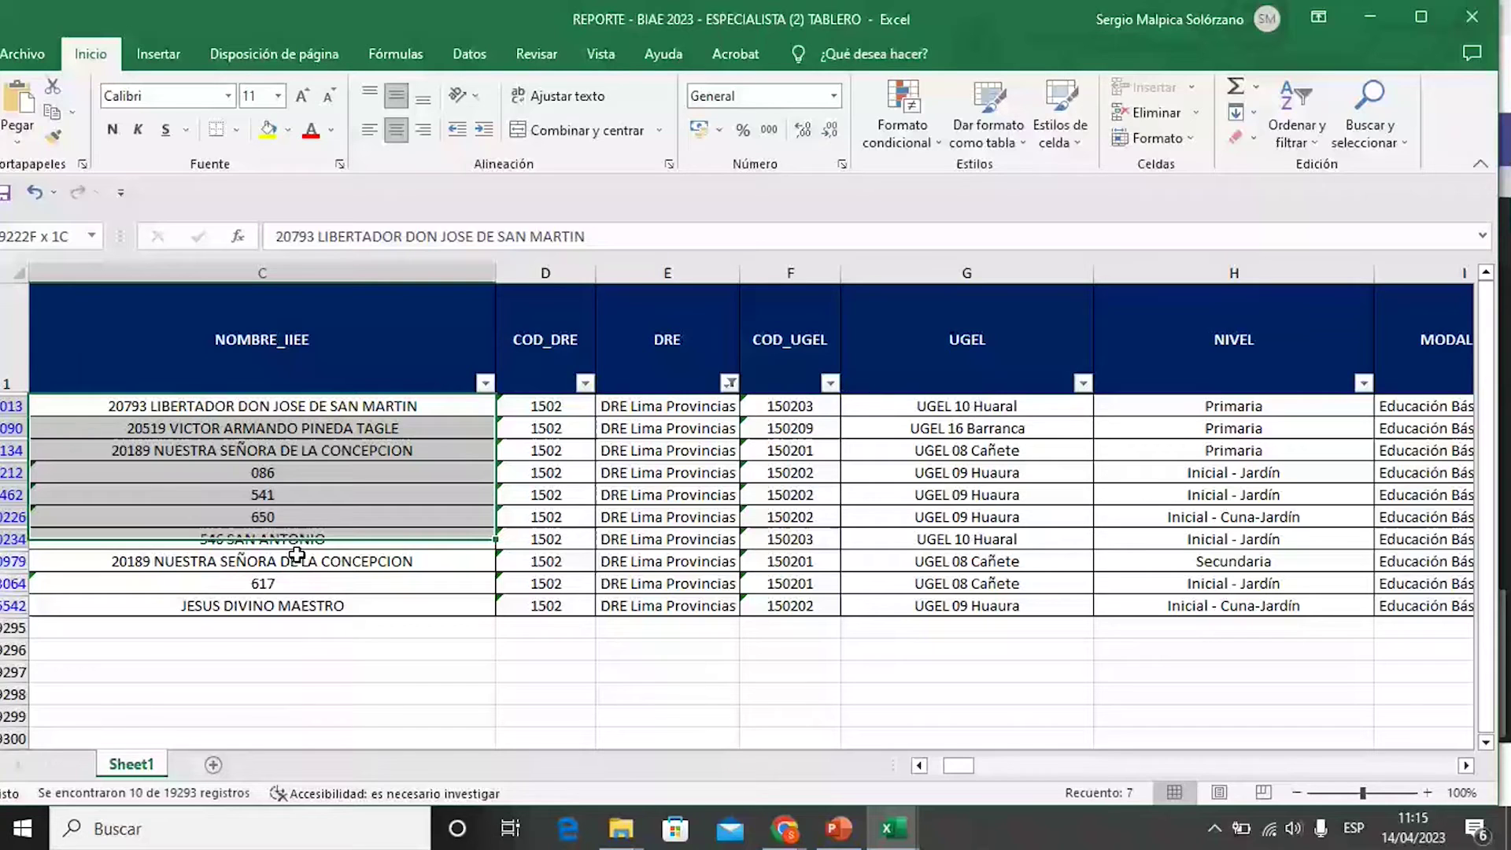
{"action": "left_click_drag", "start_coordinate": [297, 555], "coordinate": [252, 606]}
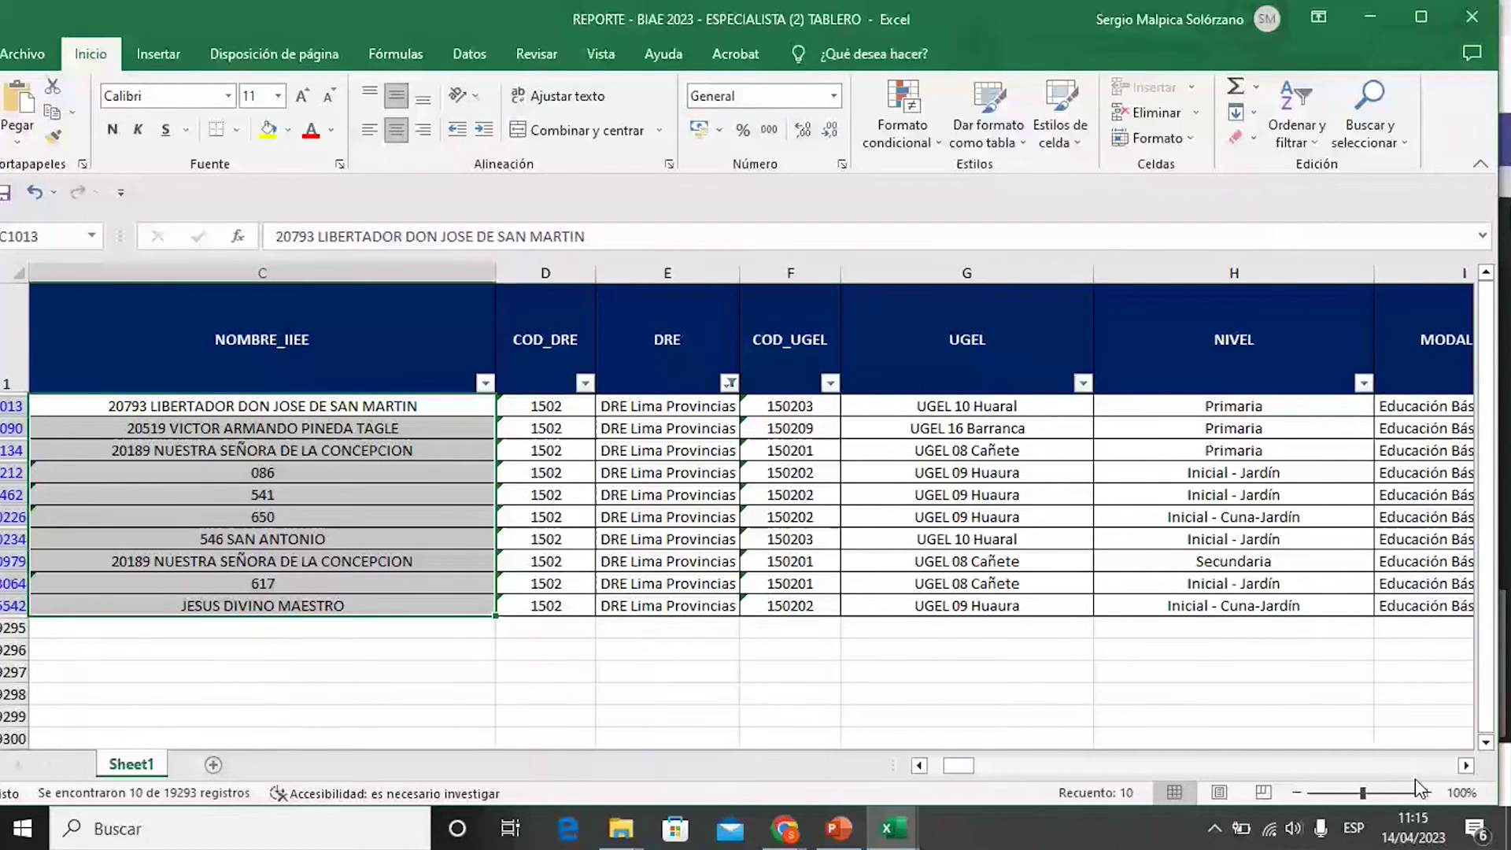
Step: Include the NO answers again in the filter of "¿La IE inició clases el 13 de marzo?" alongside SI
{"action": "left_click", "coordinate": [1466, 765]}
{"action": "left_click", "coordinate": [1467, 765]}
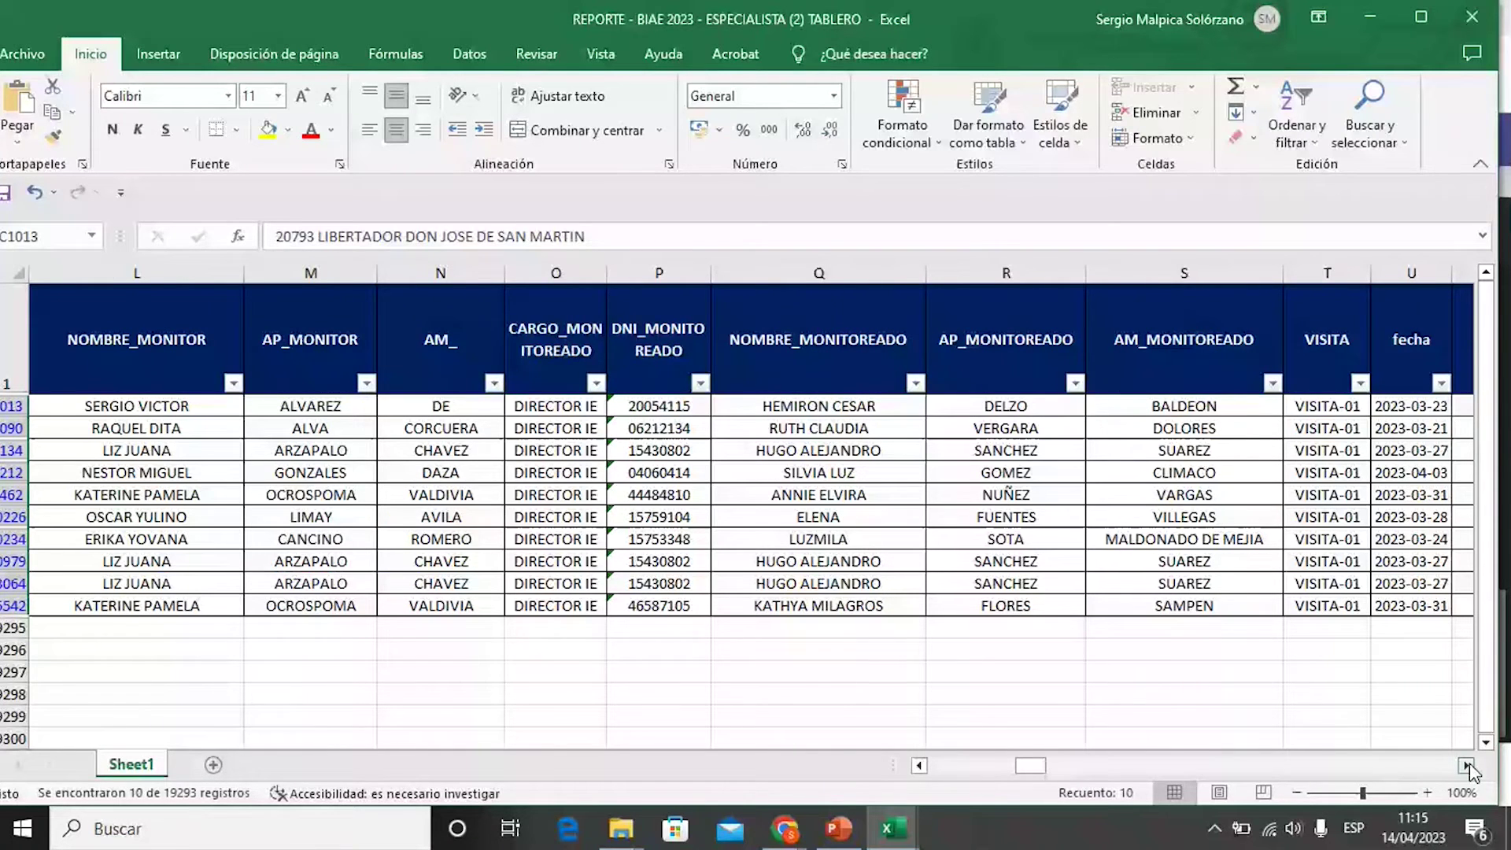
{"action": "left_click", "coordinate": [1466, 765]}
{"action": "left_click", "coordinate": [1130, 383]}
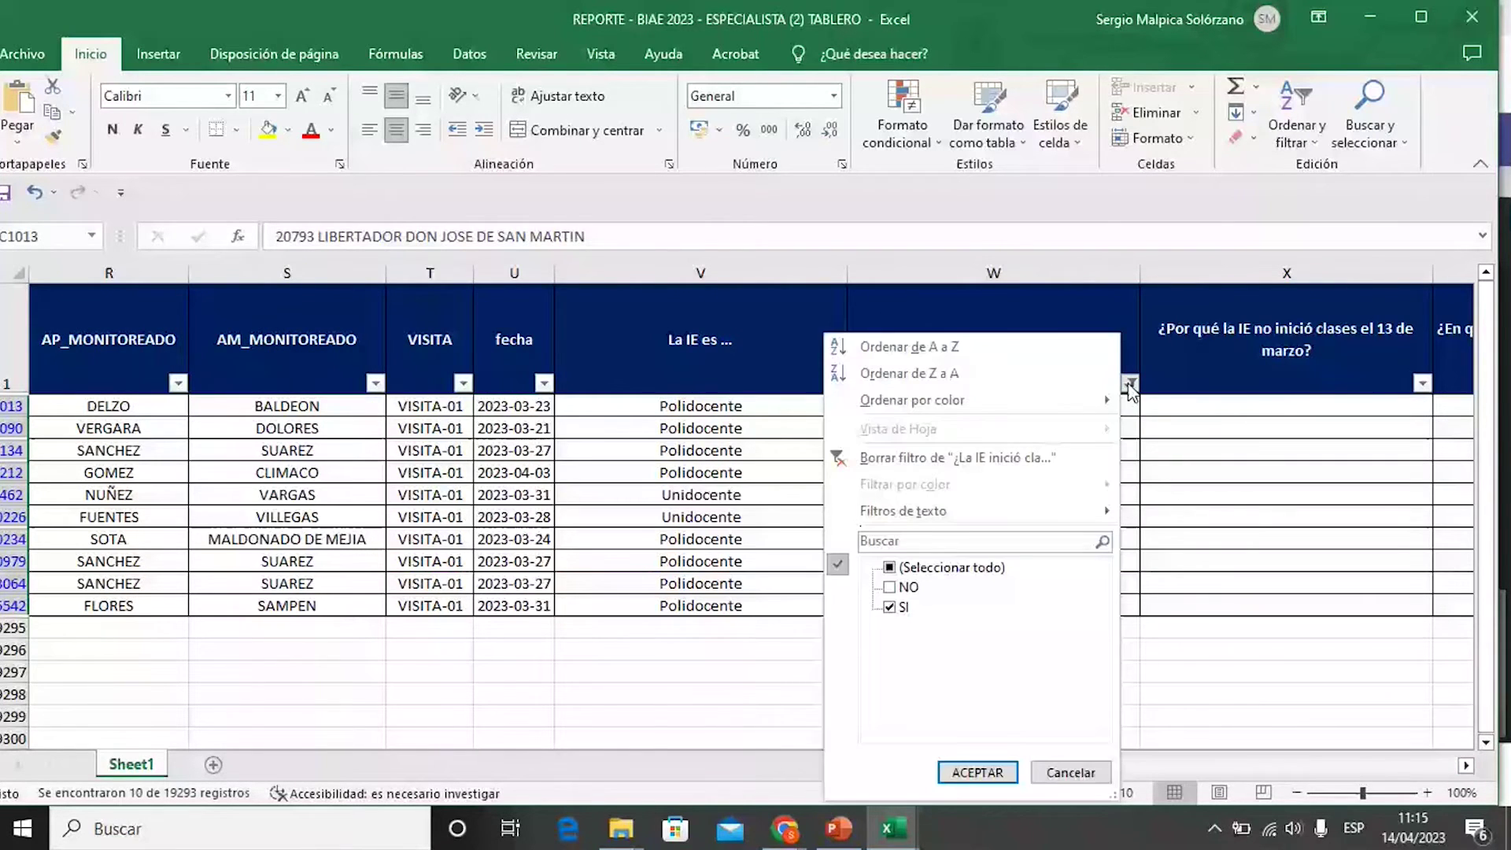
{"action": "left_click", "coordinate": [894, 587]}
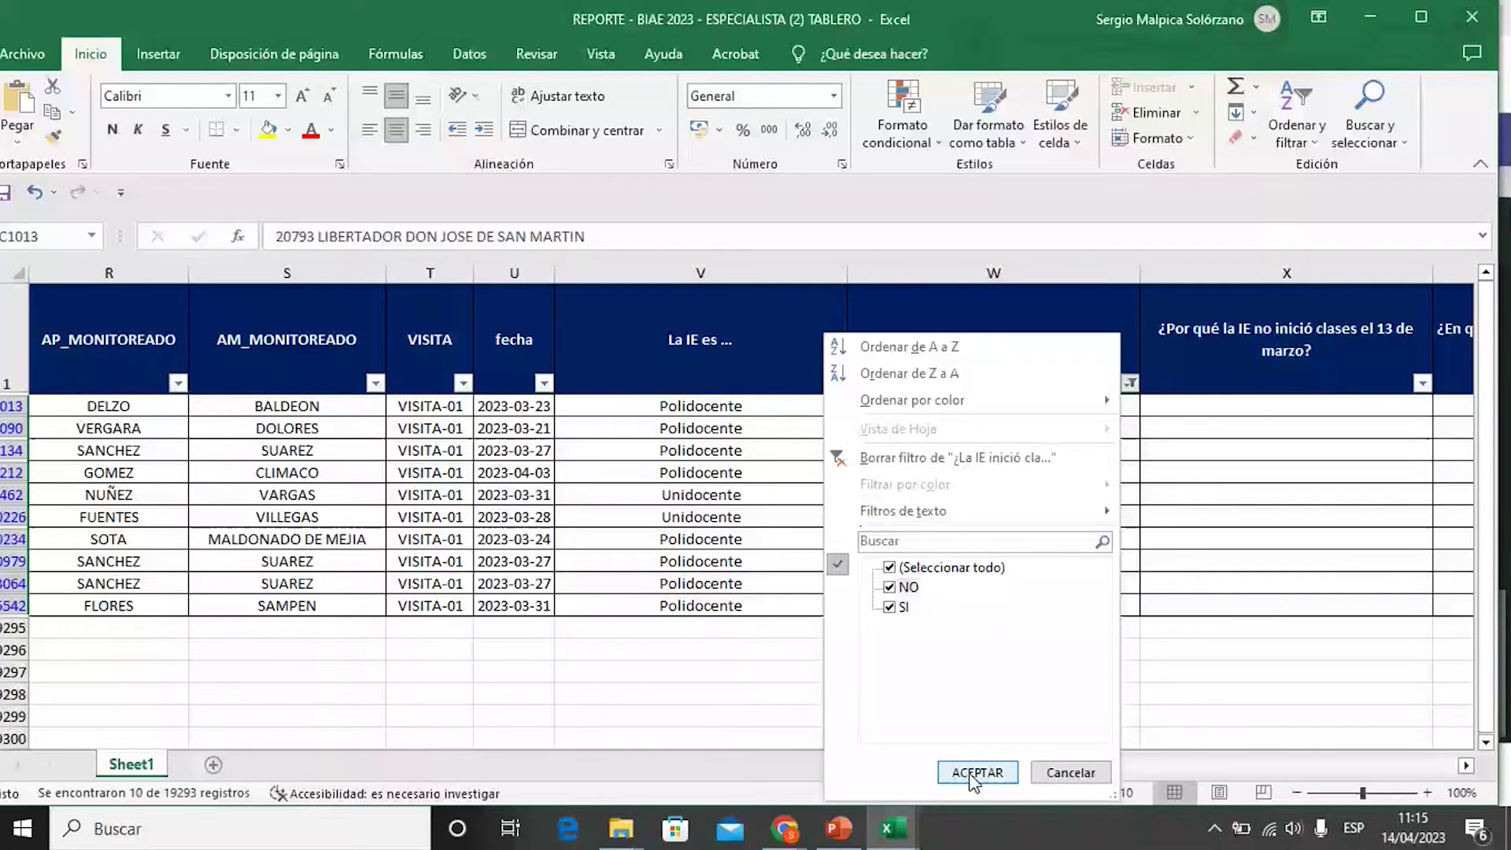
{"action": "left_click", "coordinate": [976, 773]}
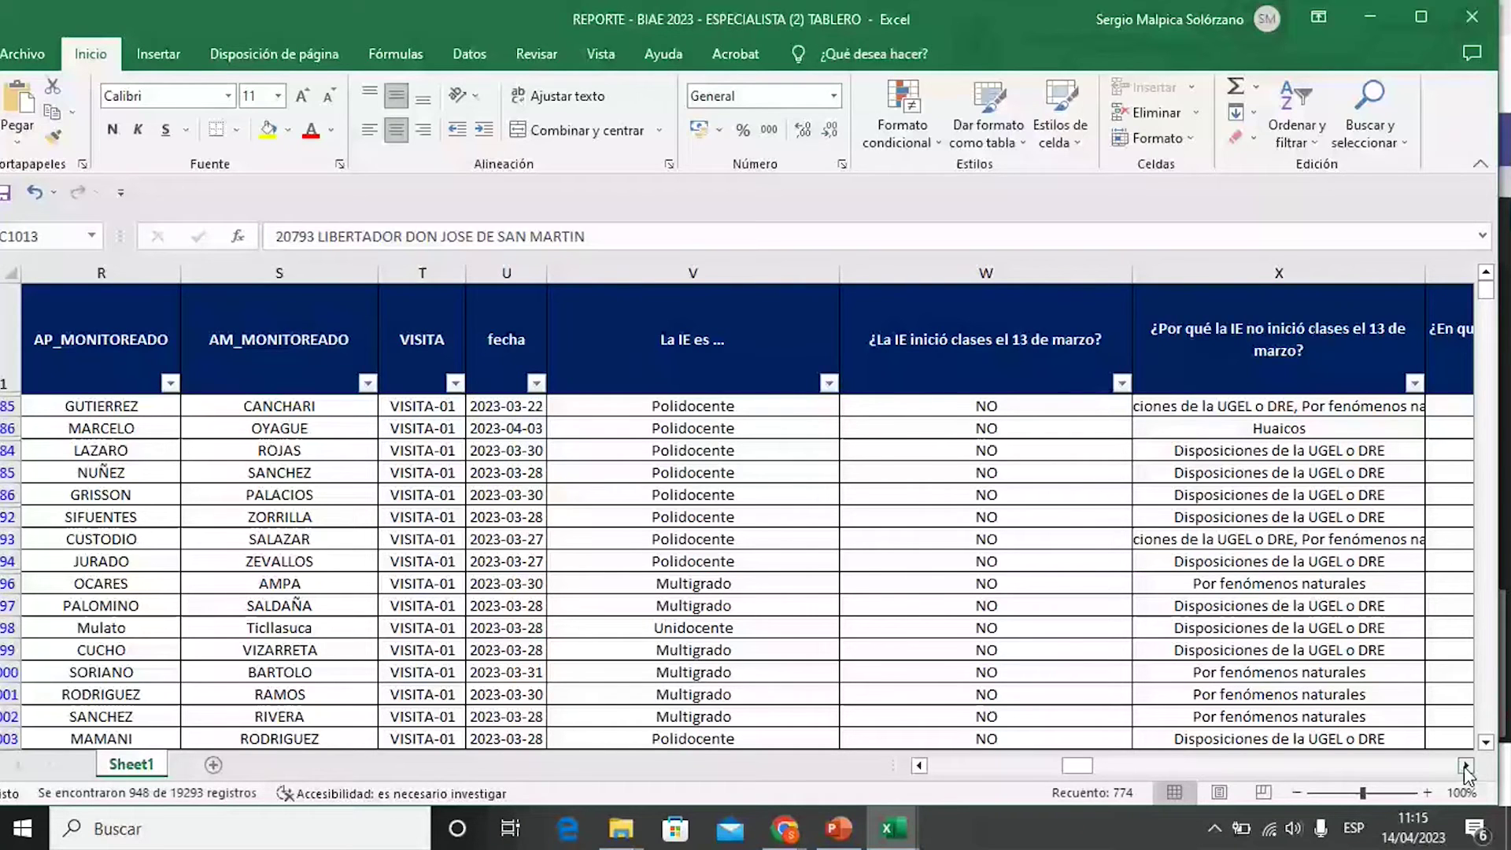
Step: Examine the reasons available in the filter list of "¿Por qué la IE no inició clases el 13 de marzo?" without applying a filter
{"action": "left_click", "coordinate": [1466, 765]}
{"action": "left_click", "coordinate": [1466, 766]}
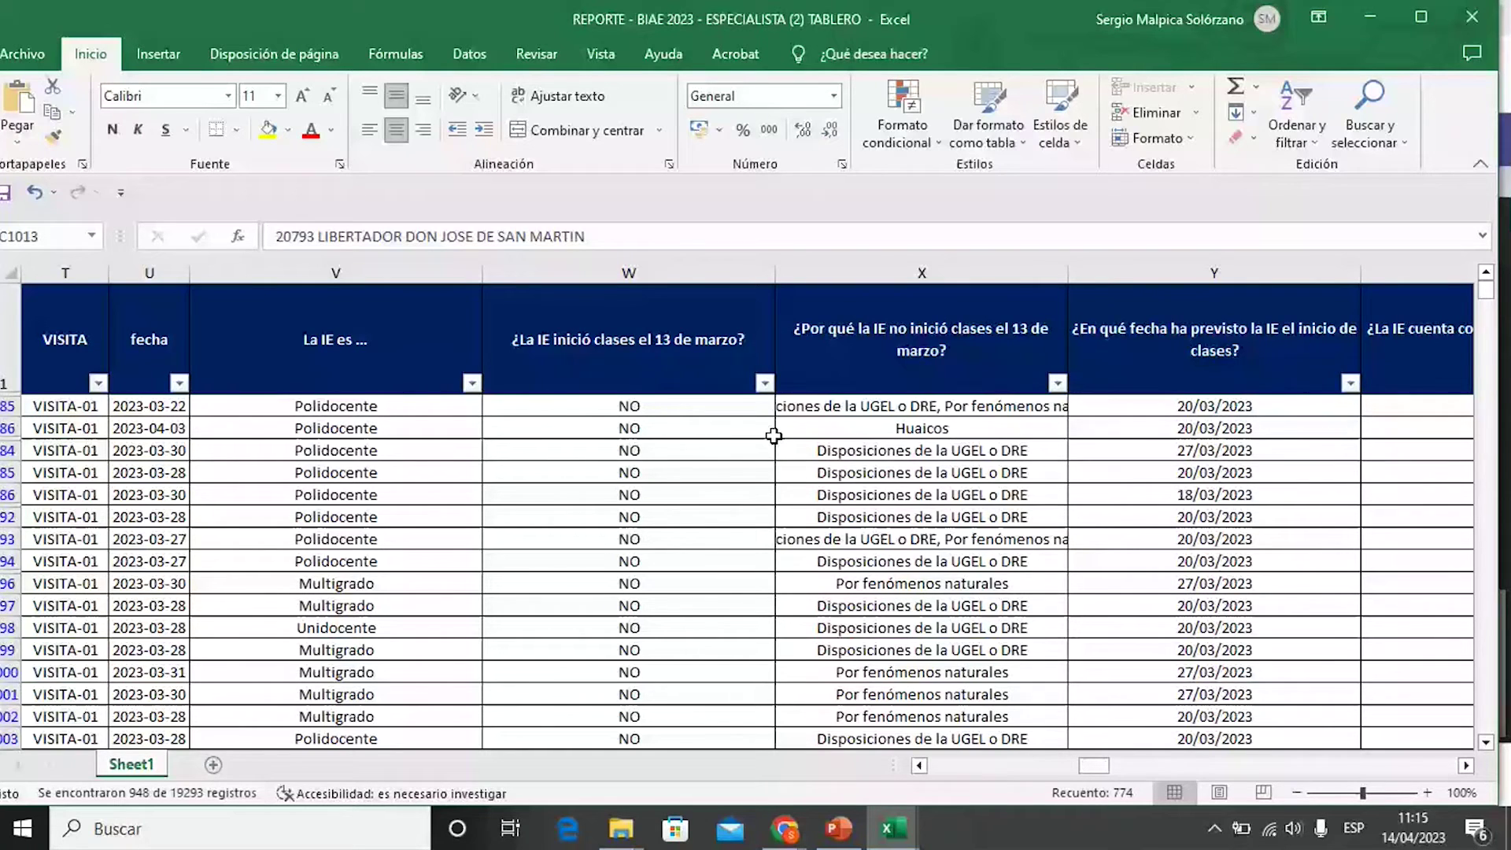
{"action": "left_click", "coordinate": [955, 358]}
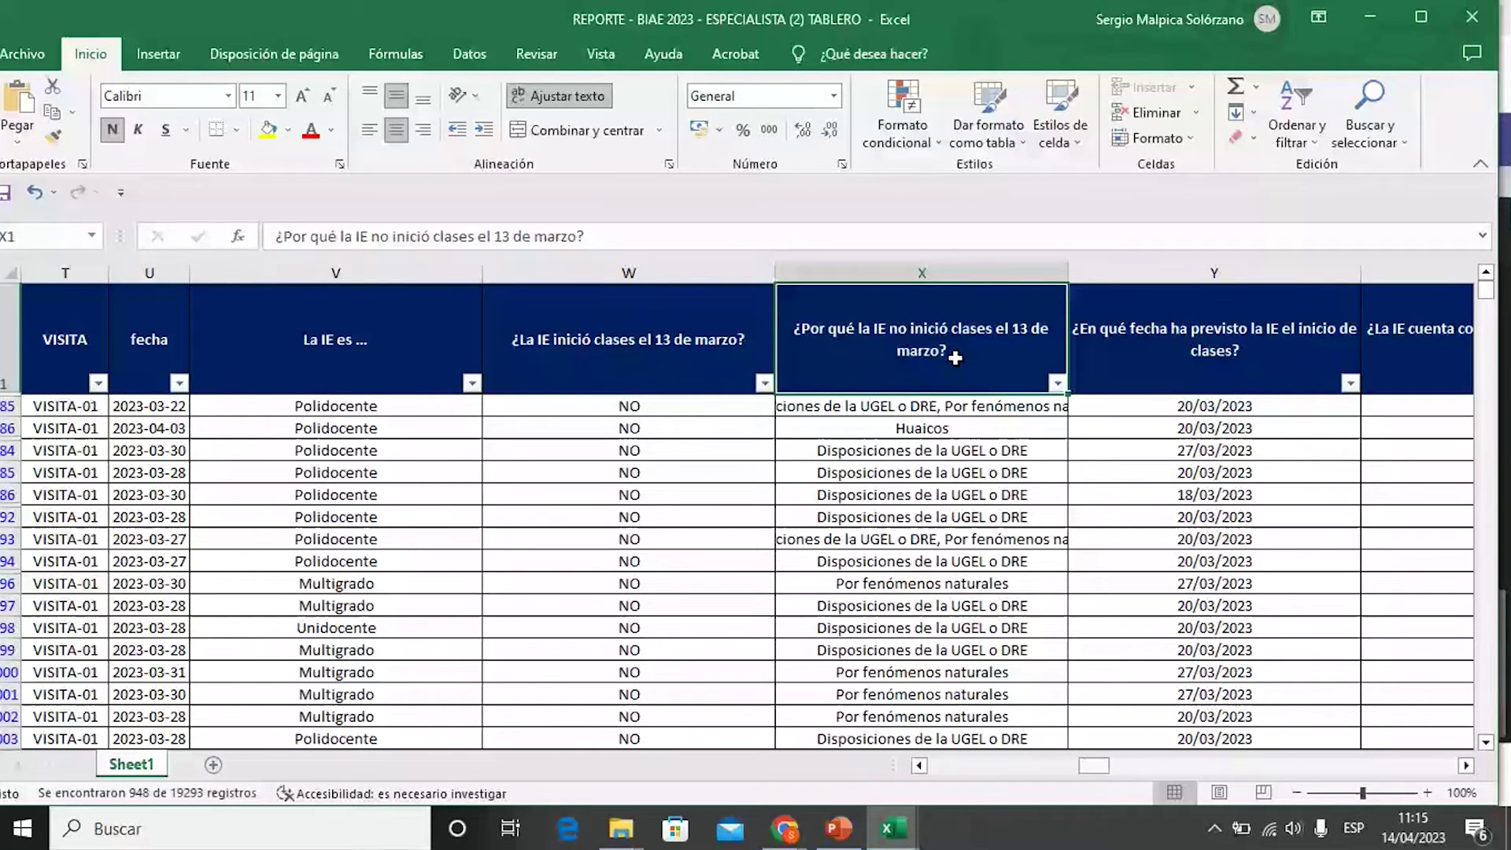
{"action": "left_click", "coordinate": [1057, 383]}
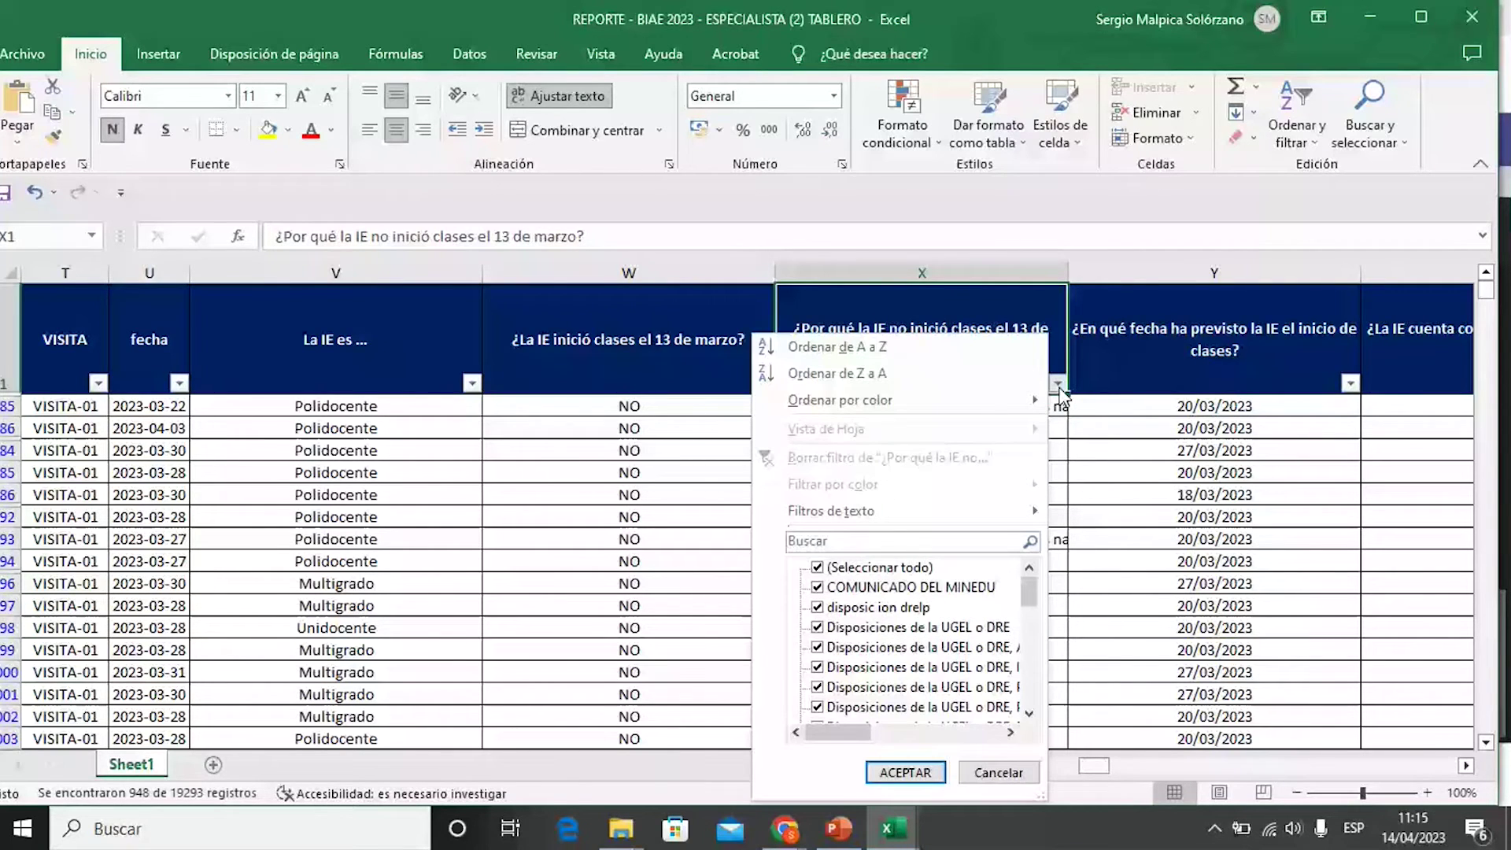
{"action": "left_click", "coordinate": [1059, 386]}
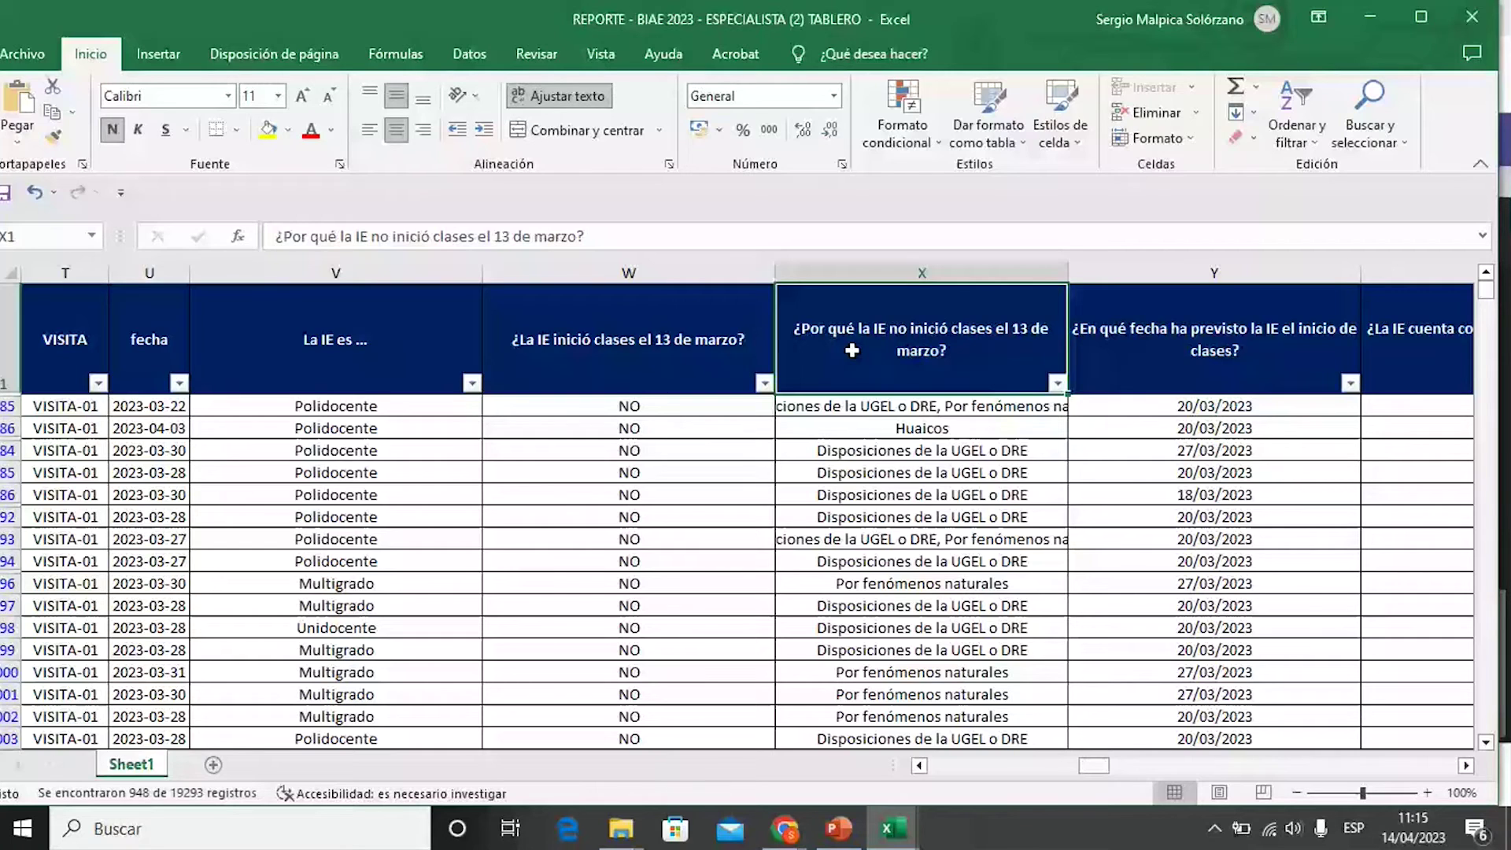
{"action": "key", "text": "alt+Down"}
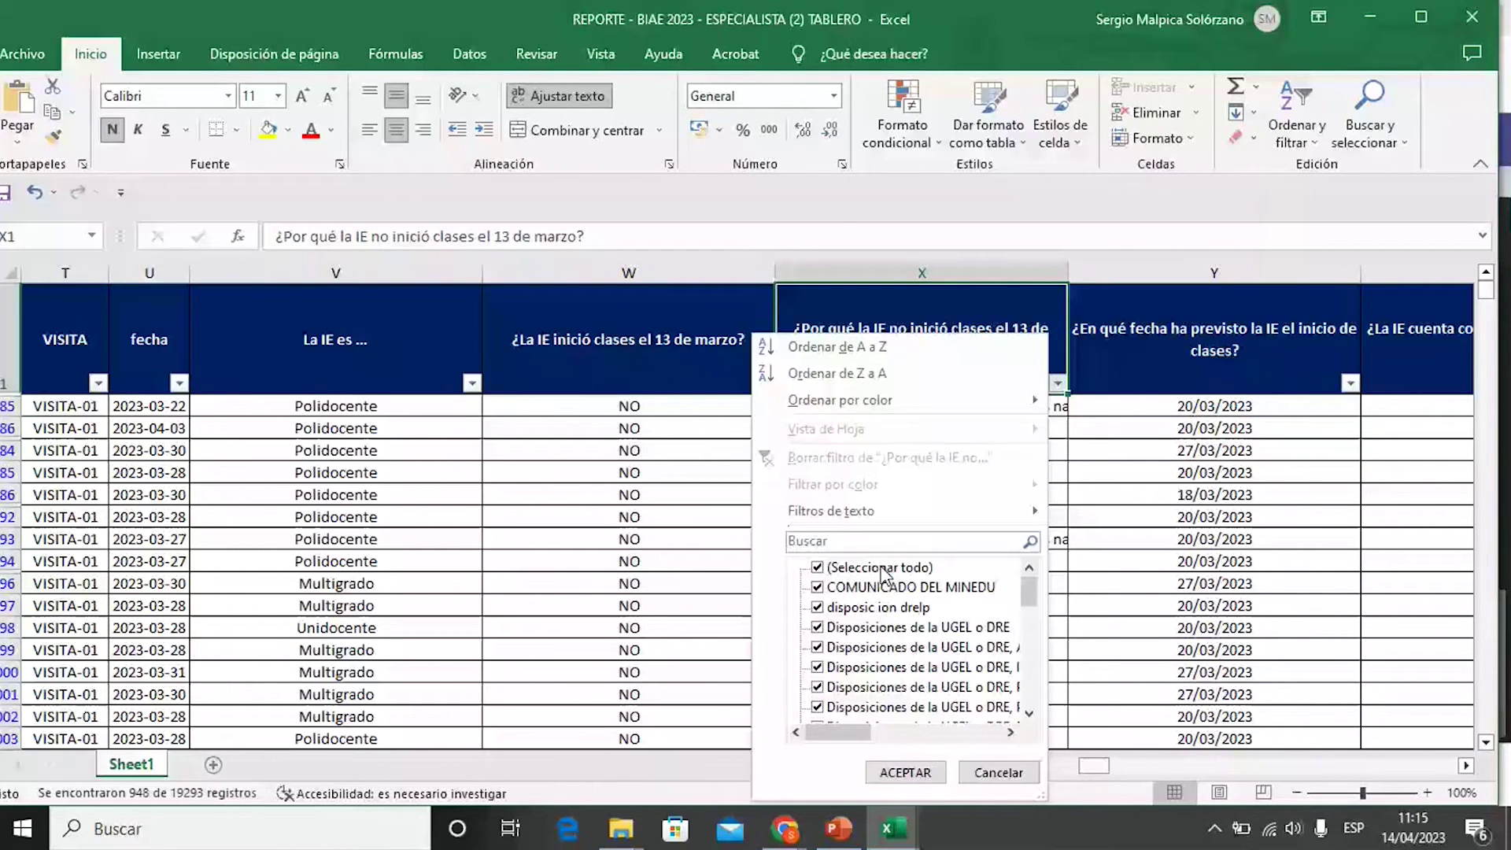
{"action": "scroll", "coordinate": [878, 598], "scroll_direction": "down", "scroll_amount": 2}
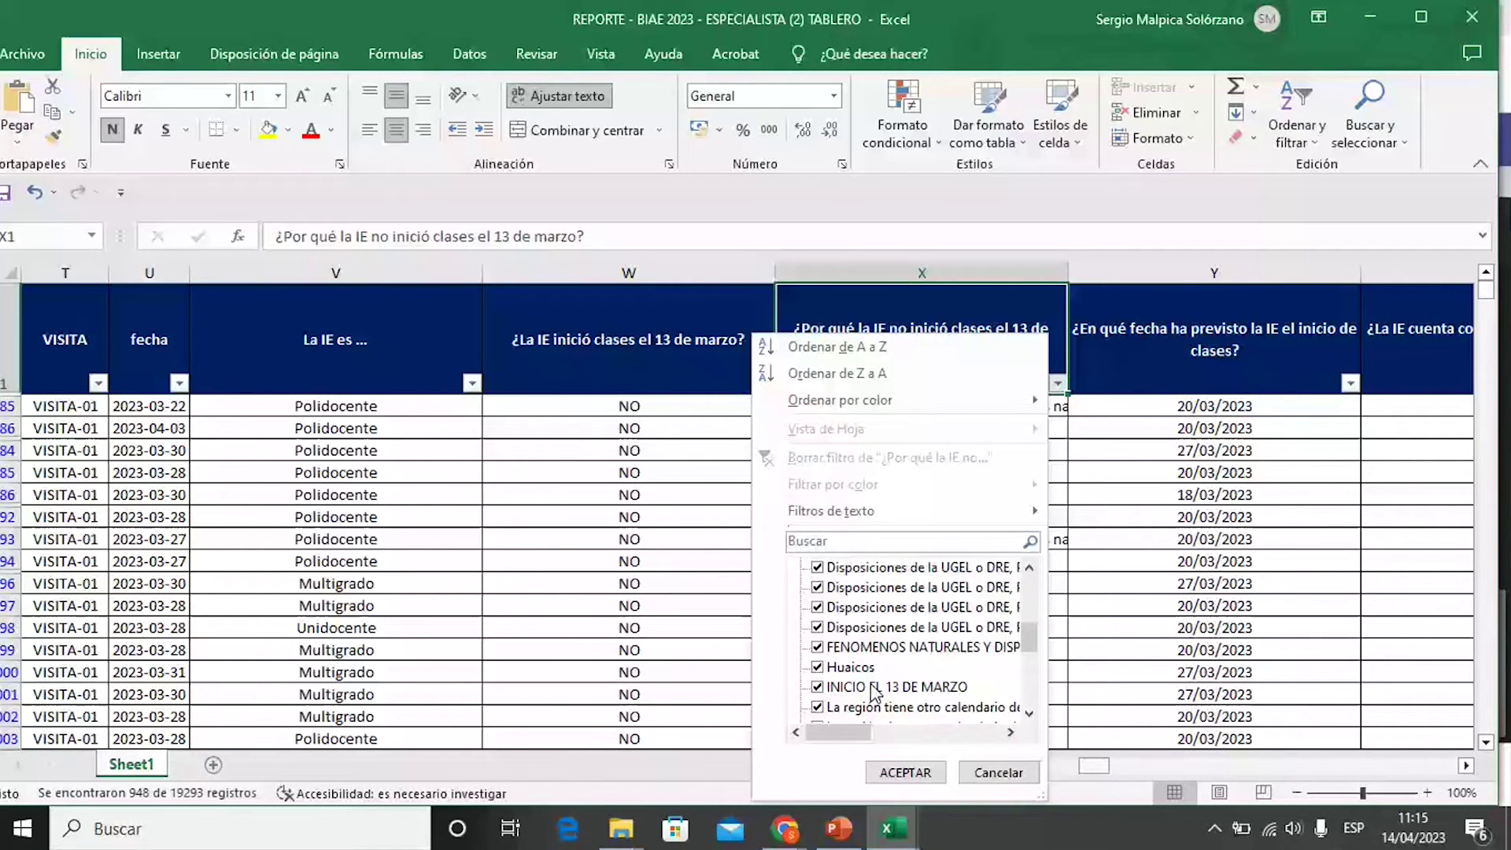
{"action": "scroll", "coordinate": [870, 683], "scroll_direction": "down", "scroll_amount": 1}
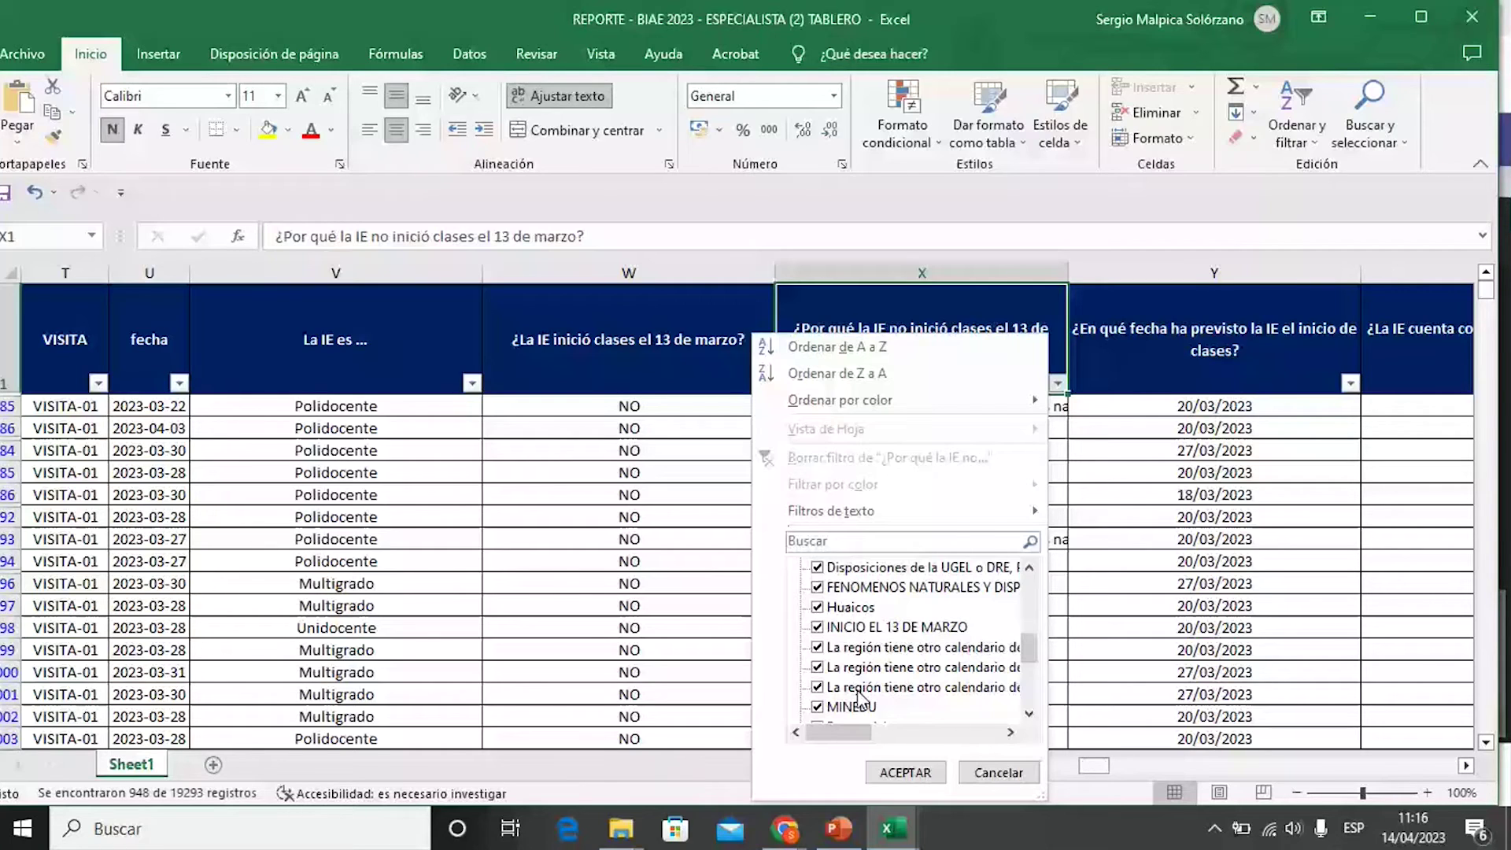
{"action": "key", "text": "Escape"}
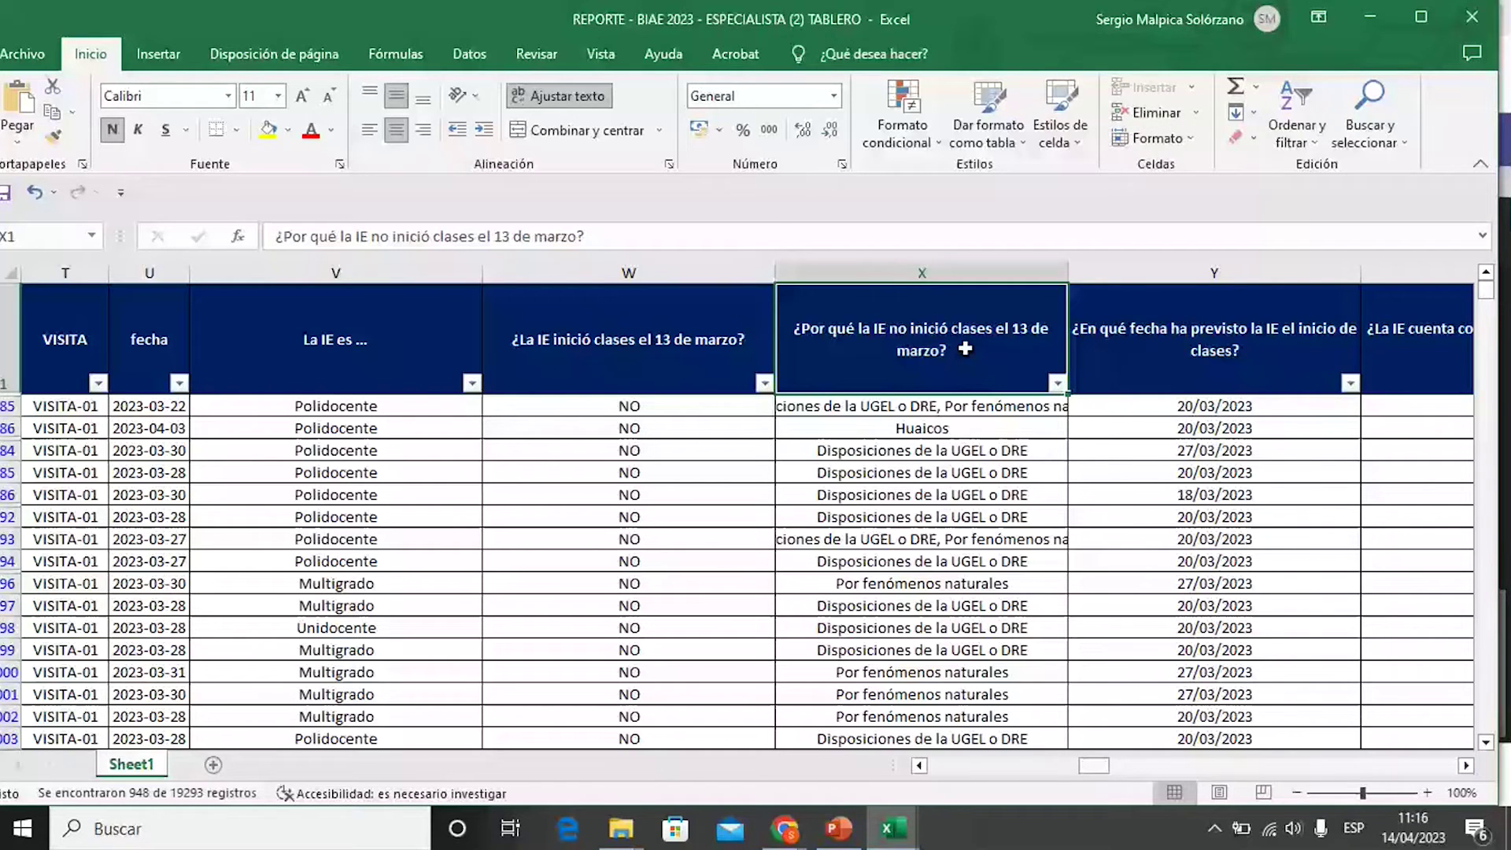
Step: Review the question headers from the planned class start date in column Y to the annual curricular programming in column AI
{"action": "key", "text": "Right"}
{"action": "key", "text": "Right"}
{"action": "key", "text": "Right"}
{"action": "key", "text": "Right"}
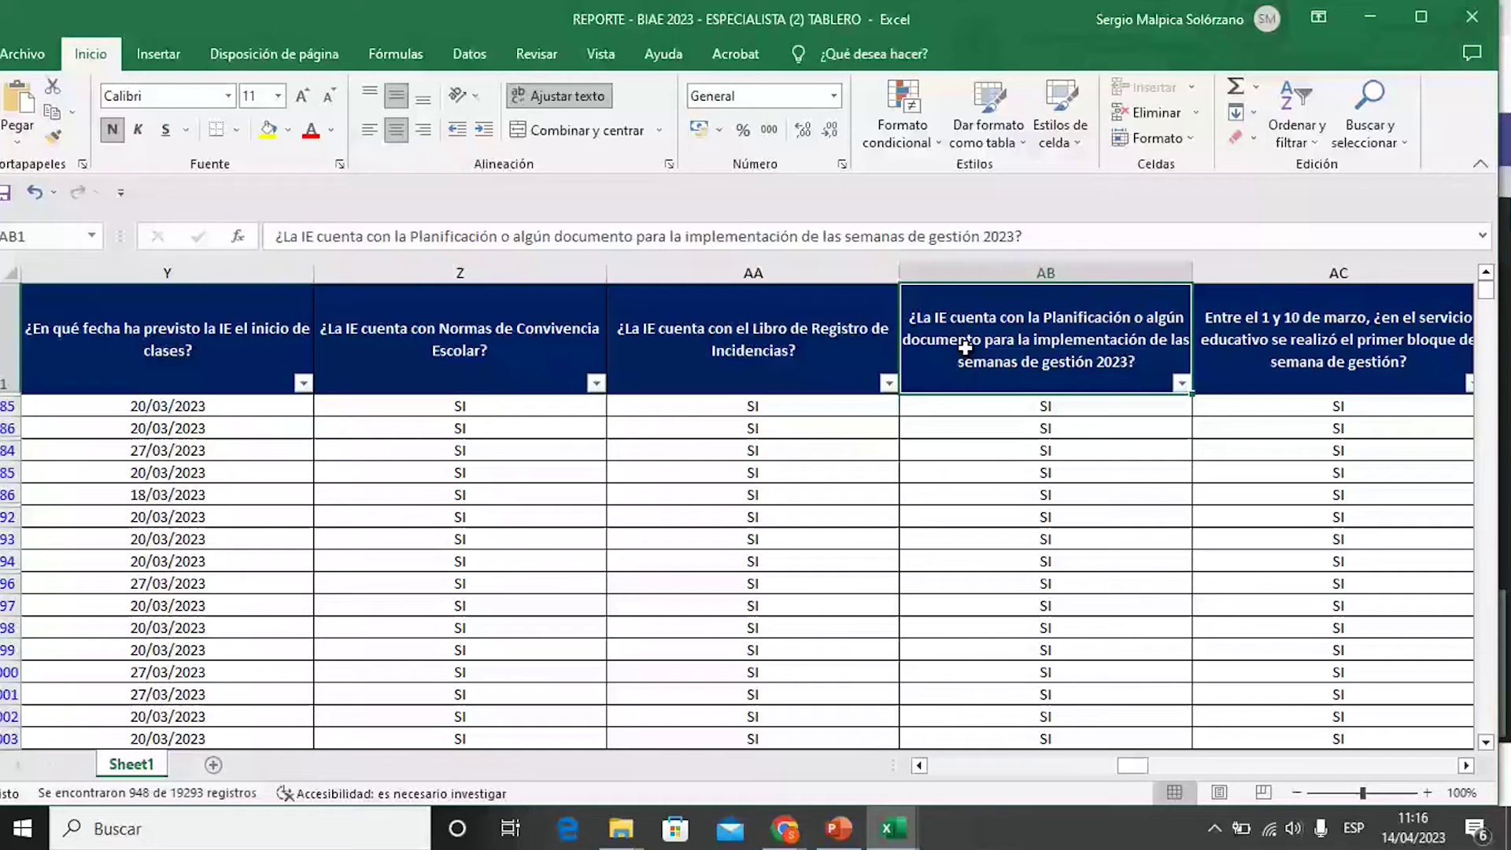
{"action": "key", "text": "Right"}
{"action": "key", "text": "Right"}
{"action": "key", "text": "Right"}
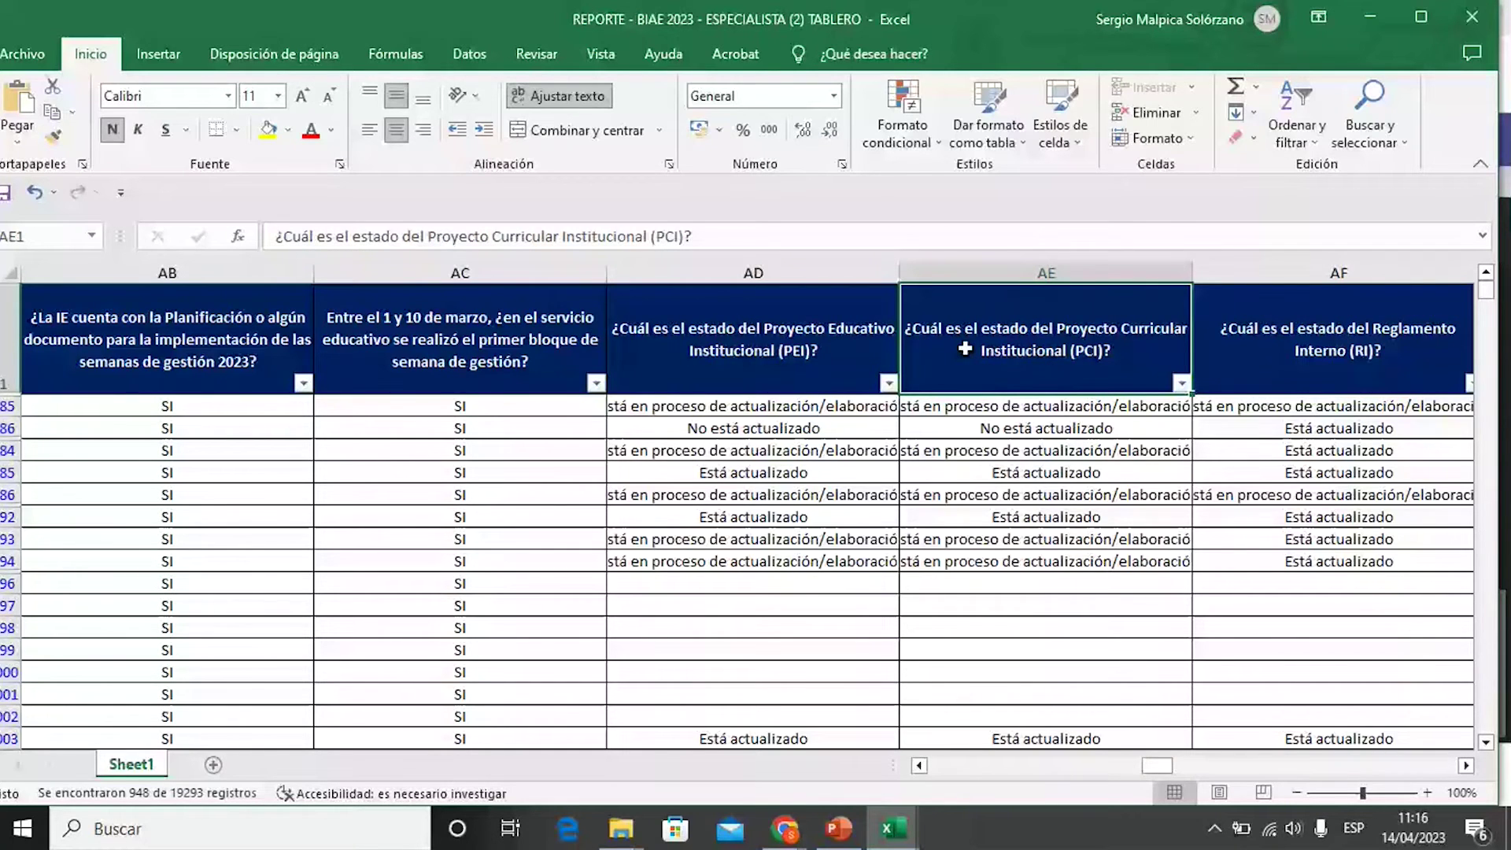
{"action": "key", "text": "Right"}
{"action": "key", "text": "Right"}
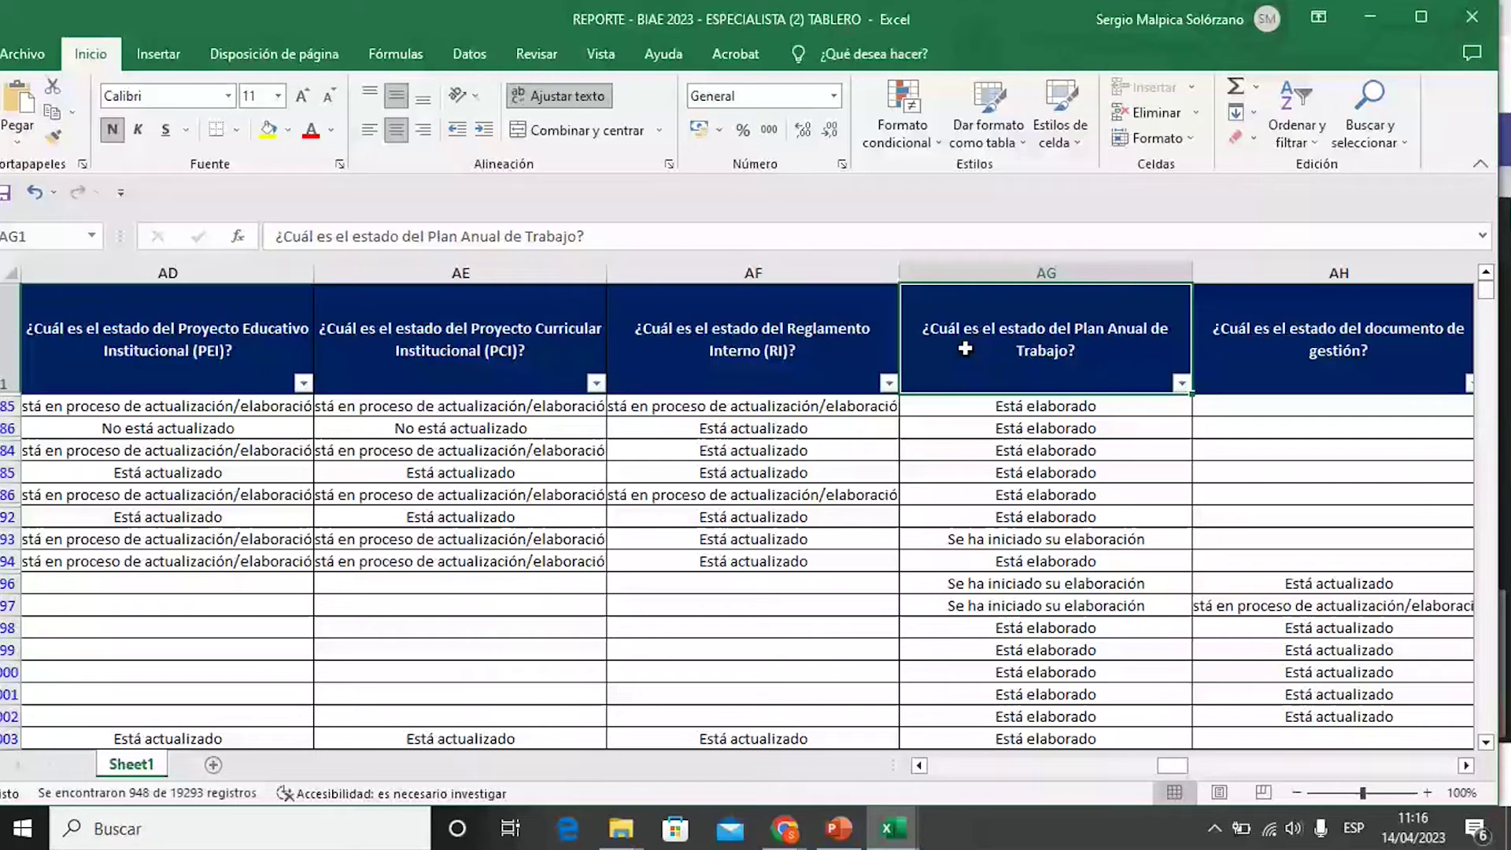
{"action": "key", "text": "Right"}
{"action": "key", "text": "Right"}
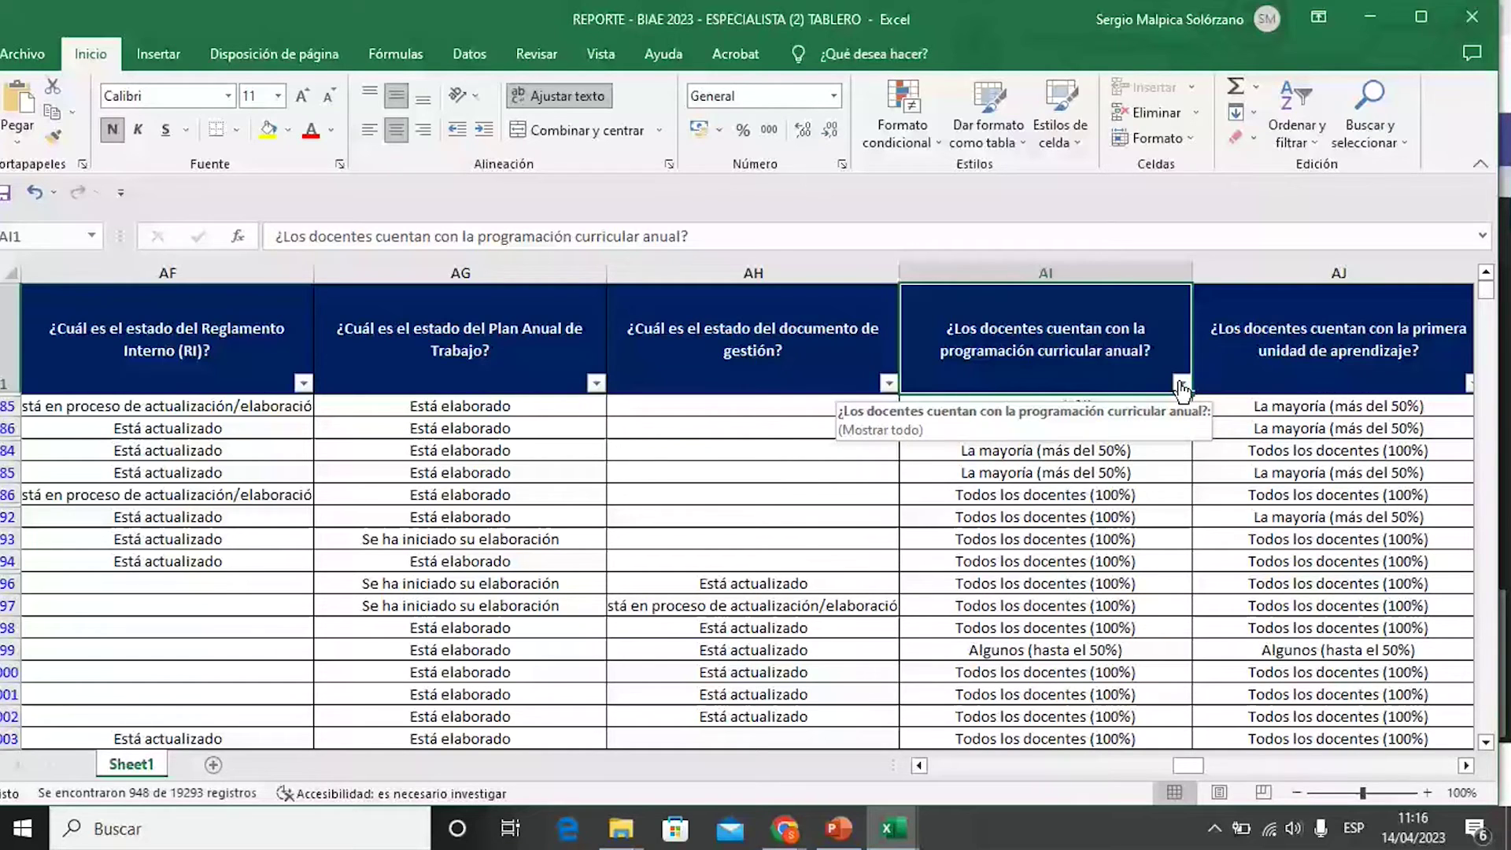
Step: Filter "¿Los docentes cuentan con la programación curricular anual?" to show only Ninguno (0%)
{"action": "left_click", "coordinate": [1182, 384]}
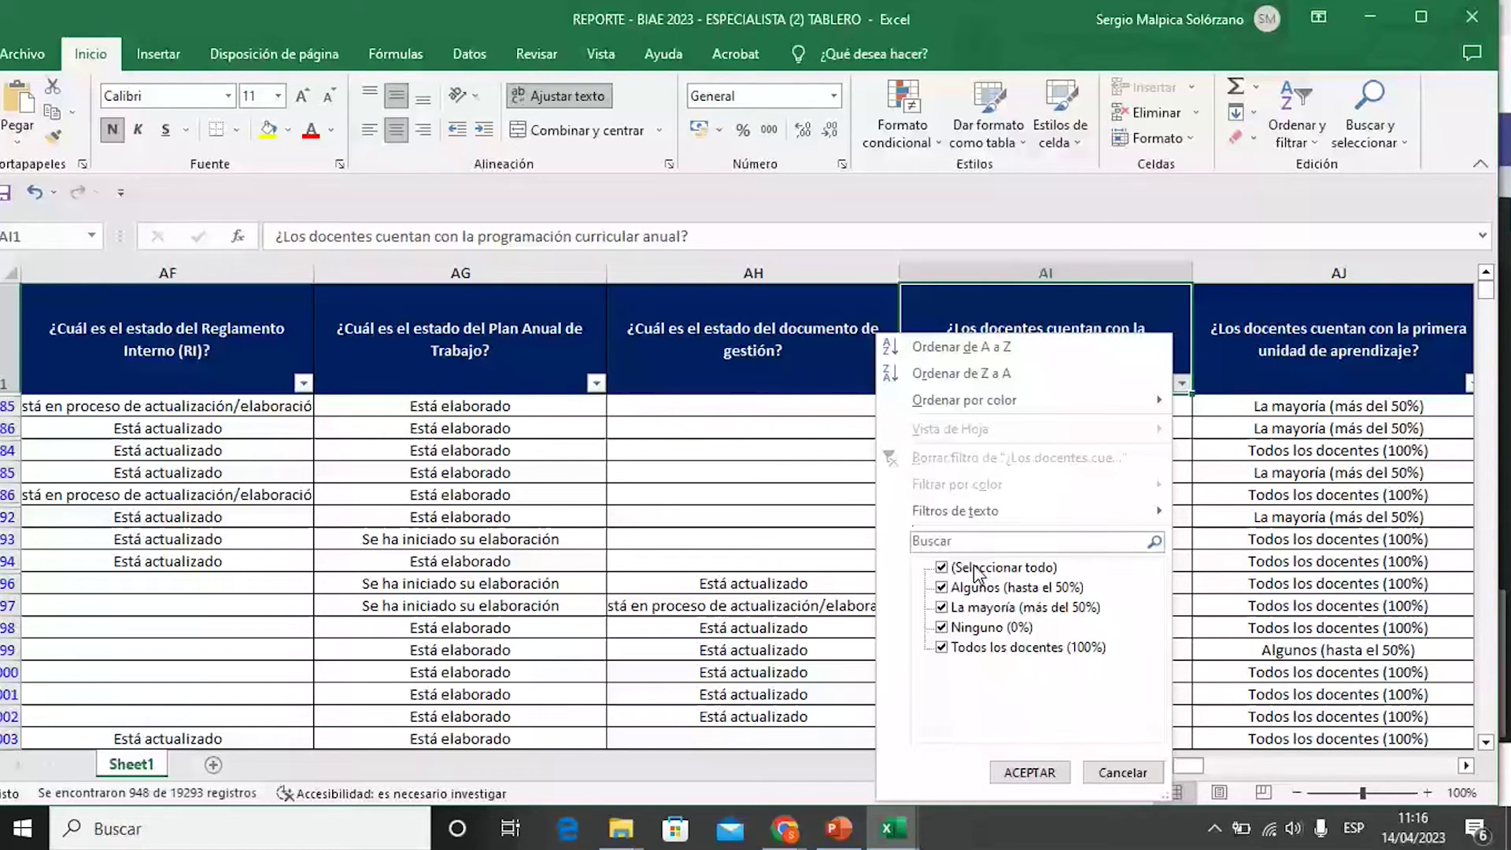
{"action": "left_click", "coordinate": [977, 570]}
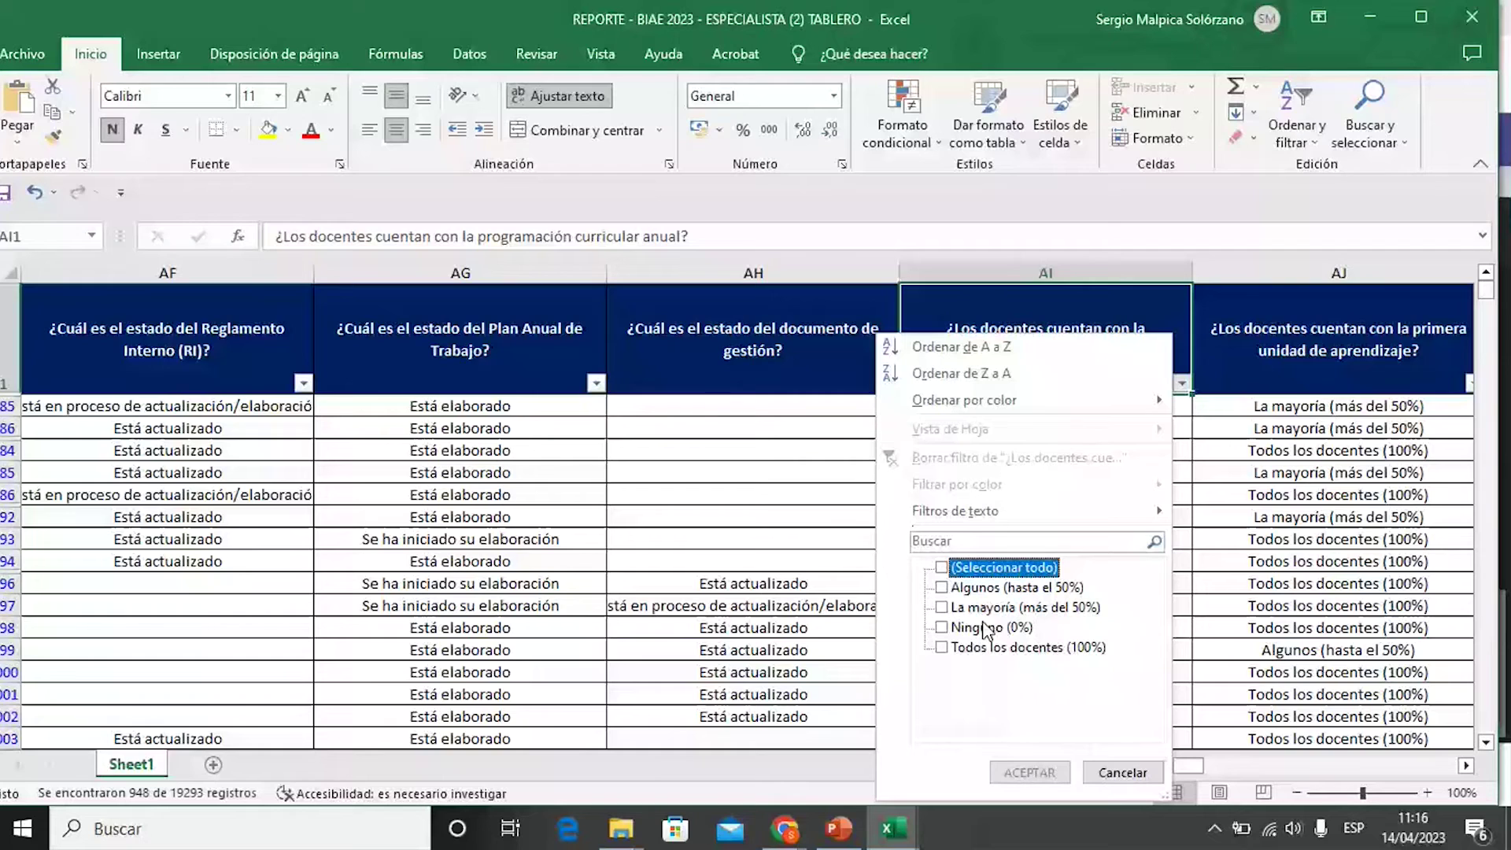
{"action": "left_click", "coordinate": [986, 629]}
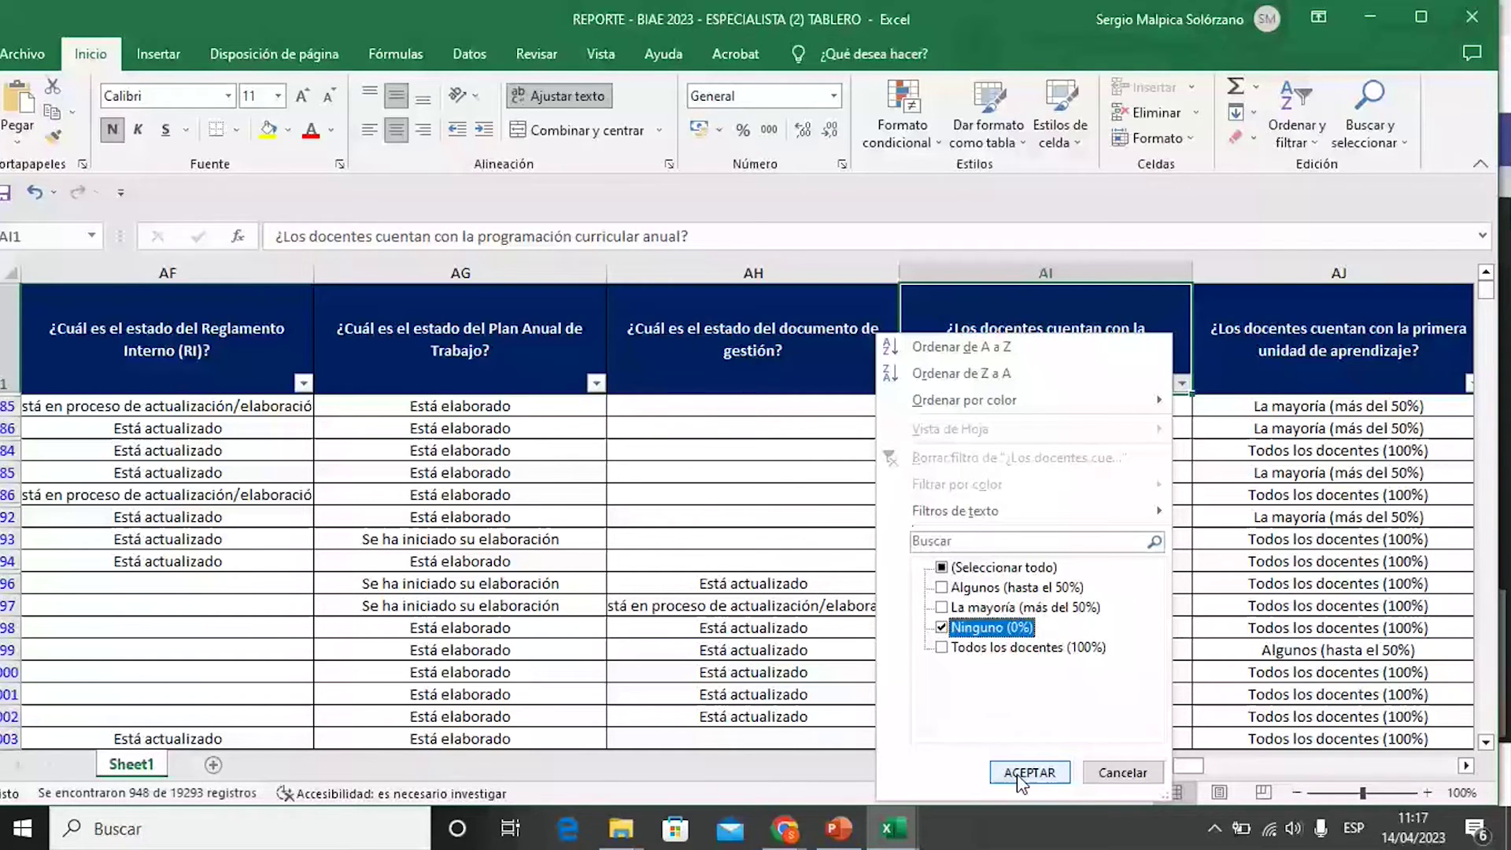
{"action": "left_click", "coordinate": [1028, 773]}
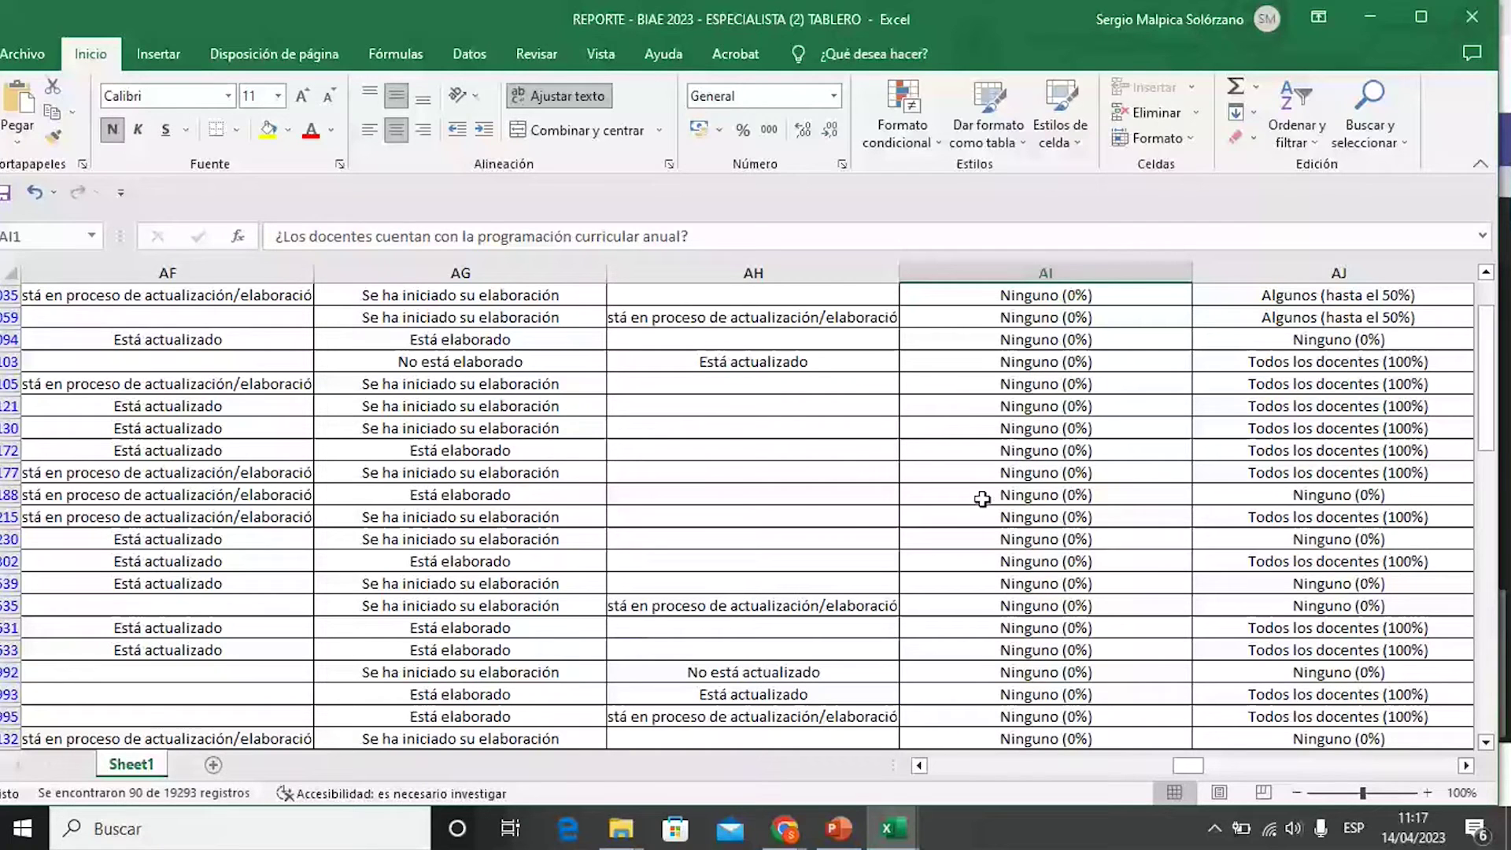
Step: Change the filter of "¿Los docentes cuentan con la programación curricular anual?" to show only Algunos (hasta el 50%)
{"action": "scroll", "coordinate": [982, 499], "scroll_direction": "up", "scroll_amount": 2}
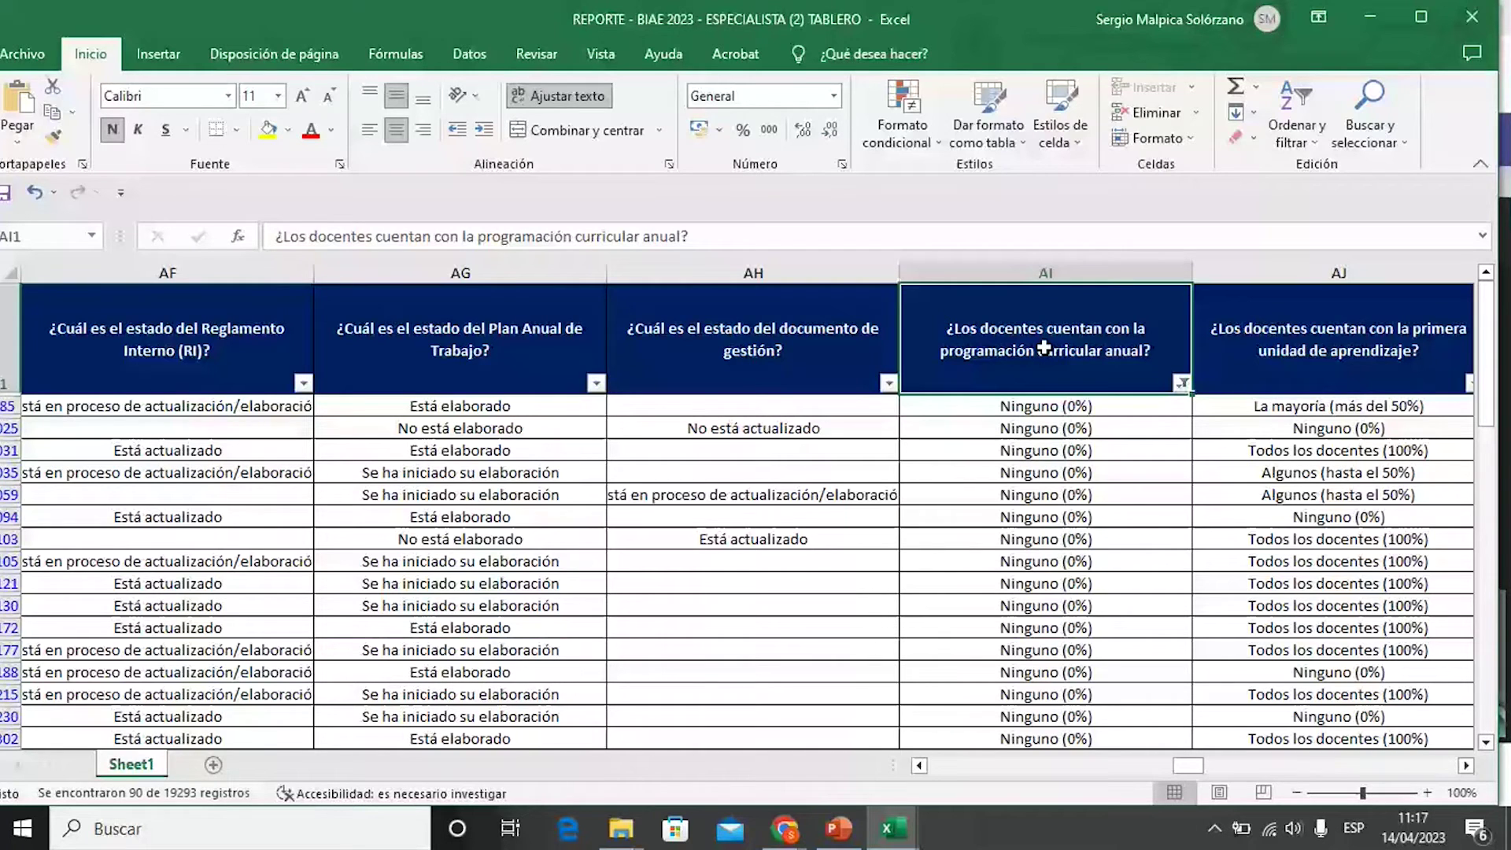
{"action": "left_click", "coordinate": [1182, 384]}
{"action": "left_click", "coordinate": [978, 587]}
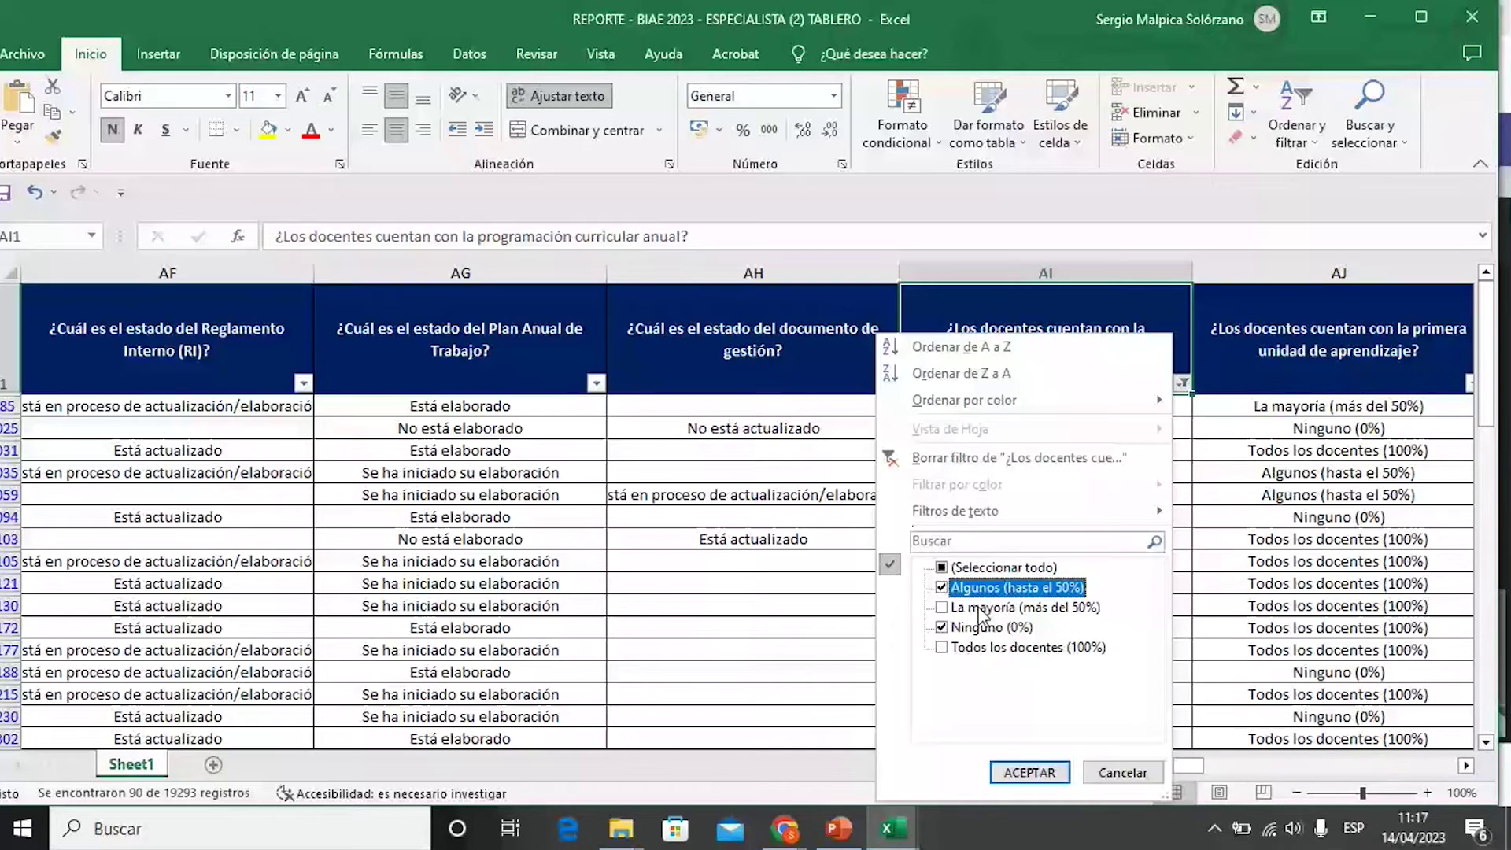
{"action": "left_click", "coordinate": [984, 628]}
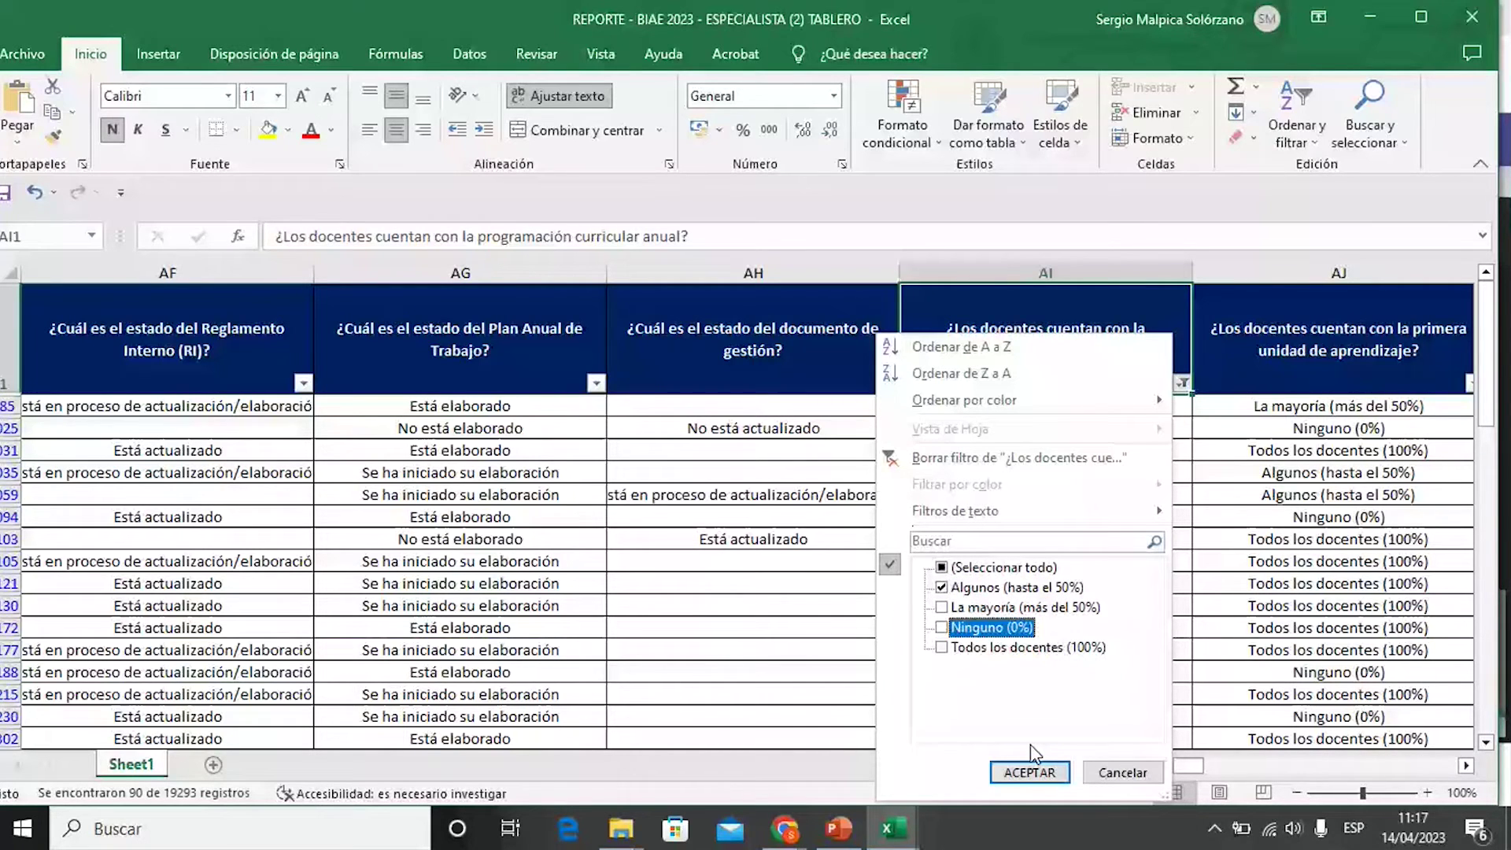
{"action": "left_click", "coordinate": [1030, 772]}
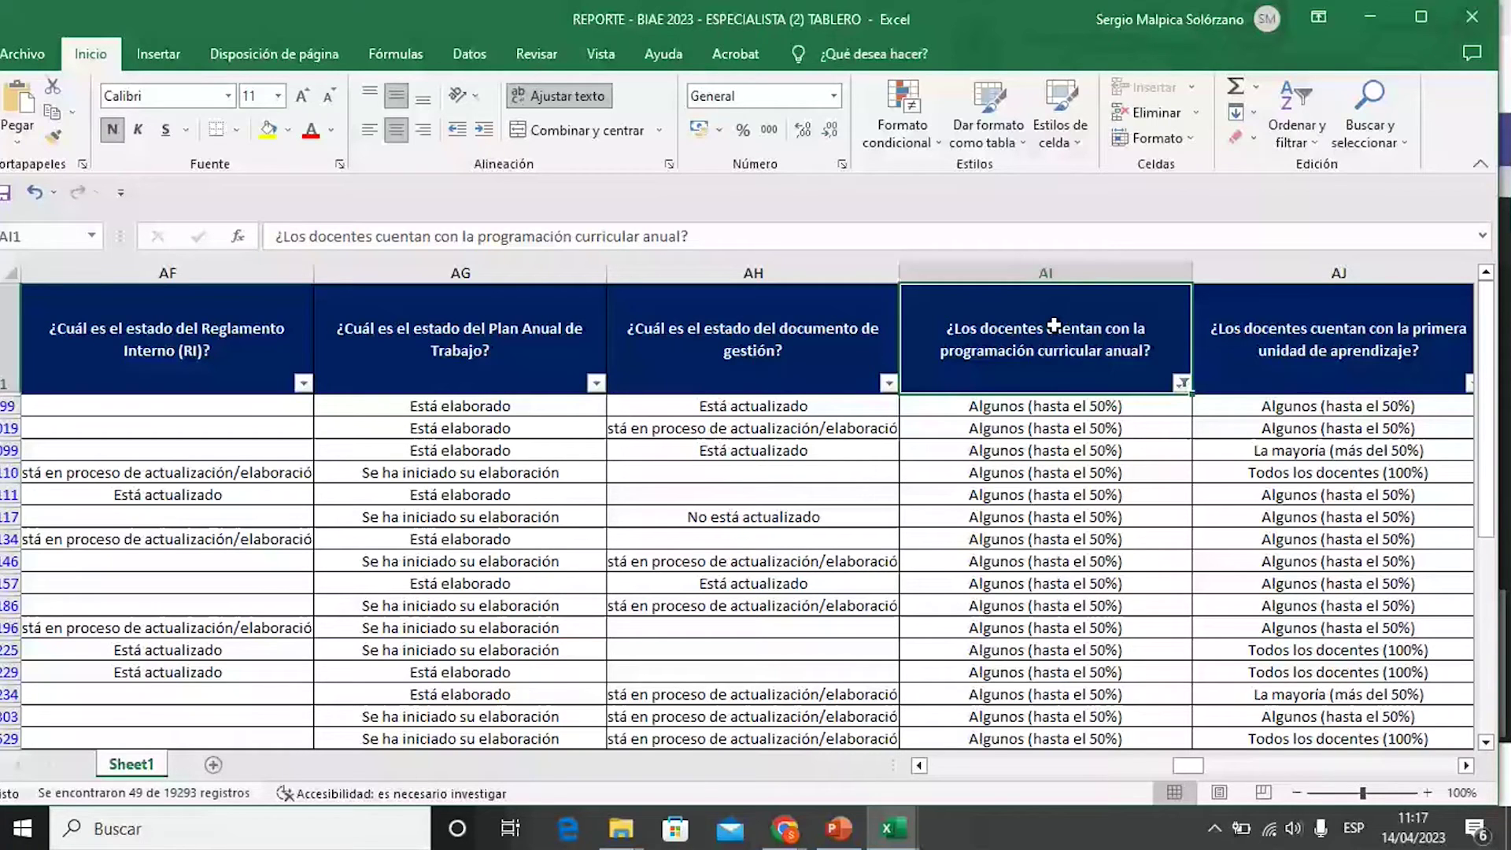
Step: Switch to the REPORTE - BIAE 2023 - DIRECTORES workbook and go to its DRE and UGEL column headers
{"action": "left_click", "coordinate": [1371, 21]}
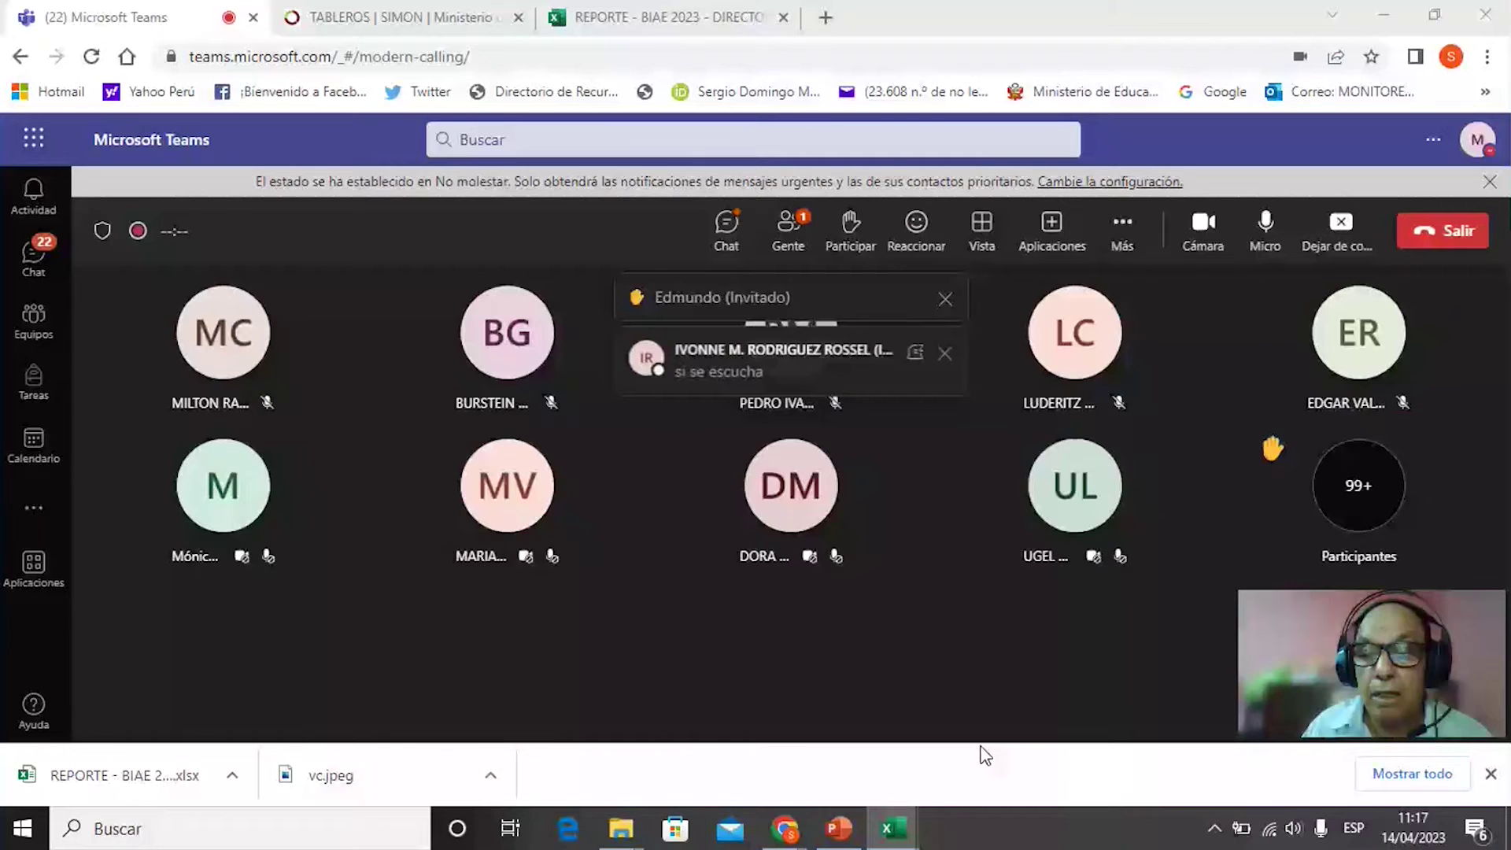
{"action": "key", "text": "alt+Tab"}
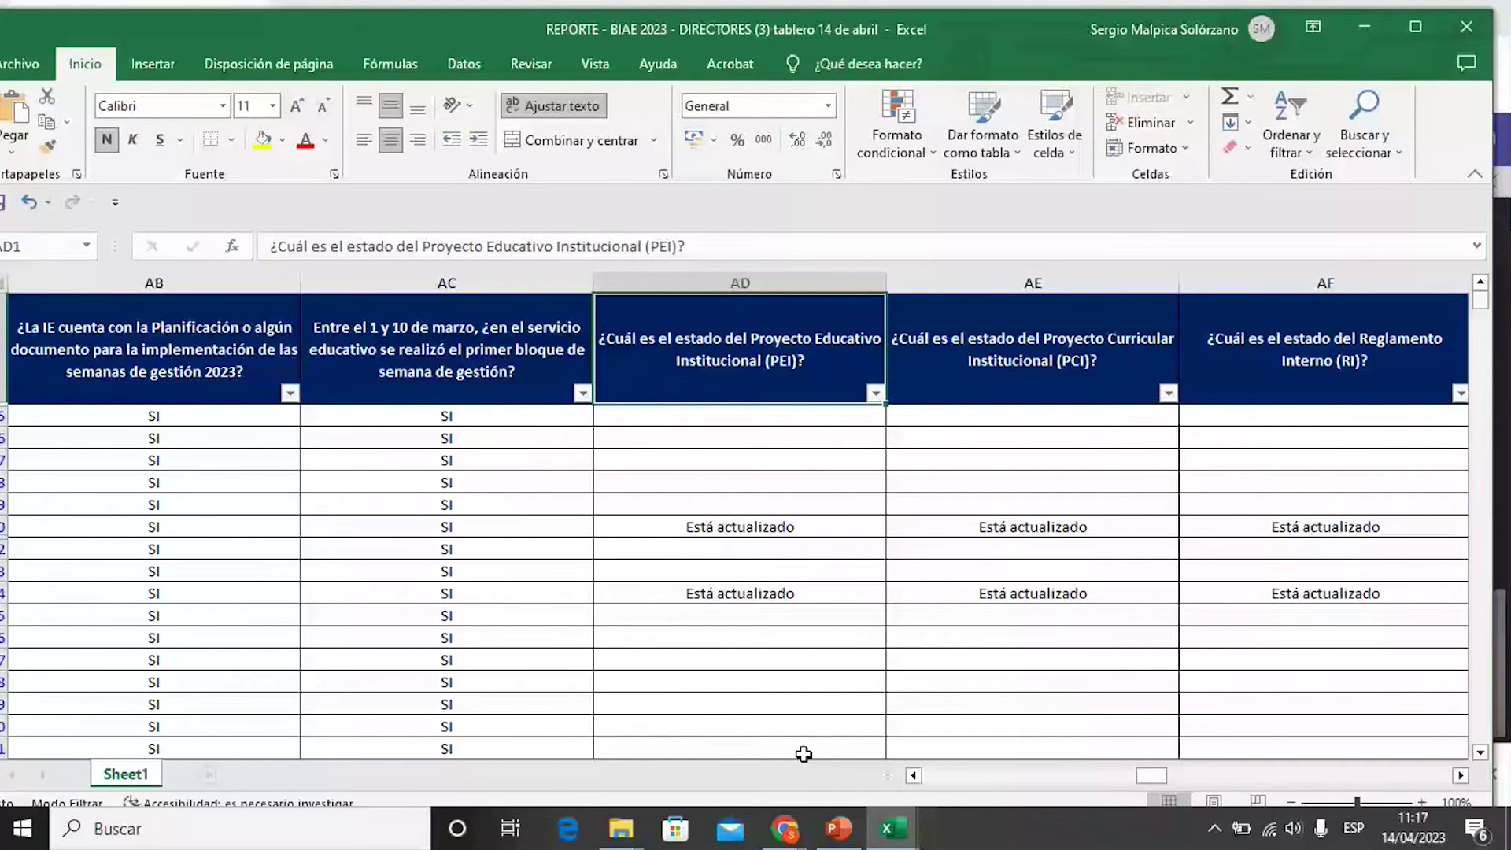
{"action": "left_click", "coordinate": [913, 778]}
{"action": "left_click", "coordinate": [913, 777]}
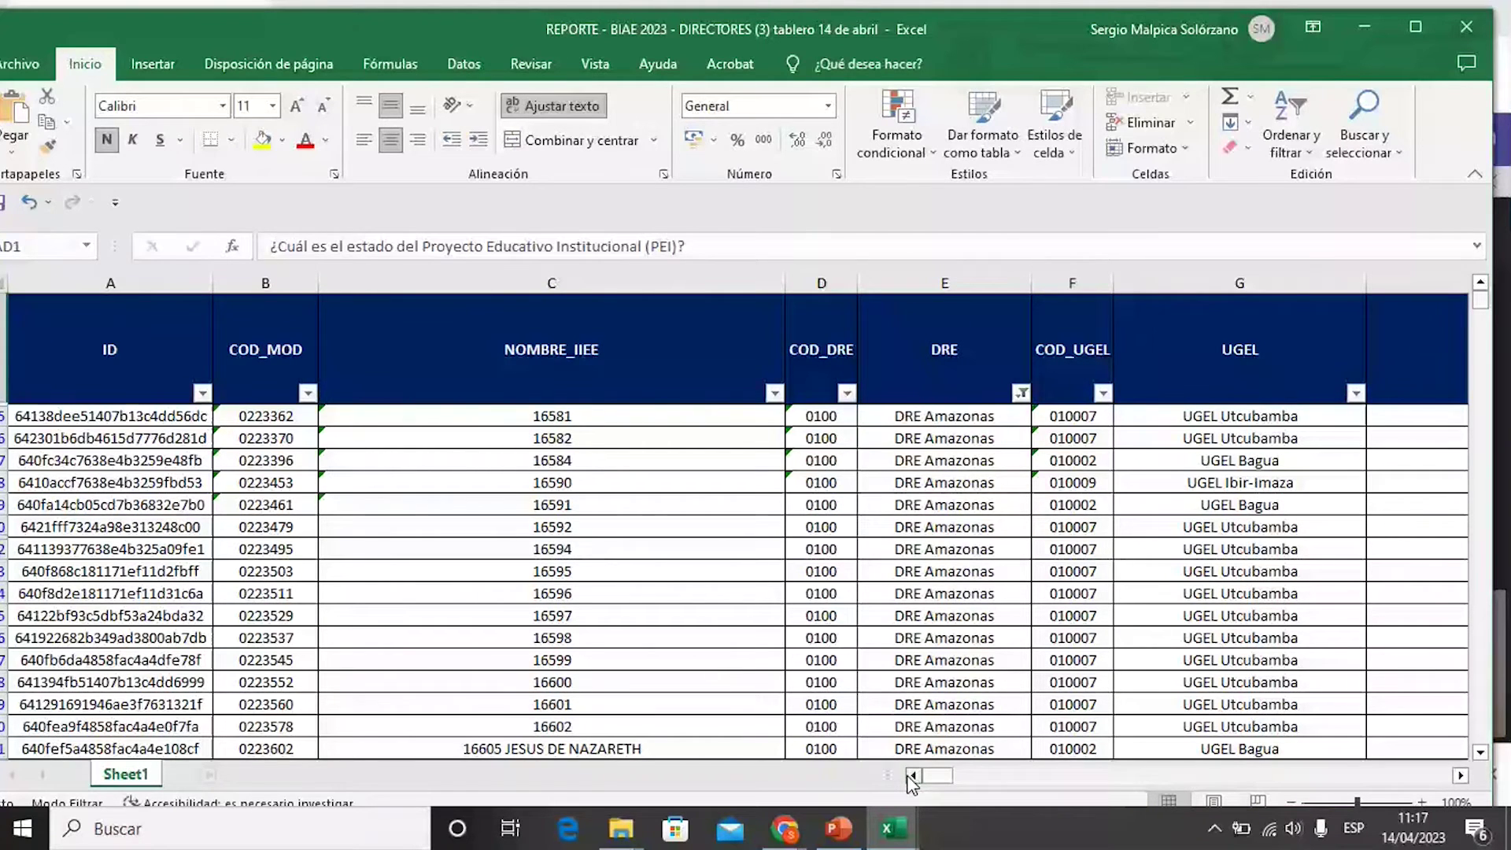
{"action": "left_click", "coordinate": [1028, 381]}
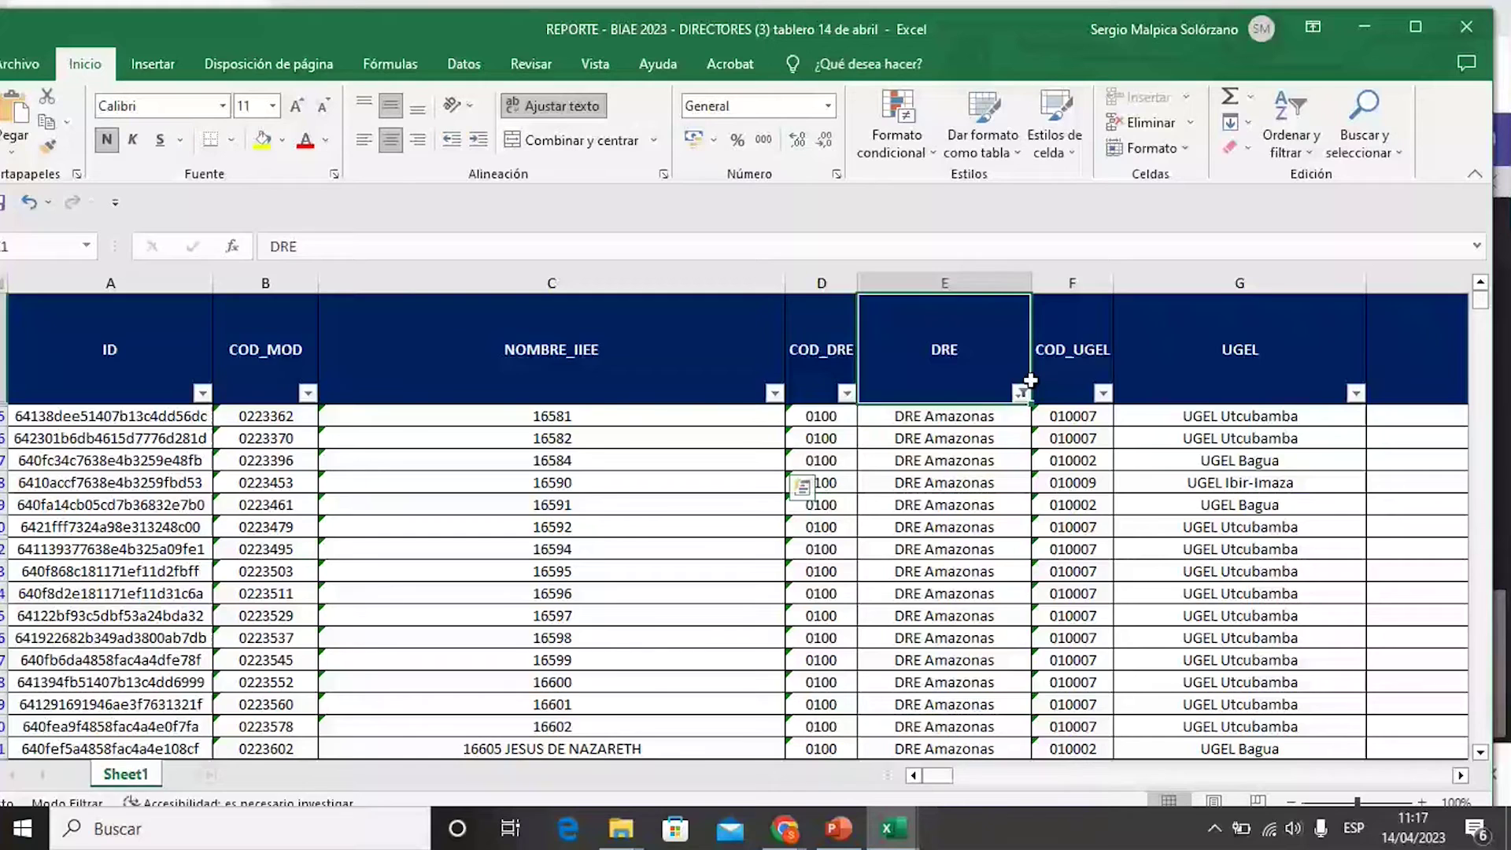
{"action": "key", "text": "Right"}
{"action": "key", "text": "Right"}
Step: Review the directors report's headers from NIVEL onward and highlight the question headers from column W to column AJ
{"action": "left_click", "coordinate": [1460, 776]}
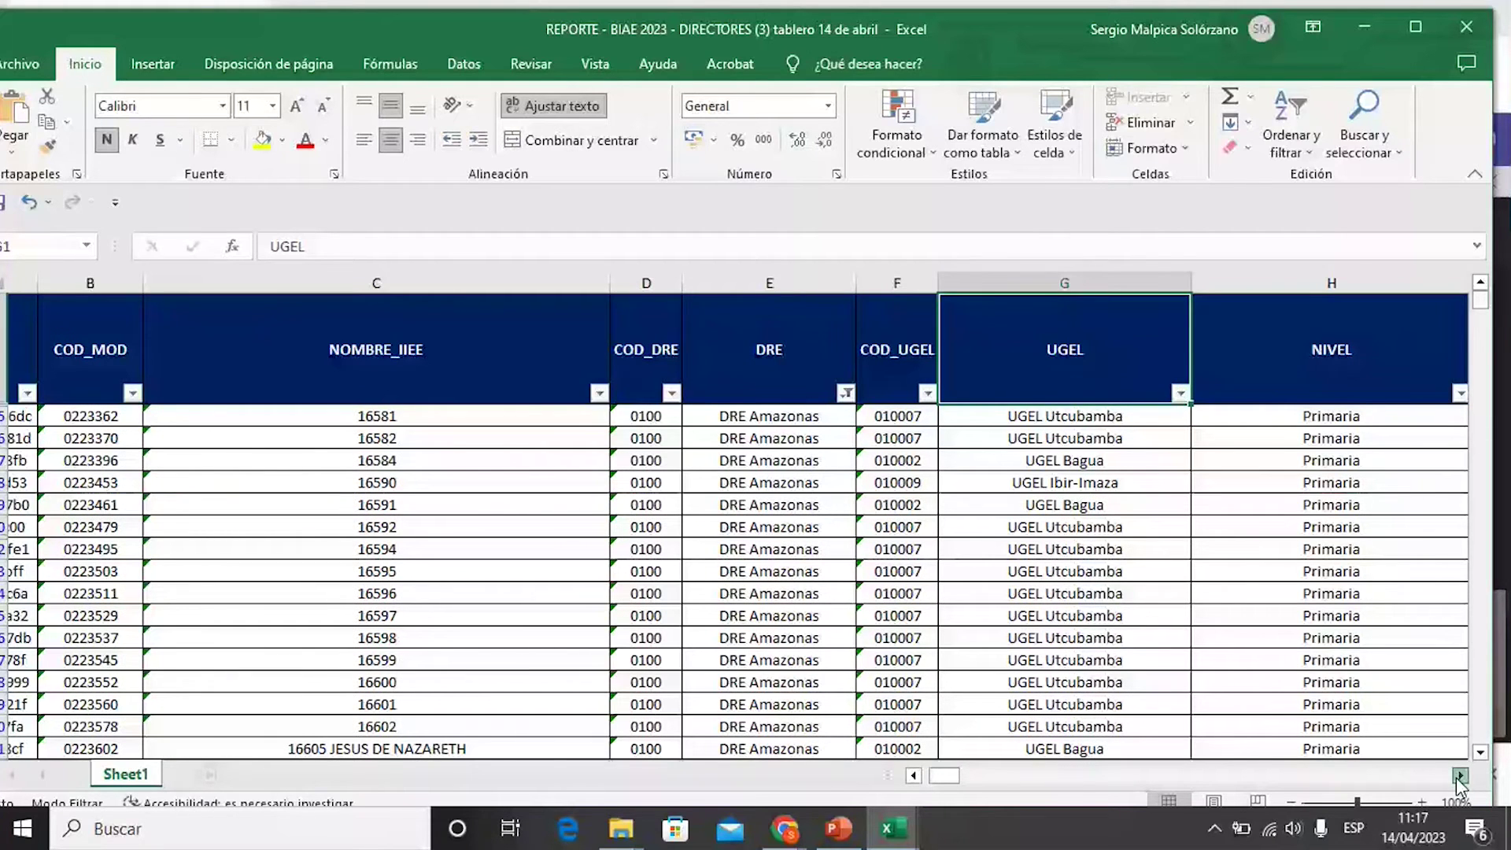
{"action": "scroll", "coordinate": [701, 513], "scroll_direction": "right", "scroll_amount": 6}
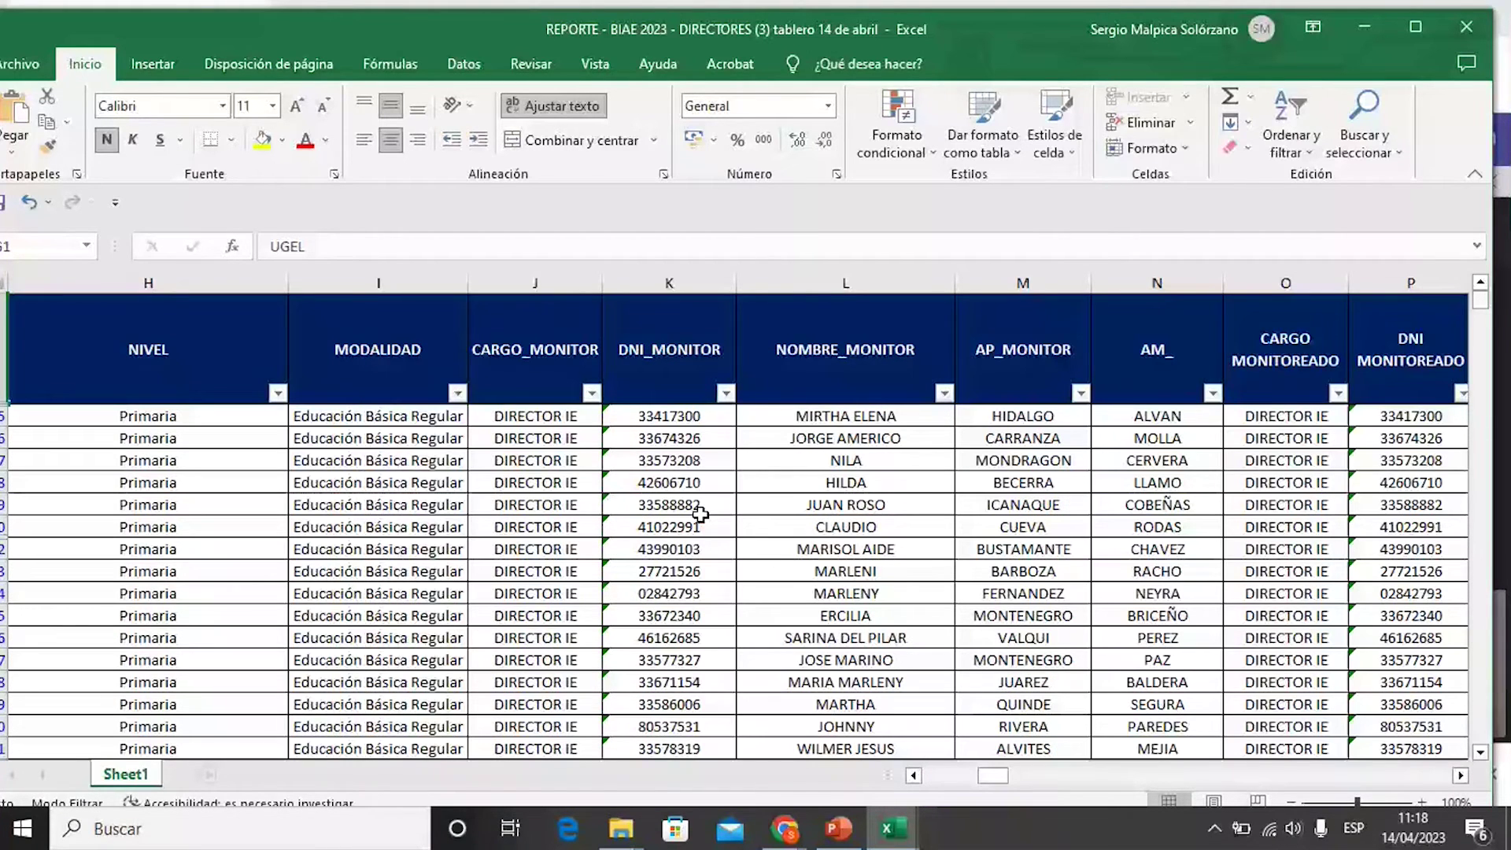
{"action": "left_click", "coordinate": [1460, 776]}
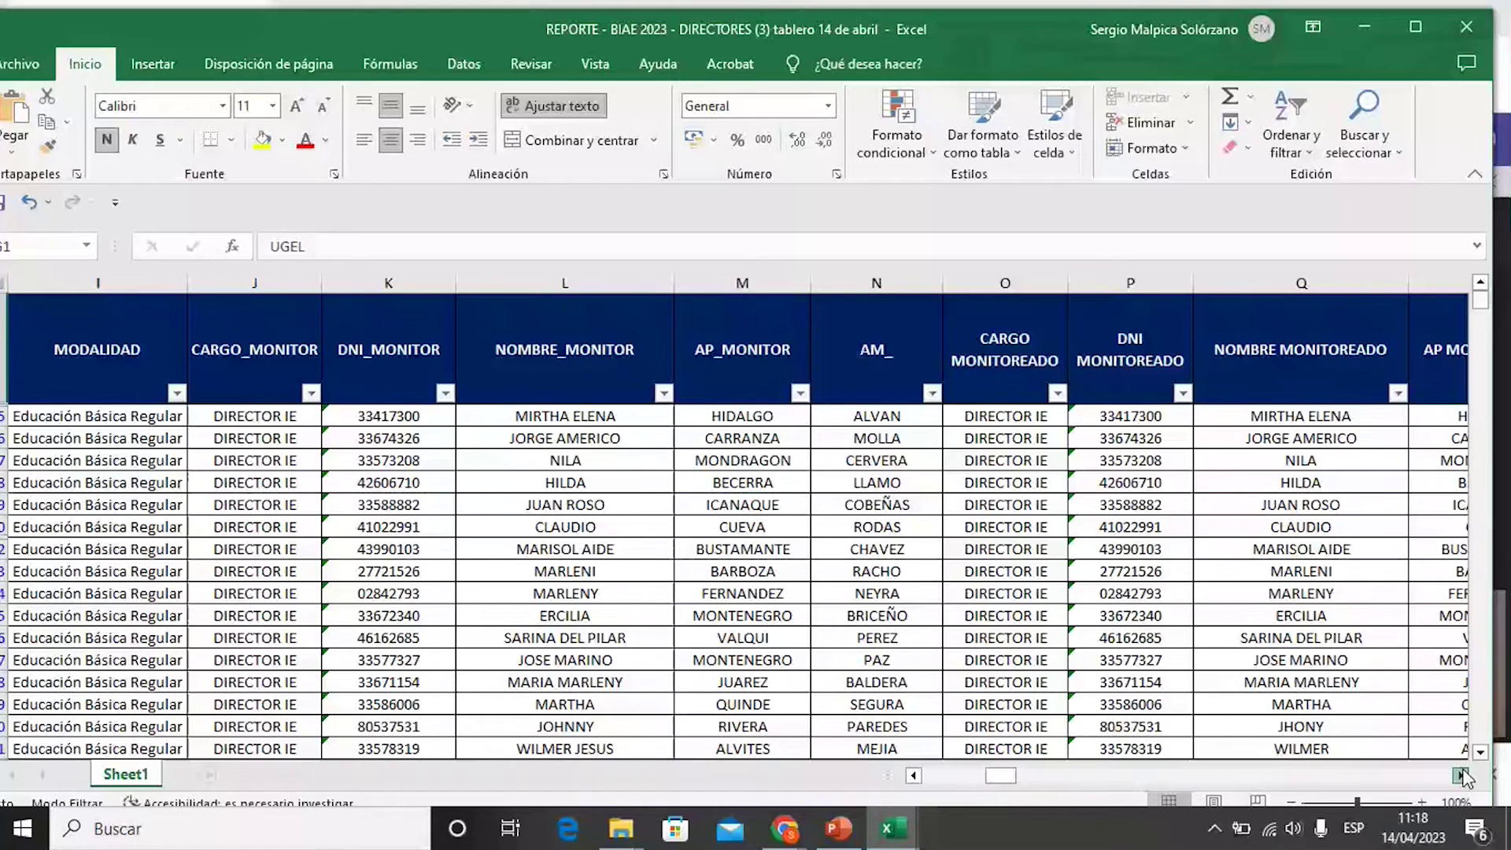
{"action": "left_click", "coordinate": [1460, 775]}
{"action": "scroll", "coordinate": [1237, 656], "scroll_direction": "right", "scroll_amount": 6}
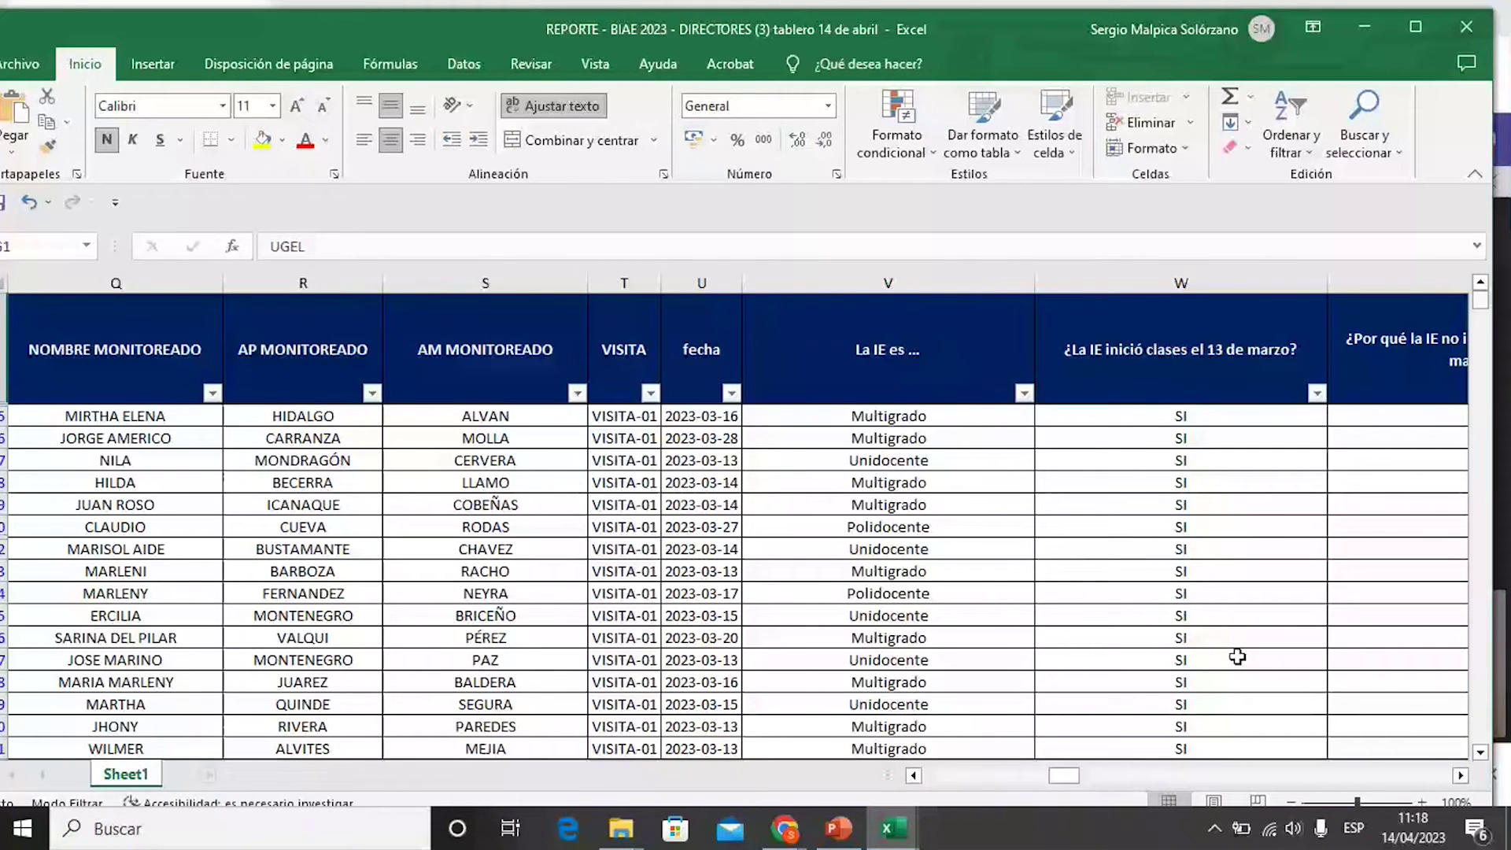
{"action": "left_click_drag", "start_coordinate": [1181, 347], "coordinate": [1011, 375]}
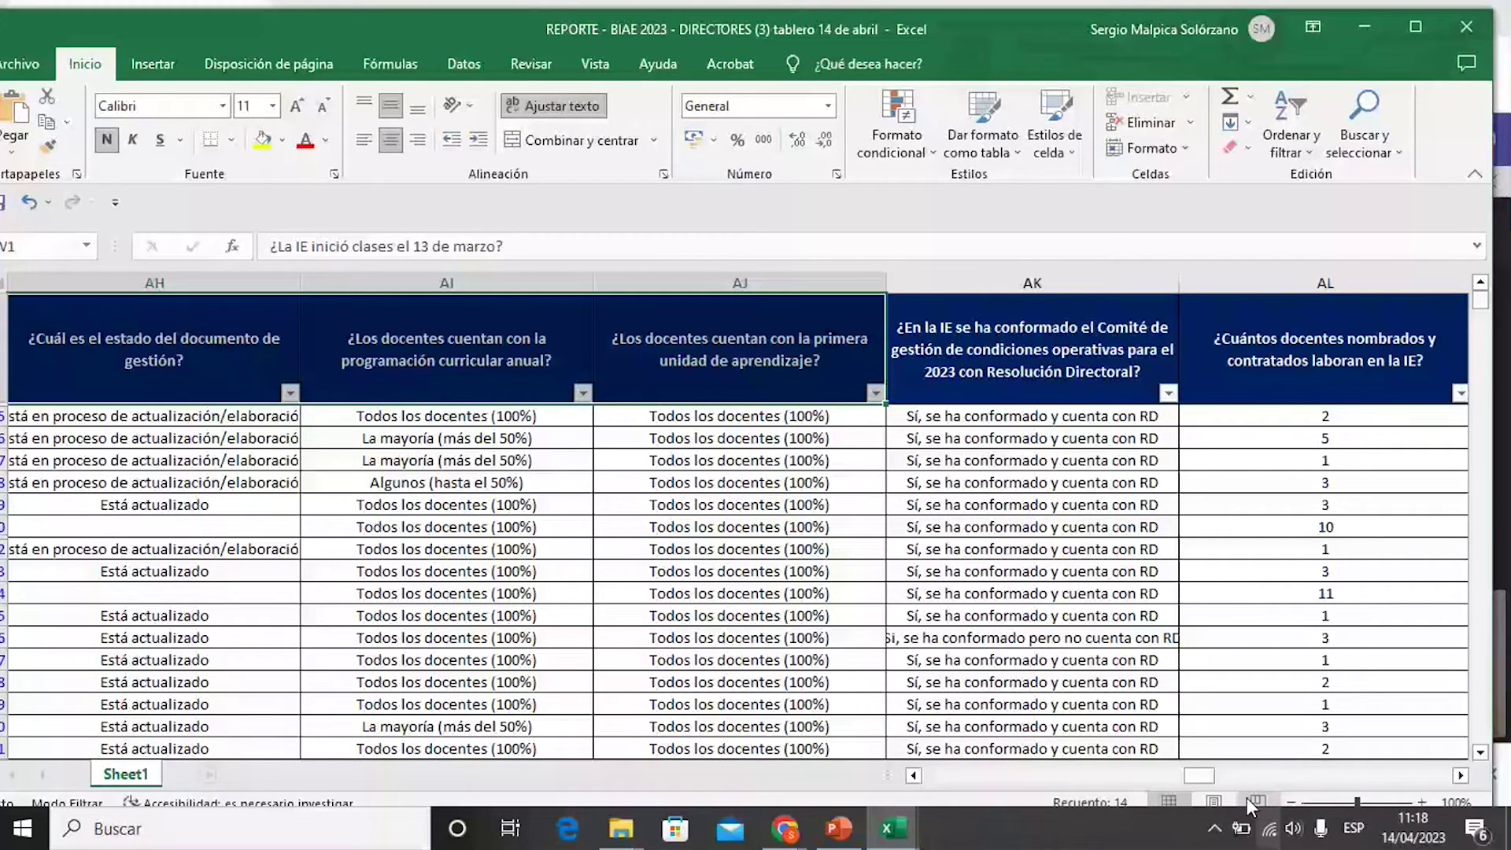
Step: Filter "¿La IE inició clases el 13 de marzo?" in the directors report to show only the SI answers
{"action": "scroll", "coordinate": [1388, 783], "scroll_direction": "left", "scroll_amount": 10}
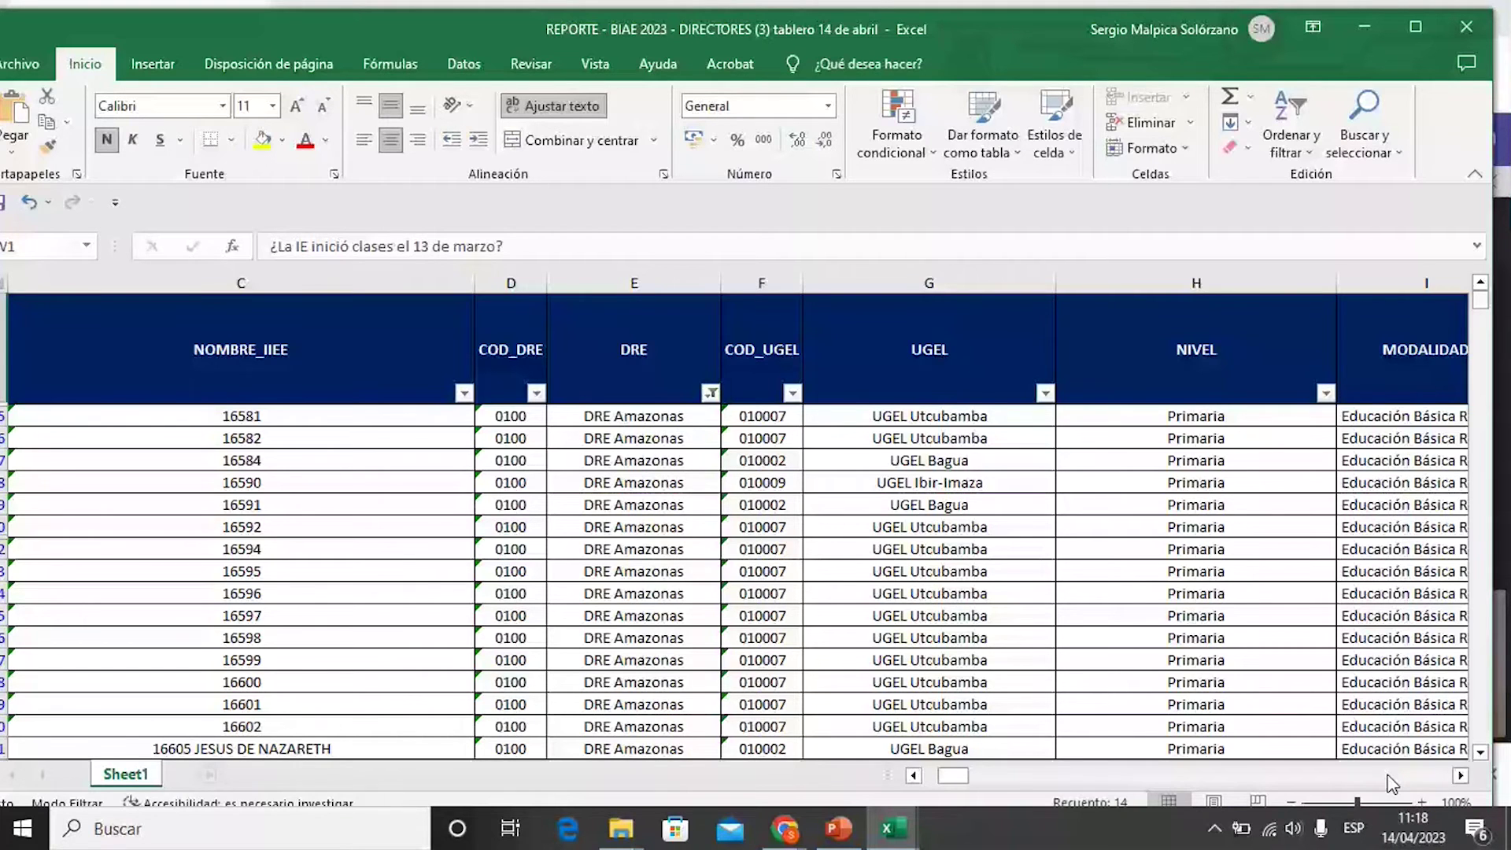
{"action": "left_click", "coordinate": [1461, 776]}
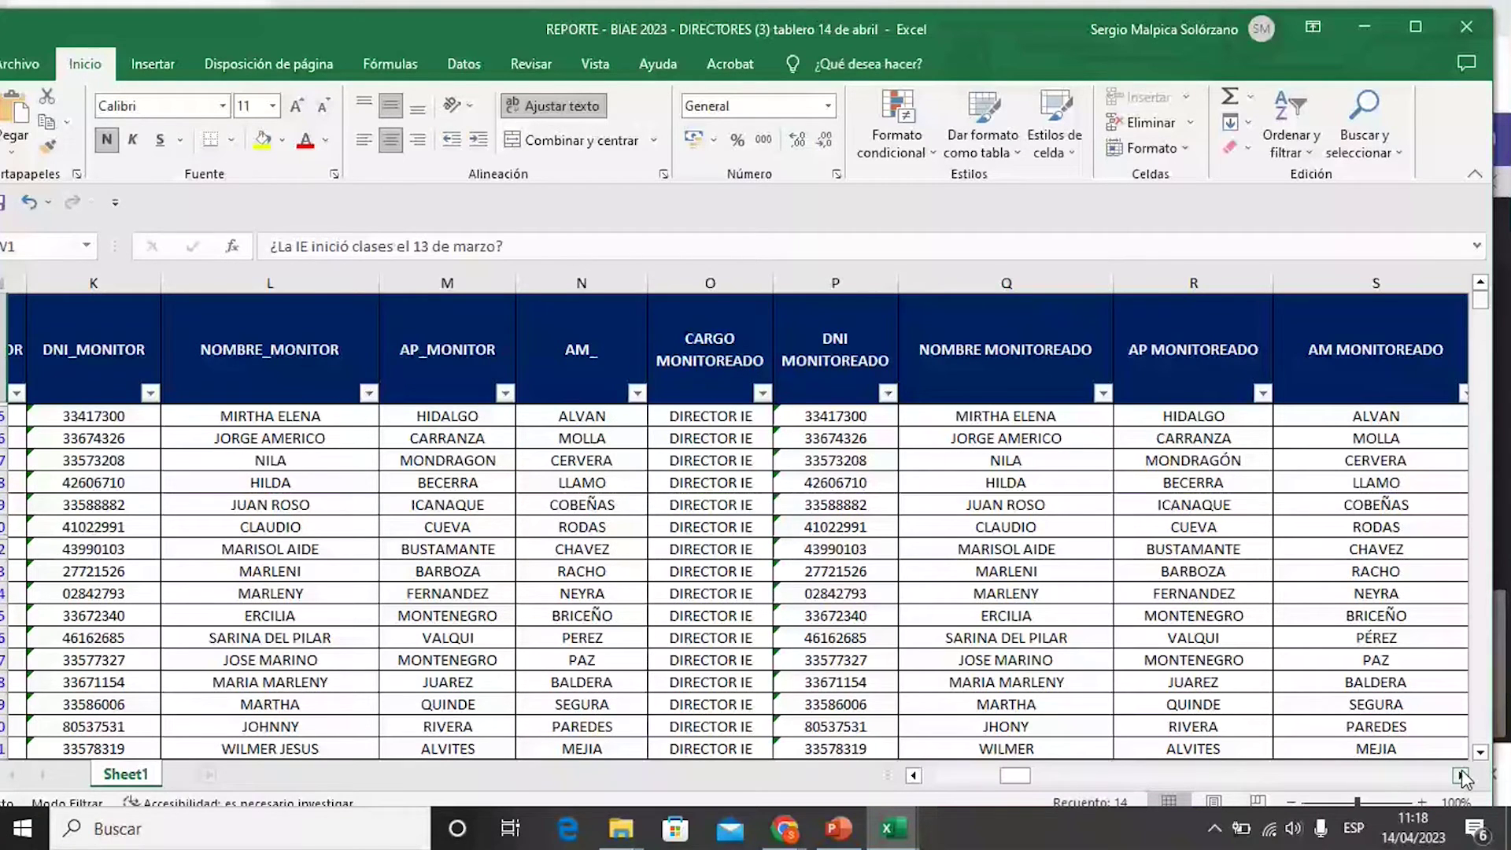
{"action": "left_click", "coordinate": [1461, 776]}
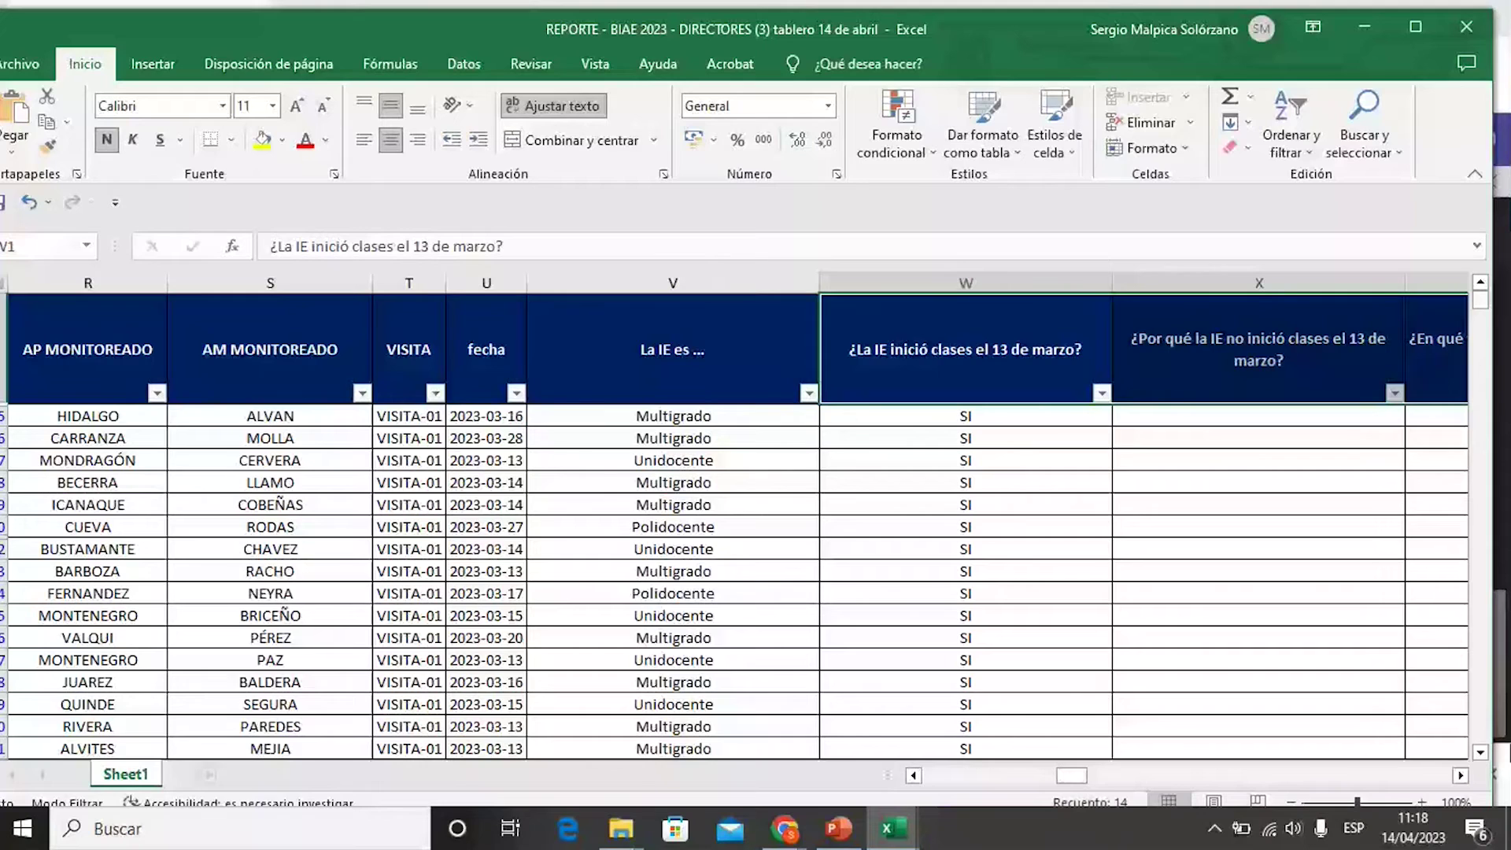
{"action": "left_click", "coordinate": [1102, 393]}
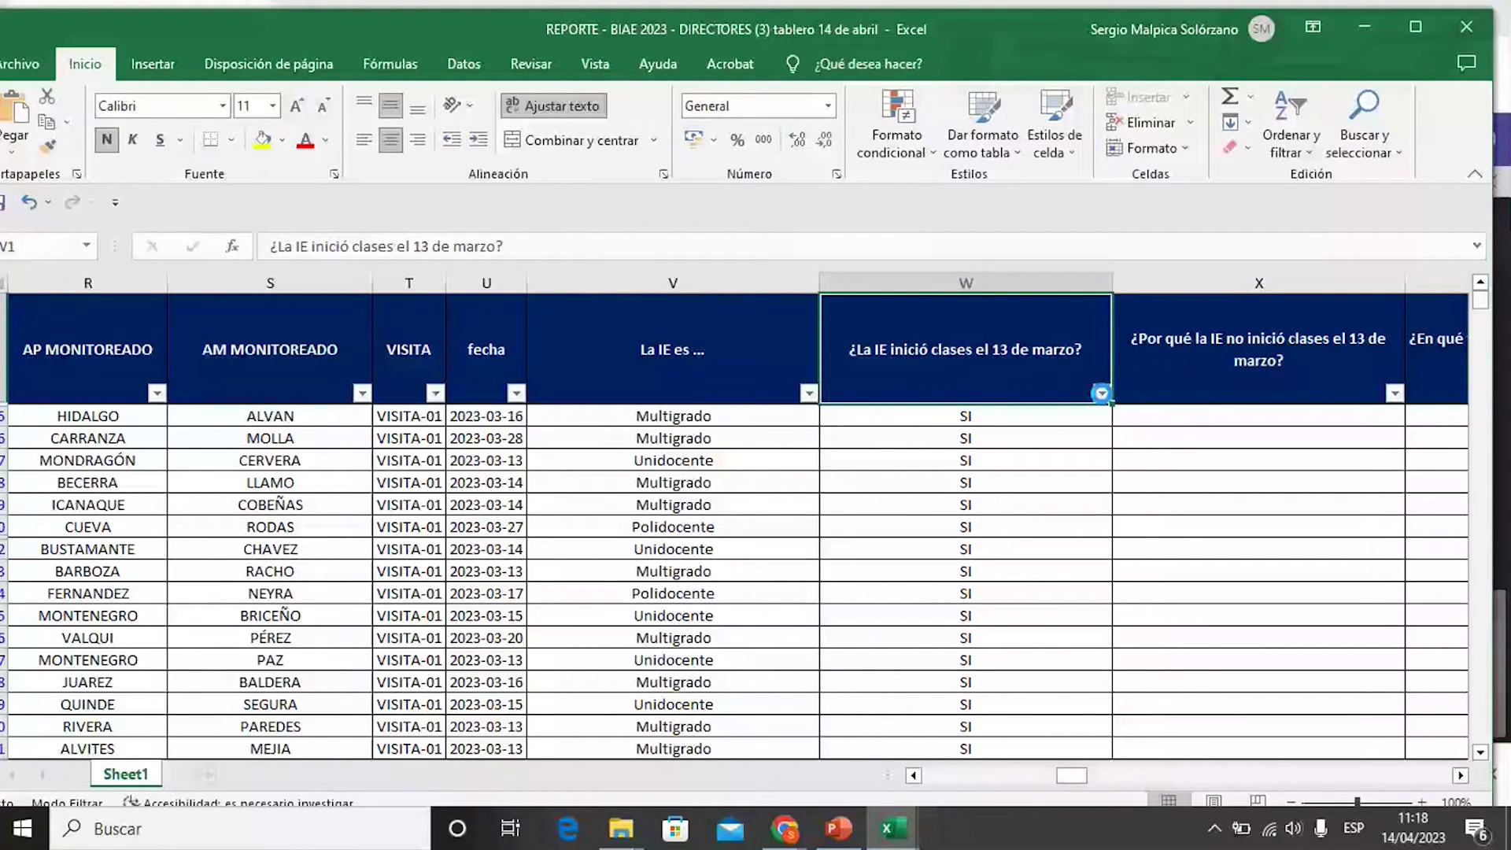
{"action": "left_click", "coordinate": [1102, 393]}
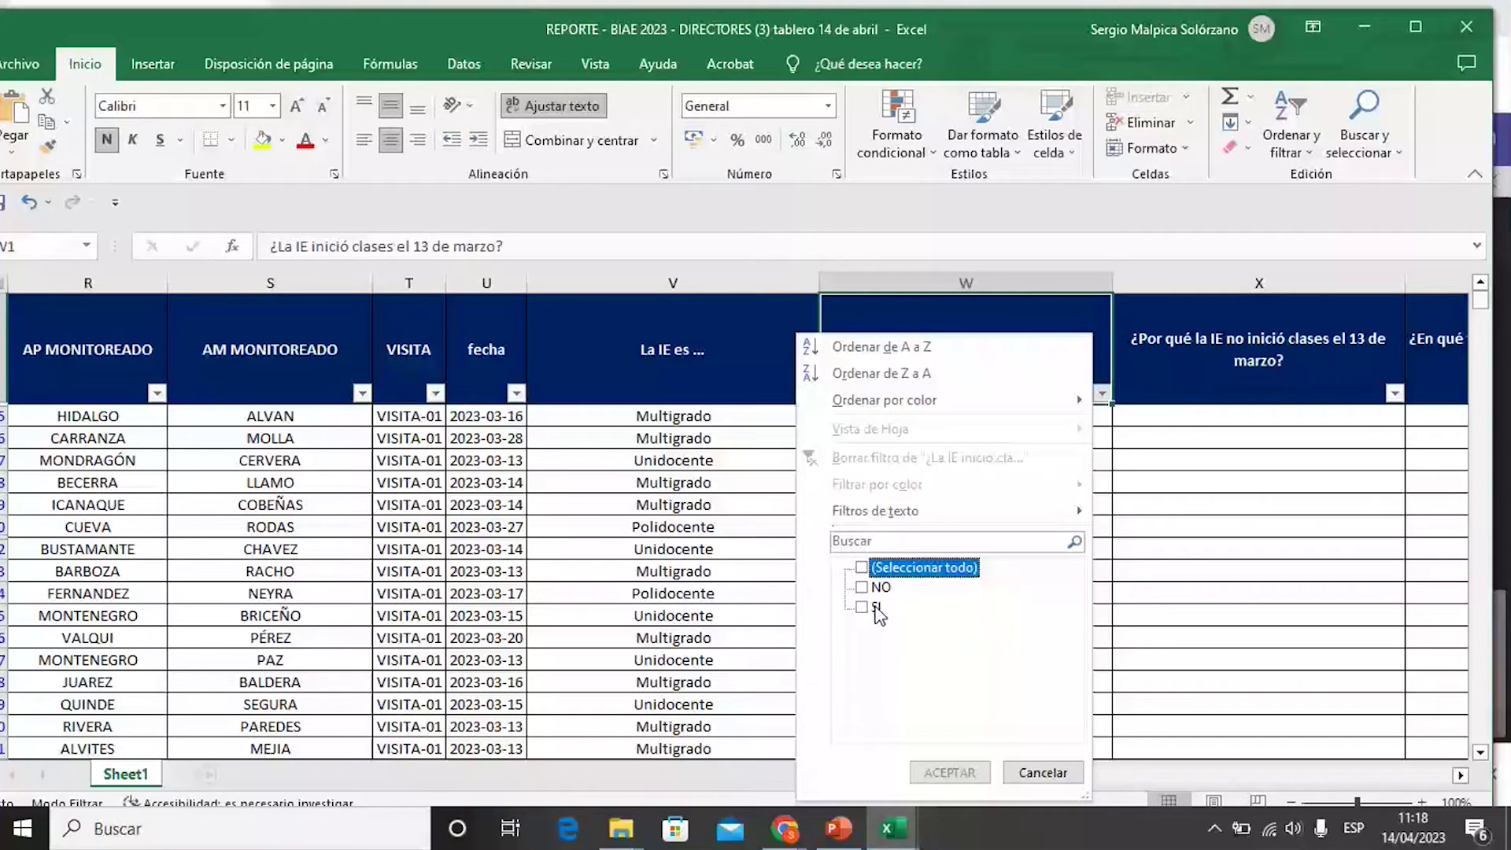
{"action": "left_click", "coordinate": [864, 607]}
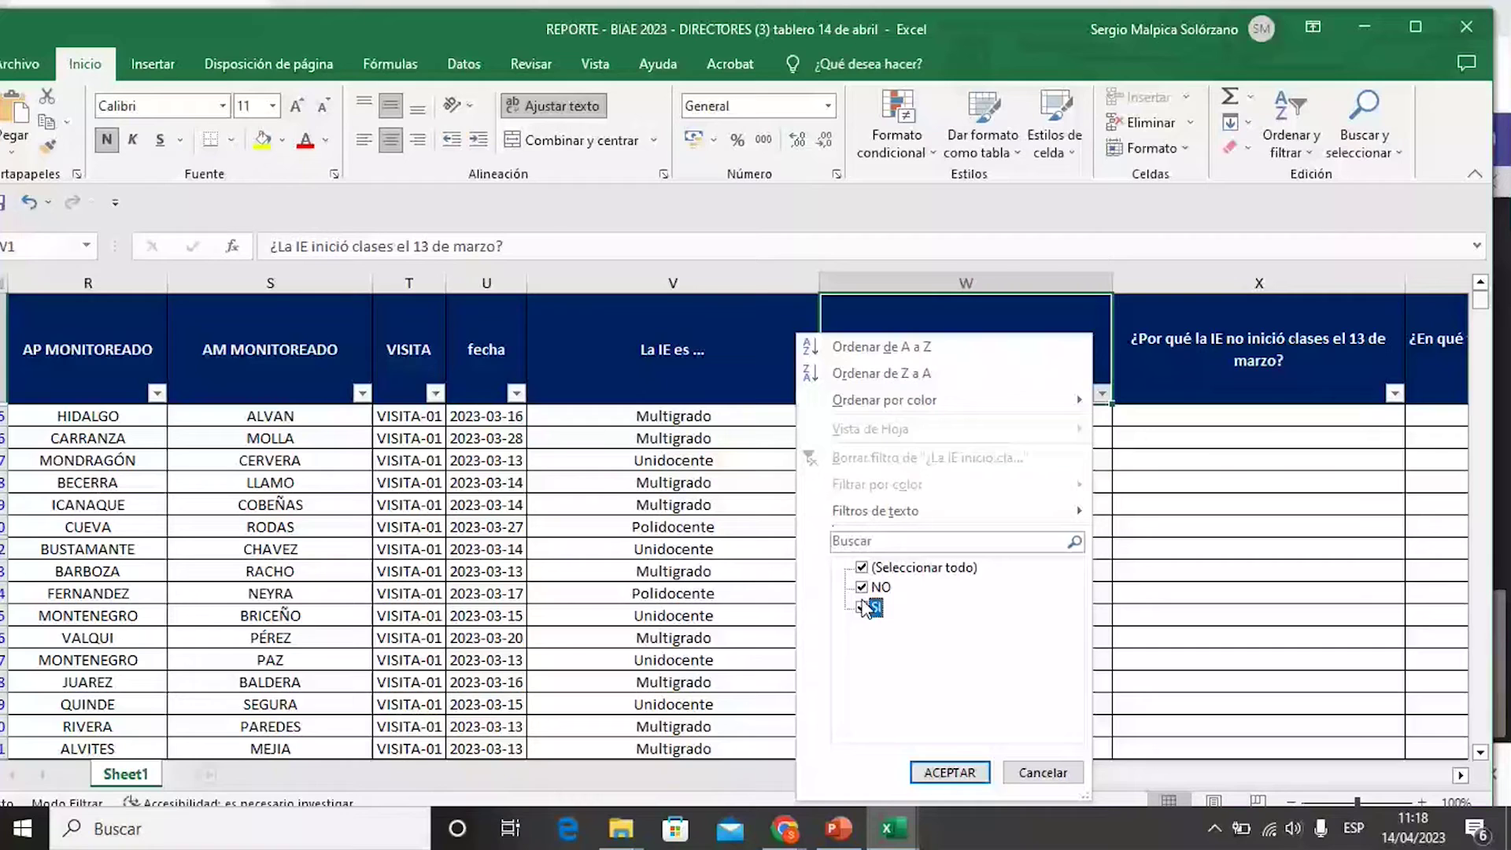
{"action": "left_click", "coordinate": [862, 587]}
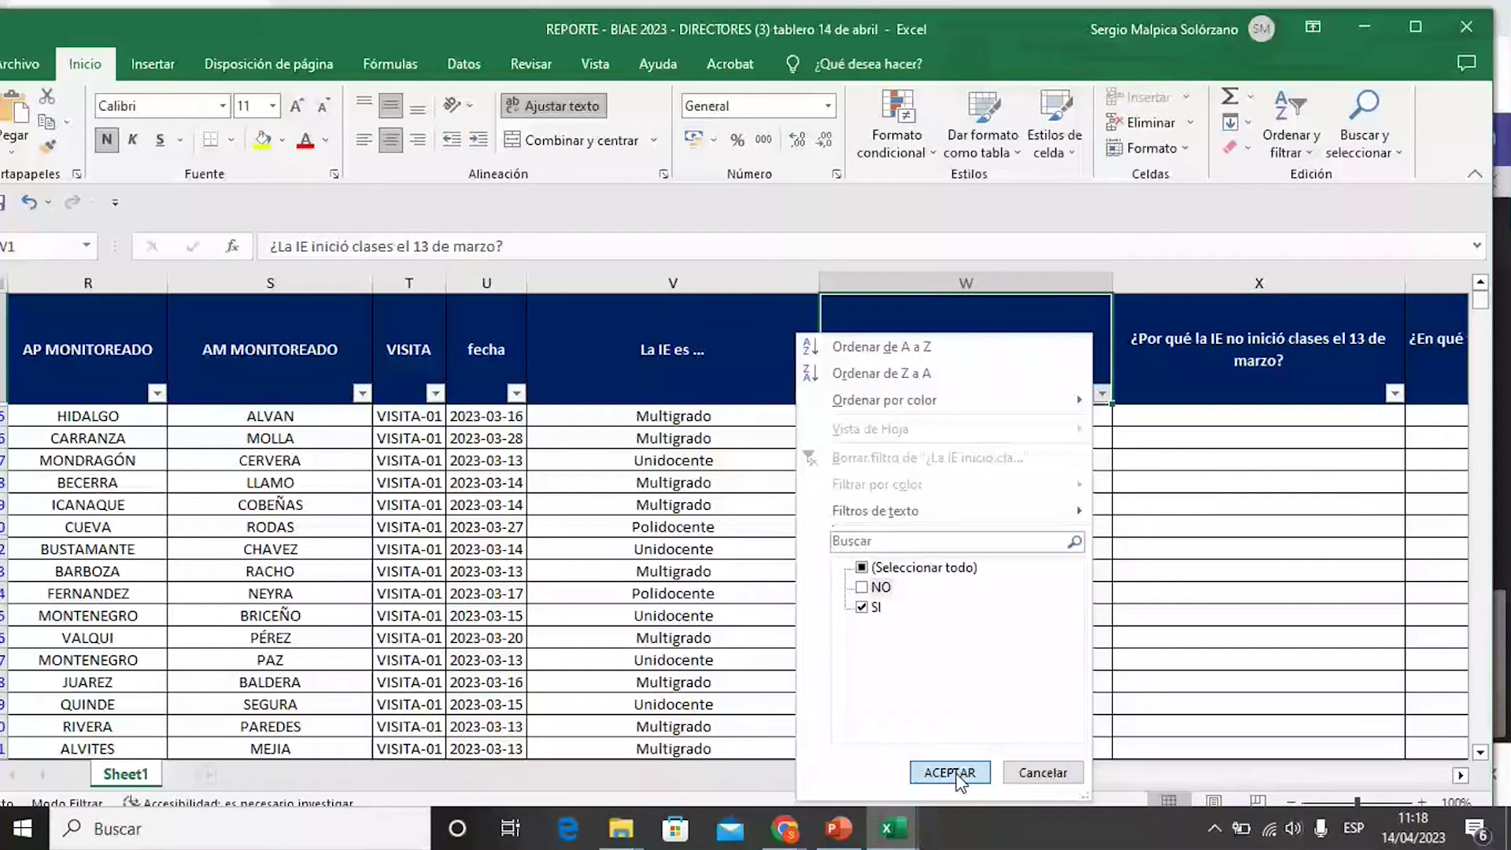
{"action": "left_click", "coordinate": [950, 773]}
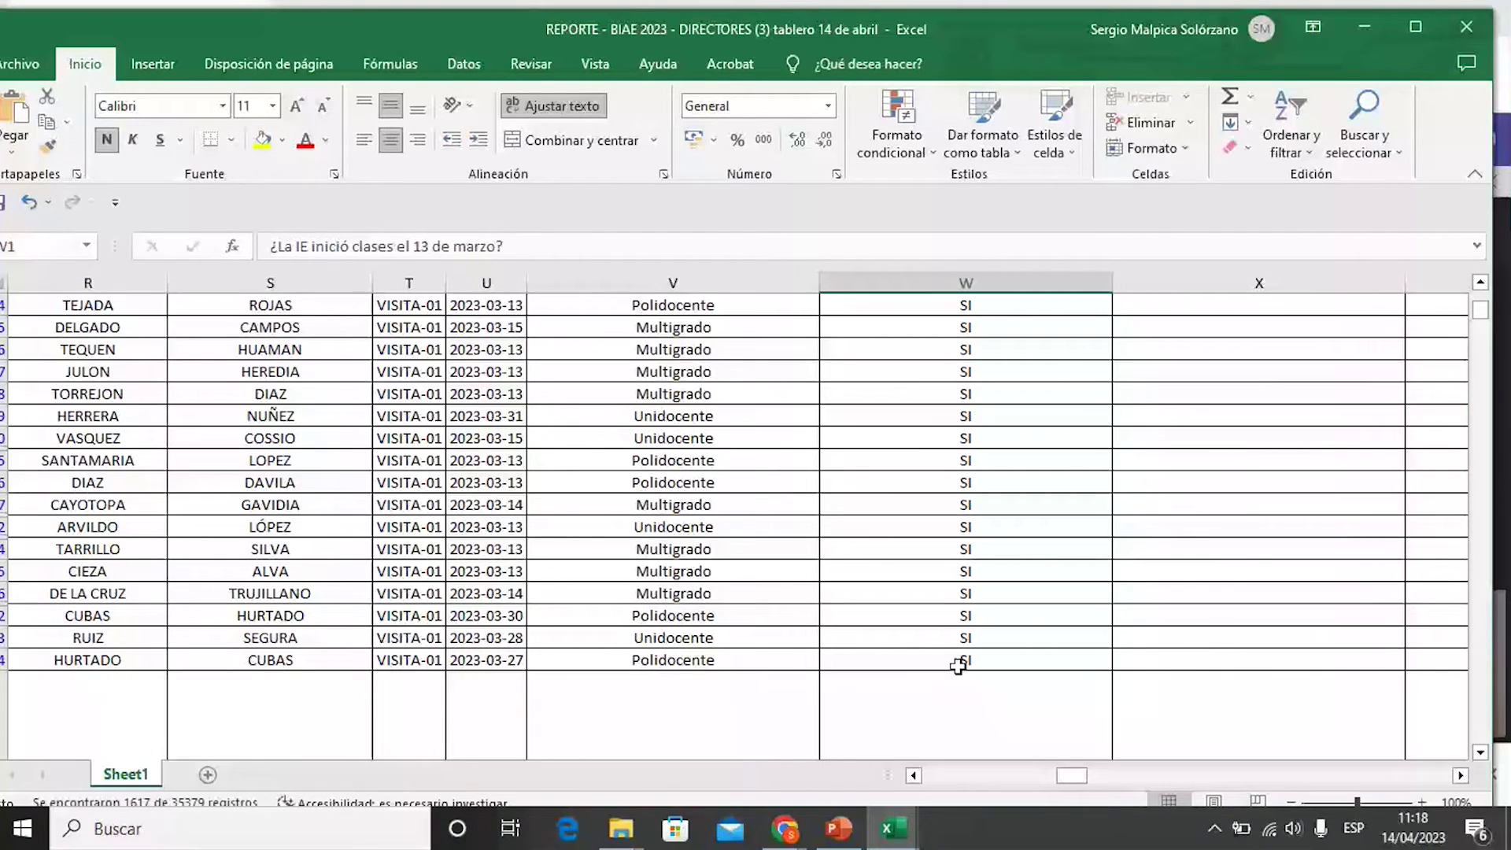
Step: Highlight the filtered SI answers in column W, including the first ten rows, and review the school and teacher columns of those records
{"action": "left_click_drag", "start_coordinate": [958, 665], "coordinate": [855, 273]}
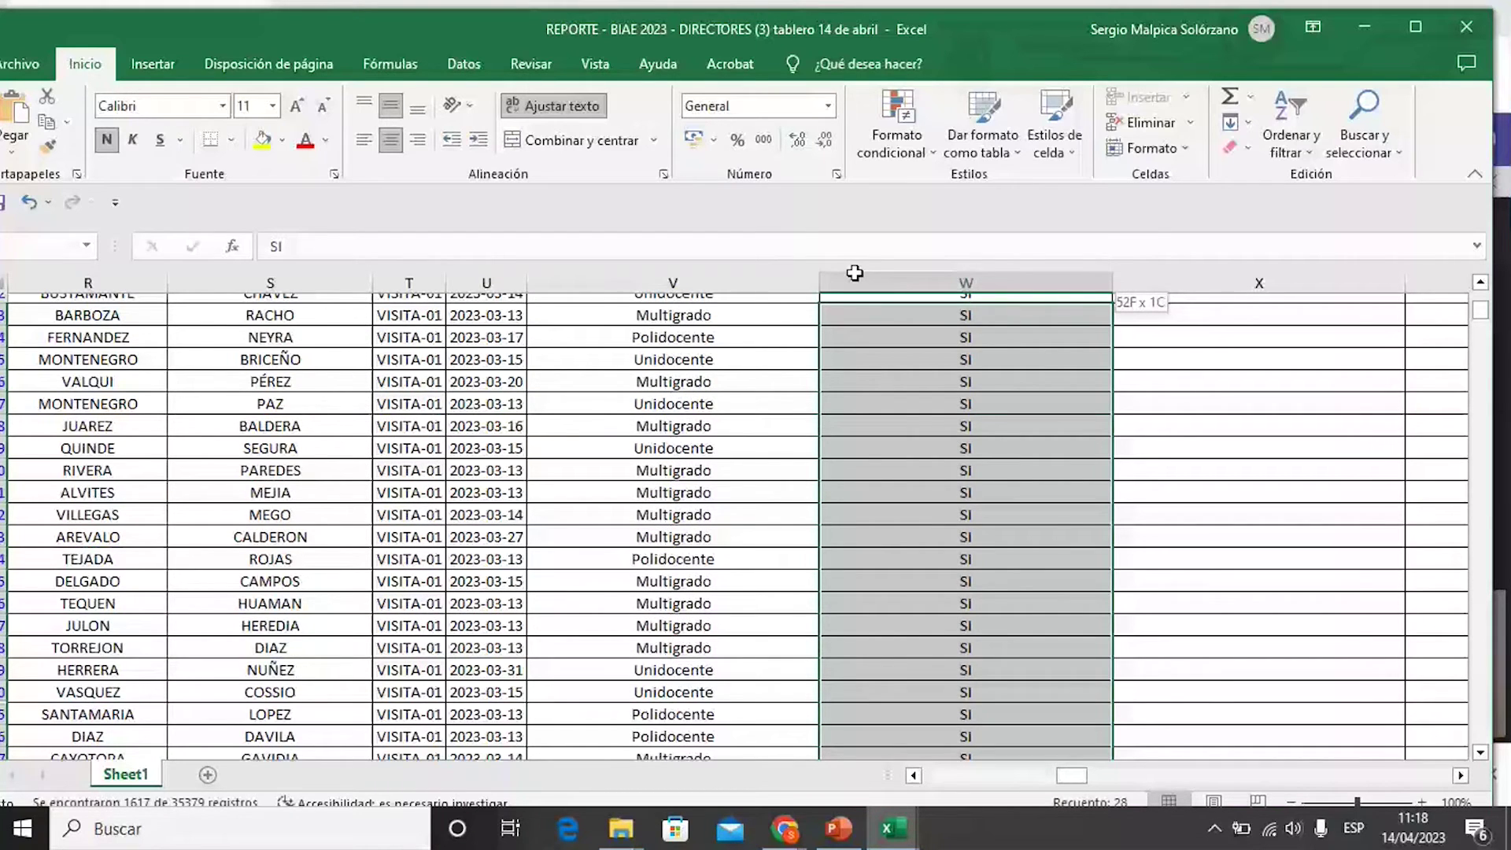
{"action": "left_click_drag", "start_coordinate": [855, 274], "coordinate": [907, 436]}
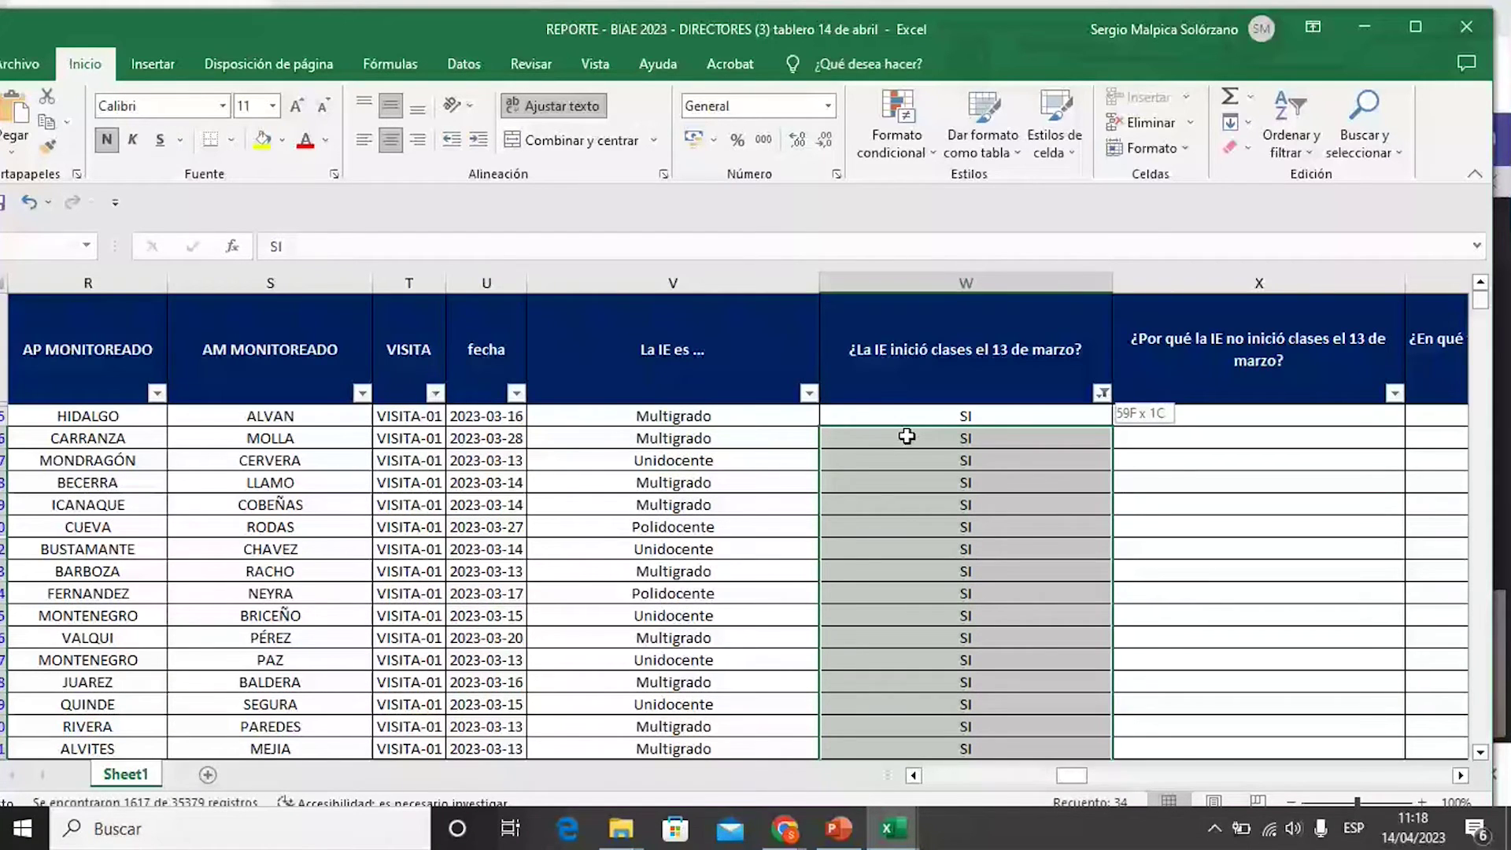
{"action": "left_click_drag", "start_coordinate": [907, 436], "coordinate": [905, 416]}
{"action": "scroll", "coordinate": [882, 526], "scroll_direction": "down", "scroll_amount": 1}
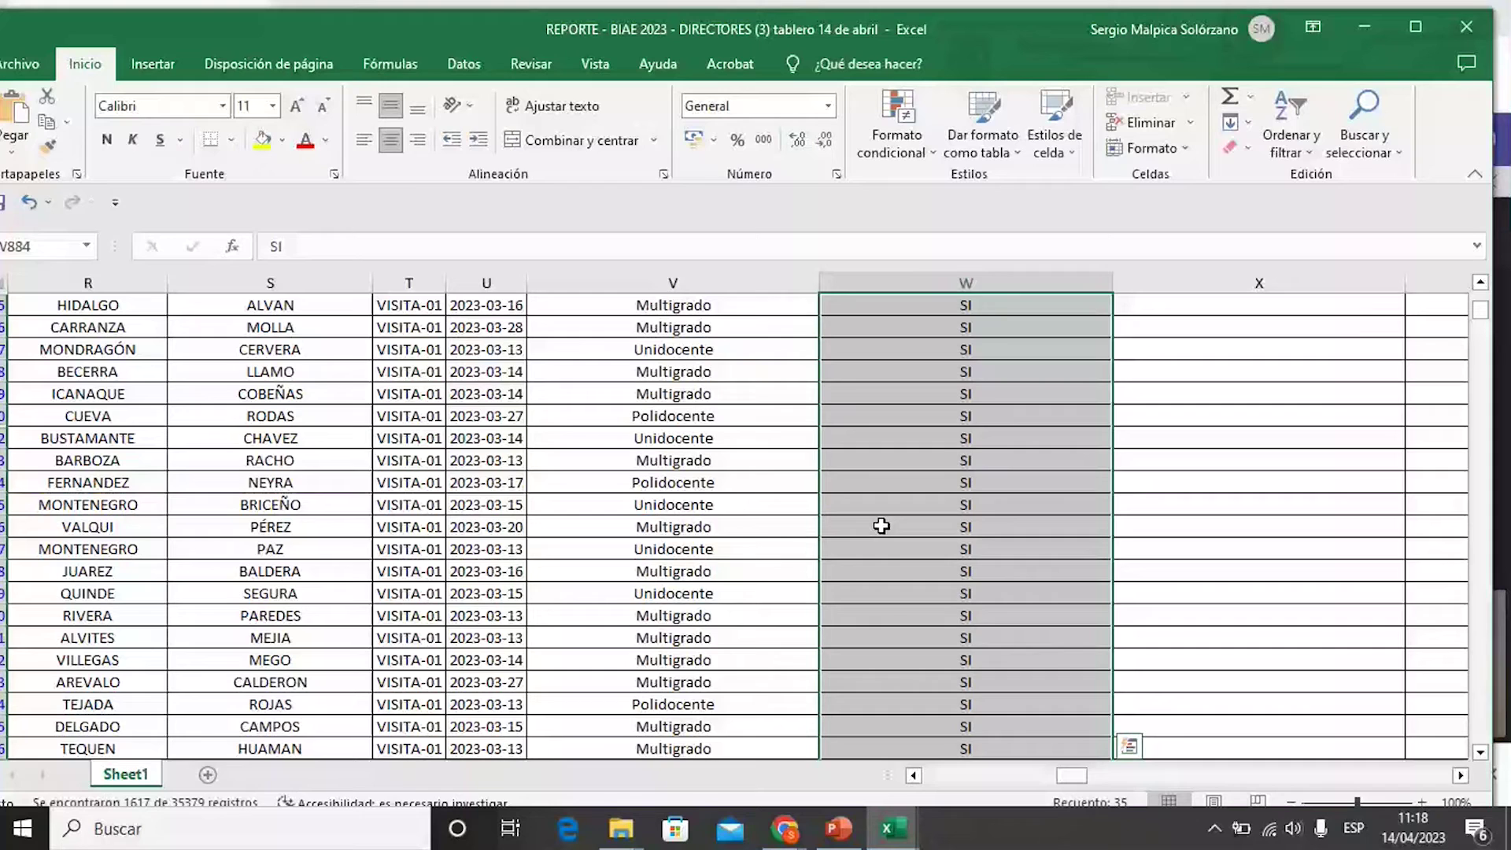
{"action": "scroll", "coordinate": [882, 525], "scroll_direction": "up", "scroll_amount": 1}
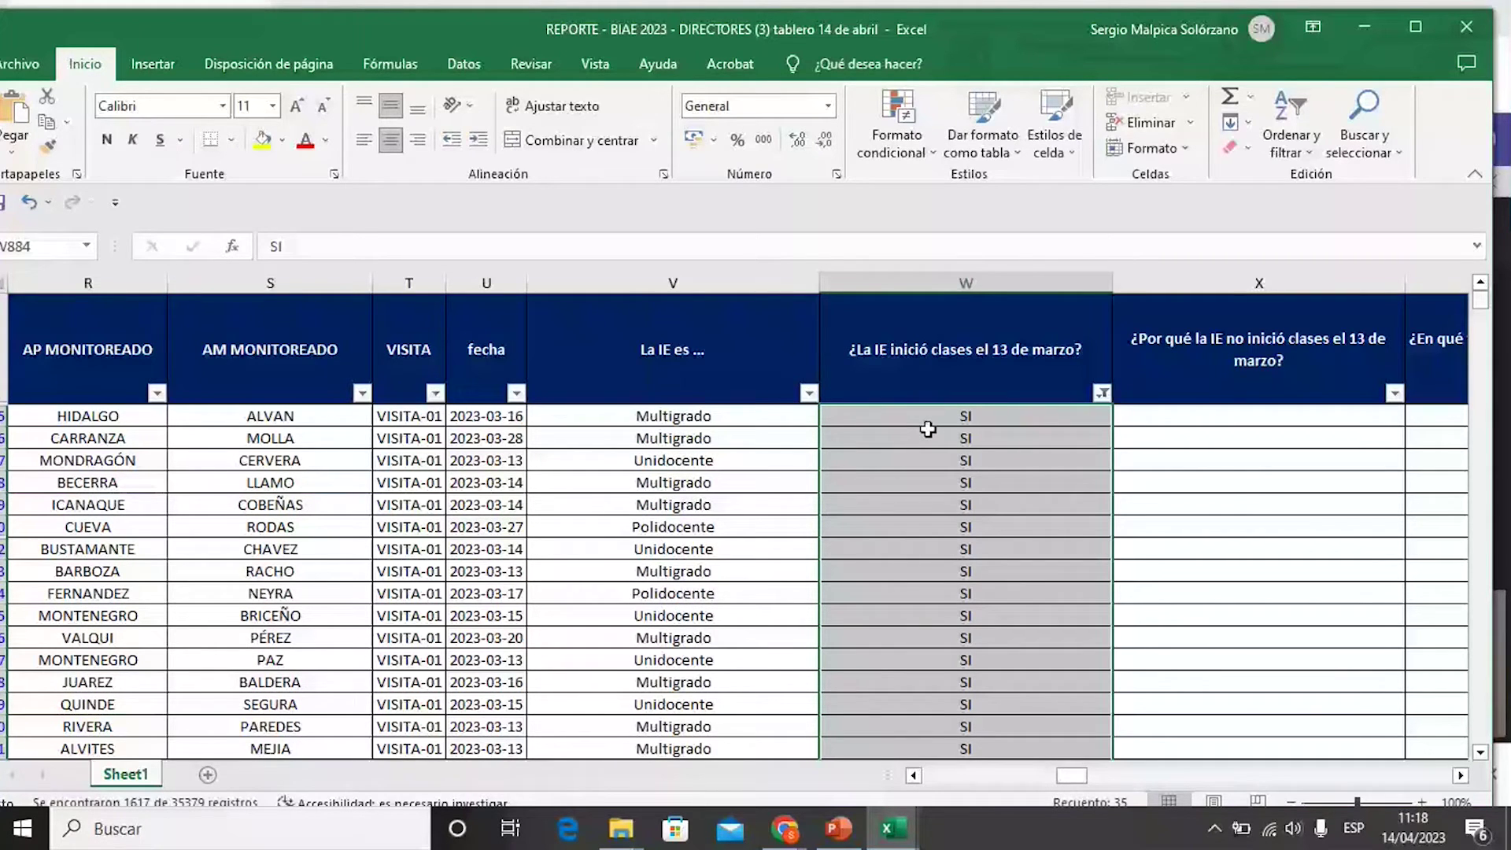
{"action": "left_click_drag", "start_coordinate": [929, 424], "coordinate": [944, 613]}
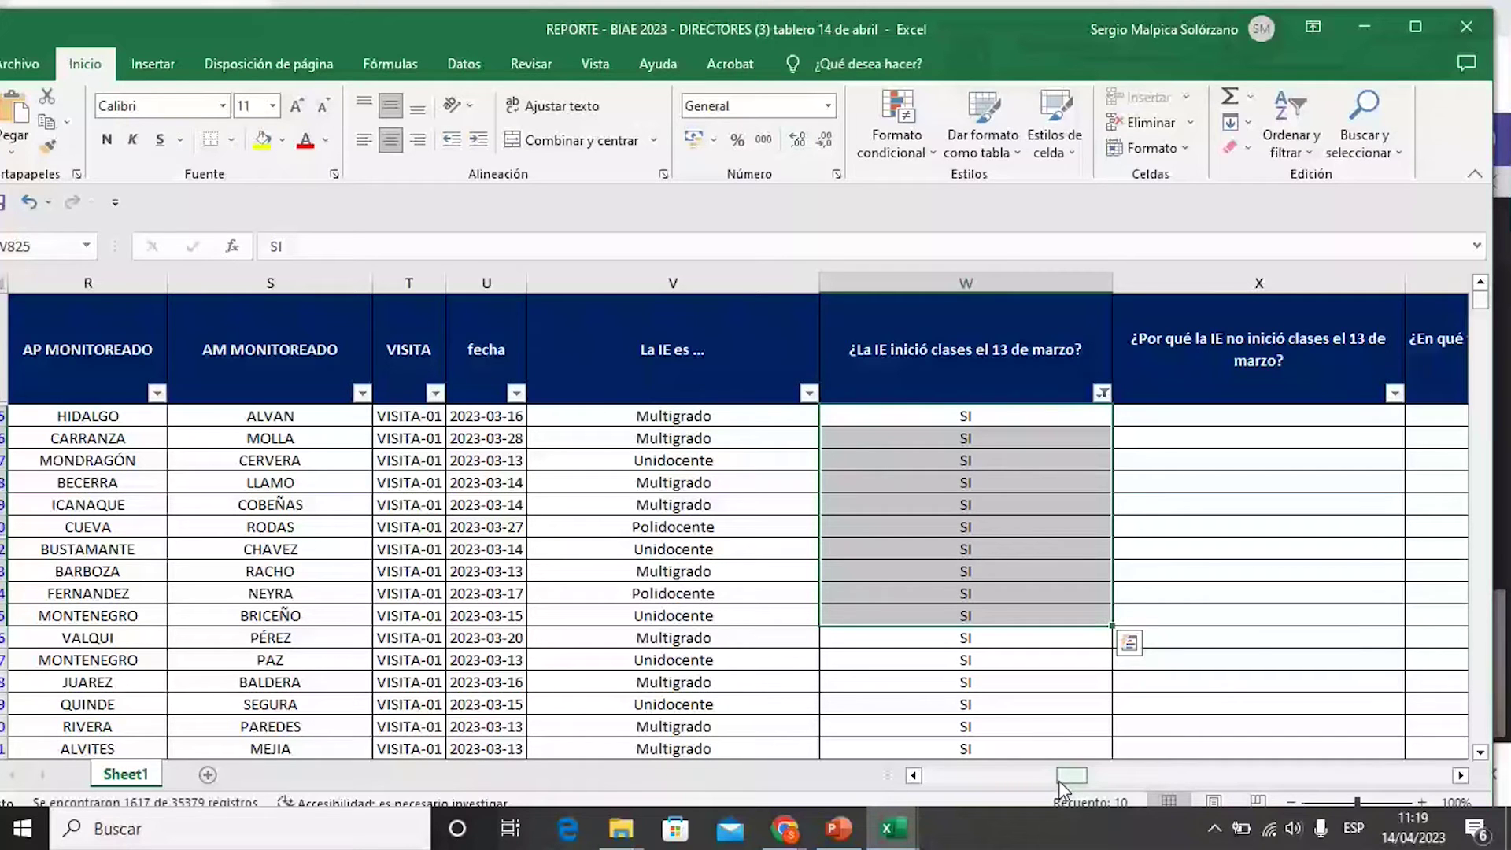
{"action": "left_click_drag", "start_coordinate": [1060, 783], "coordinate": [956, 787]}
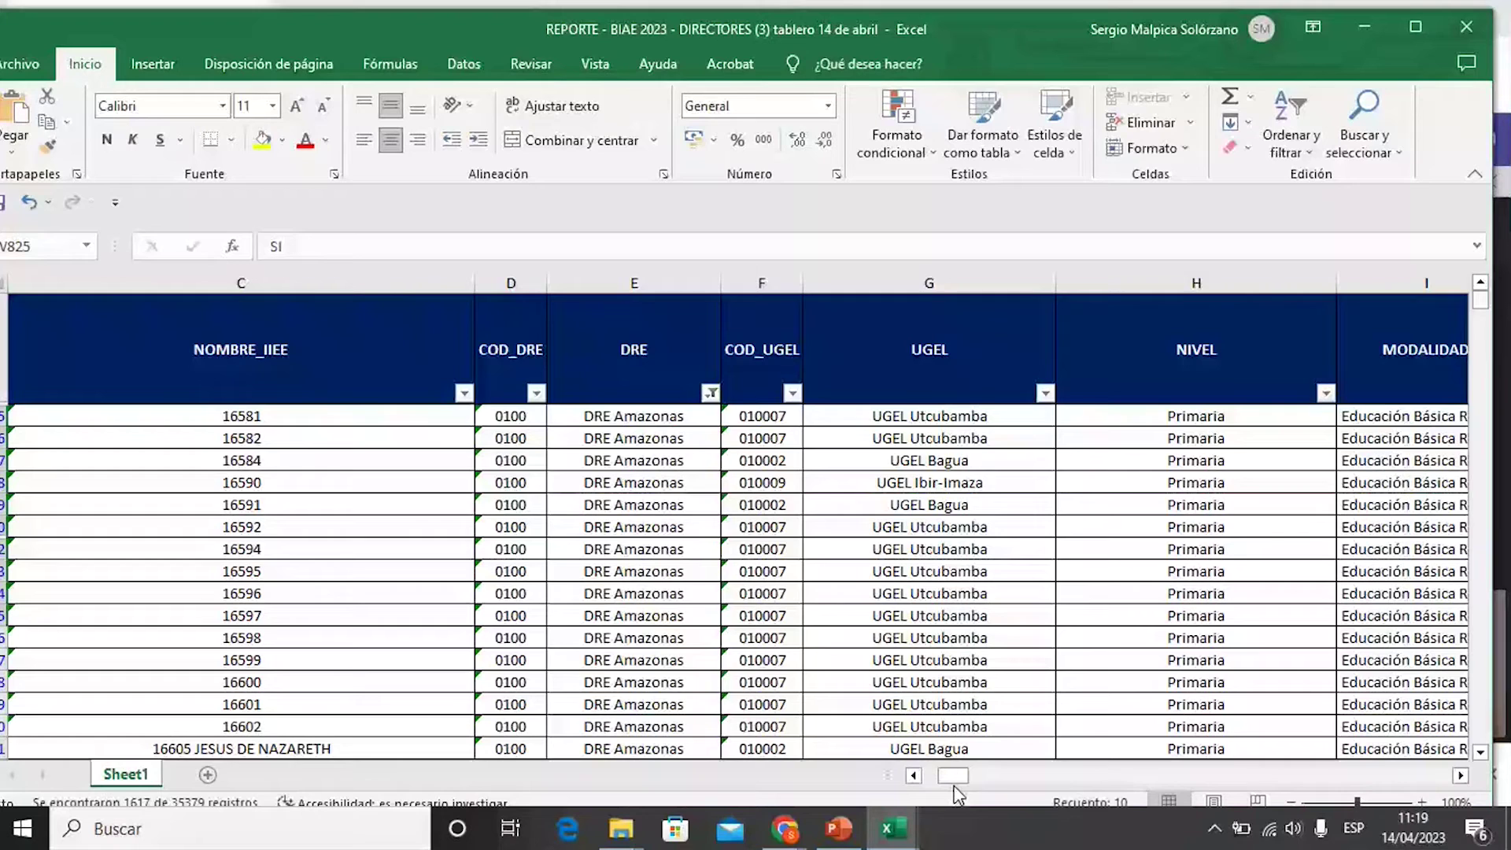
{"action": "left_click_drag", "start_coordinate": [954, 776], "coordinate": [1208, 776]}
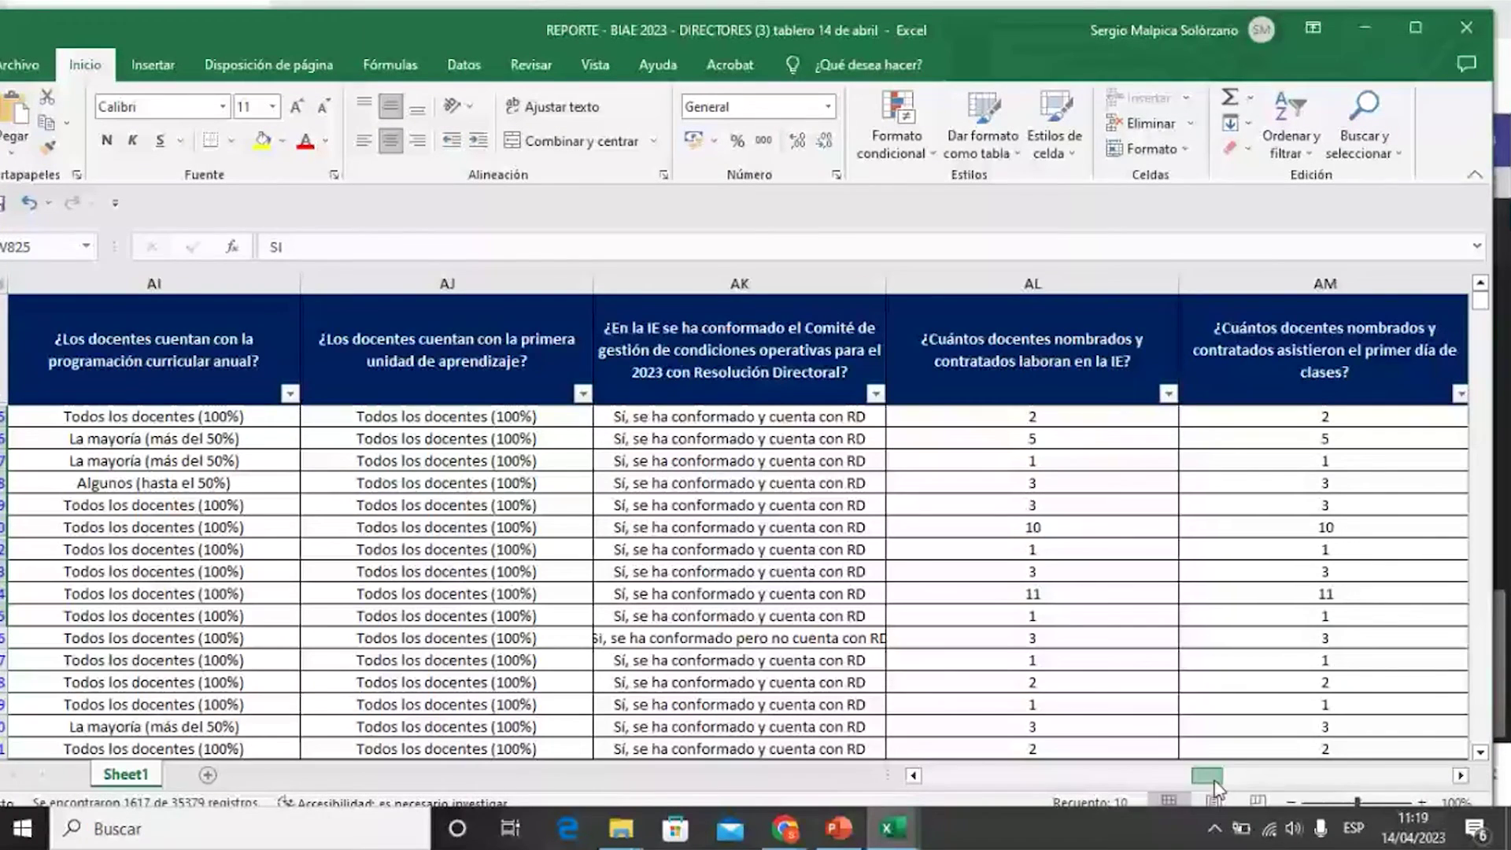
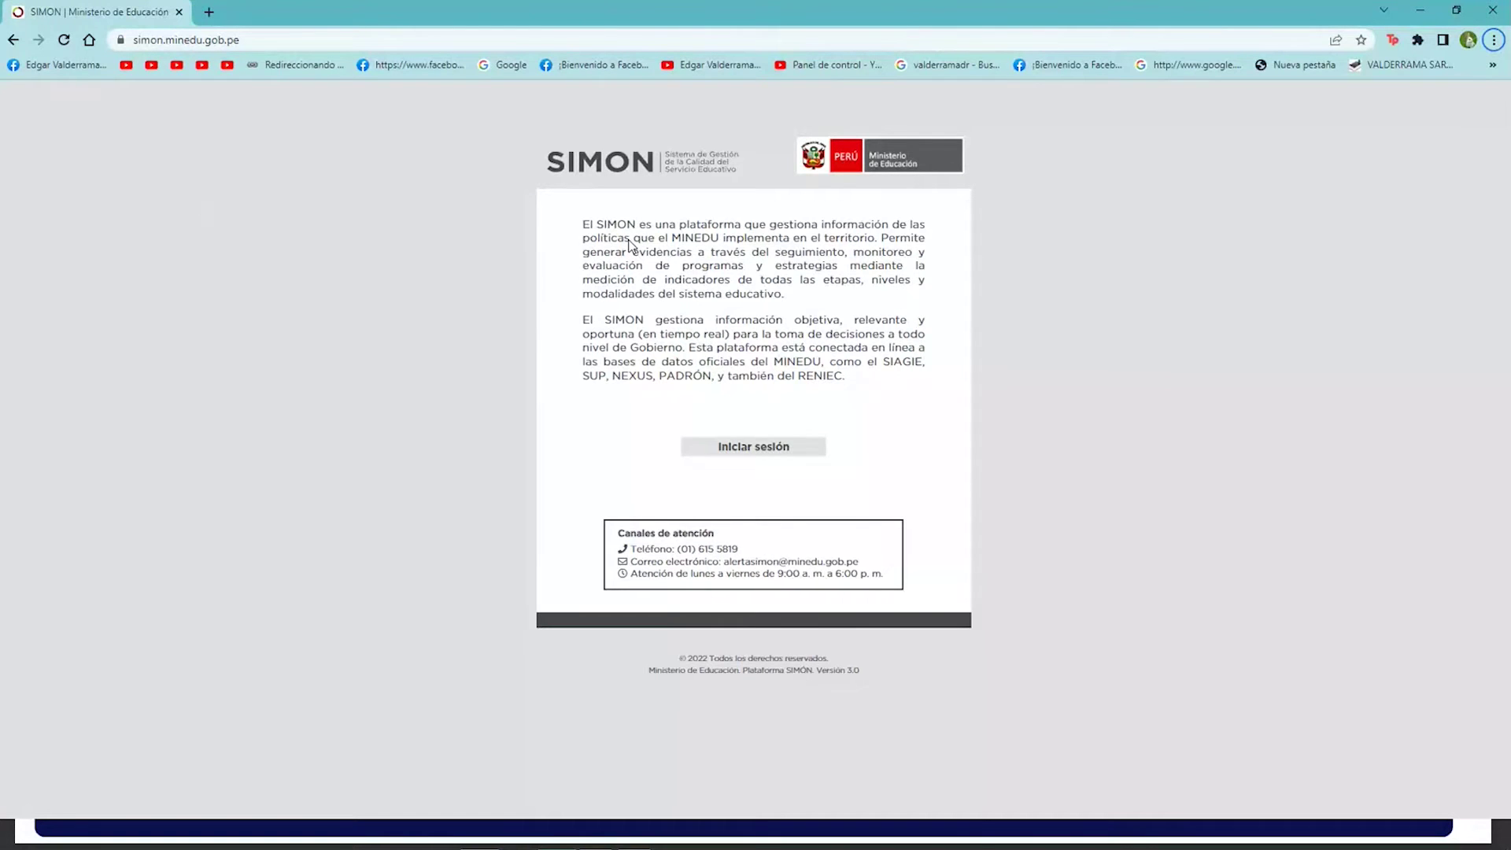
Step: Log in to the SIMON platform in the browser with the saved credentials and the CAPTCHA code
{"action": "left_click", "coordinate": [782, 449]}
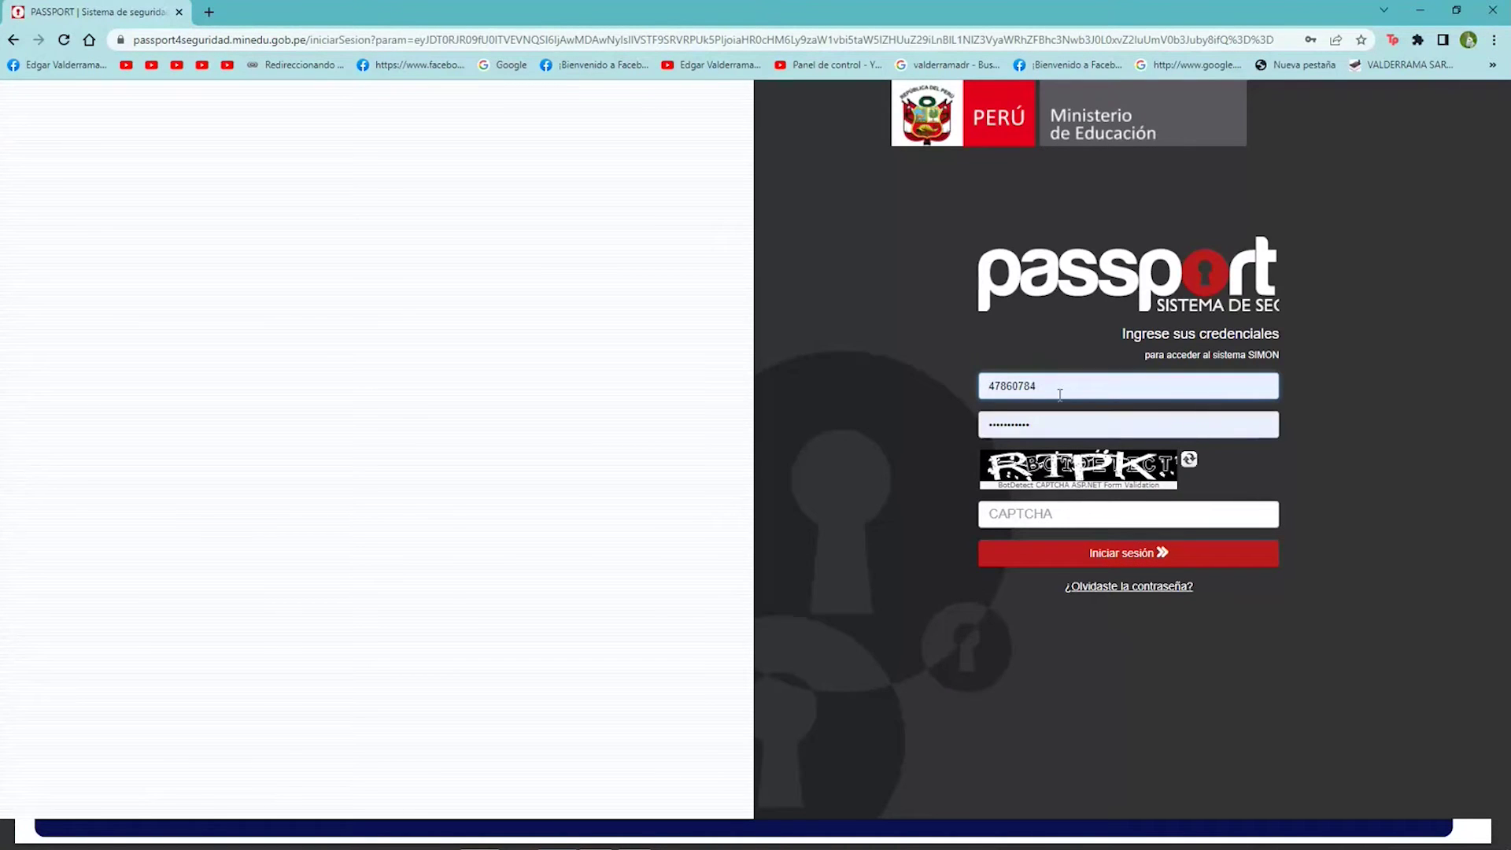
{"action": "left_click", "coordinate": [1044, 513]}
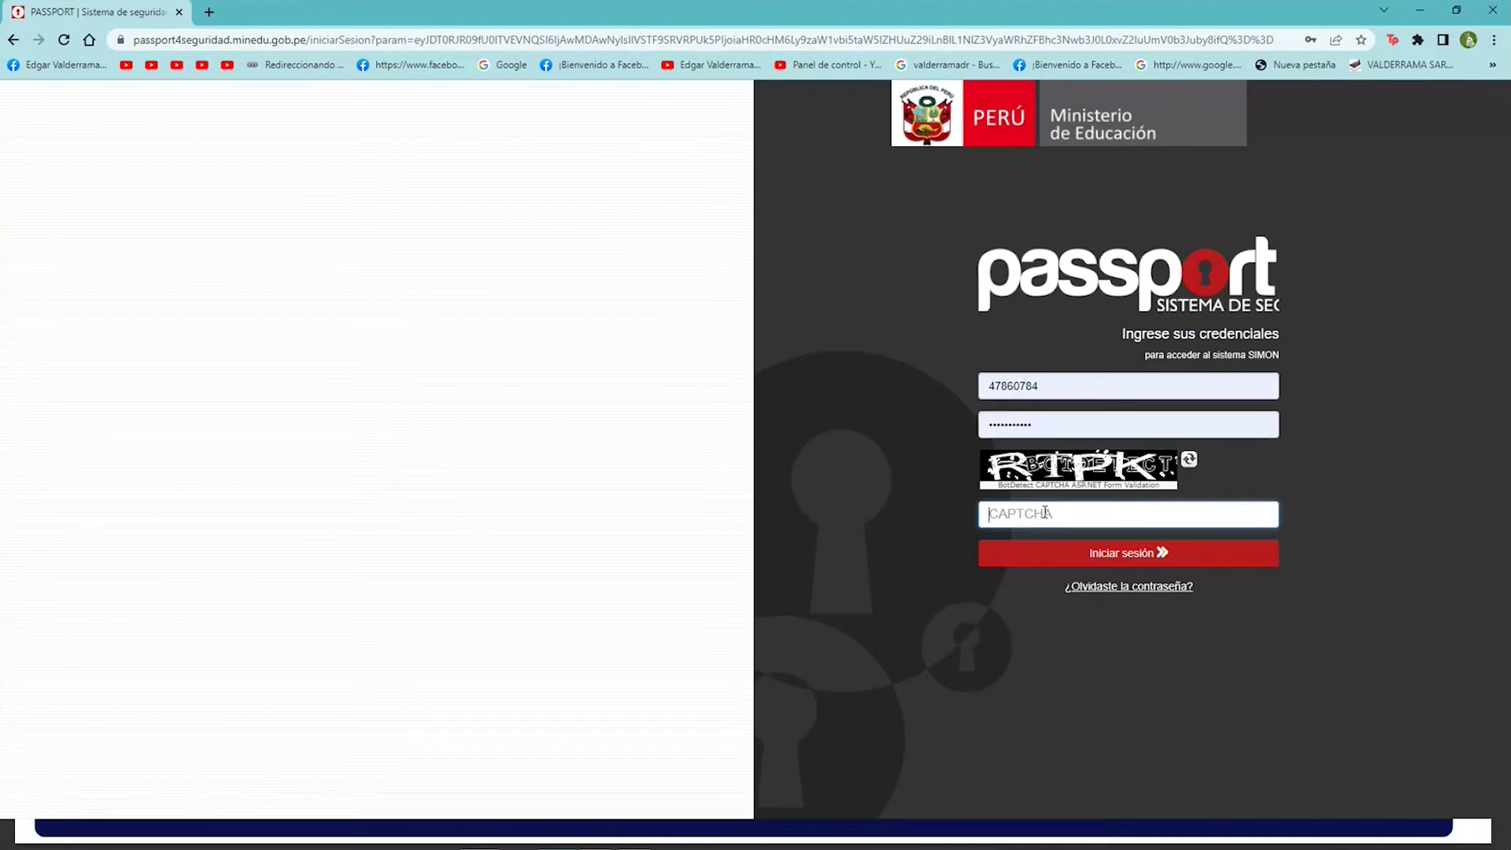
{"action": "type", "text": "RTPK"}
{"action": "left_click", "coordinate": [1091, 562]}
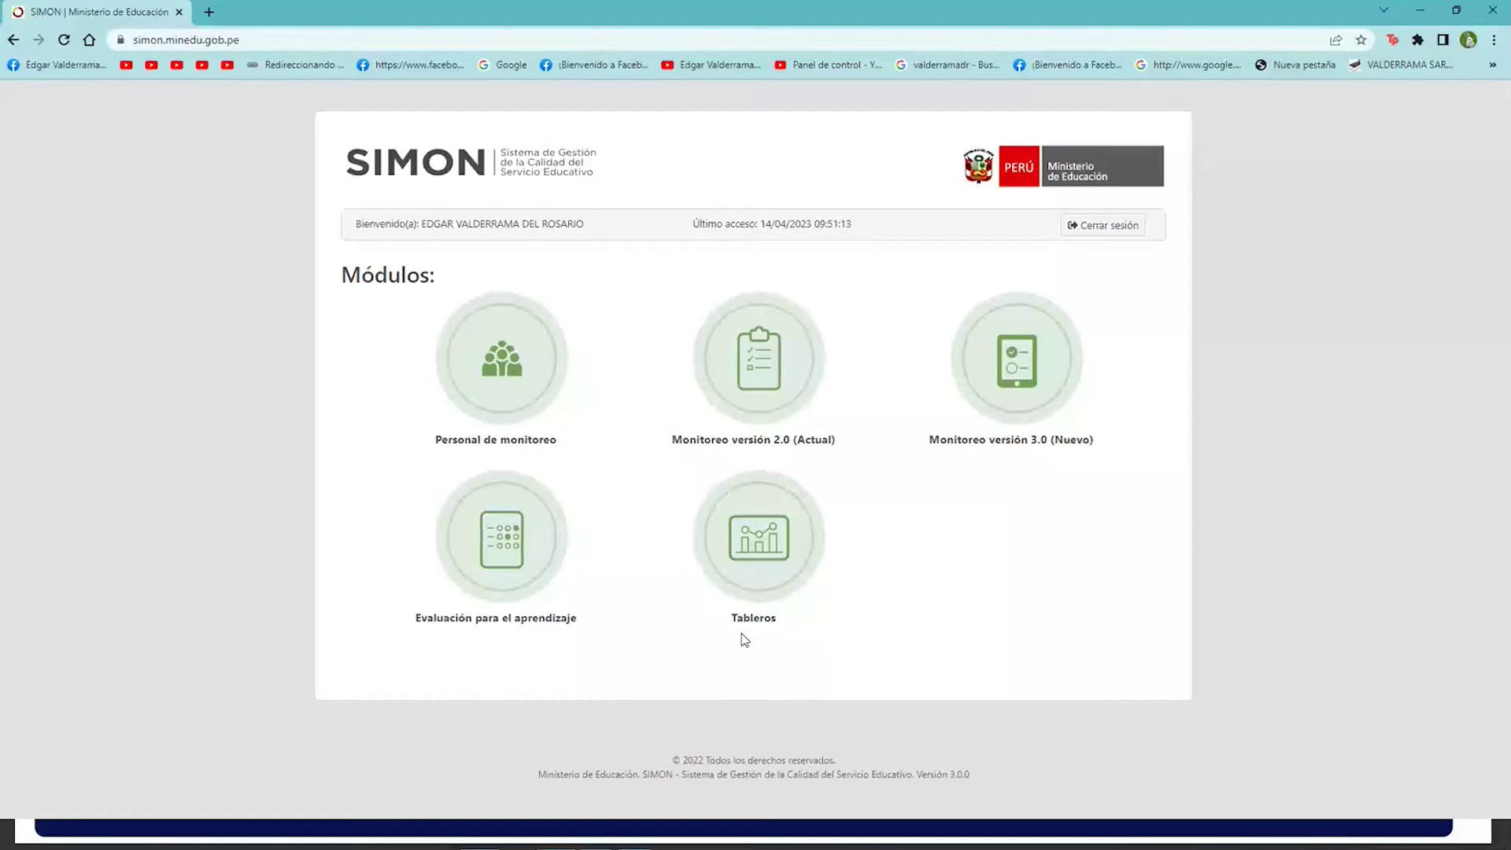
Step: Open the Tableros module and display the SIMON 2023 monitoring process reports
{"action": "left_click", "coordinate": [742, 551]}
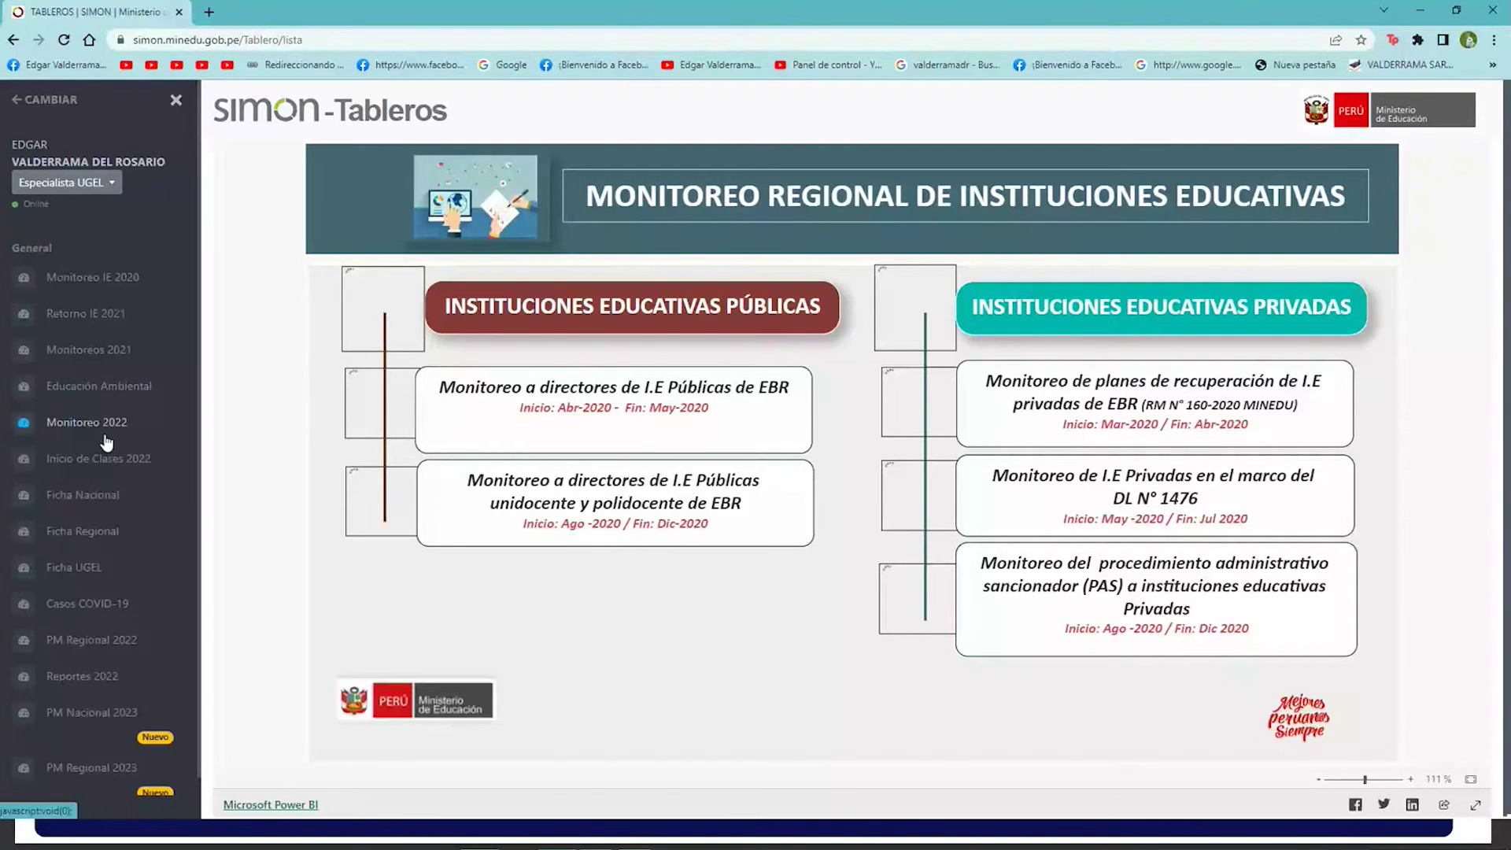
{"action": "scroll", "coordinate": [129, 779], "scroll_direction": "down", "scroll_amount": 1}
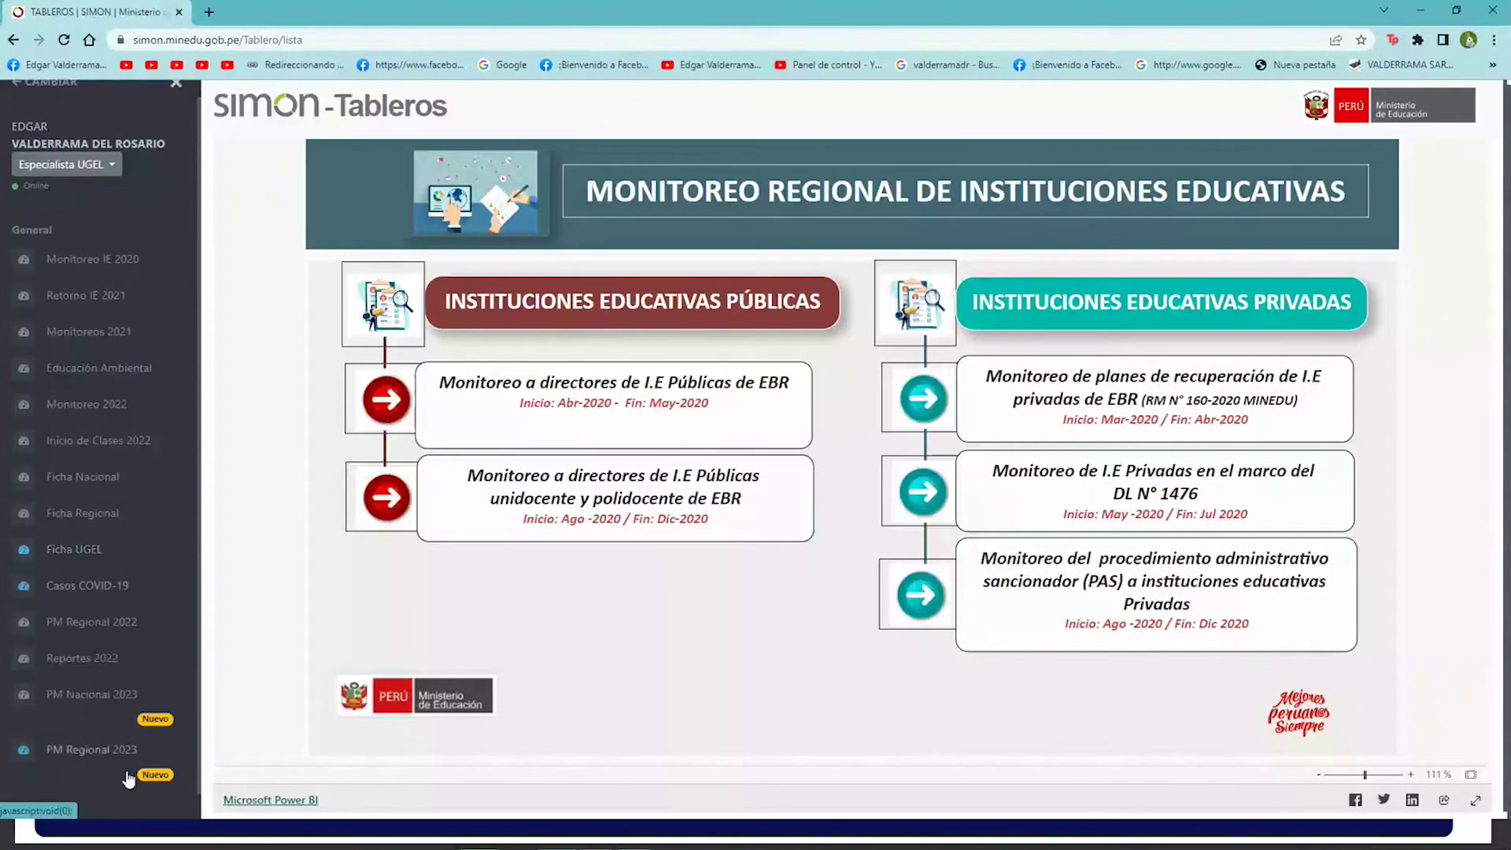
{"action": "left_click", "coordinate": [94, 701]}
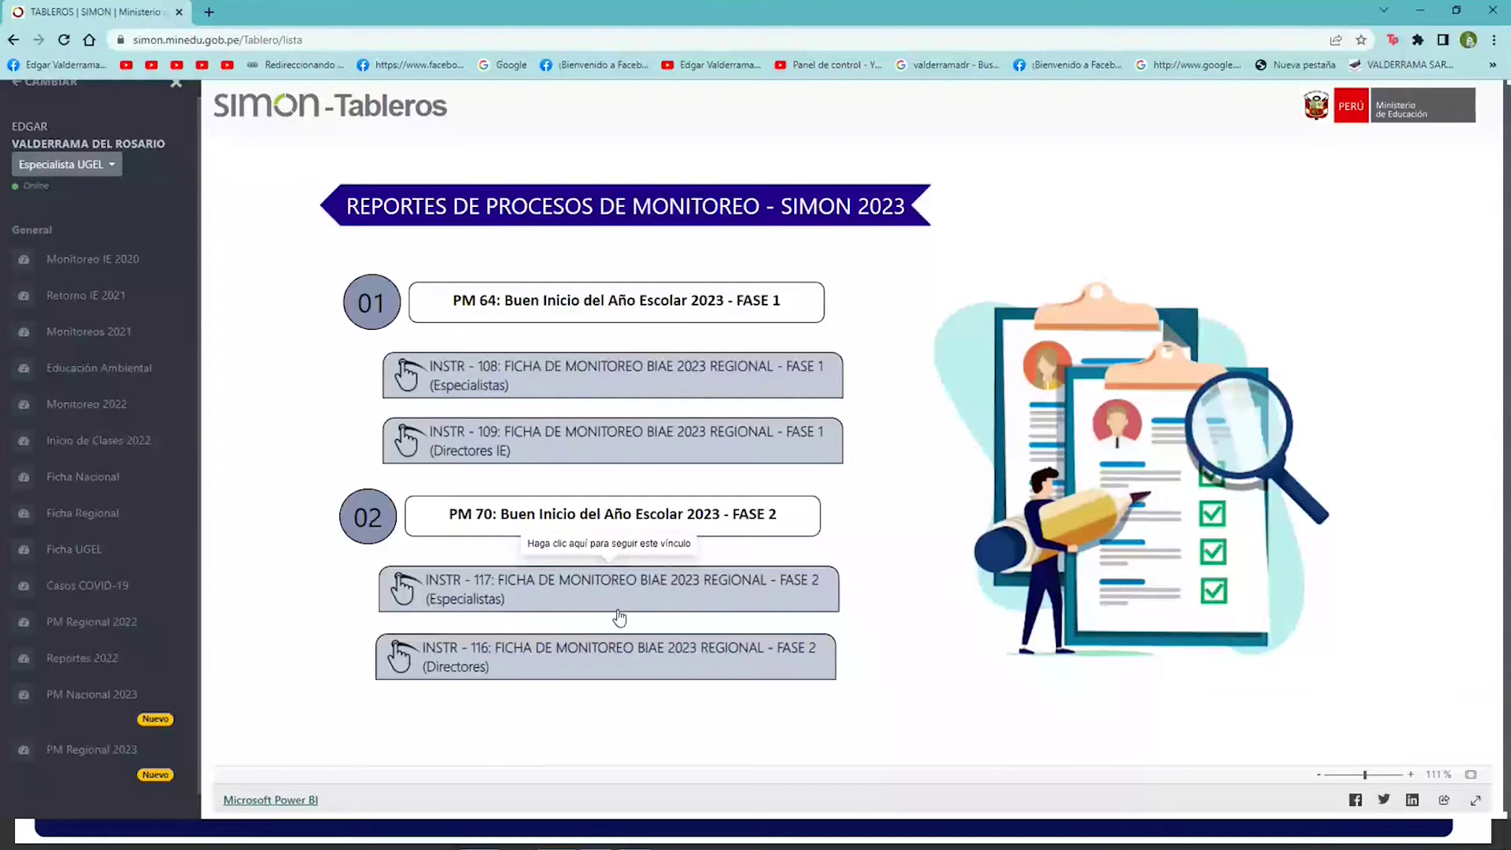
Step: Open the INSTR 117 Fase 2 specialists report and filter it to DRE AMAZONAS at the Primaria level, with its UGEL rows expanded
{"action": "left_click", "coordinate": [527, 605]}
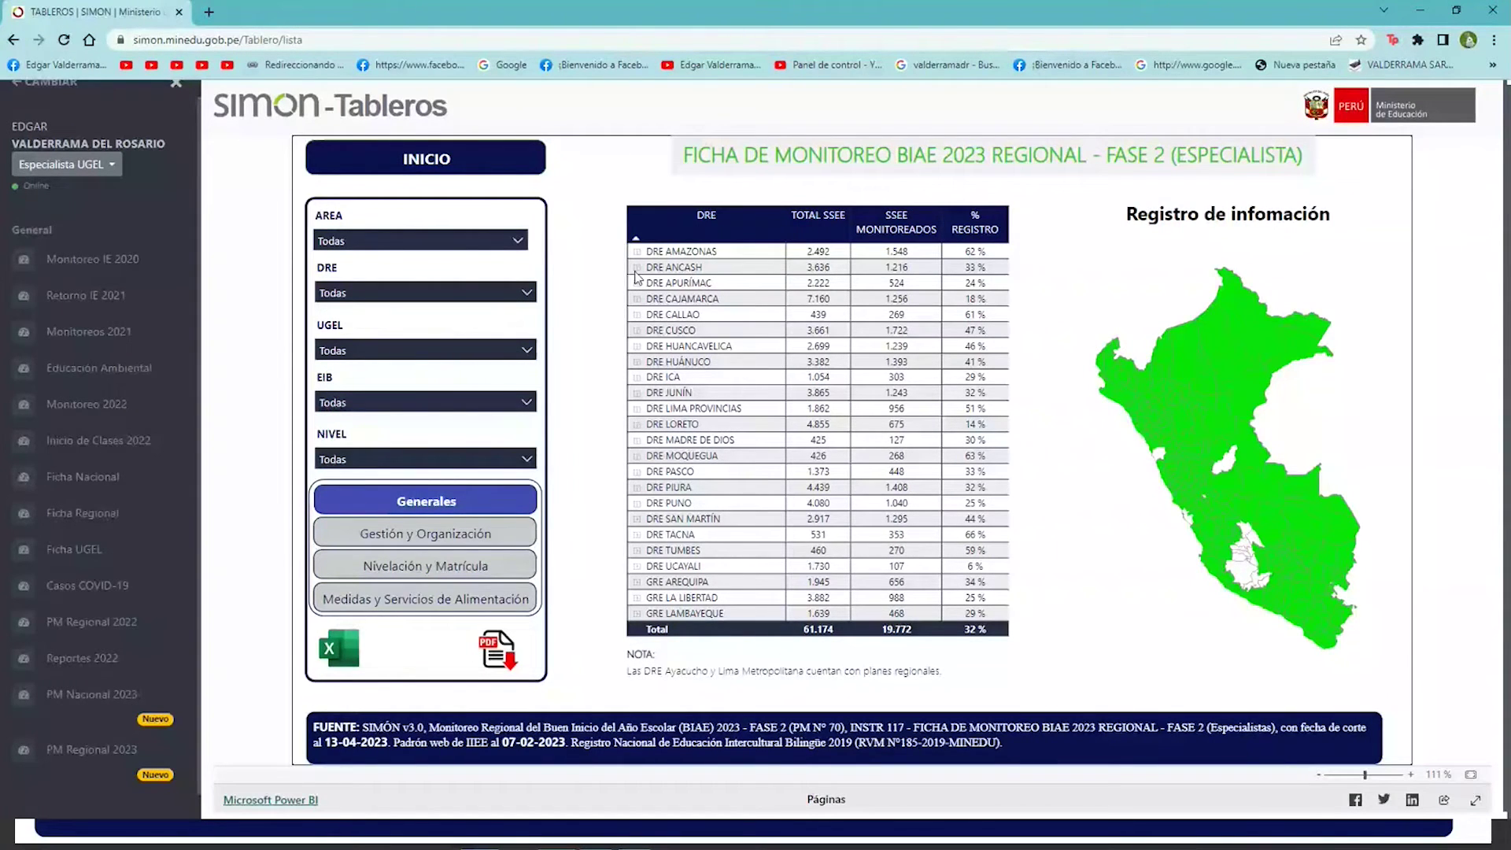
{"action": "left_click", "coordinate": [514, 298]}
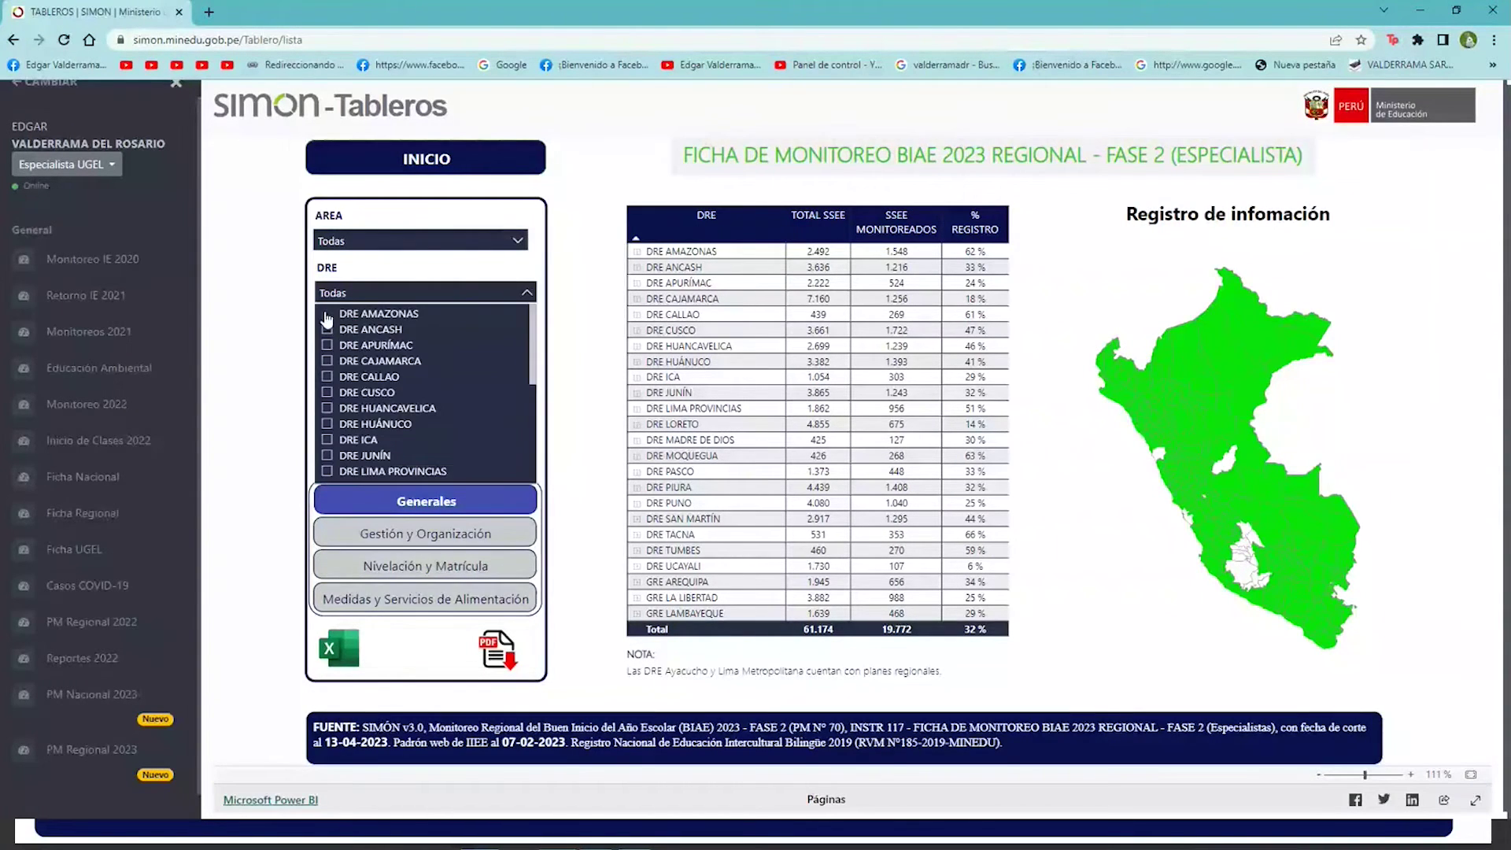
{"action": "left_click", "coordinate": [328, 315]}
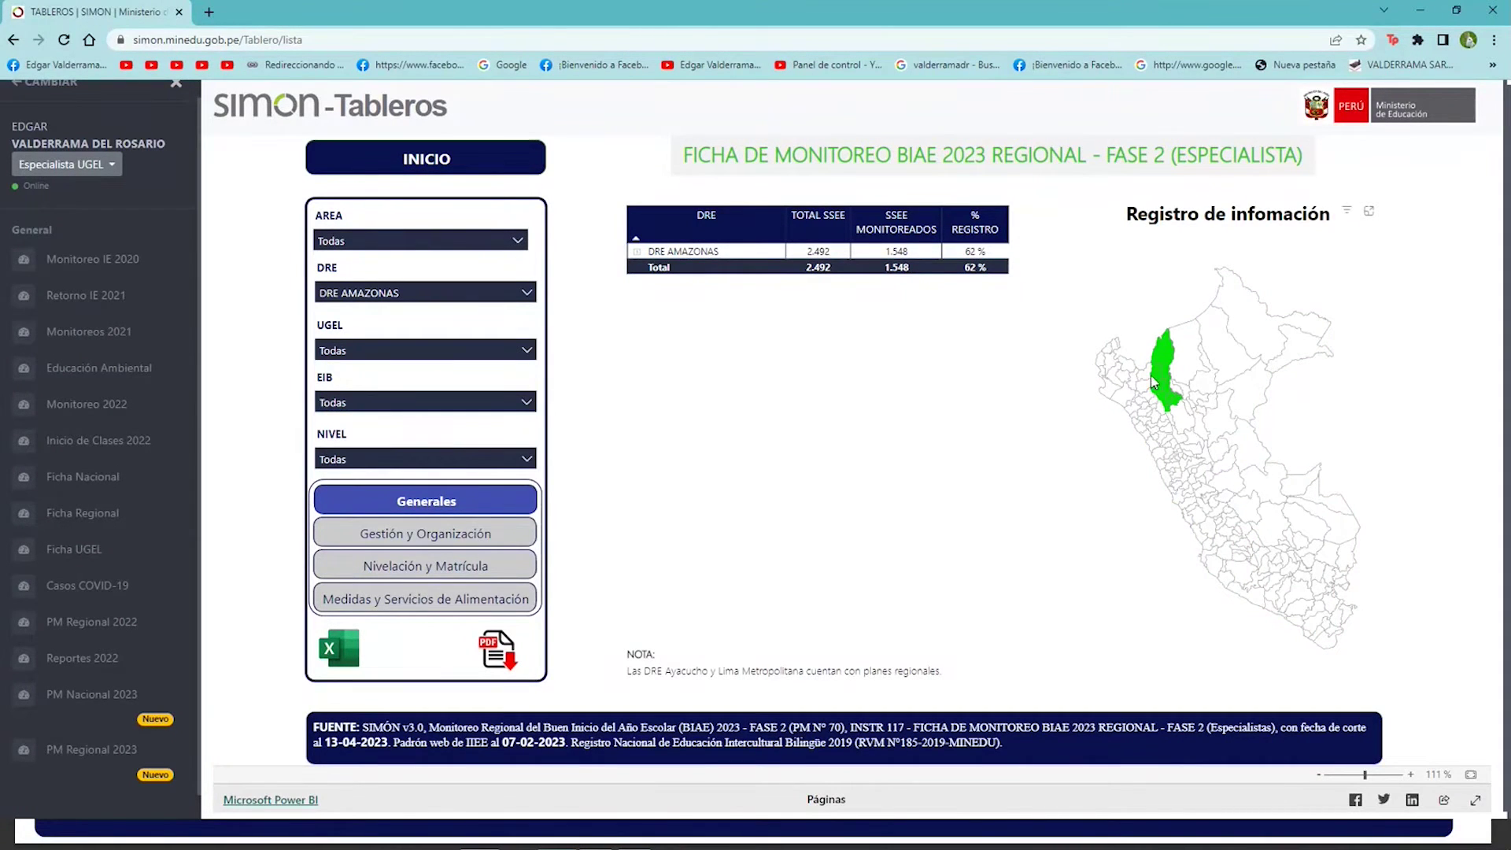
{"action": "left_click", "coordinate": [636, 252]}
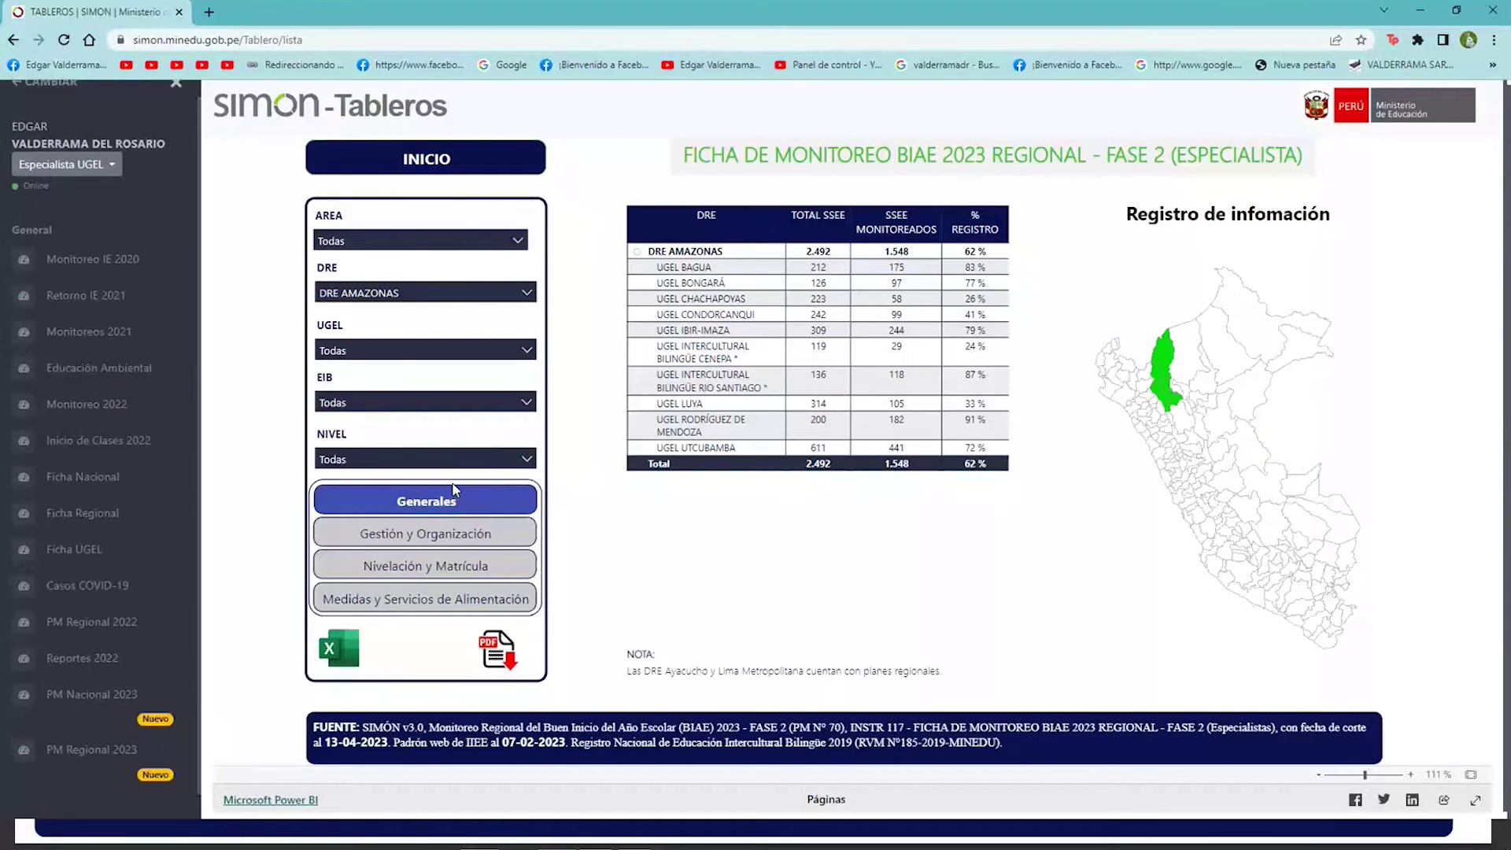
{"action": "left_click", "coordinate": [457, 461]}
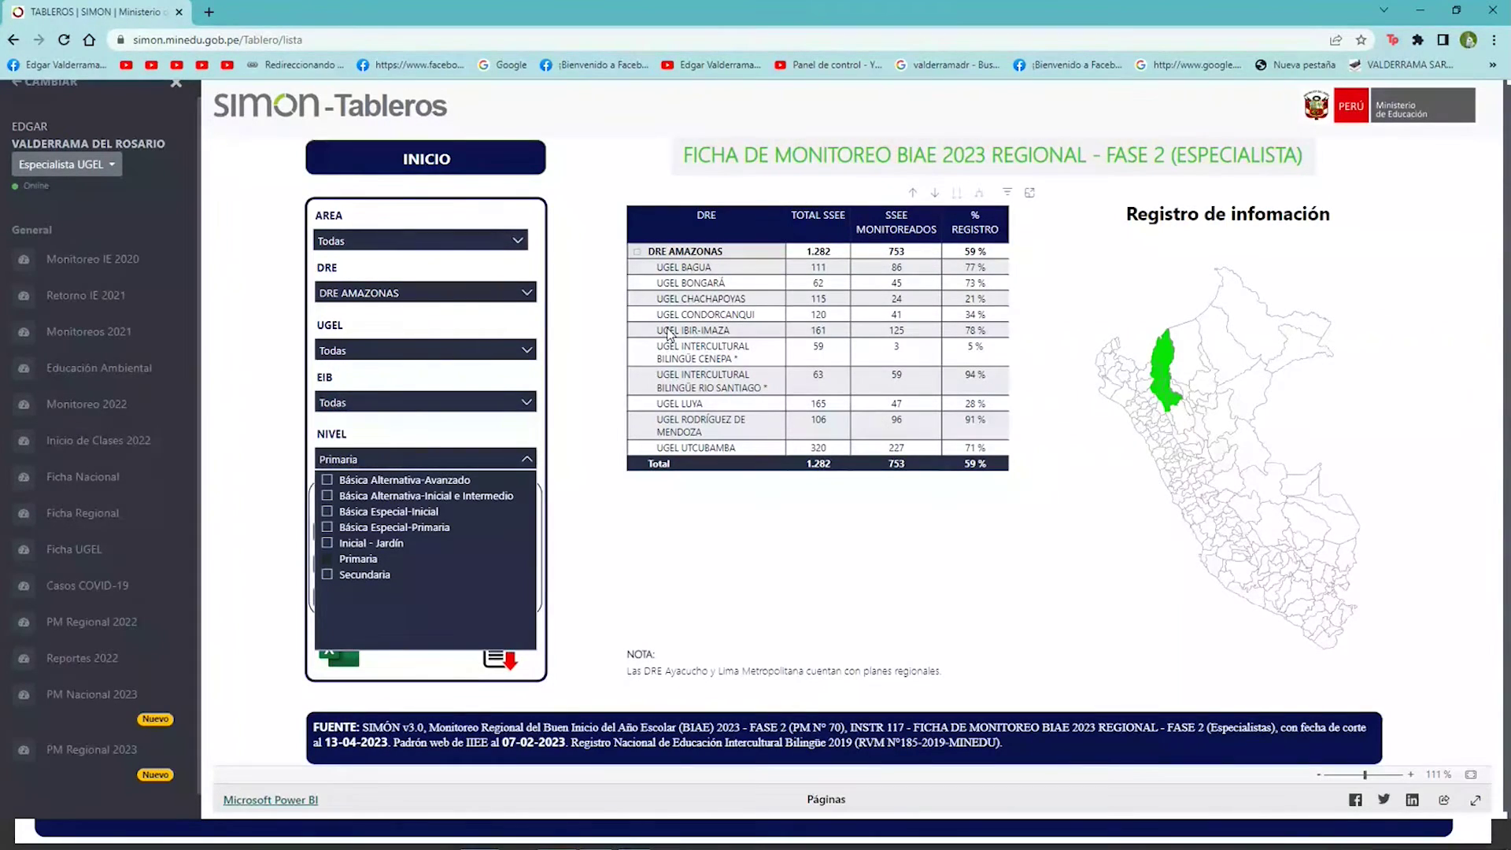
{"action": "left_click", "coordinate": [772, 565]}
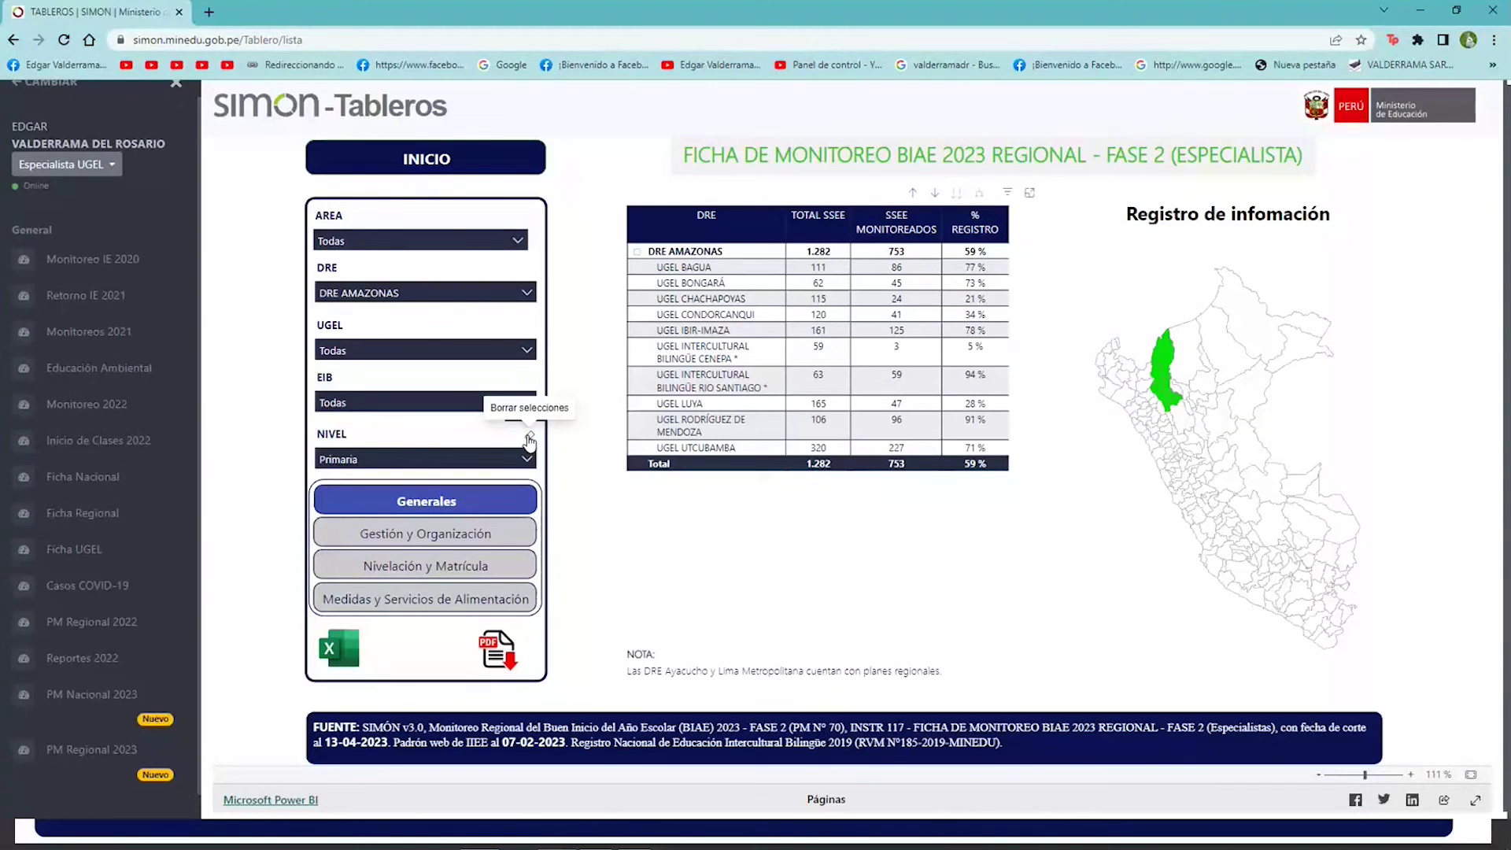
Step: Clear the NIVEL and DRE filters and collapse the UGEL rows under DRE AMAZONAS
{"action": "left_click", "coordinate": [529, 438]}
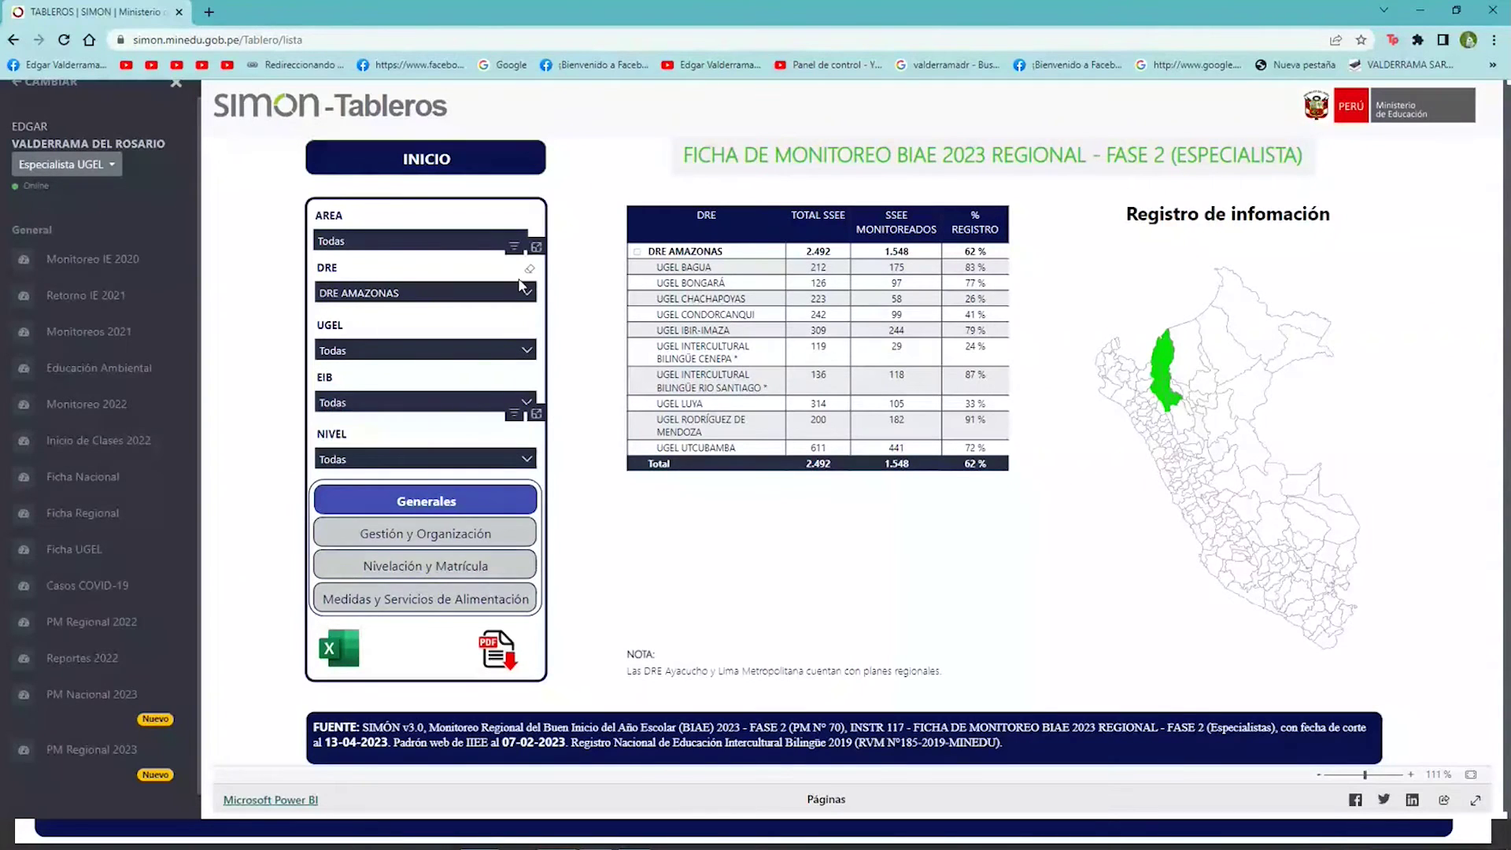
{"action": "left_click", "coordinate": [530, 270]}
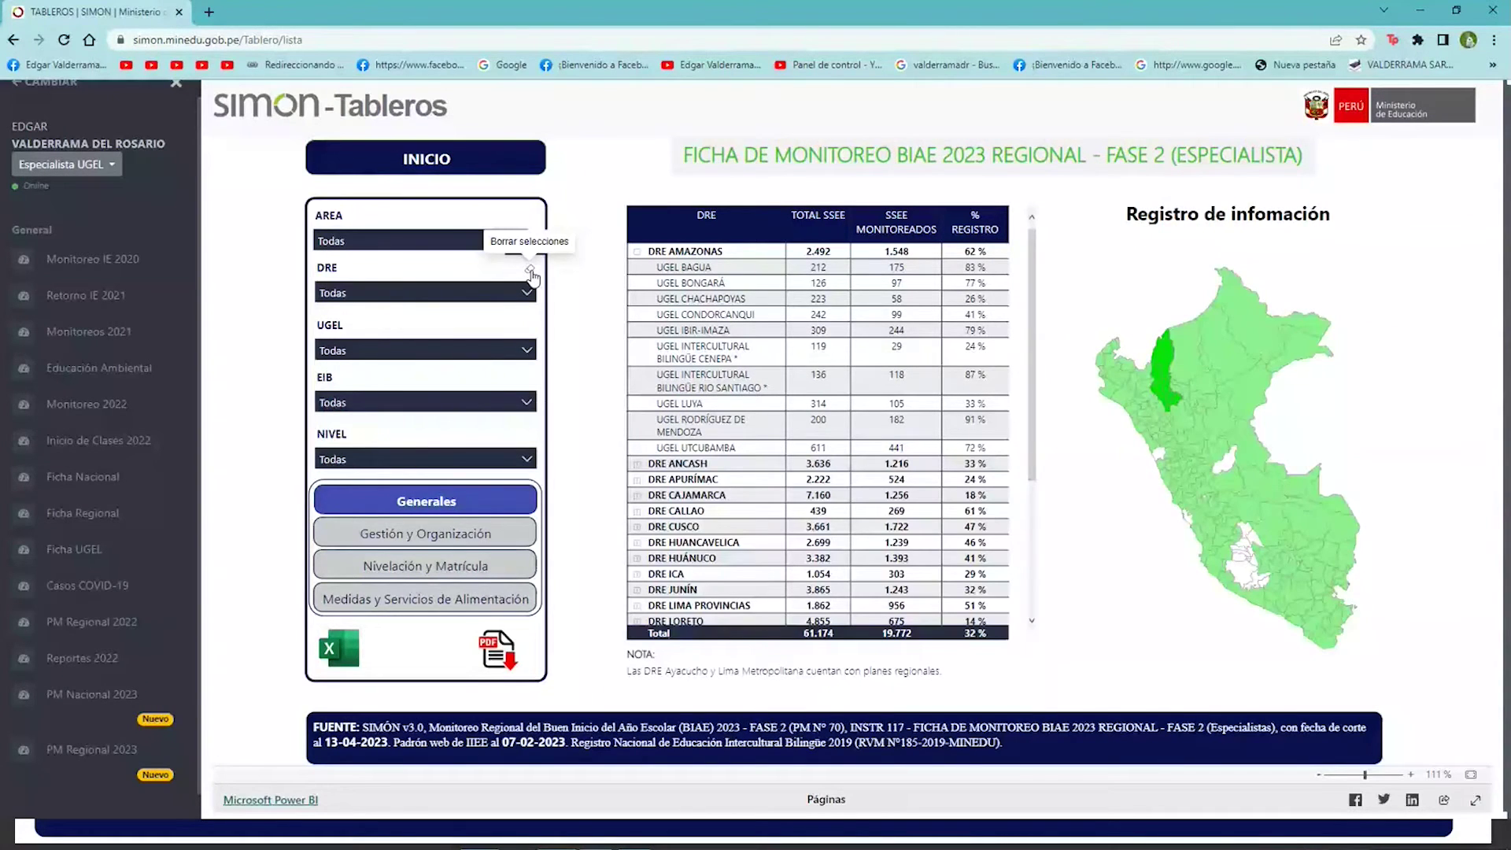
{"action": "left_click", "coordinate": [638, 252]}
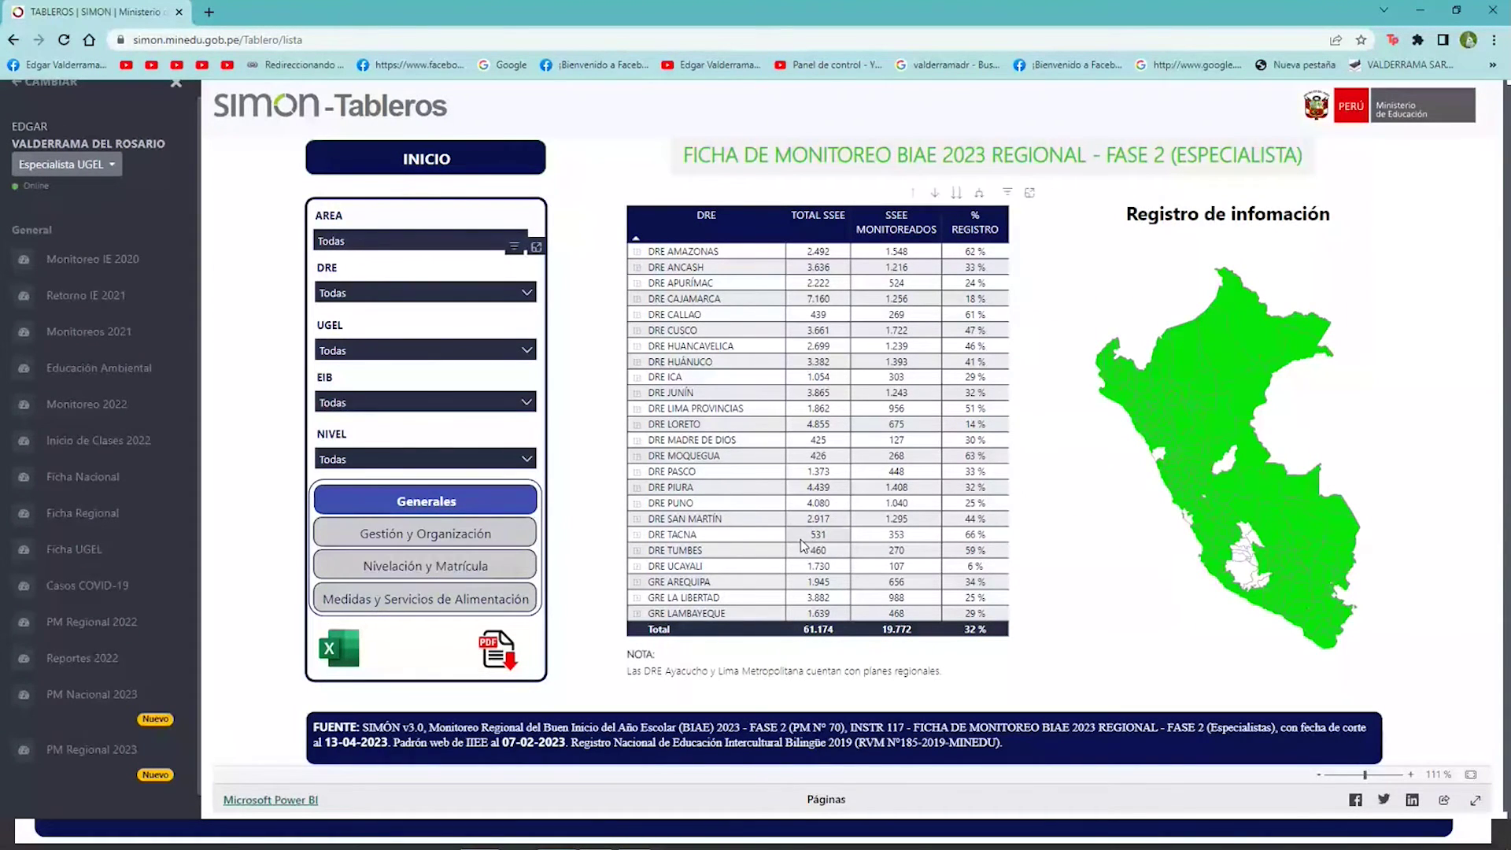
Step: Display the Gestión y Organización results of the report for the Secundaria level
{"action": "left_click", "coordinate": [387, 540]}
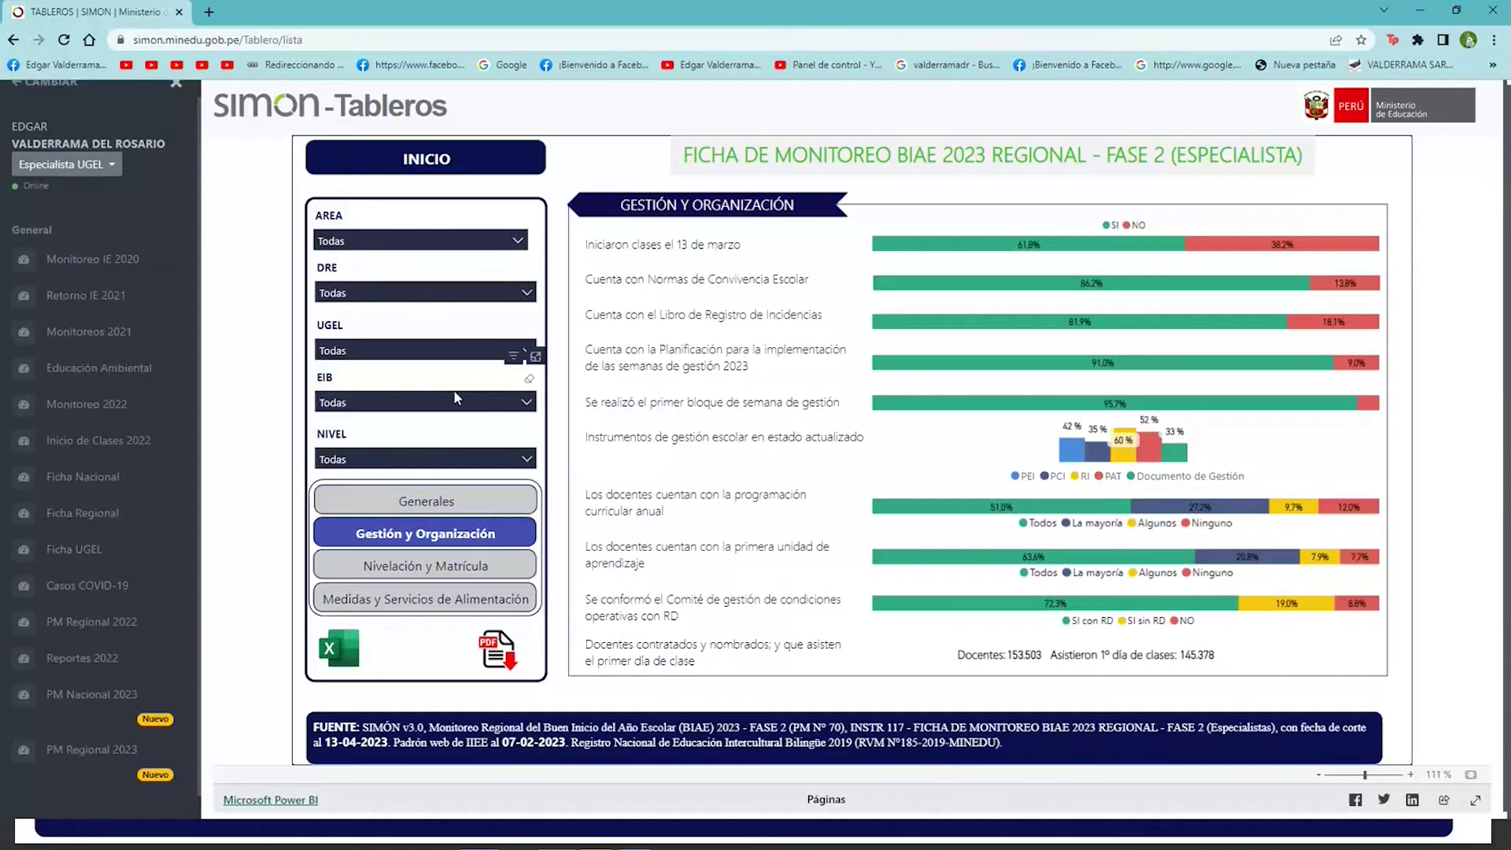
{"action": "left_click", "coordinate": [508, 459]}
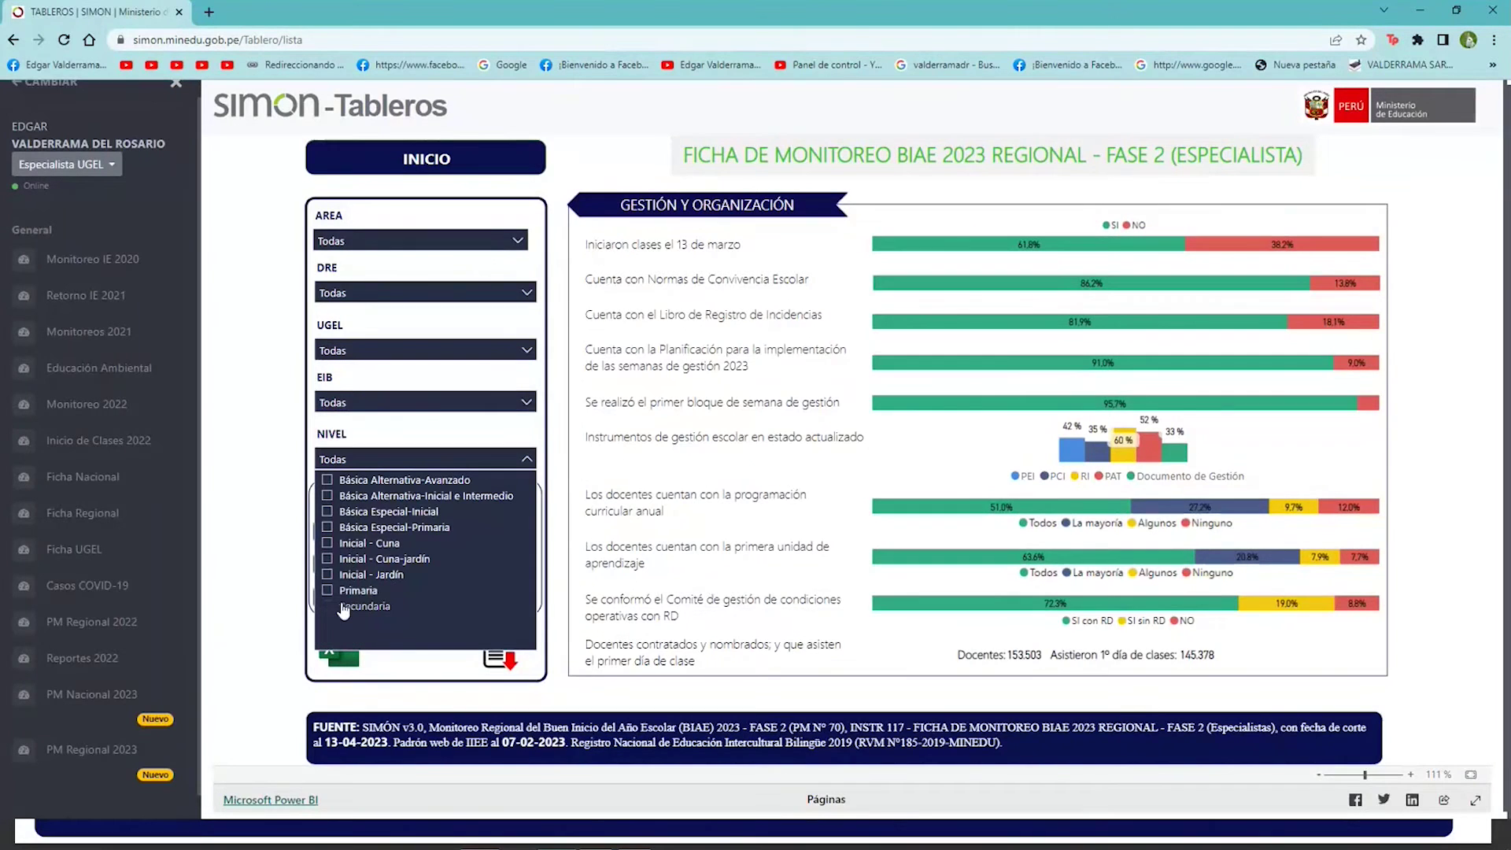
{"action": "left_click", "coordinate": [344, 607]}
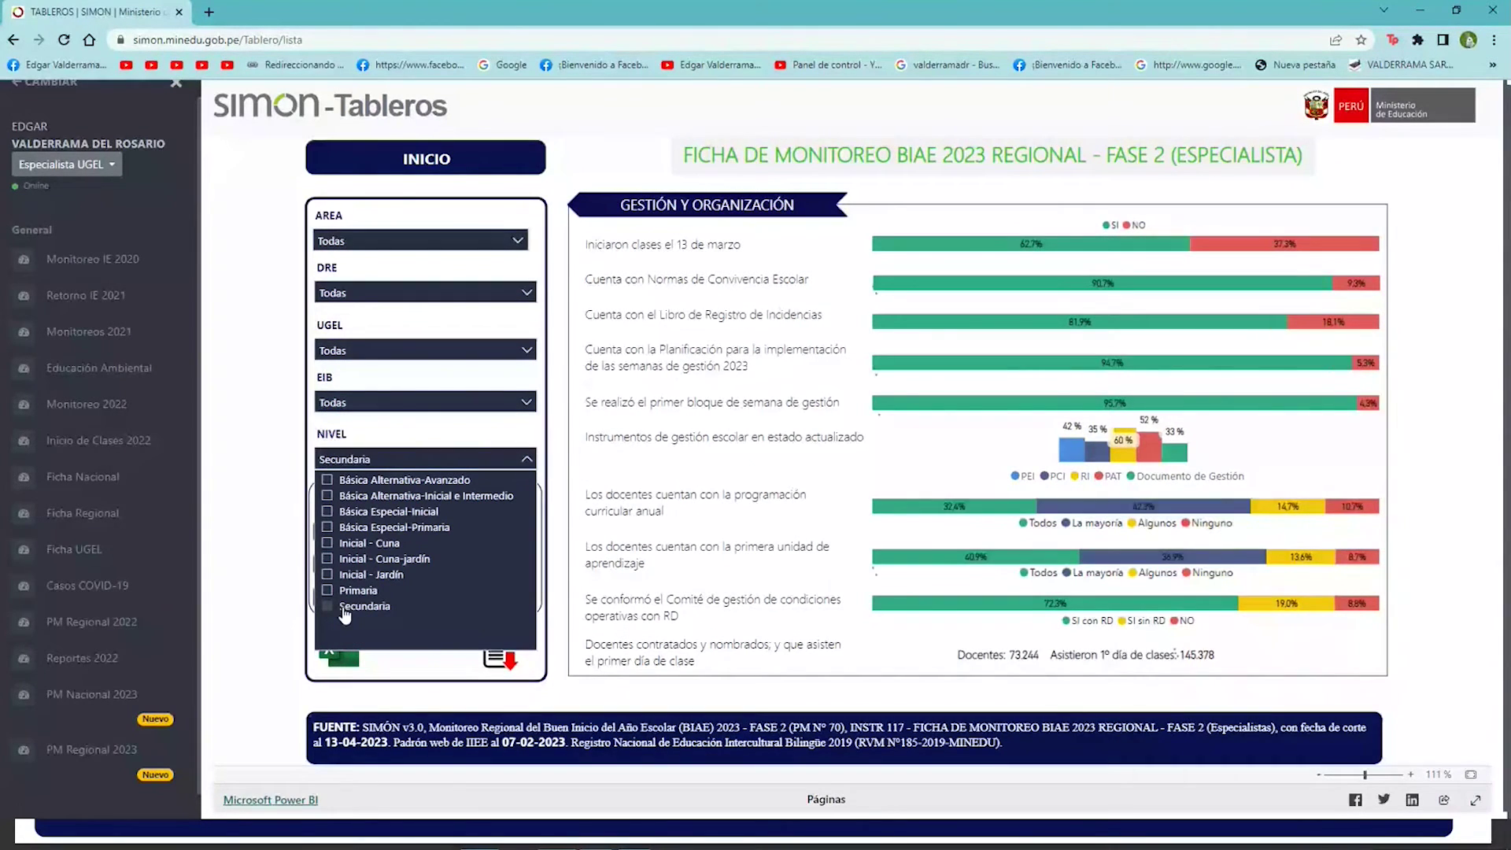
{"action": "left_click", "coordinate": [658, 140]}
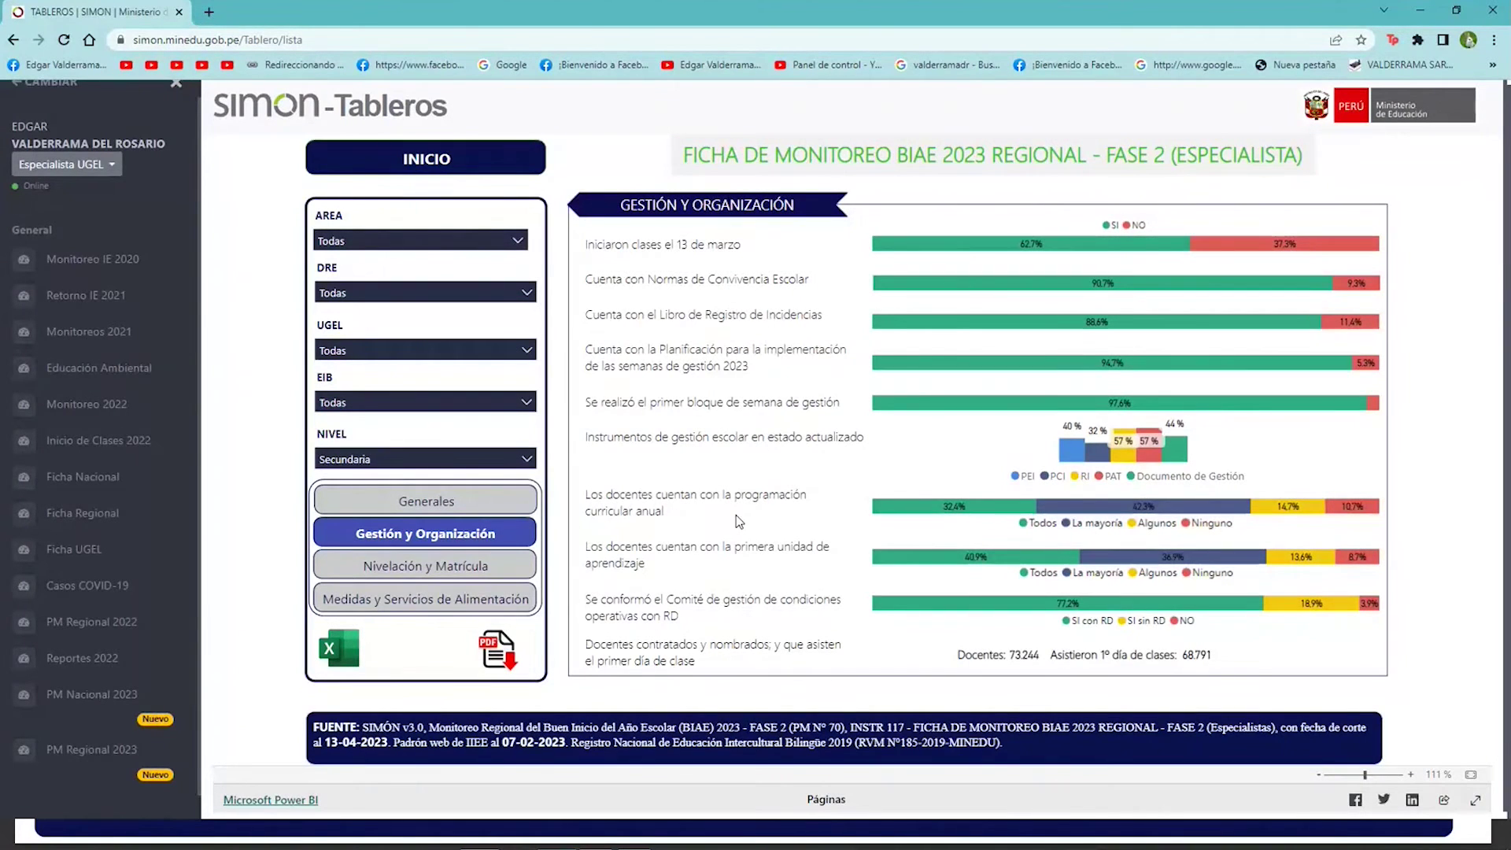
Step: Clear the NIVEL filter and display the Nivelación y Matrícula results
{"action": "left_click", "coordinate": [514, 414]}
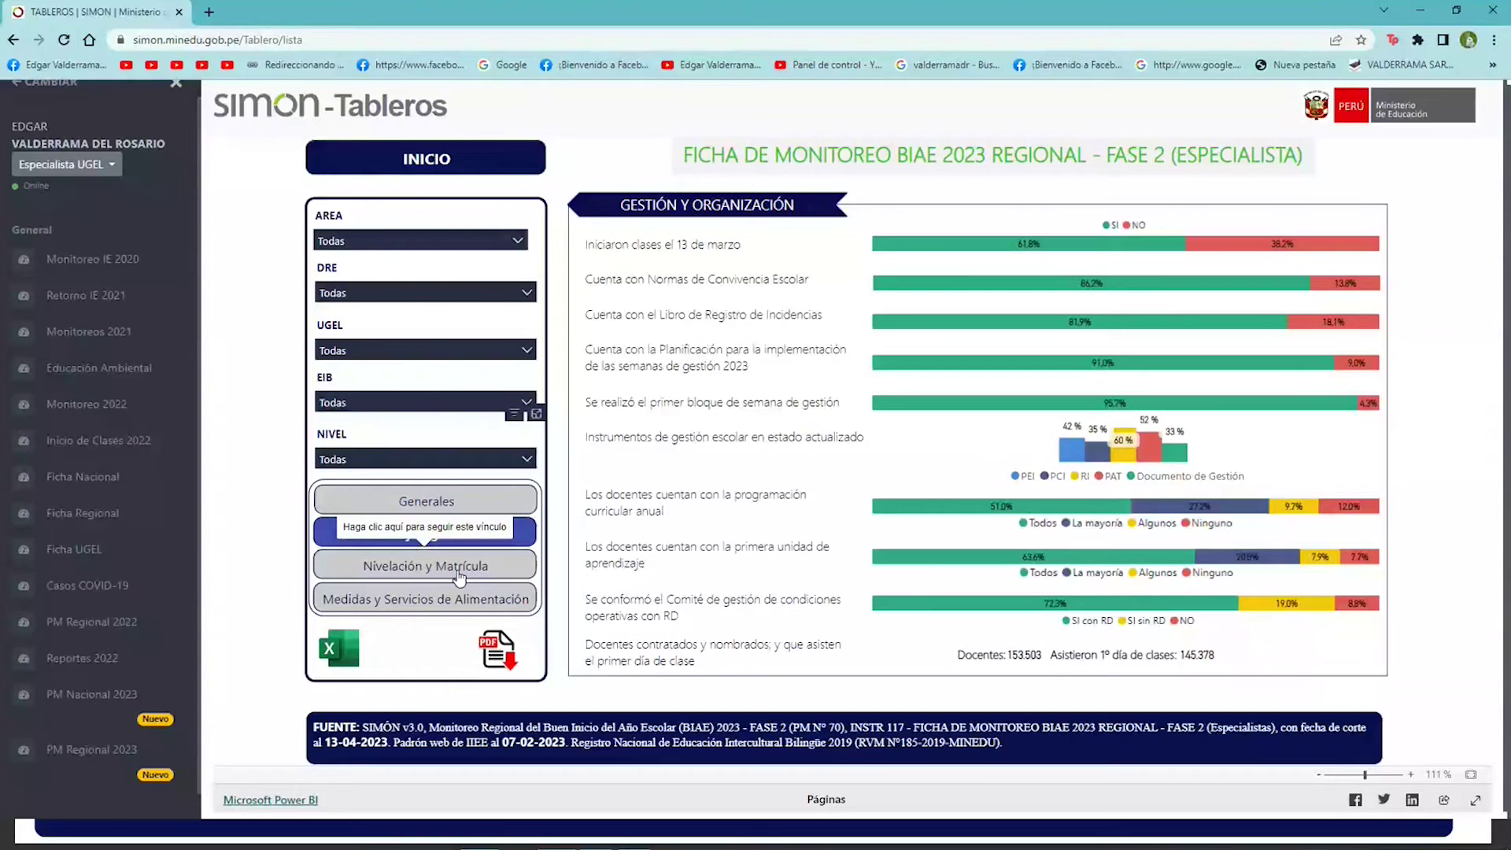
{"action": "left_click", "coordinate": [460, 578]}
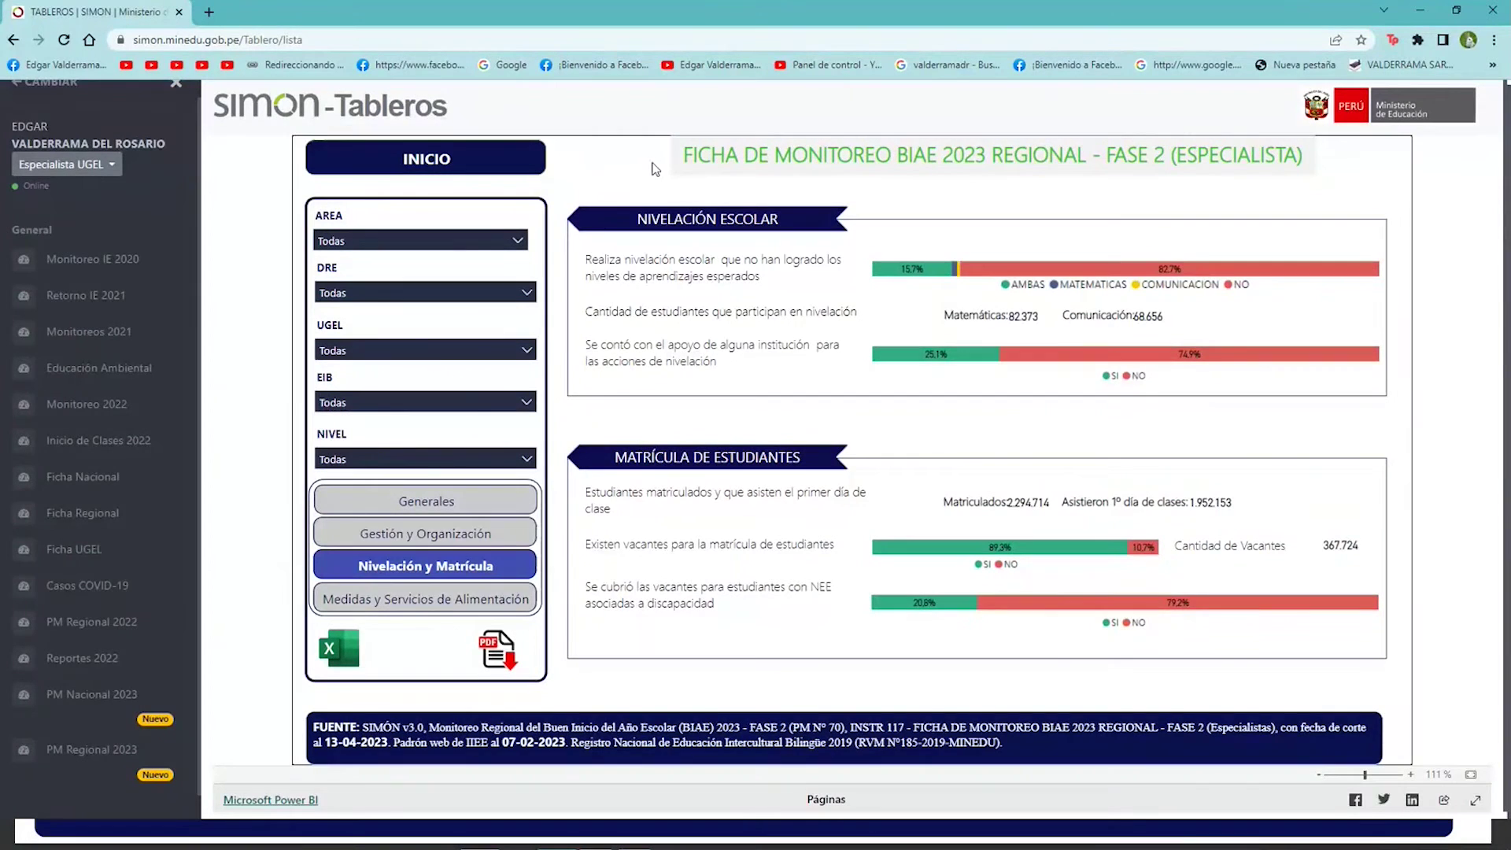
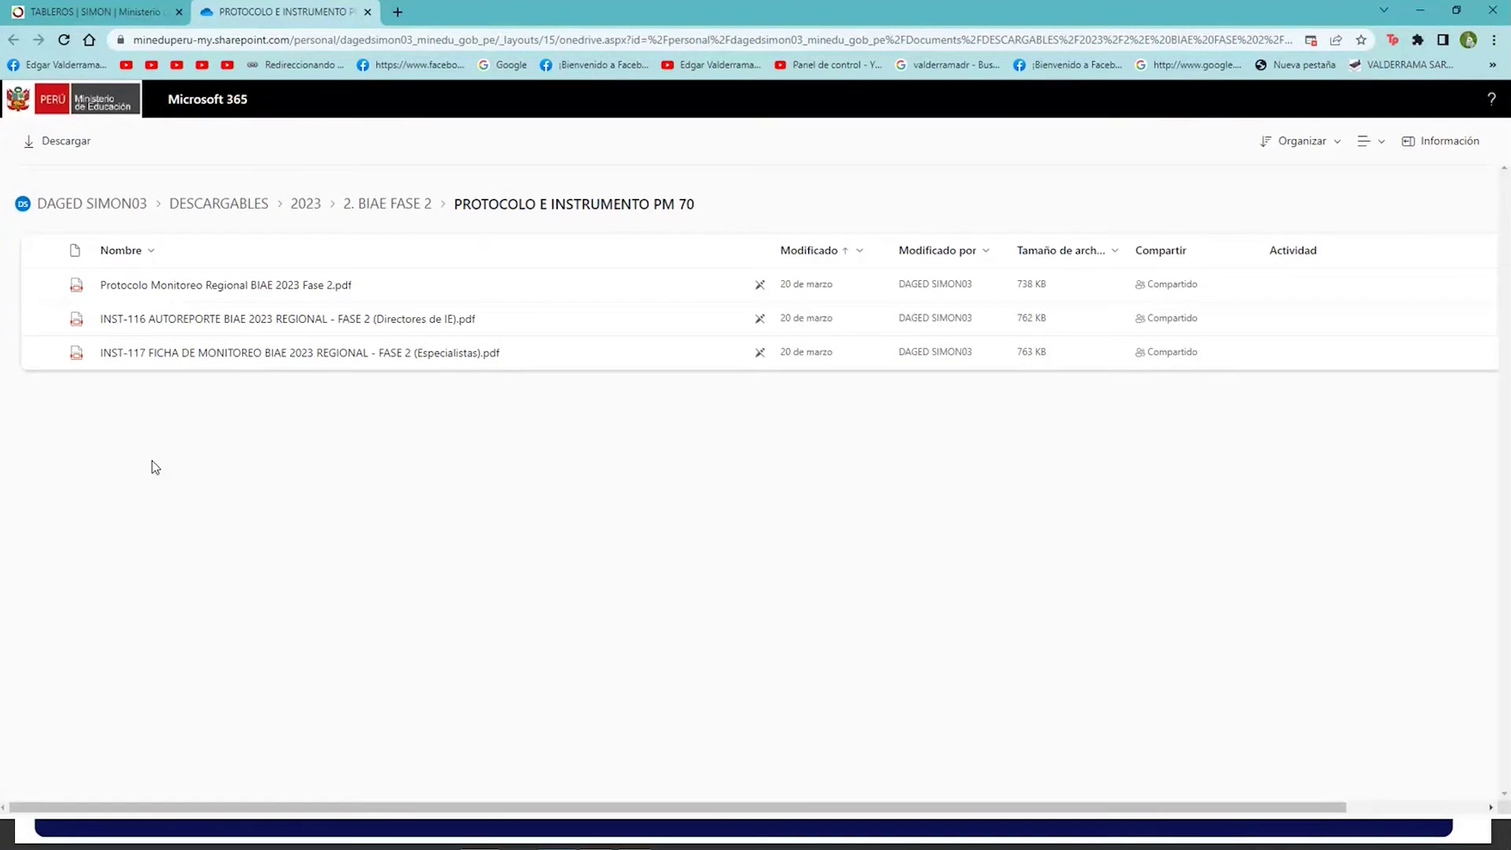
Step: Return to the Tableros report, open its Excel report for specialists and download a copy of the workbook
{"action": "left_click", "coordinate": [130, 6]}
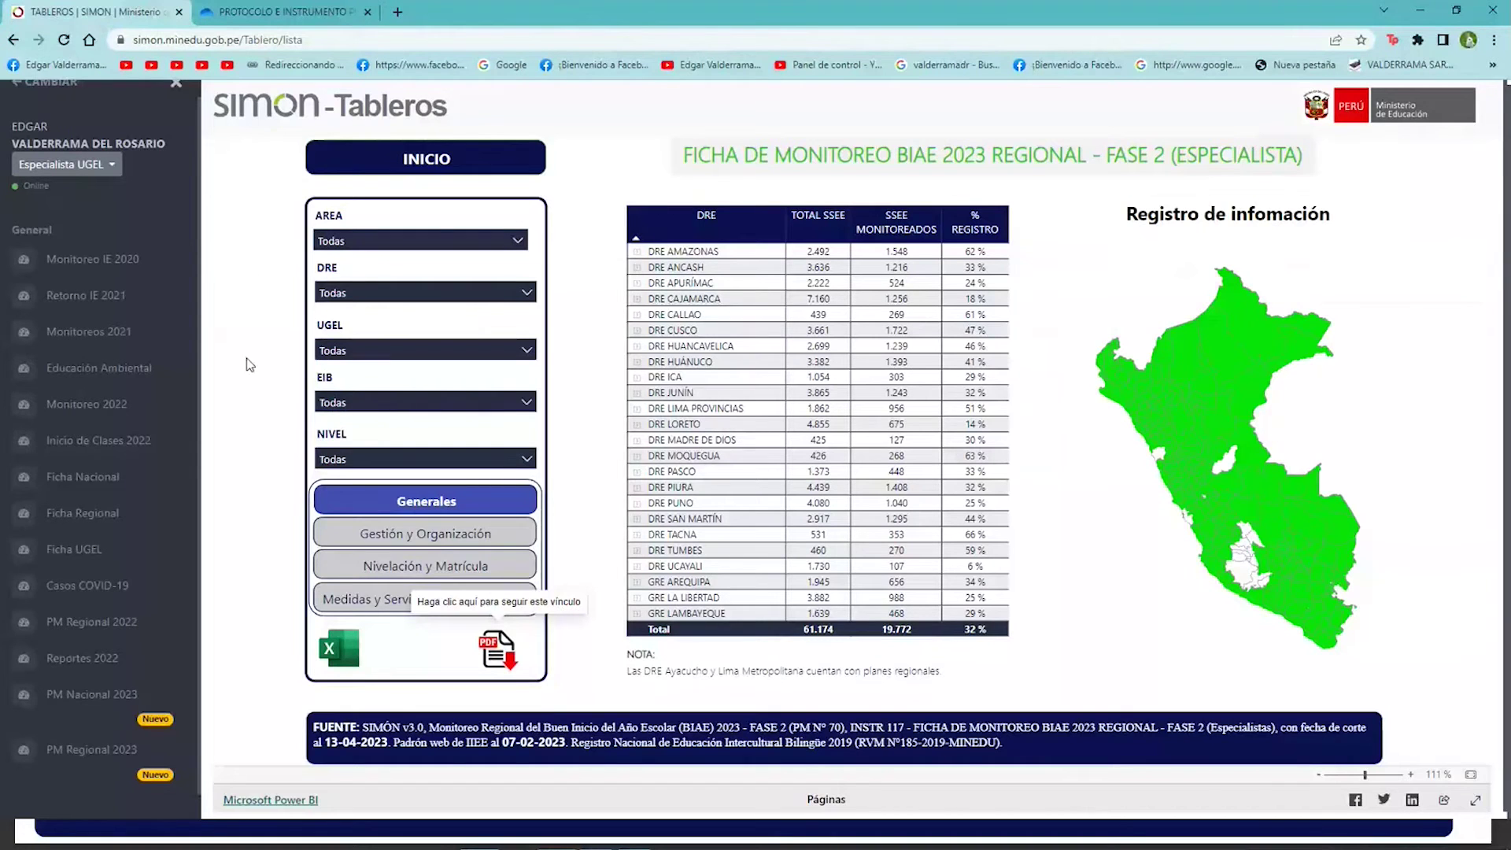
{"action": "left_click", "coordinate": [346, 654]}
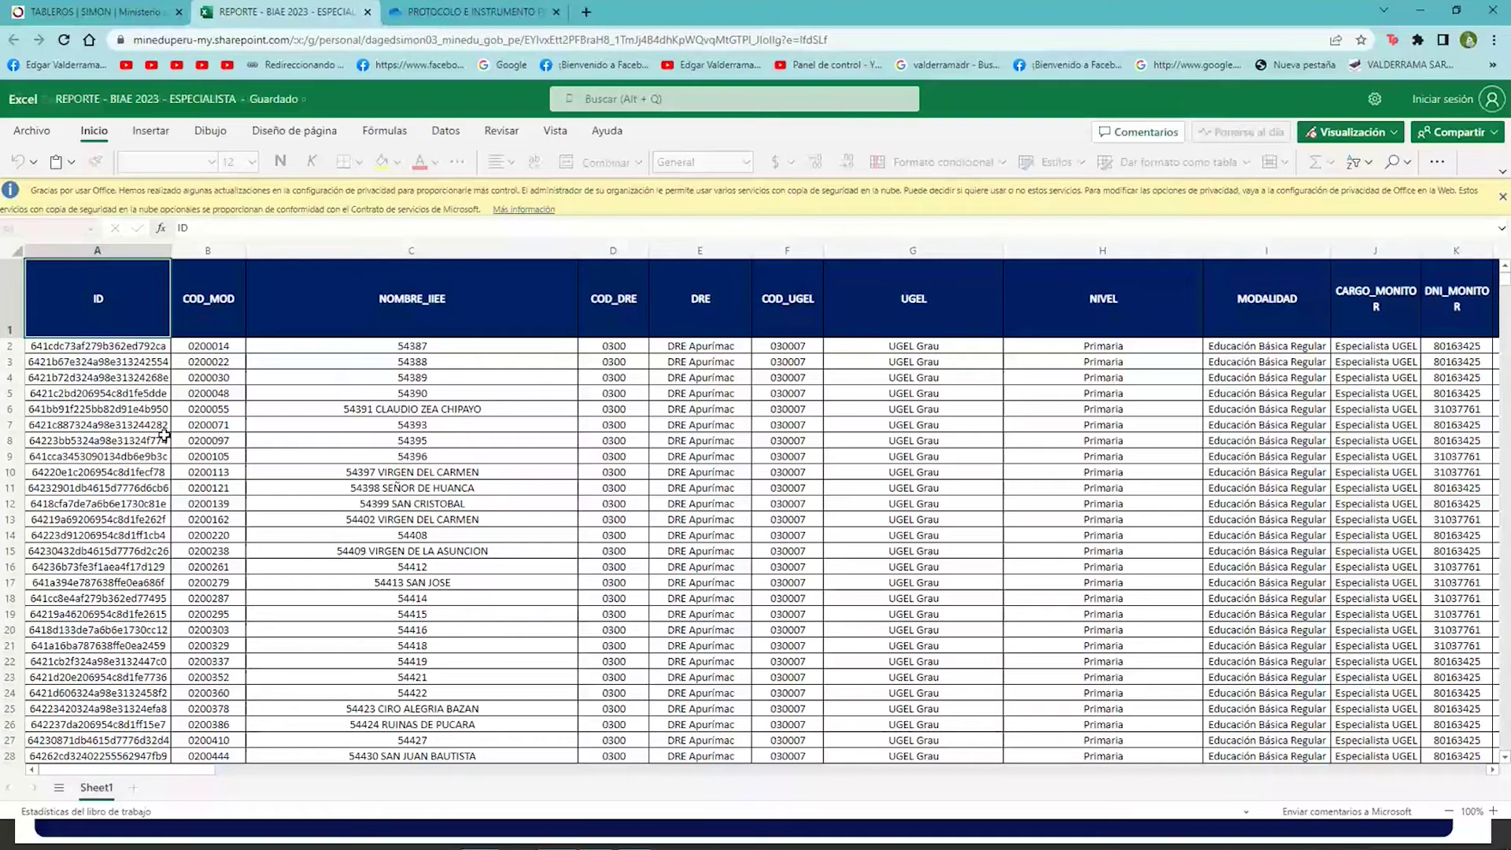
{"action": "left_click", "coordinate": [35, 131]}
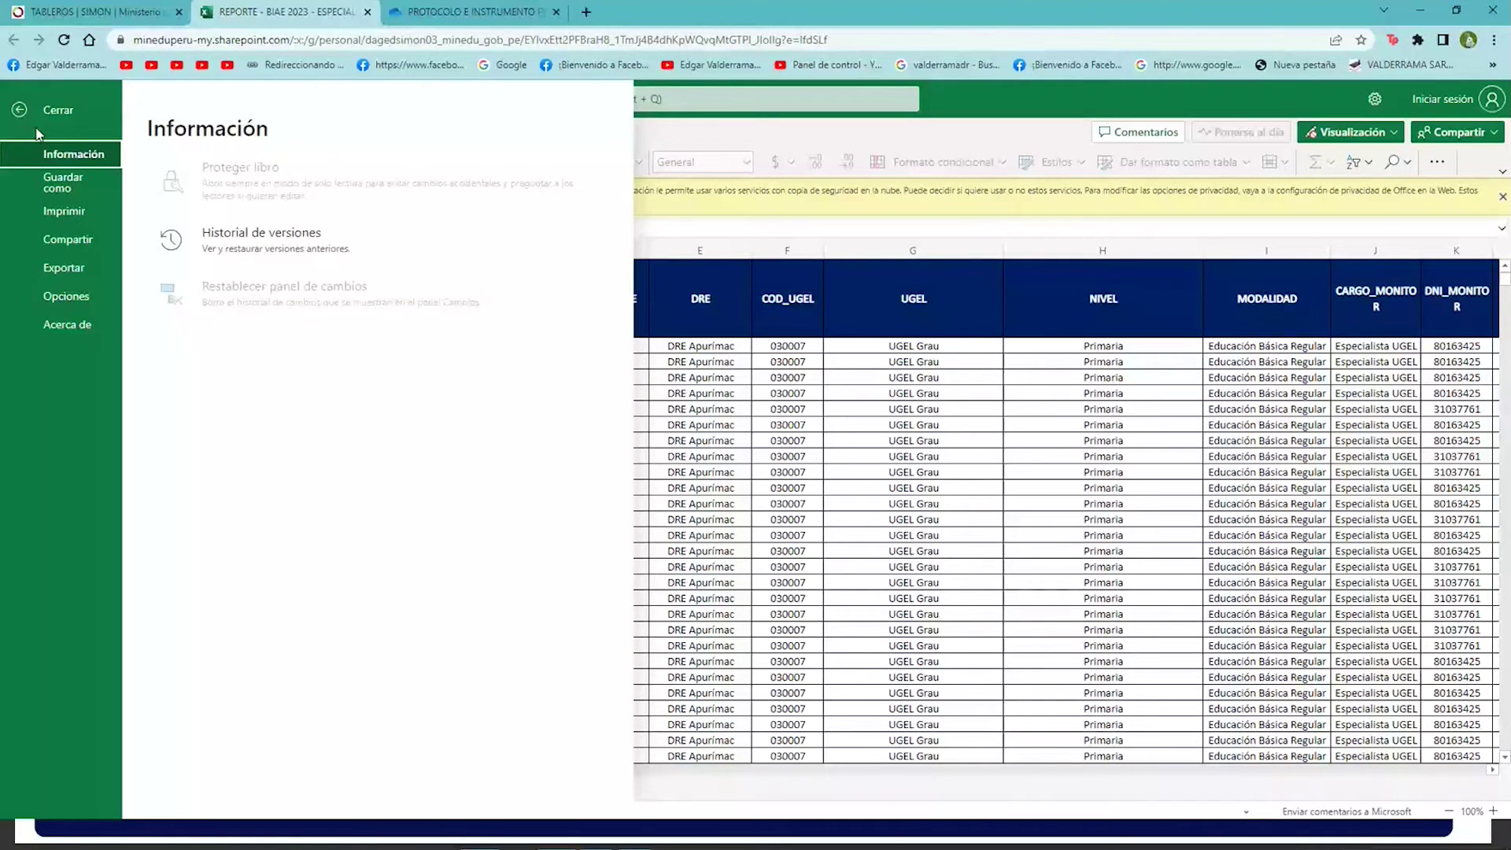
{"action": "left_click", "coordinate": [90, 183]}
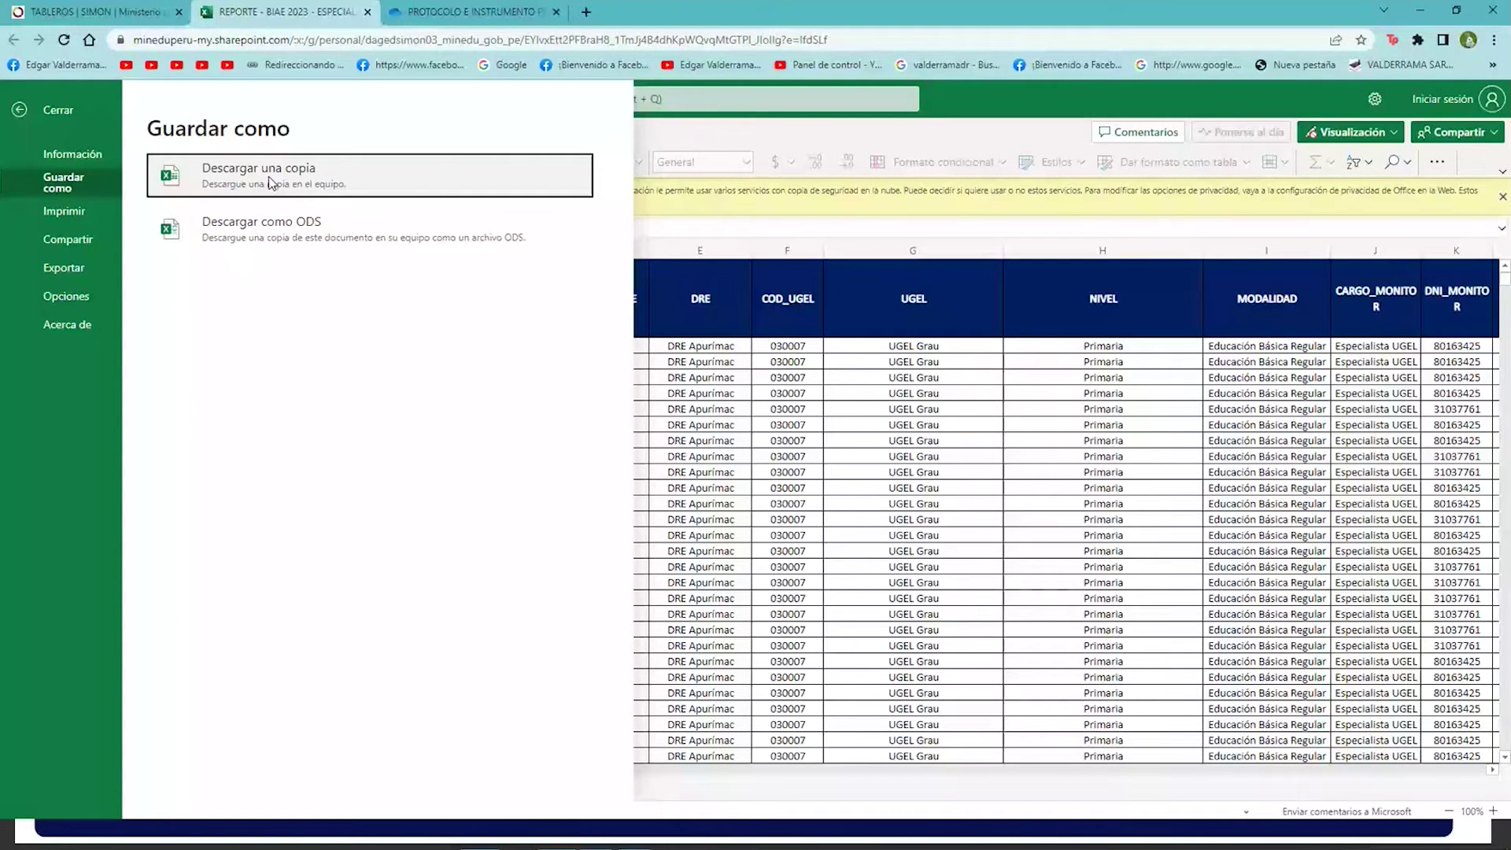
{"action": "left_click", "coordinate": [267, 177]}
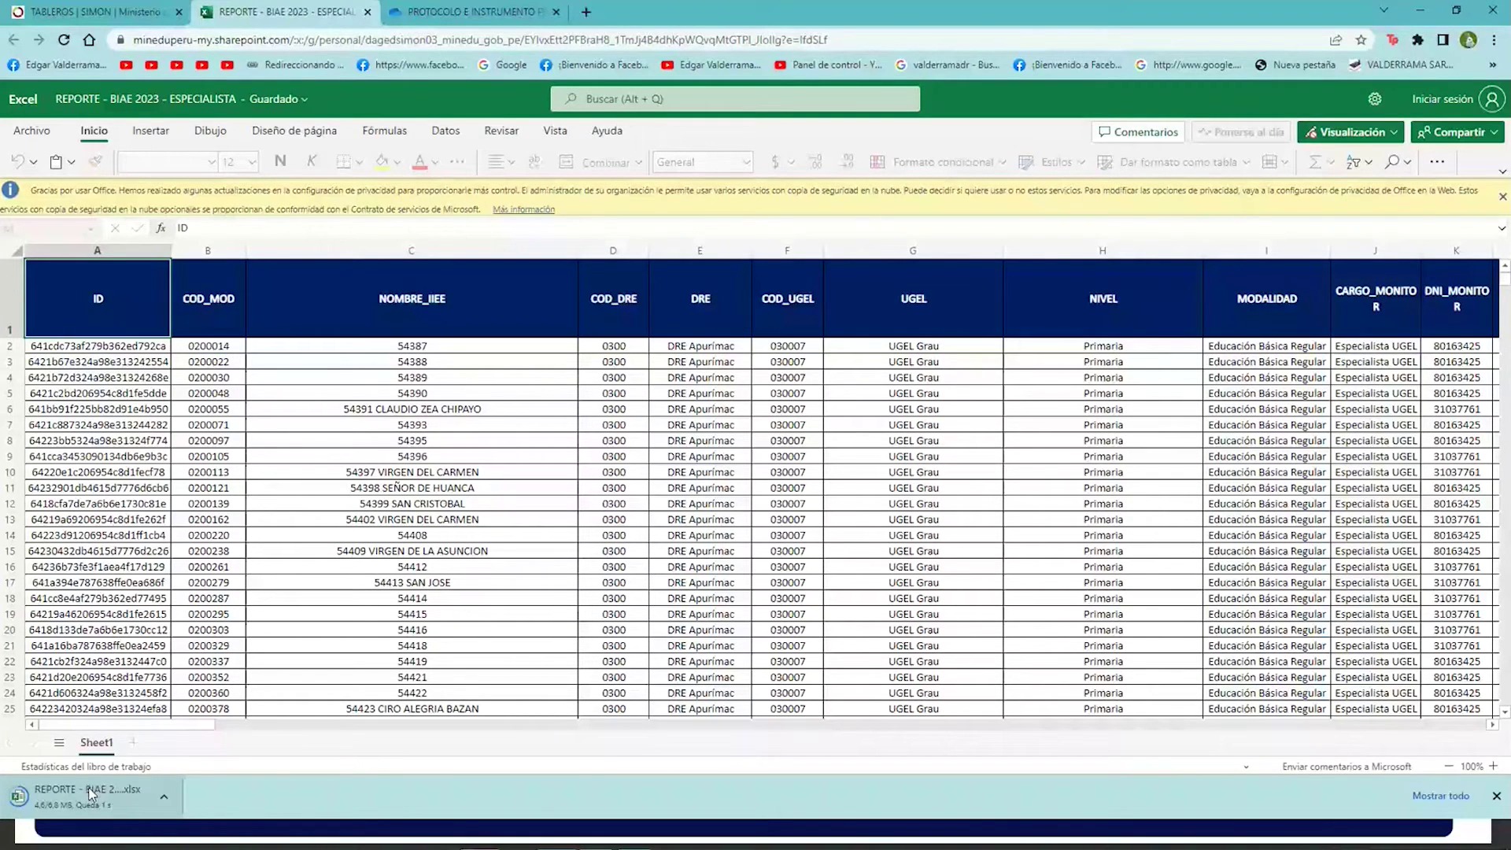
Step: Open the downloaded REPORTE - BIAE 2023 - ESPECIALISTA workbook in Excel, enable editing and look across its columns
{"action": "left_click", "coordinate": [91, 793]}
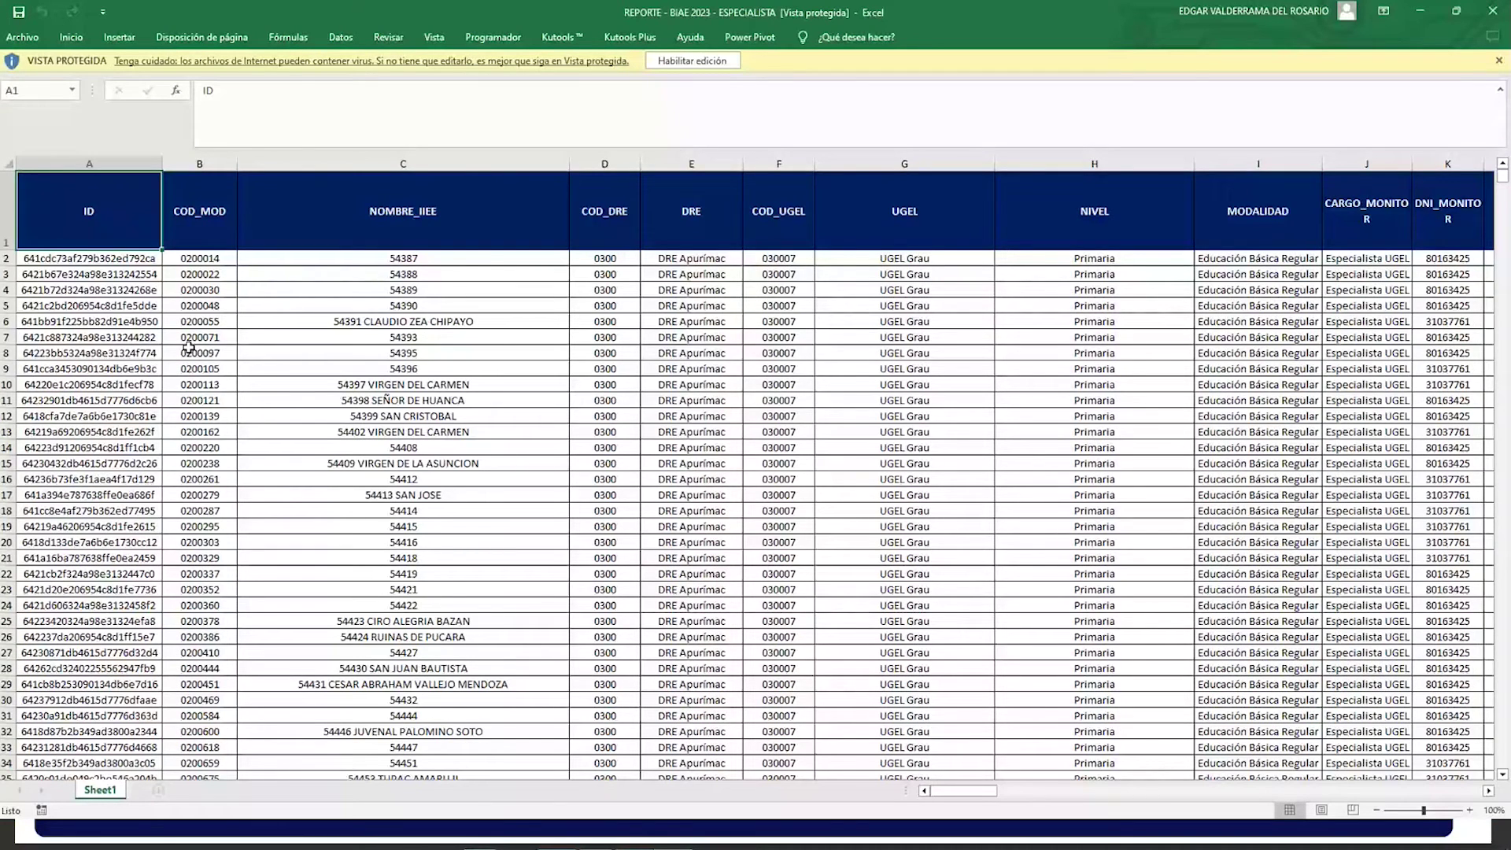
{"action": "left_click", "coordinate": [693, 60]}
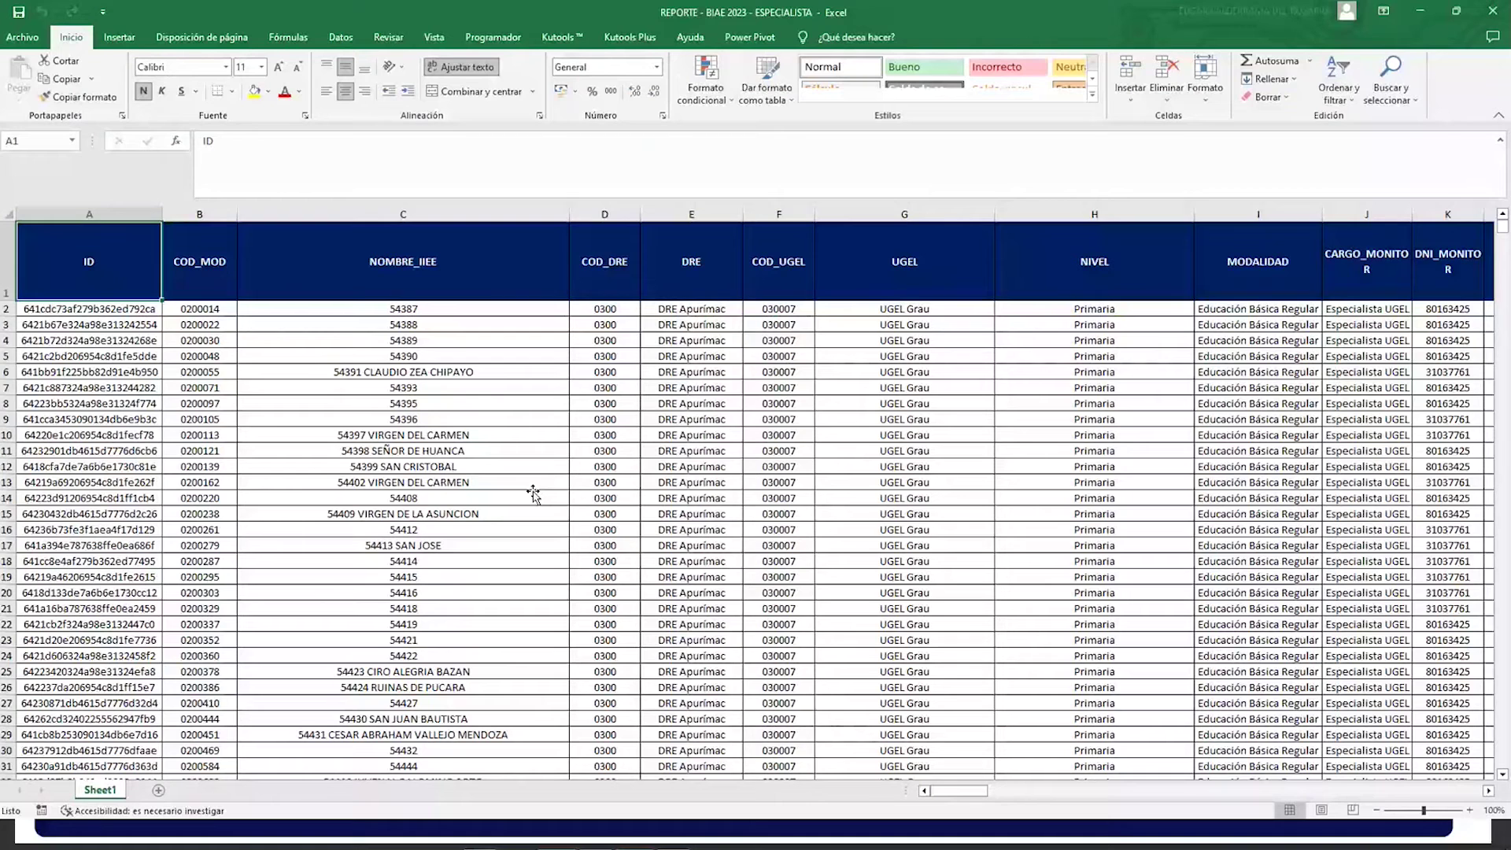
{"action": "left_click_drag", "start_coordinate": [580, 381], "coordinate": [1310, 438]}
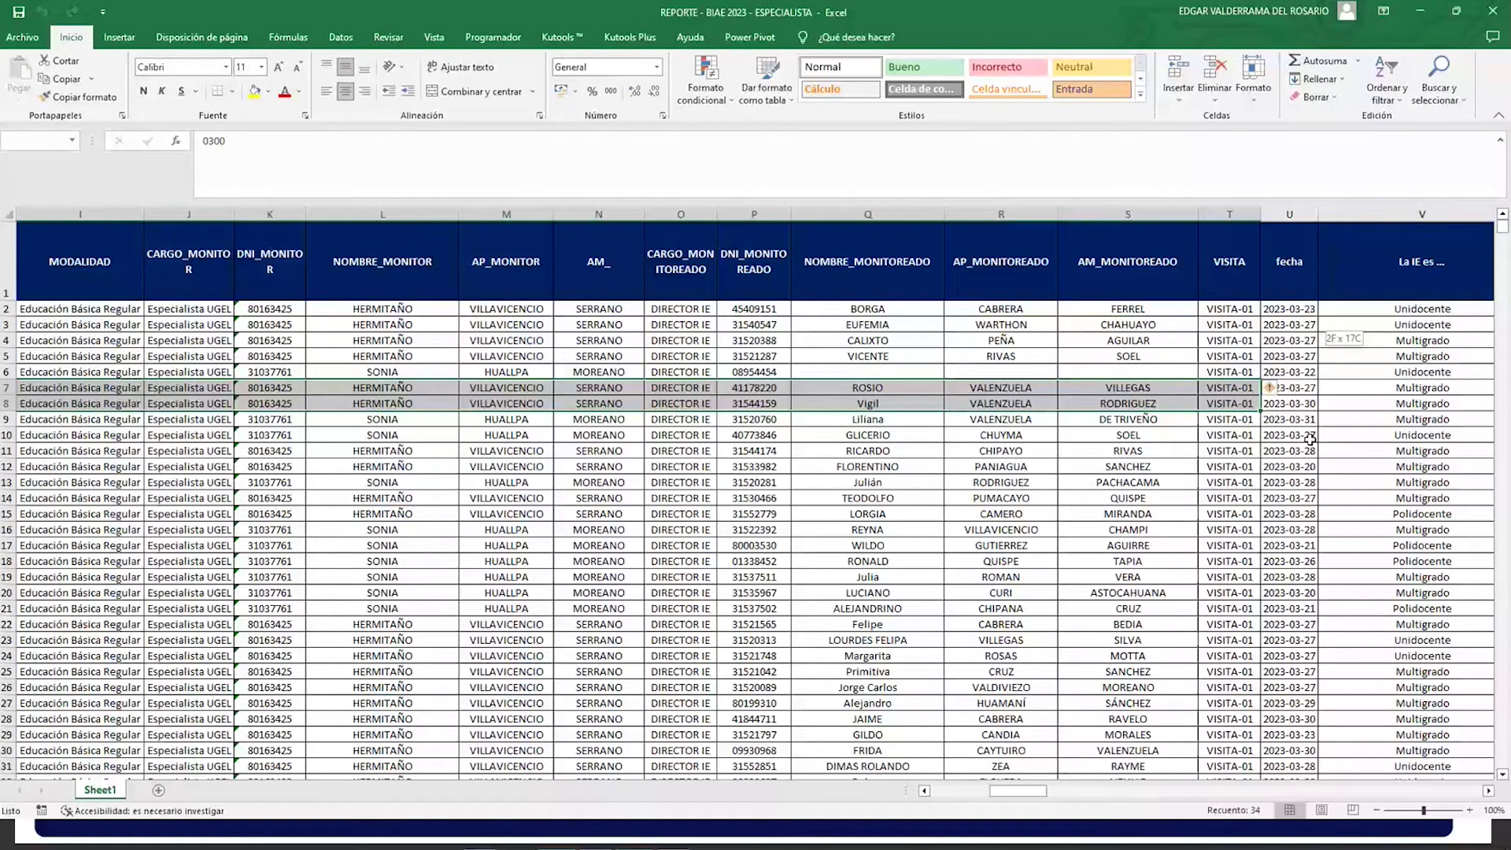
Step: Add filters to the header row of the specialist report
{"action": "left_click", "coordinate": [341, 37]}
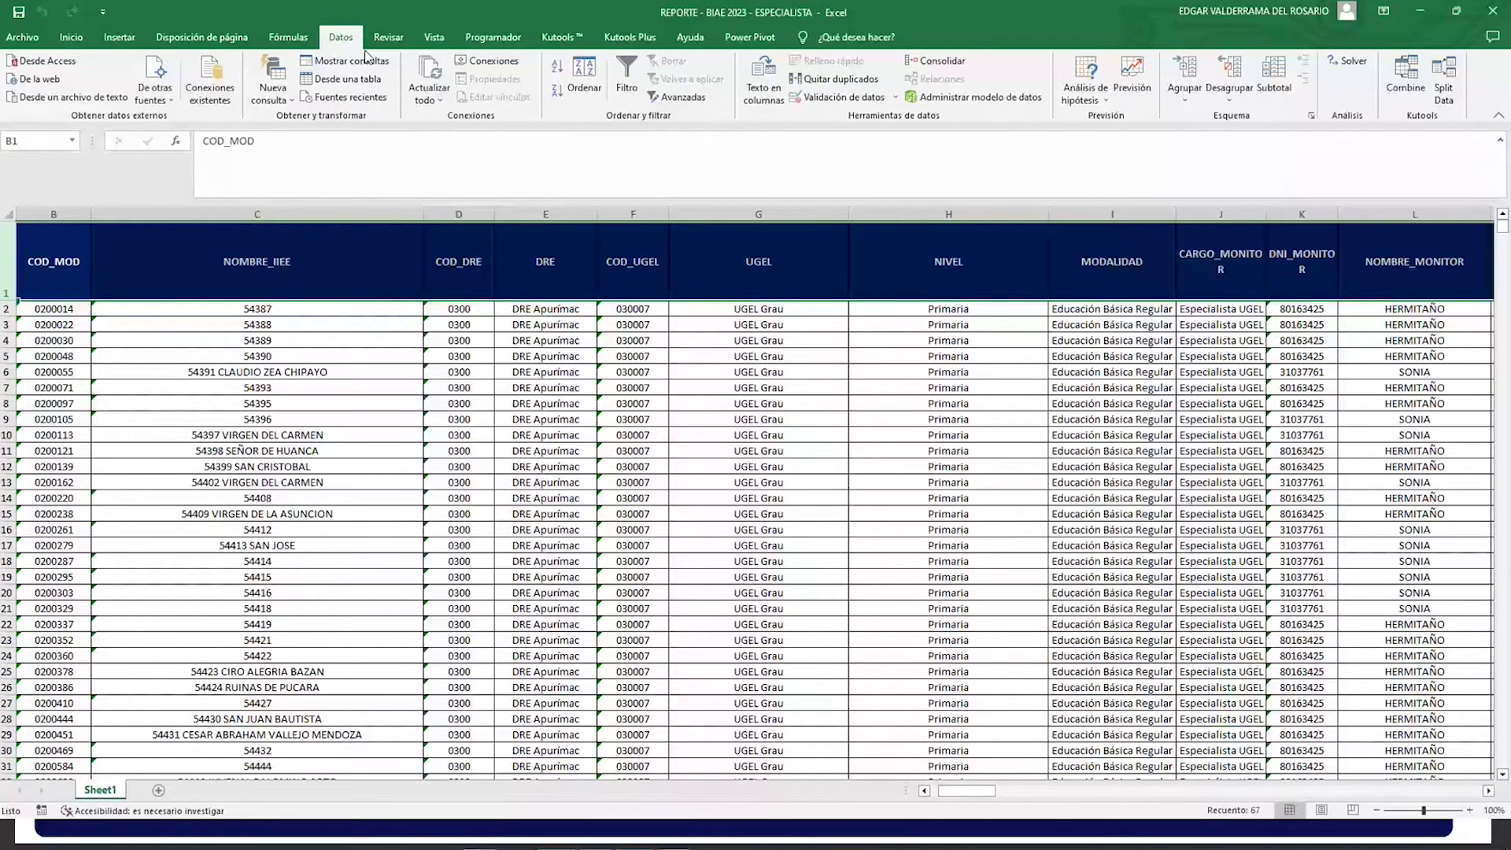
{"action": "left_click_drag", "start_coordinate": [982, 792], "coordinate": [984, 798]}
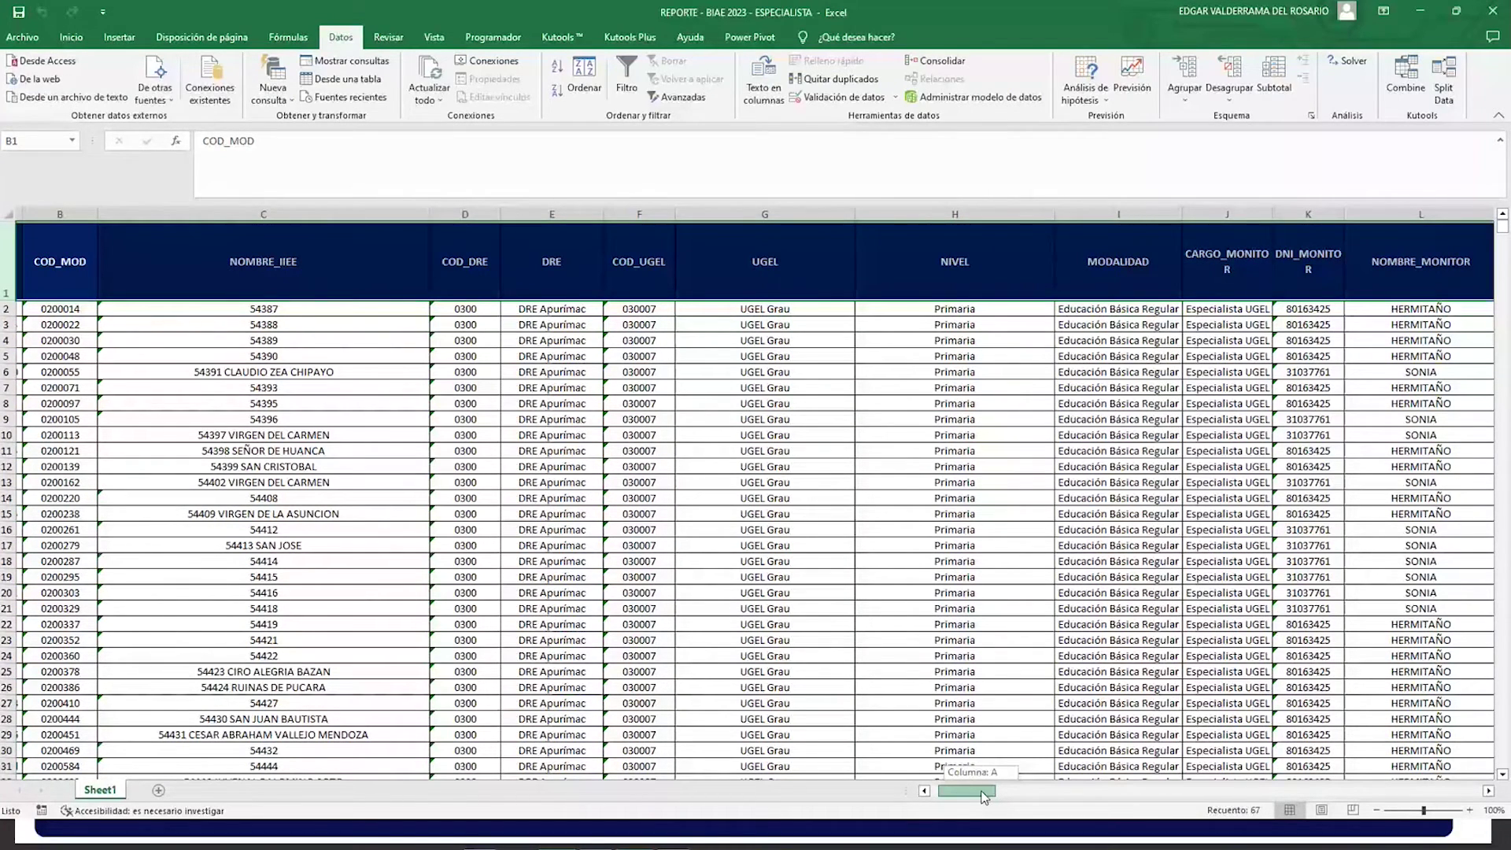
{"action": "left_click_drag", "start_coordinate": [984, 797], "coordinate": [979, 795]}
{"action": "left_click", "coordinate": [71, 37]}
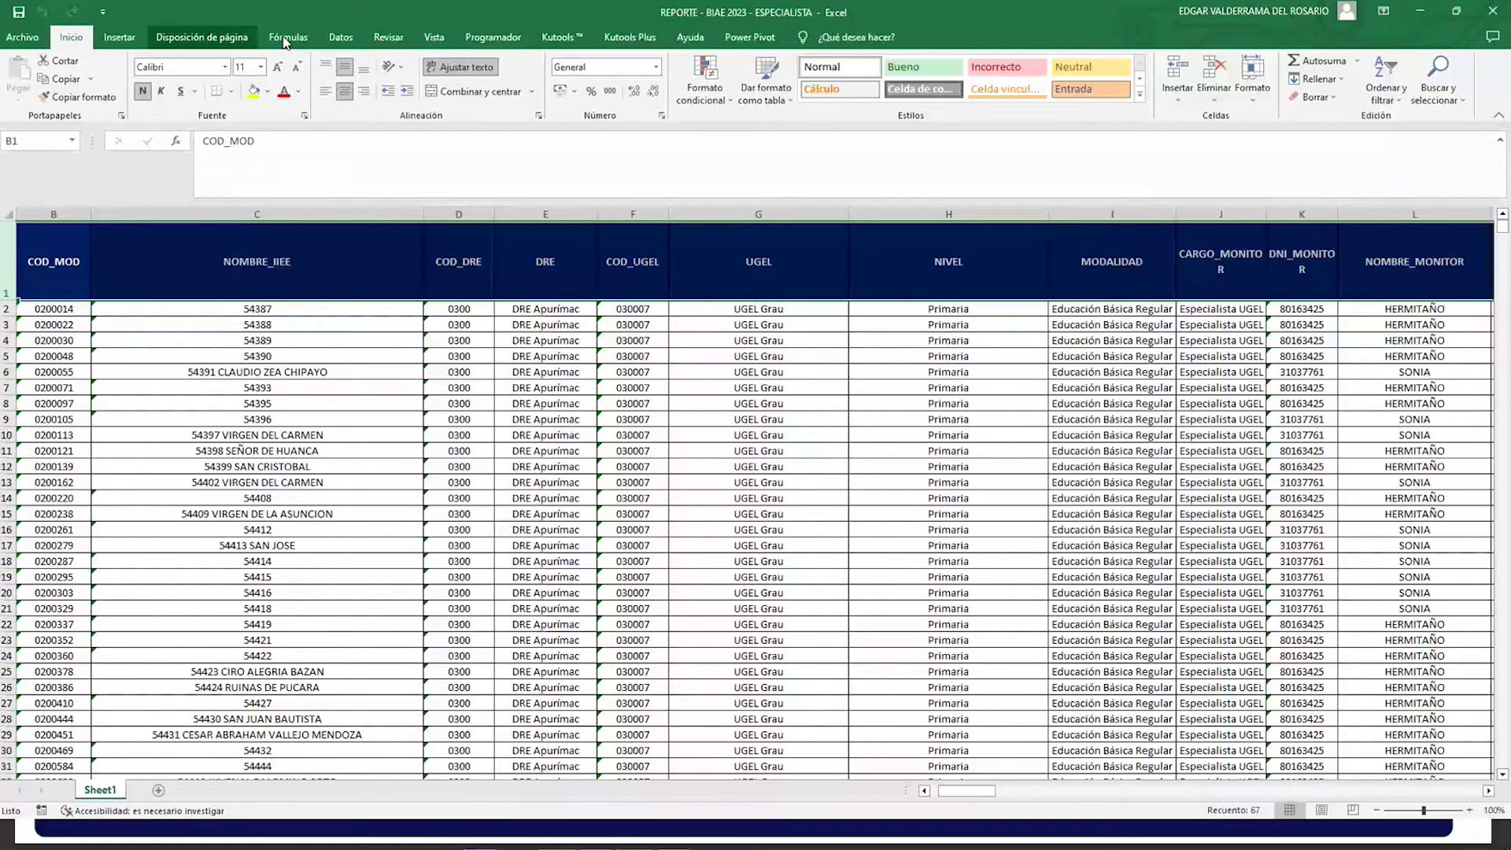
{"action": "left_click", "coordinate": [341, 37]}
{"action": "left_click", "coordinate": [628, 79]}
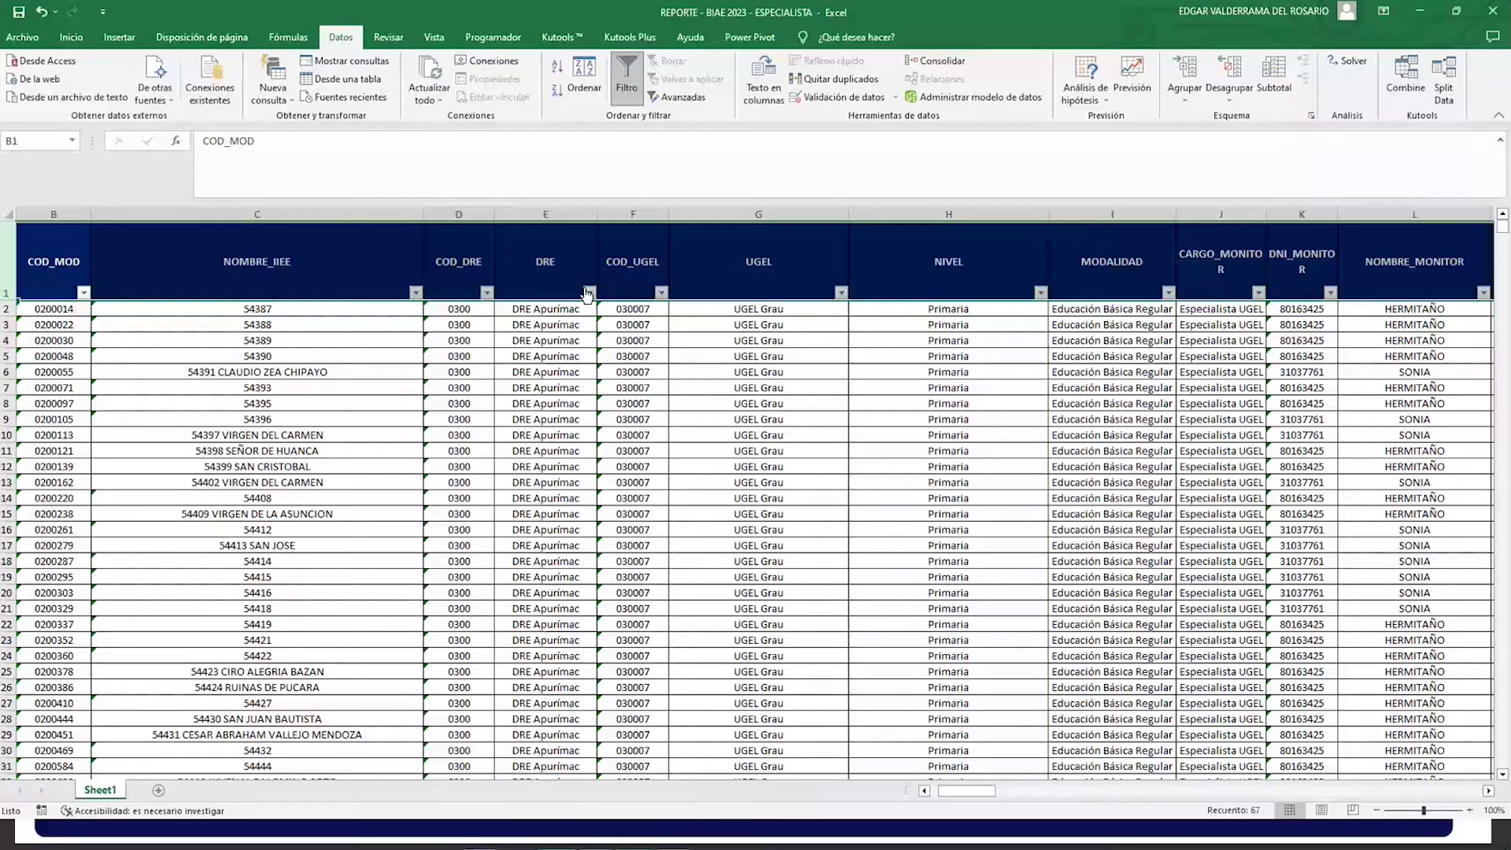
Step: Filter the report to DRE Amazonas and UGEL Bagua
{"action": "left_click", "coordinate": [588, 294]}
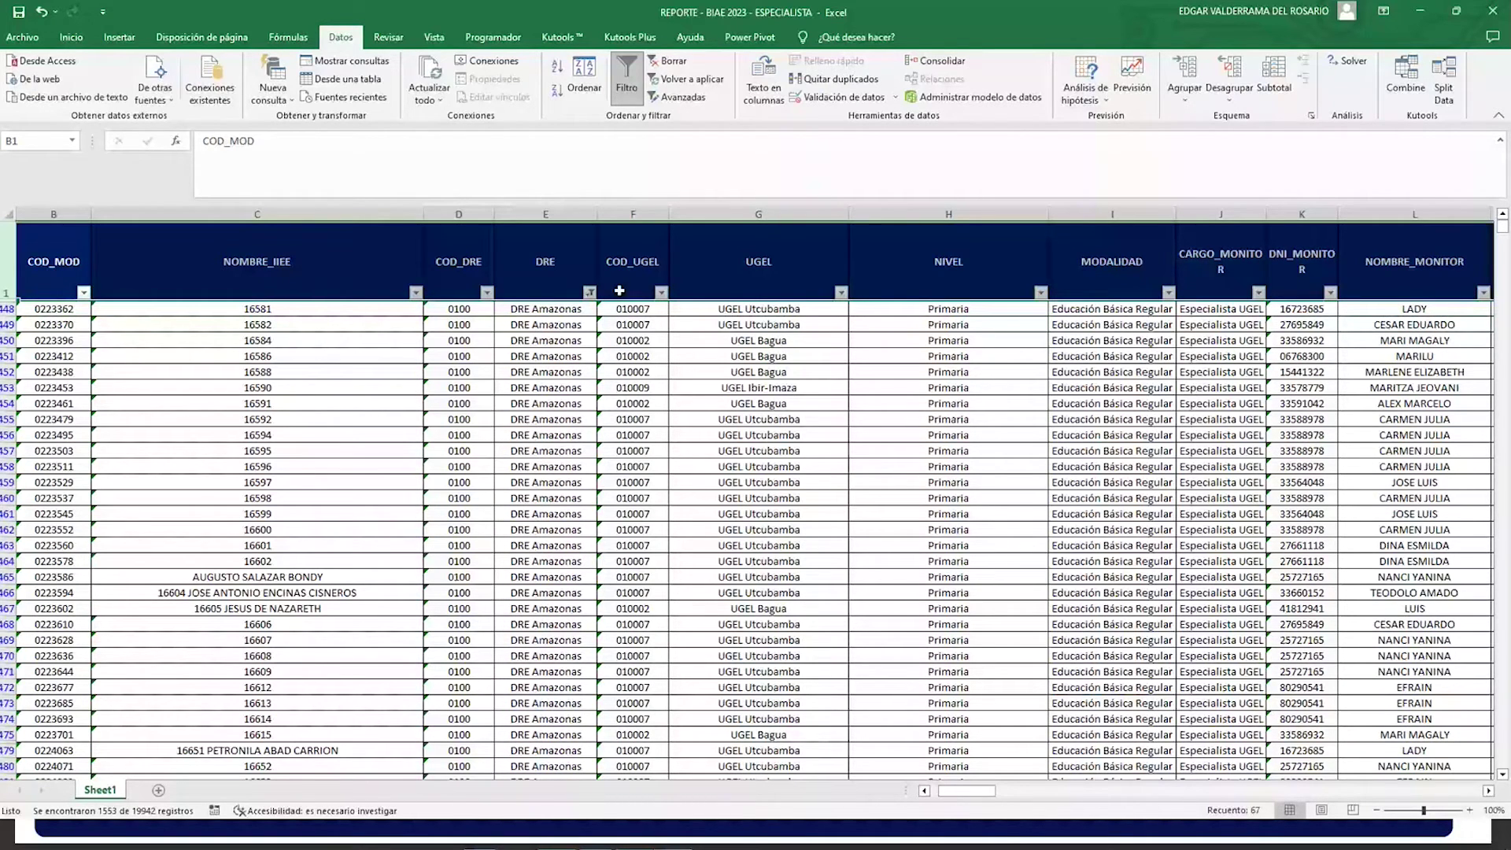
{"action": "left_click", "coordinate": [841, 293]}
{"action": "left_click", "coordinate": [683, 466]}
{"action": "left_click", "coordinate": [683, 480]}
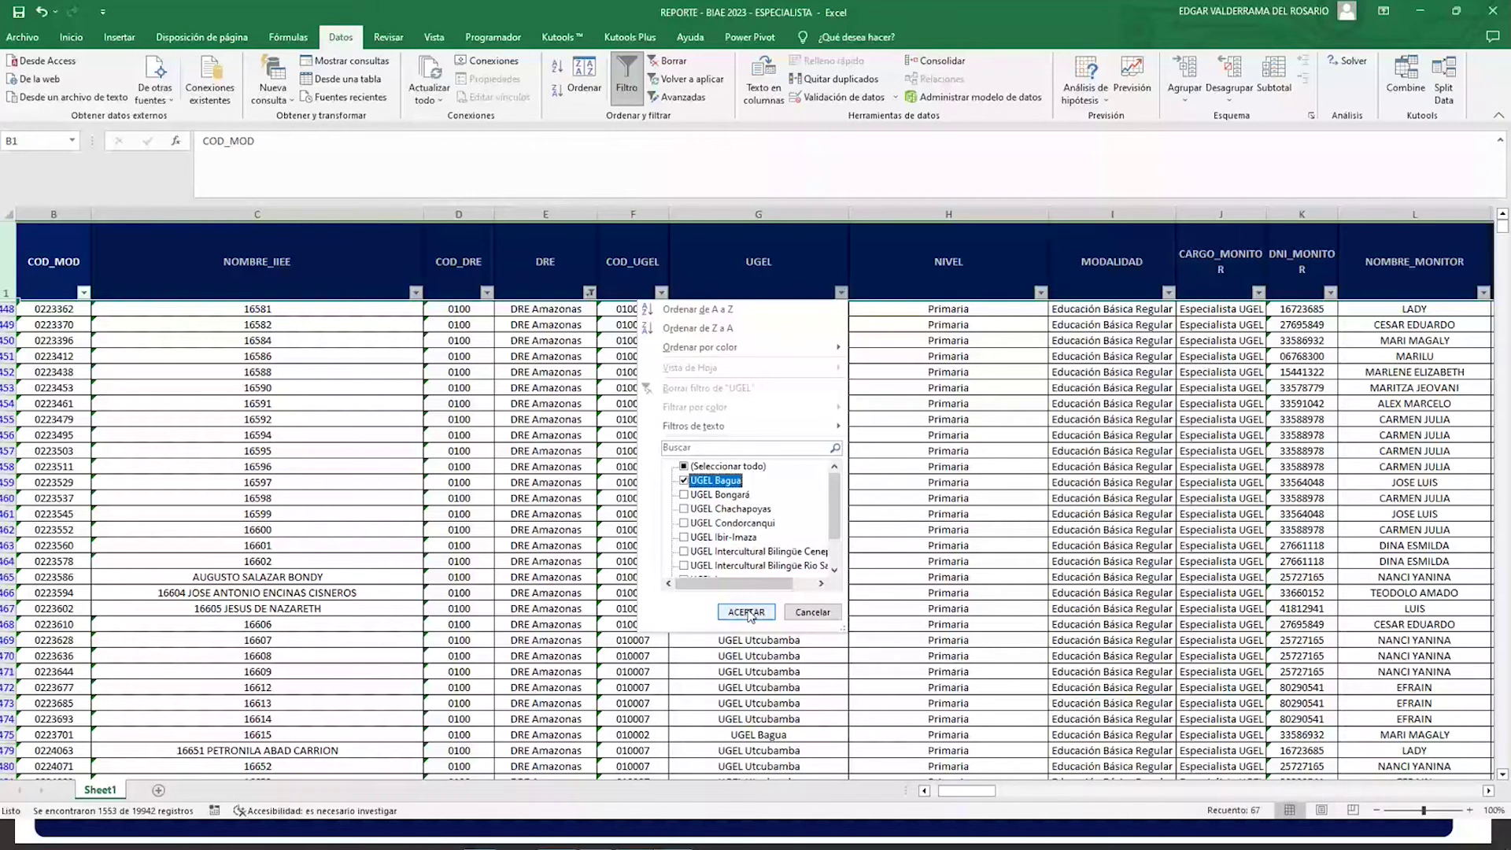
{"action": "left_click", "coordinate": [746, 613]}
Step: Filter the NIVEL column to show only Primaria
{"action": "left_click", "coordinate": [1046, 293]}
{"action": "left_click", "coordinate": [888, 466]}
{"action": "left_click", "coordinate": [889, 523]}
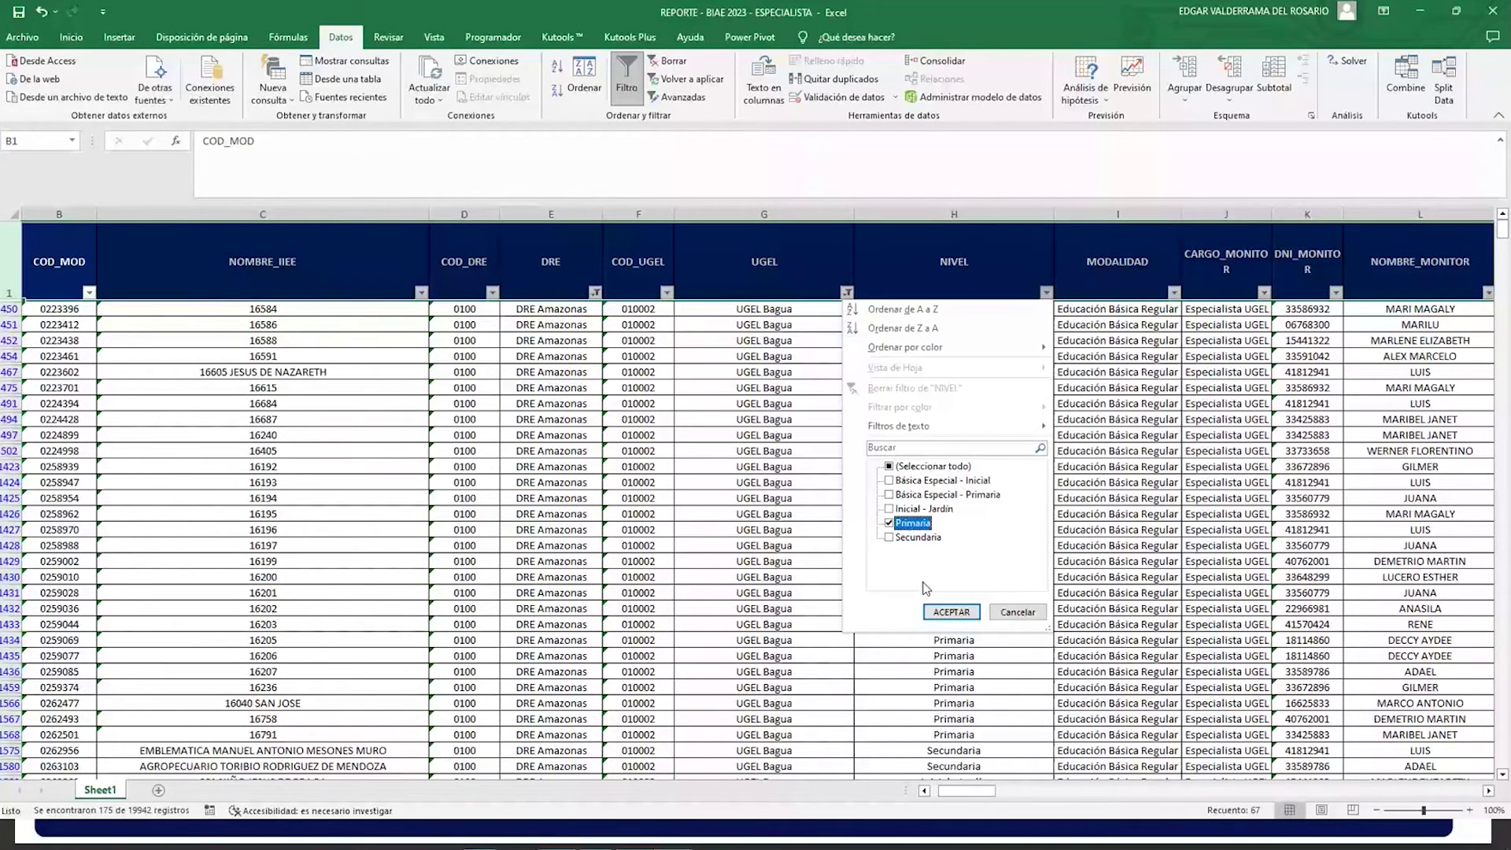
{"action": "left_click", "coordinate": [952, 612]}
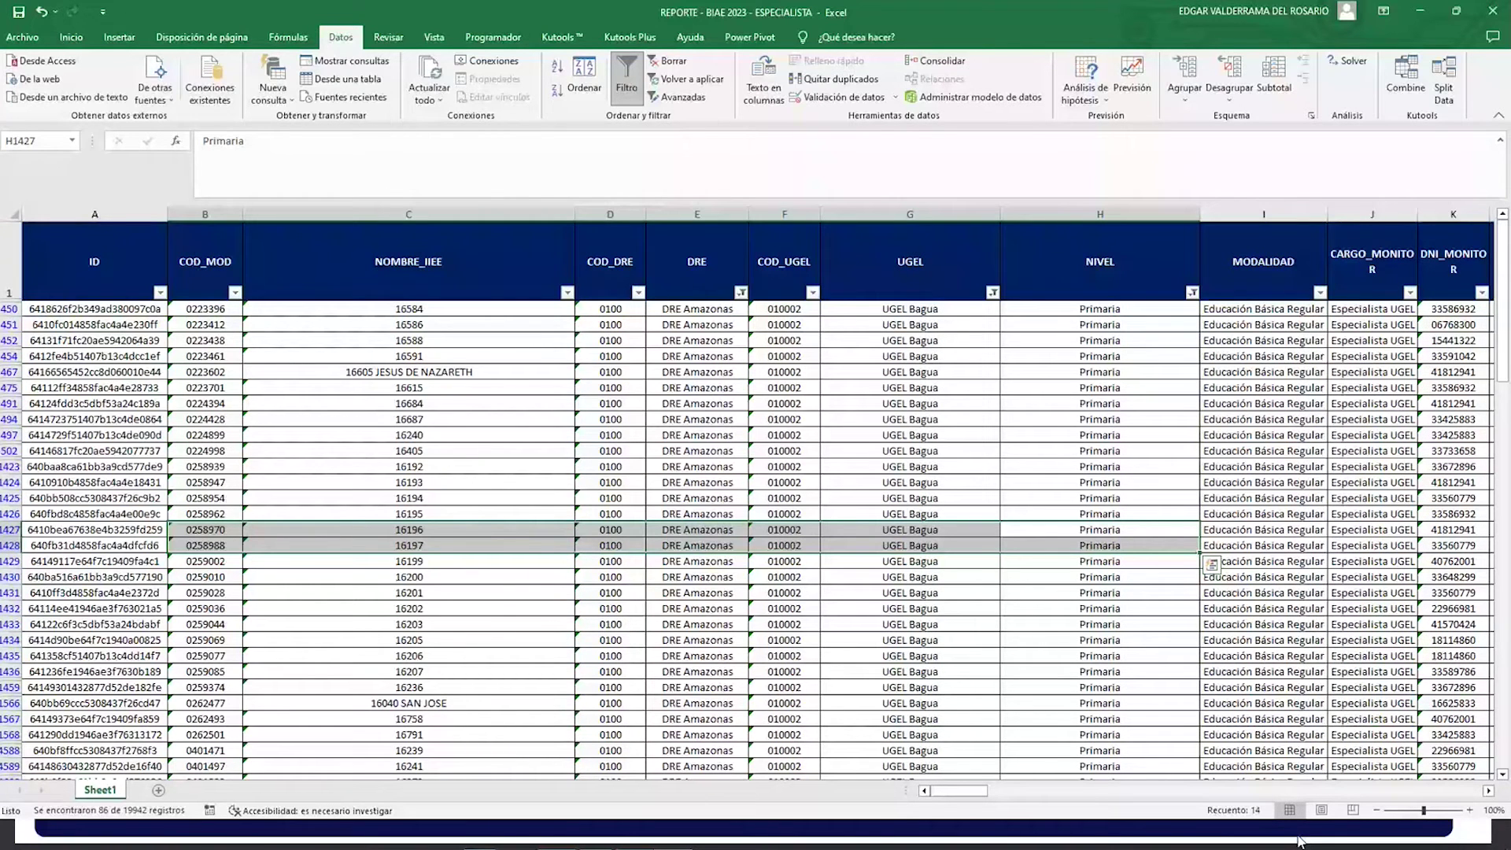
Step: Highlight the visible cells from X450 to X1429 under "¿Por qué la IE no inició clases el 13 de marzo?" to examine the answers
{"action": "left_click_drag", "start_coordinate": [979, 790], "coordinate": [1120, 807]}
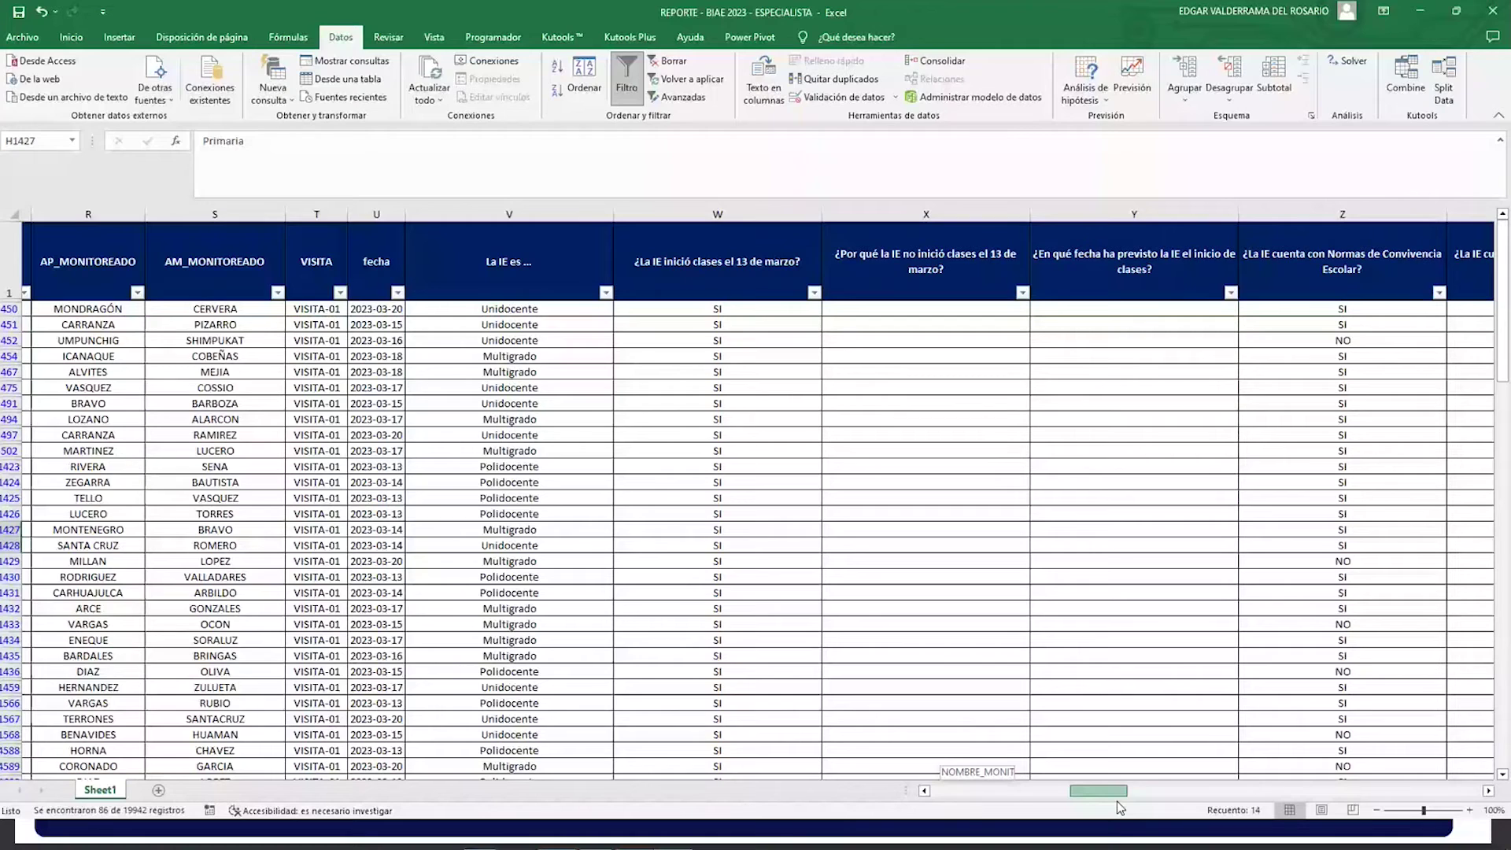
{"action": "left_click_drag", "start_coordinate": [1119, 805], "coordinate": [1127, 804]}
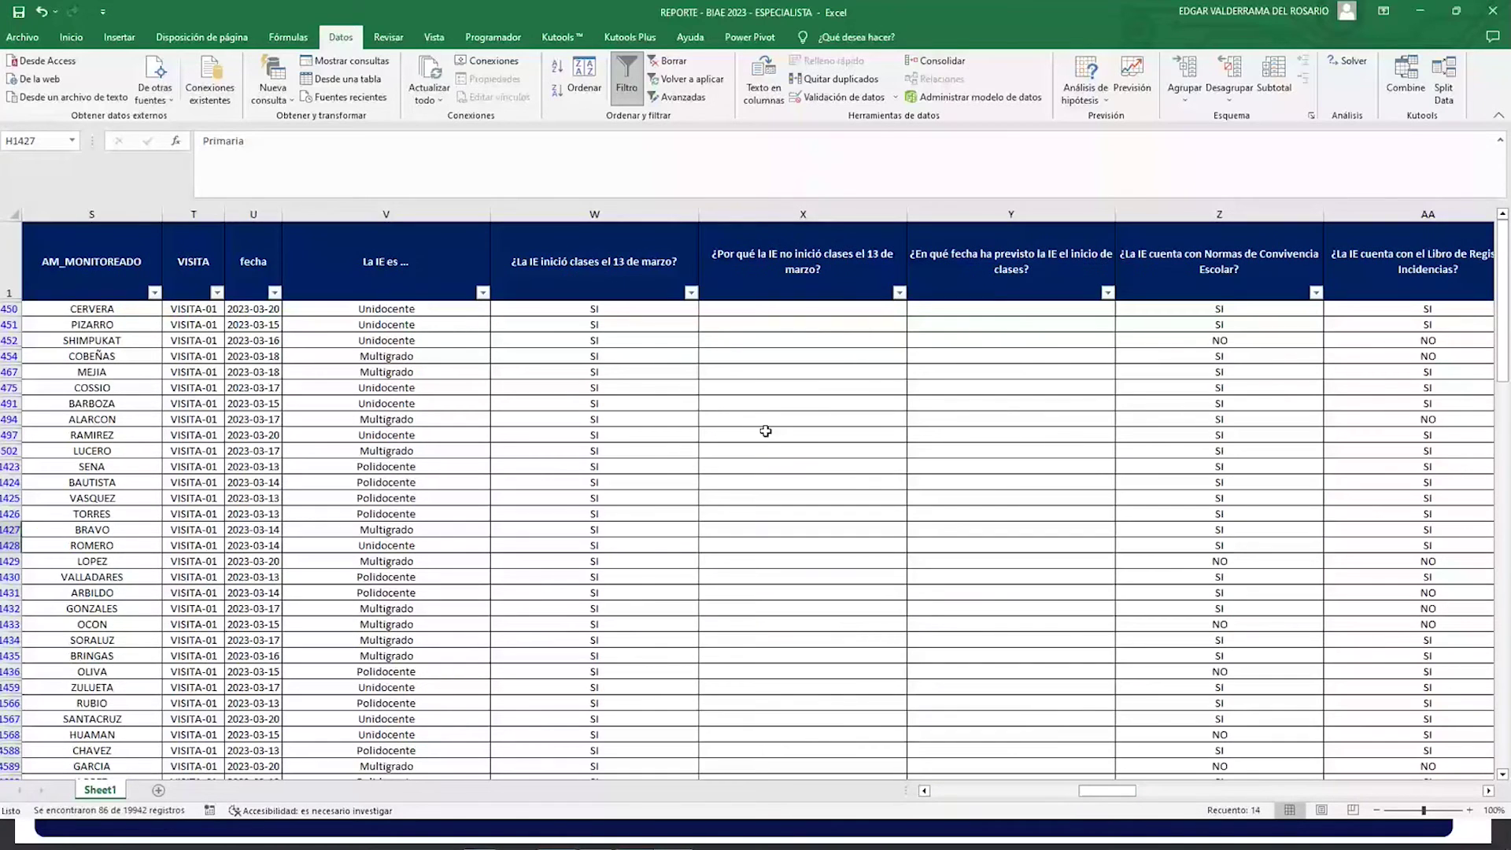
{"action": "left_click_drag", "start_coordinate": [787, 308], "coordinate": [828, 564]}
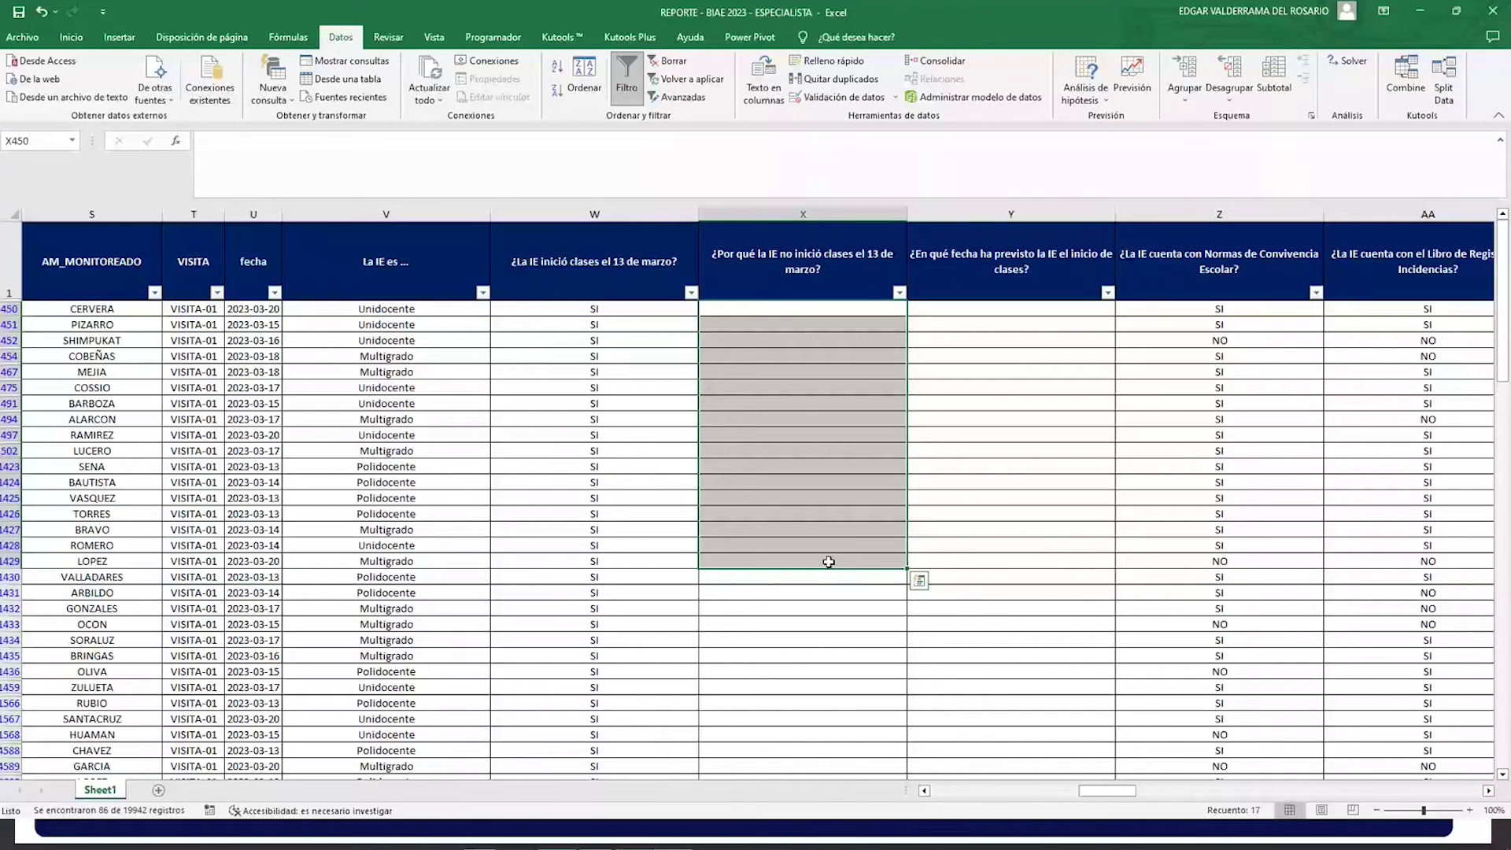
Step: Examine the answers to the class-start questions in columns W, X and Y by highlighting their visible cells
{"action": "left_click", "coordinate": [677, 340]}
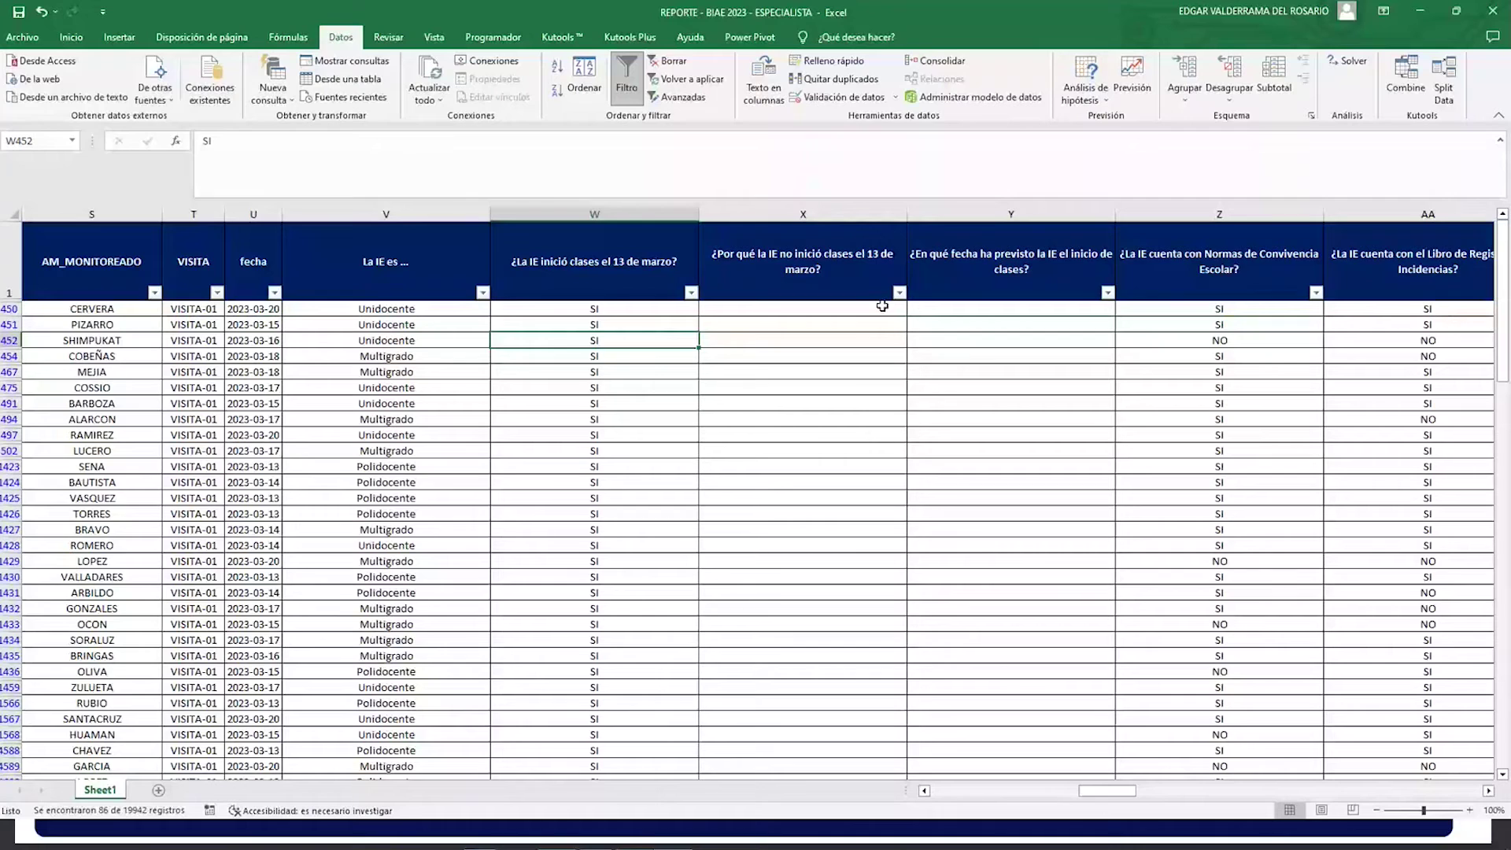
{"action": "left_click_drag", "start_coordinate": [882, 307], "coordinate": [827, 451]}
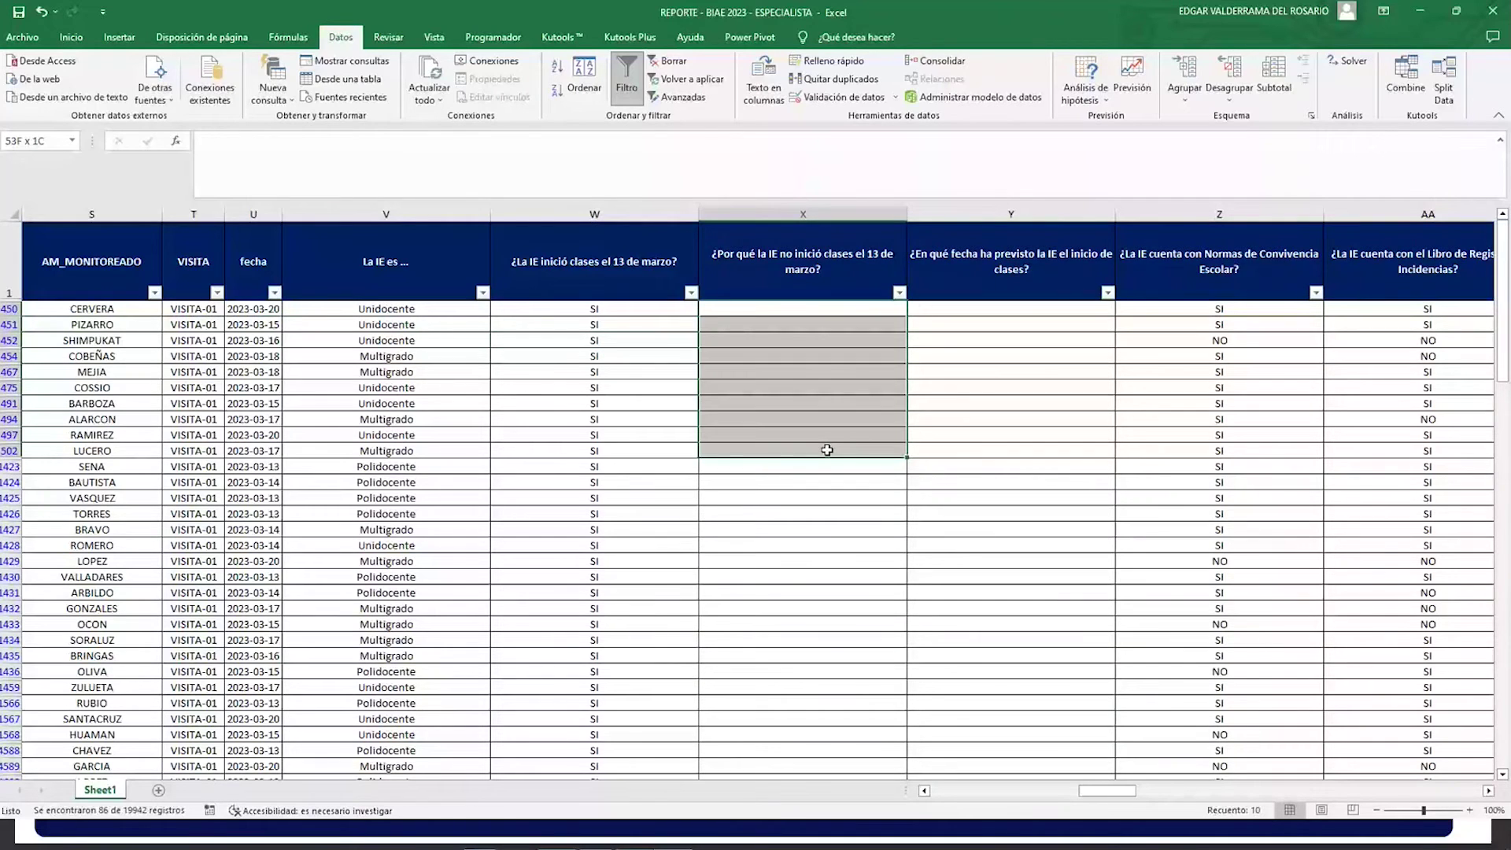
{"action": "left_click_drag", "start_coordinate": [826, 450], "coordinate": [826, 450]}
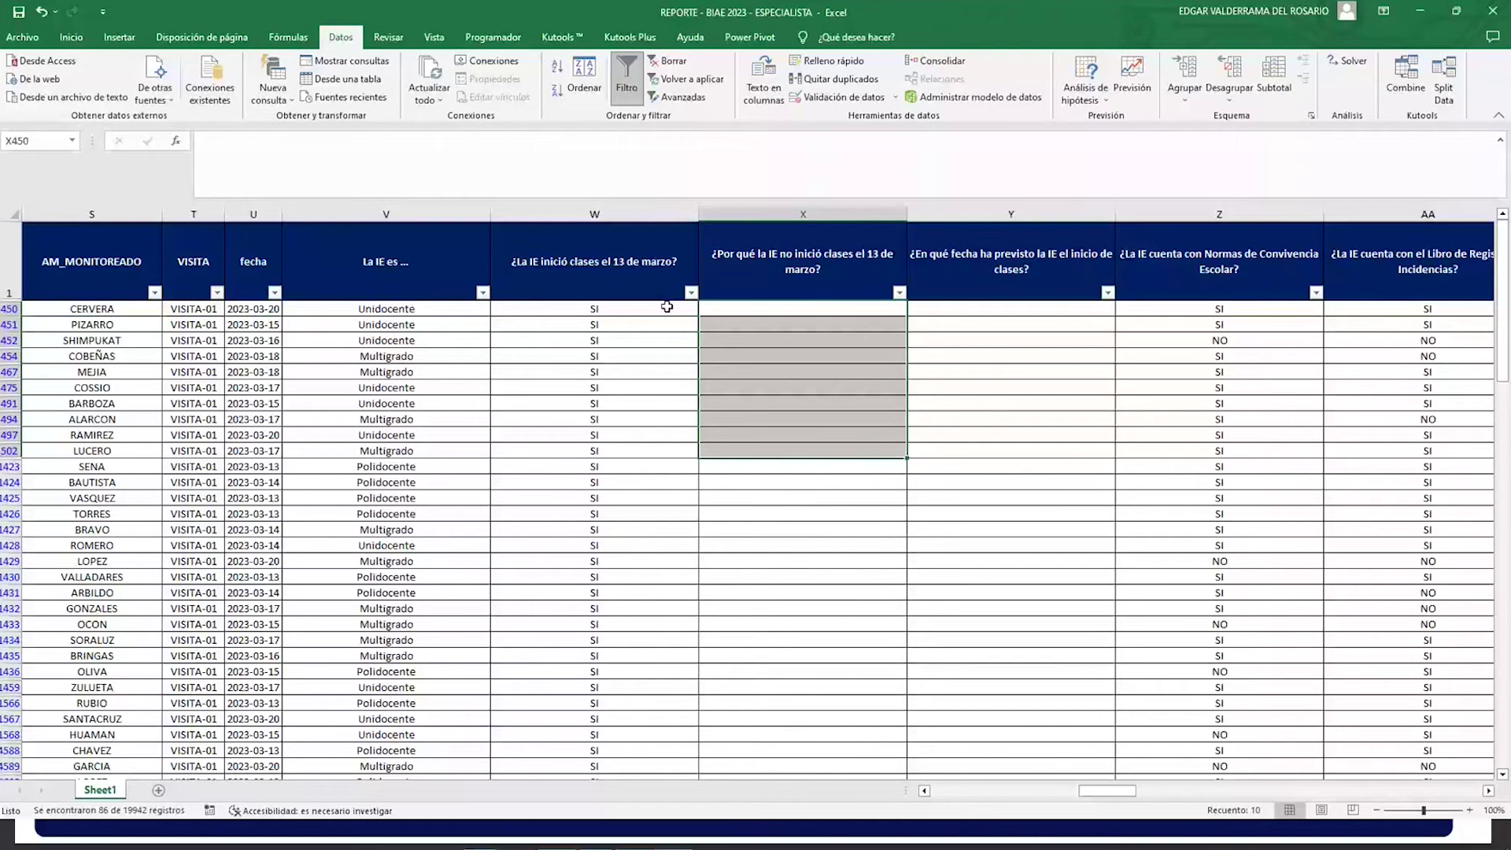
{"action": "left_click_drag", "start_coordinate": [709, 310], "coordinate": [791, 475]}
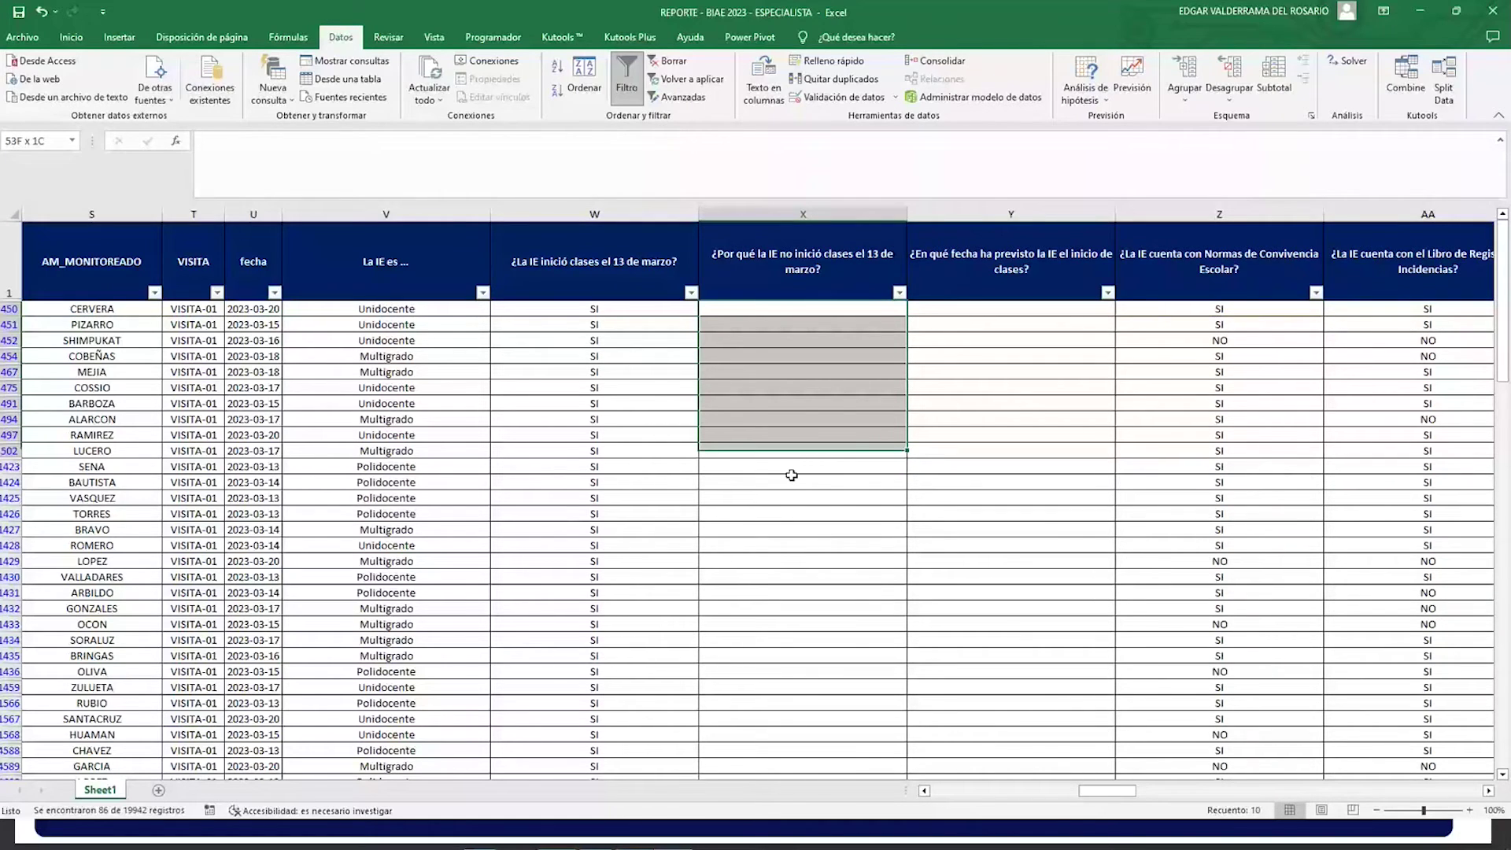
{"action": "left_click_drag", "start_coordinate": [598, 308], "coordinate": [634, 396]}
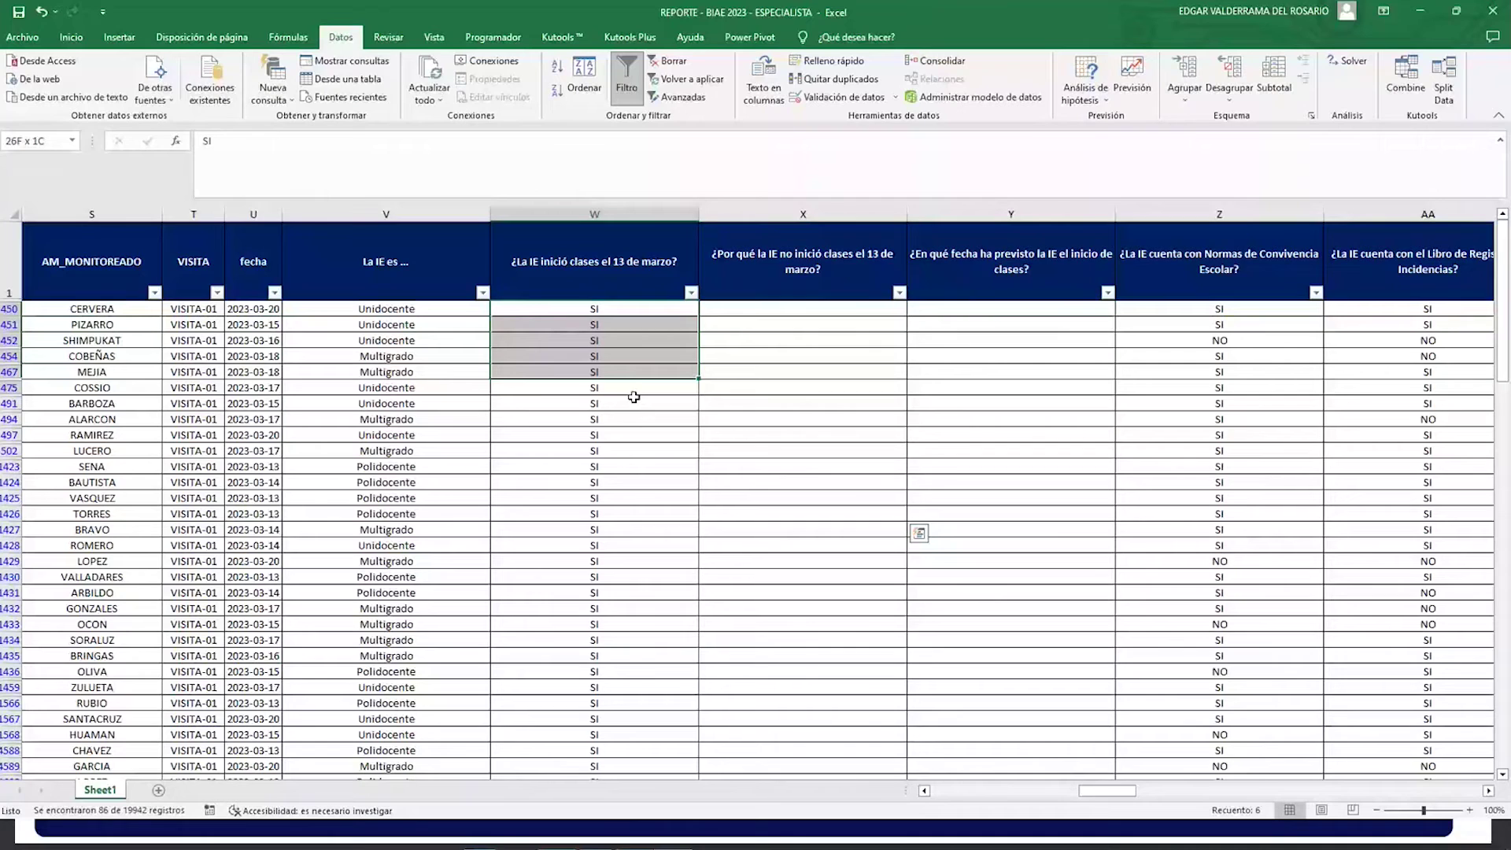
{"action": "left_click_drag", "start_coordinate": [748, 309], "coordinate": [860, 361]}
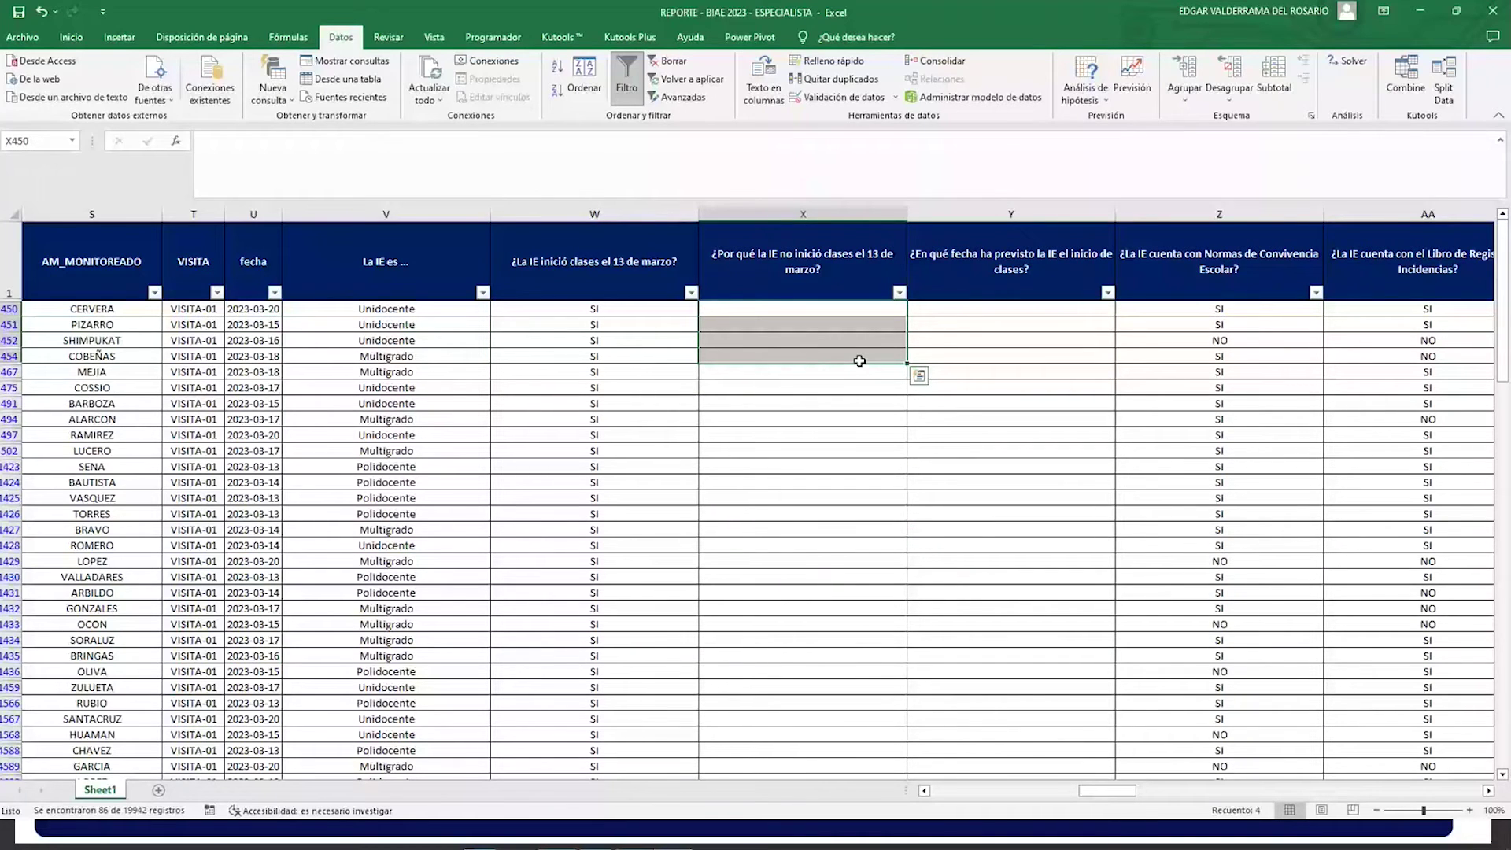
{"action": "key", "text": "Right"}
{"action": "left_click", "coordinate": [976, 435]}
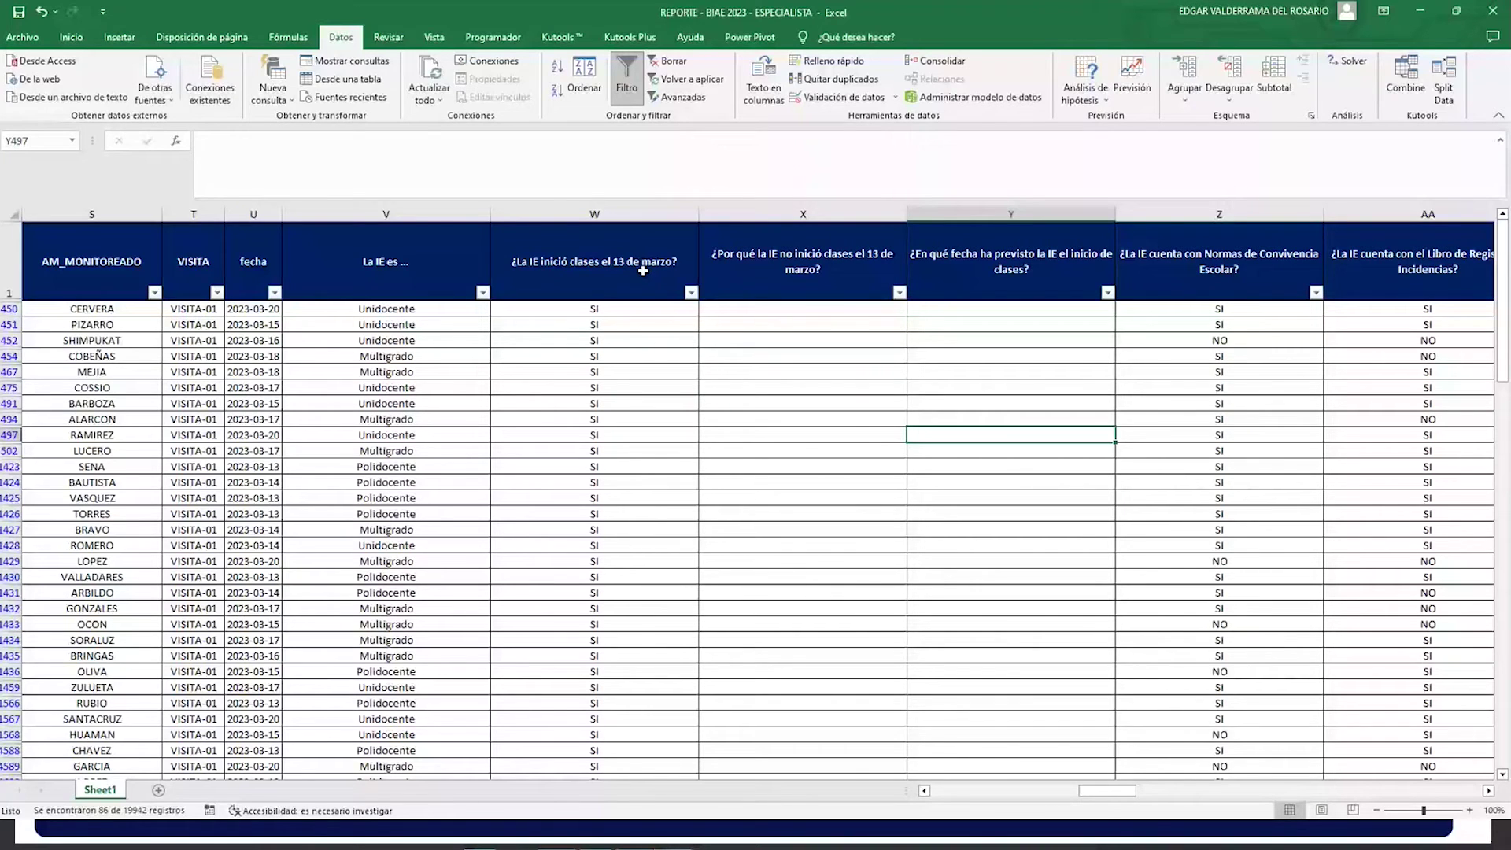
{"action": "left_click_drag", "start_coordinate": [808, 275], "coordinate": [1094, 403]}
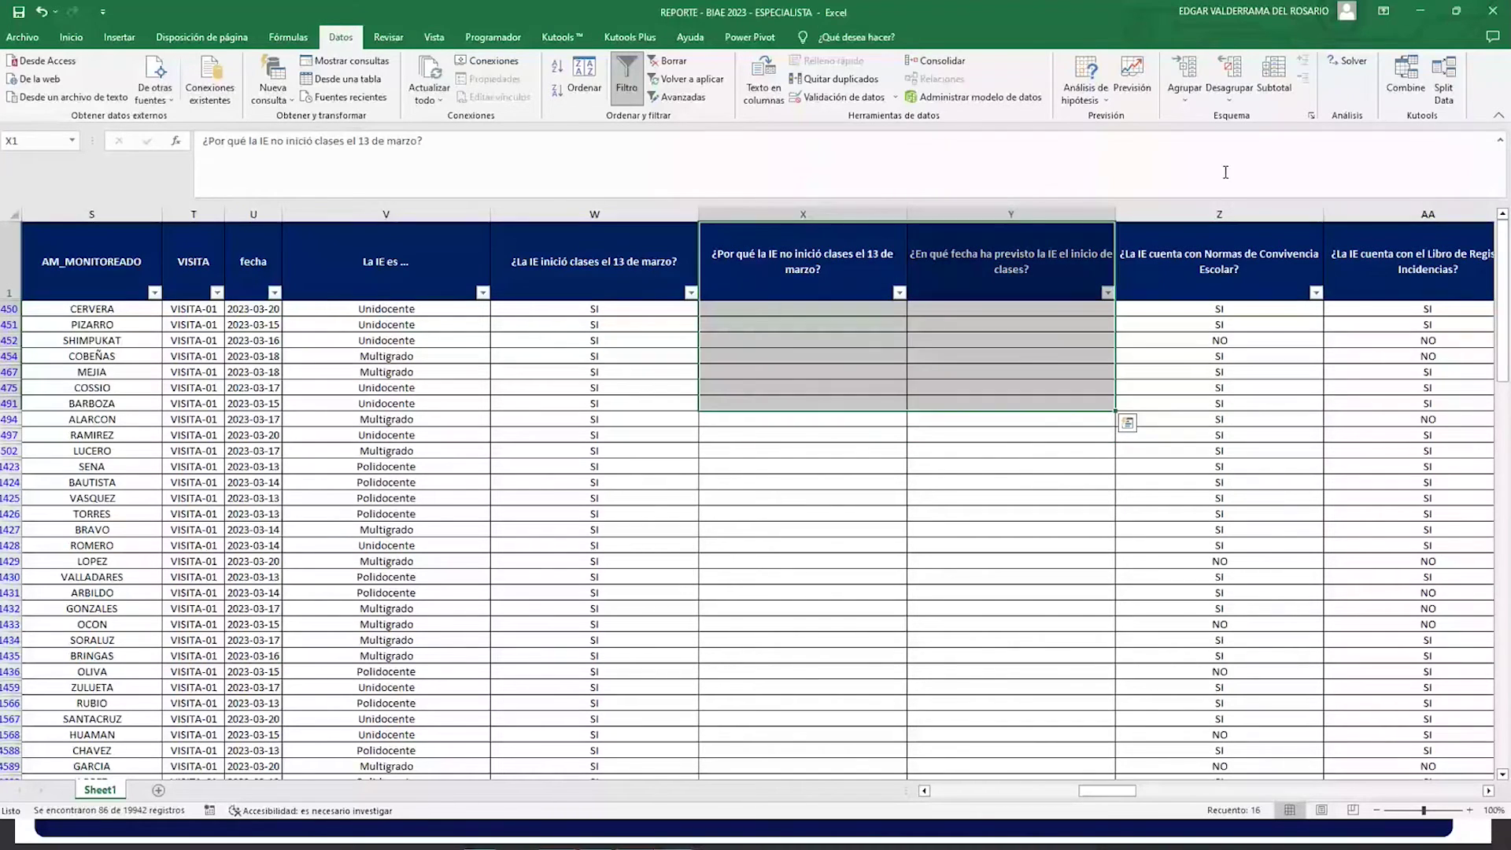
Step: Close the specialist report workbook without saving the changes
{"action": "left_click", "coordinate": [1480, 19]}
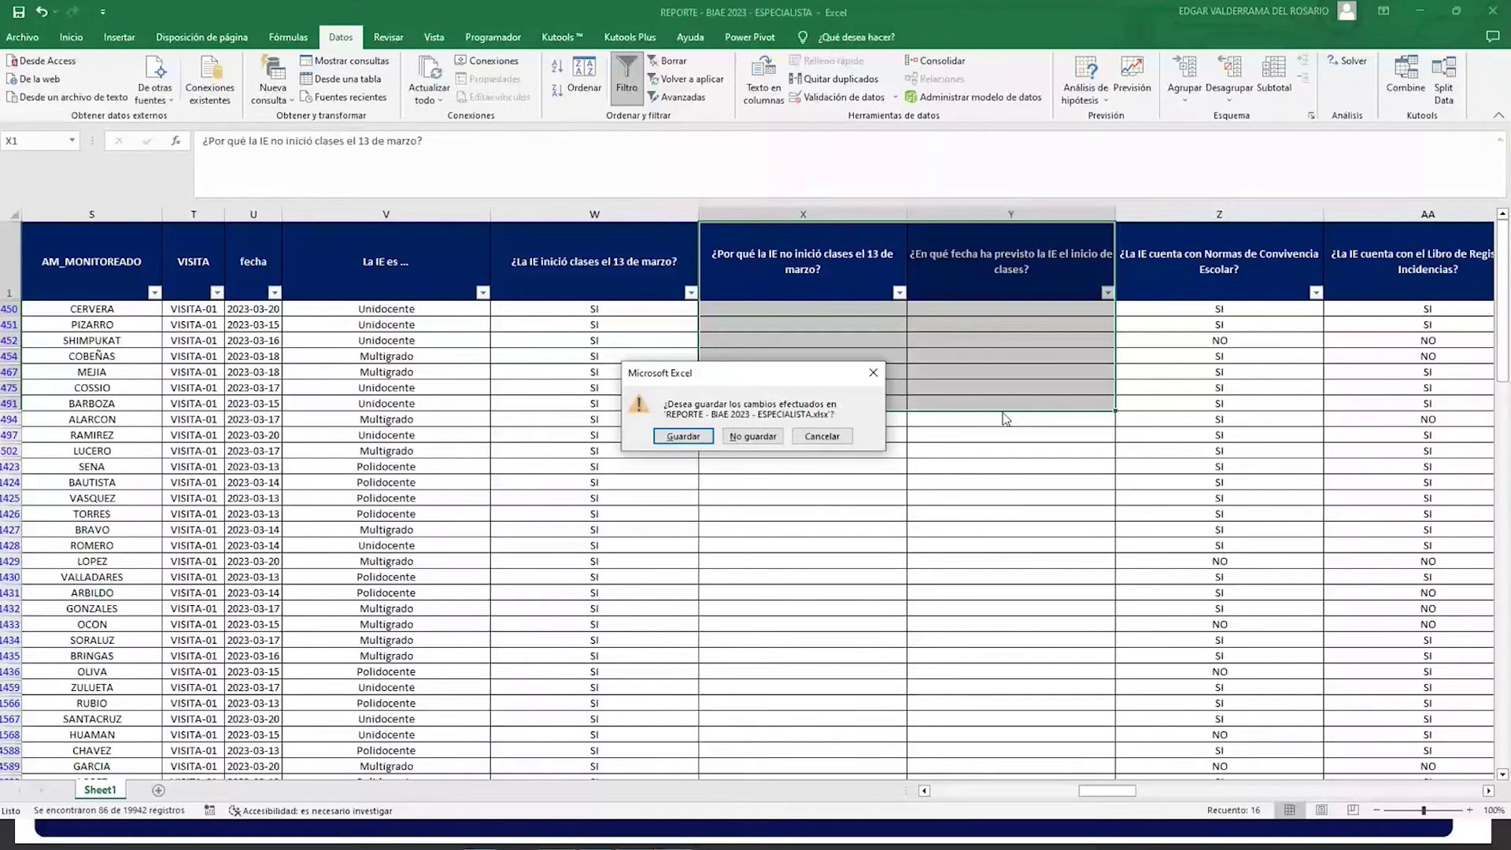
{"action": "key", "text": "Escape"}
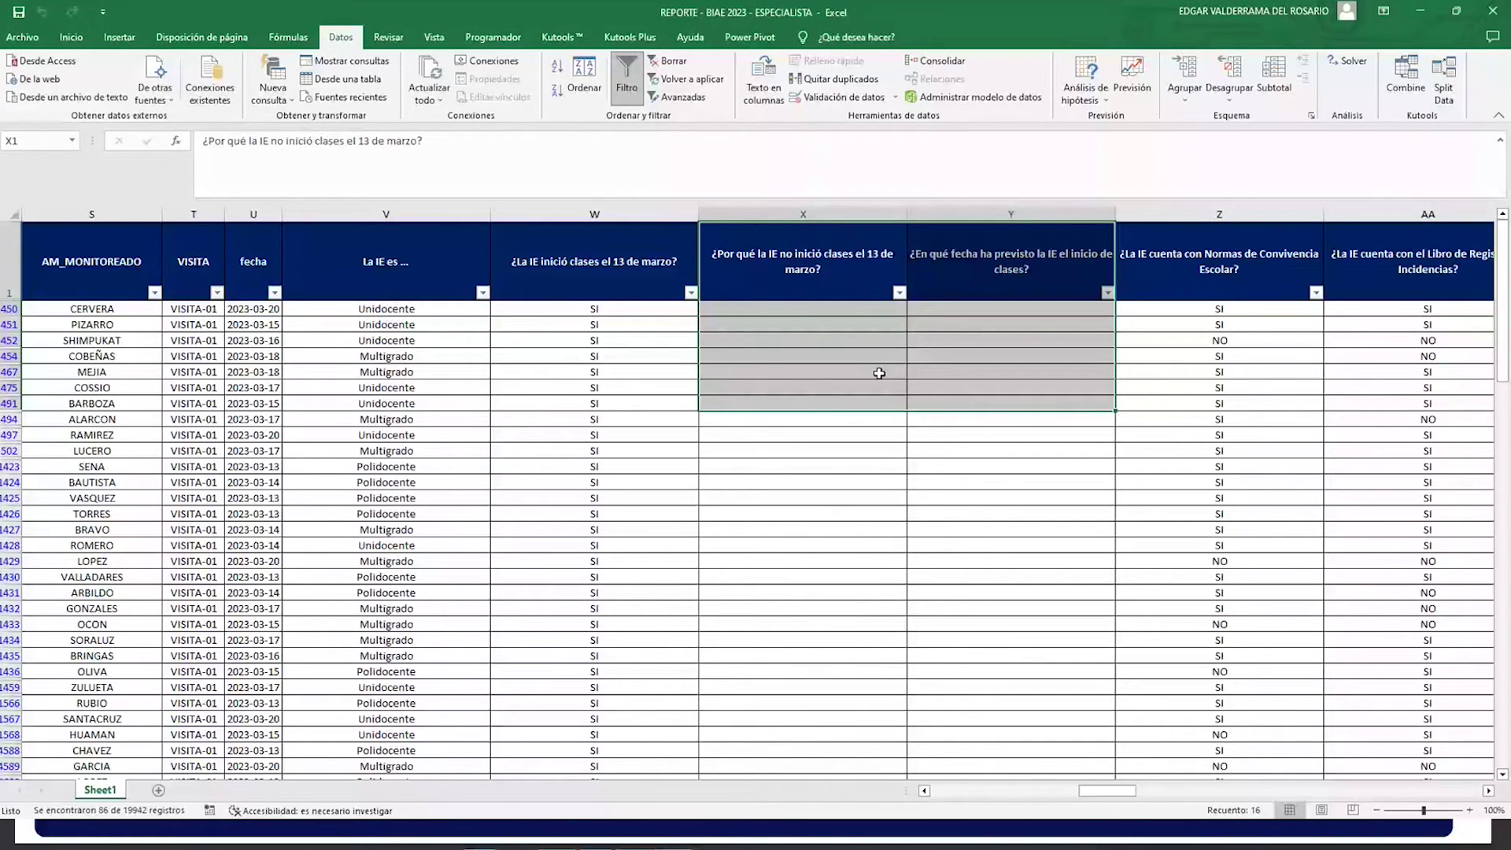
{"action": "left_click", "coordinate": [446, 385]}
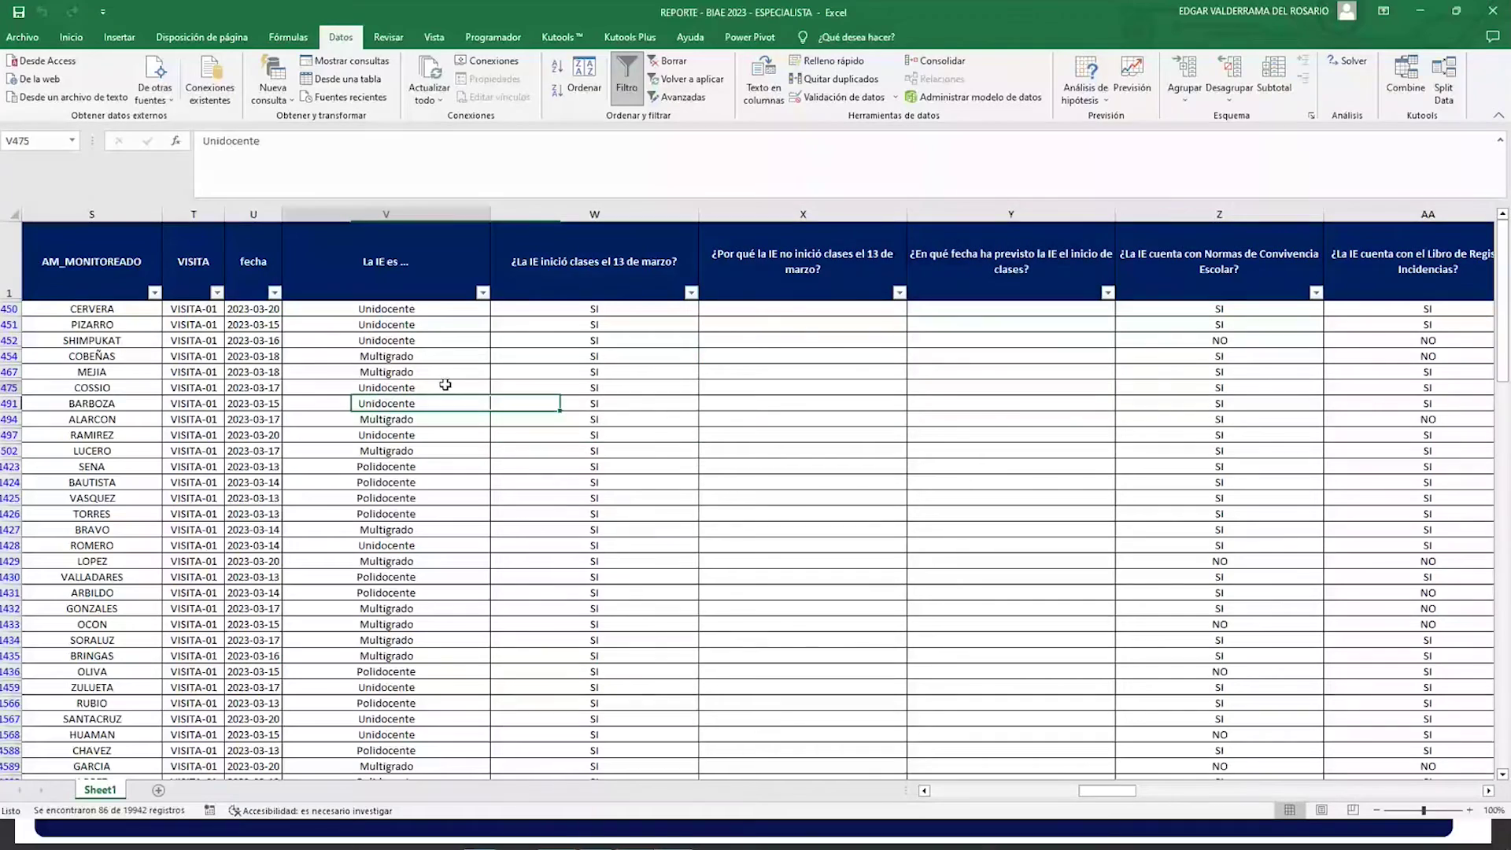
{"action": "left_click_drag", "start_coordinate": [446, 385], "coordinate": [10, 403]}
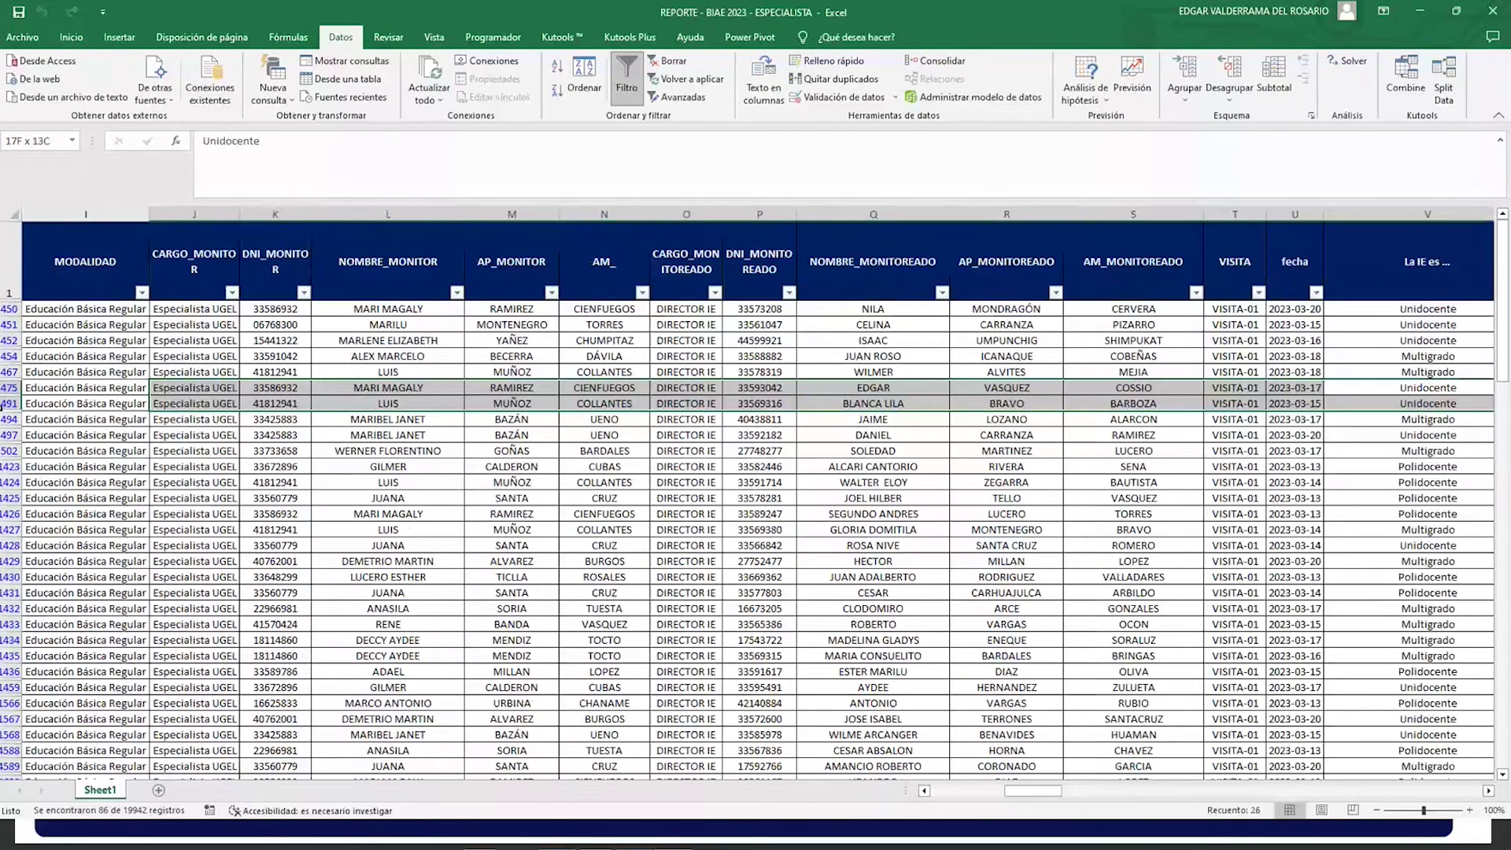
{"action": "left_click", "coordinate": [122, 404]}
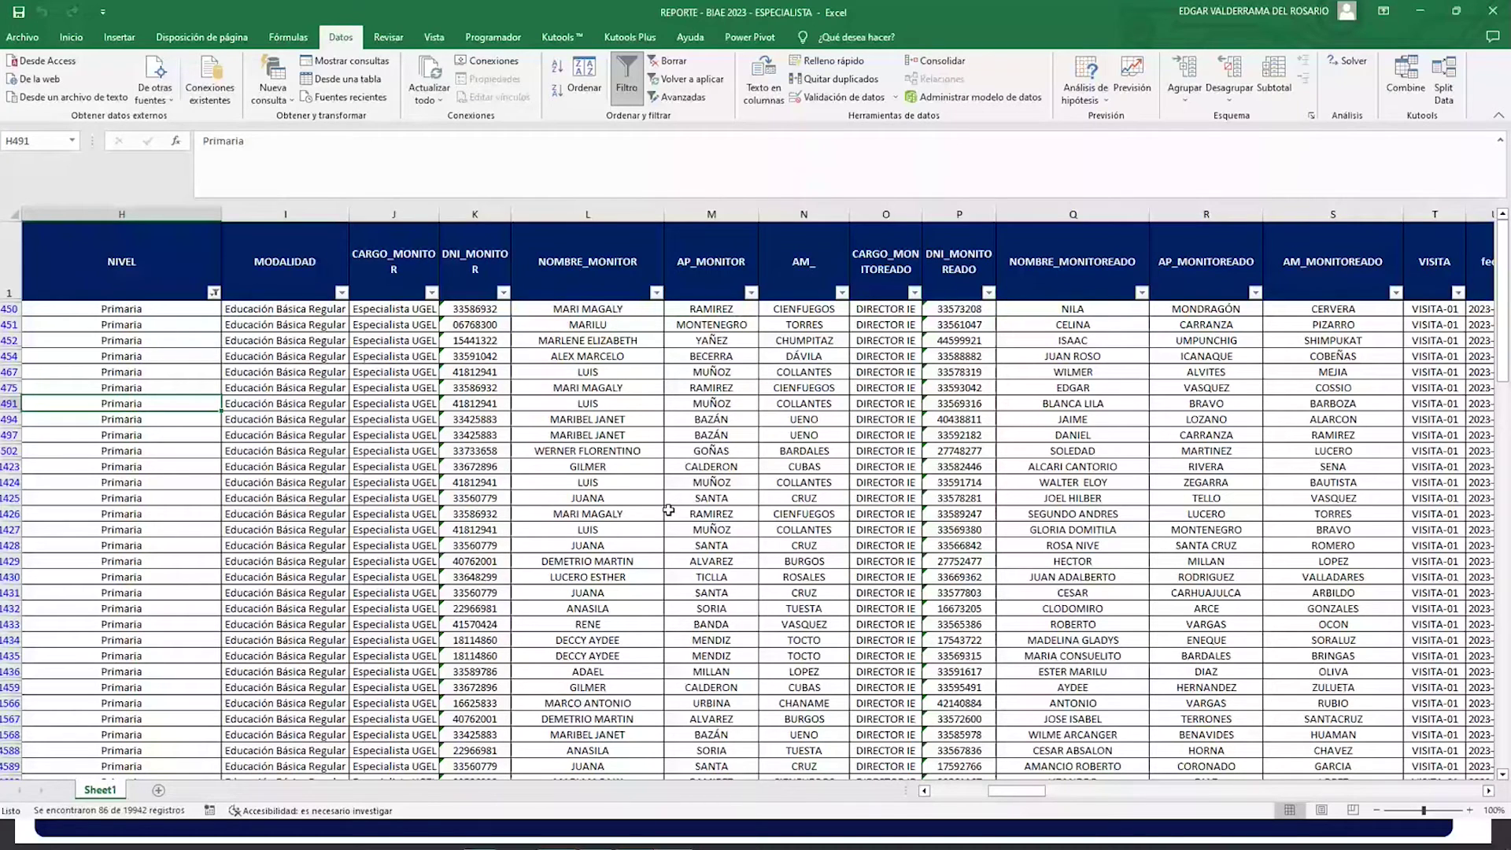
{"action": "key", "text": "alt+F4"}
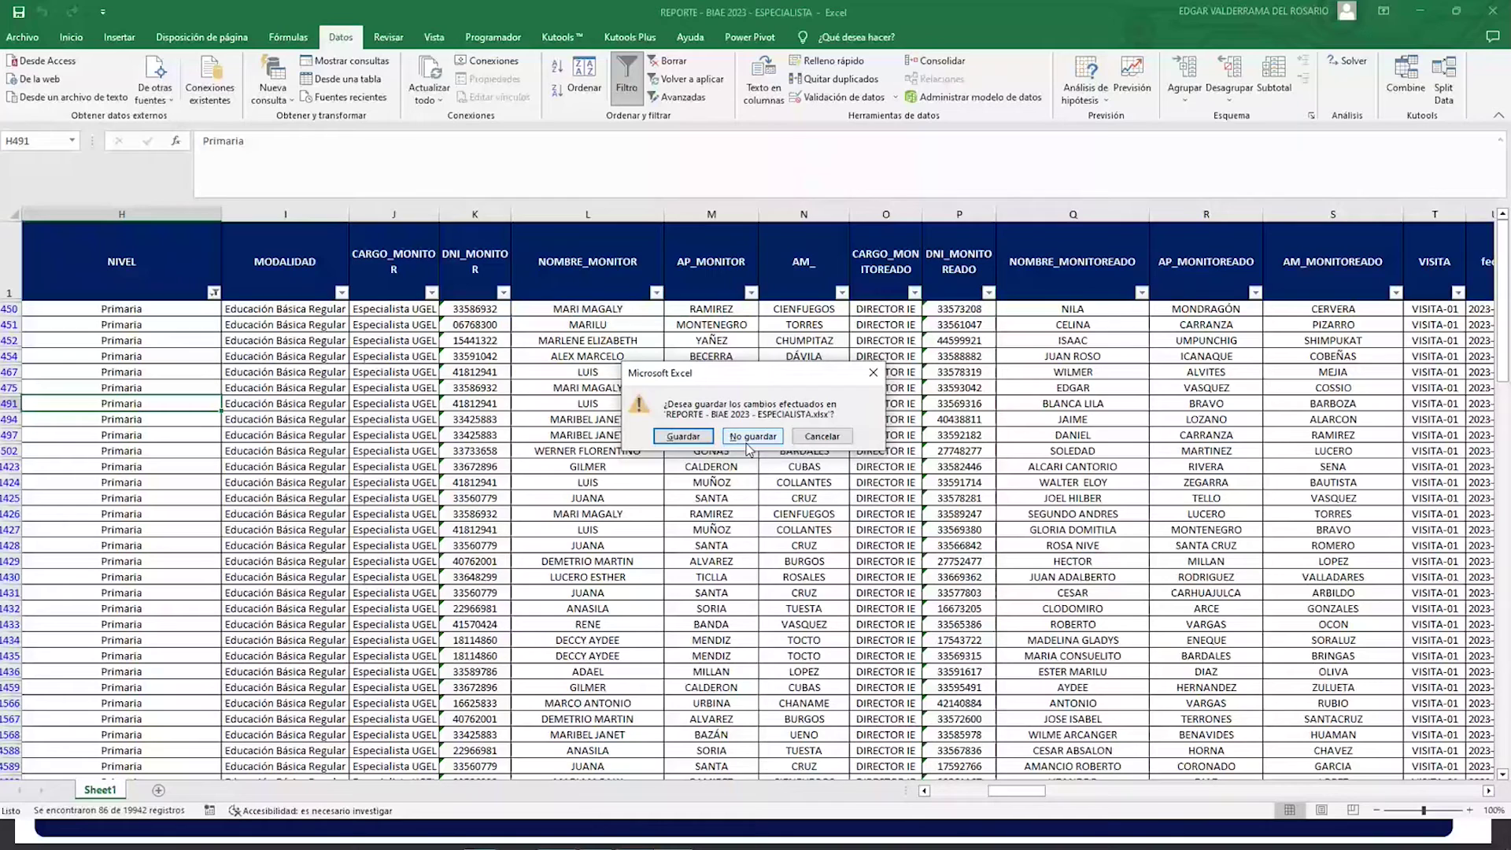
{"action": "left_click", "coordinate": [751, 439]}
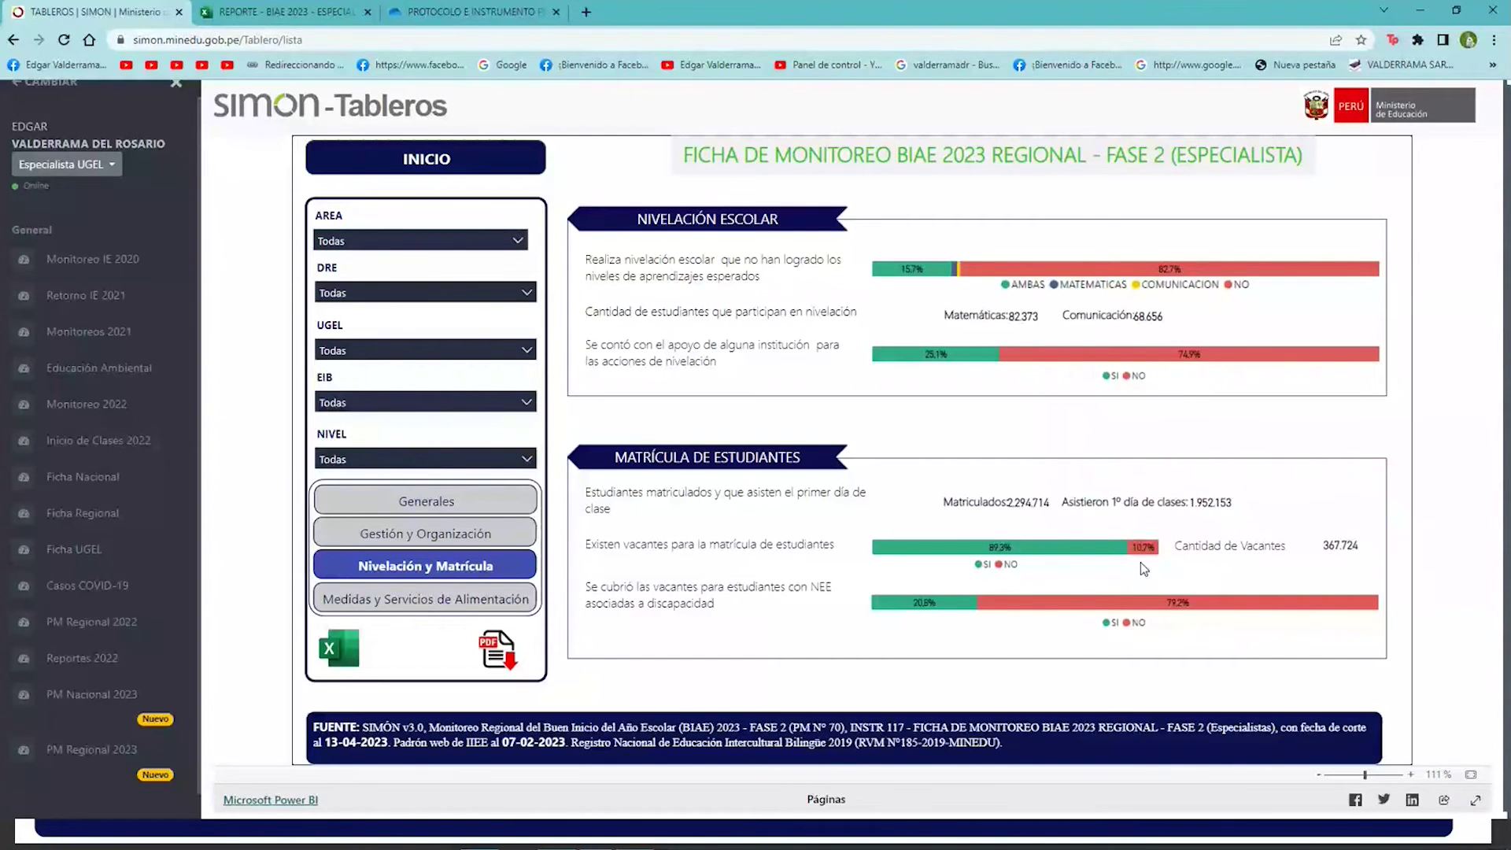
Step: Examine the dashboard's discapacidad vacancy chart, and show the Medidas y Servicios de Alimentación results
{"action": "mouse_move", "coordinate": [1053, 604]}
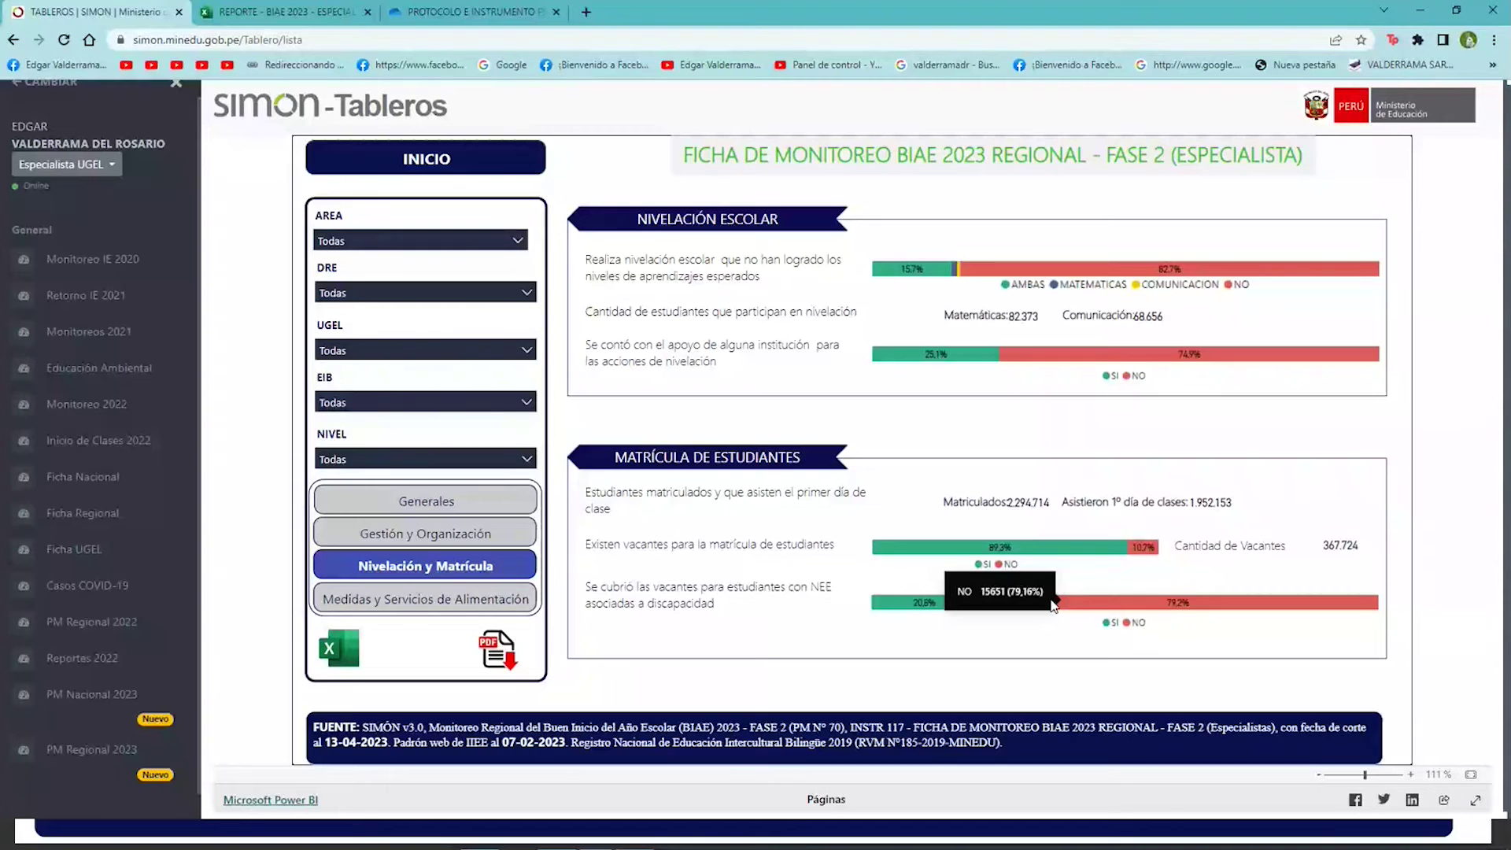
{"action": "left_click", "coordinate": [499, 596]}
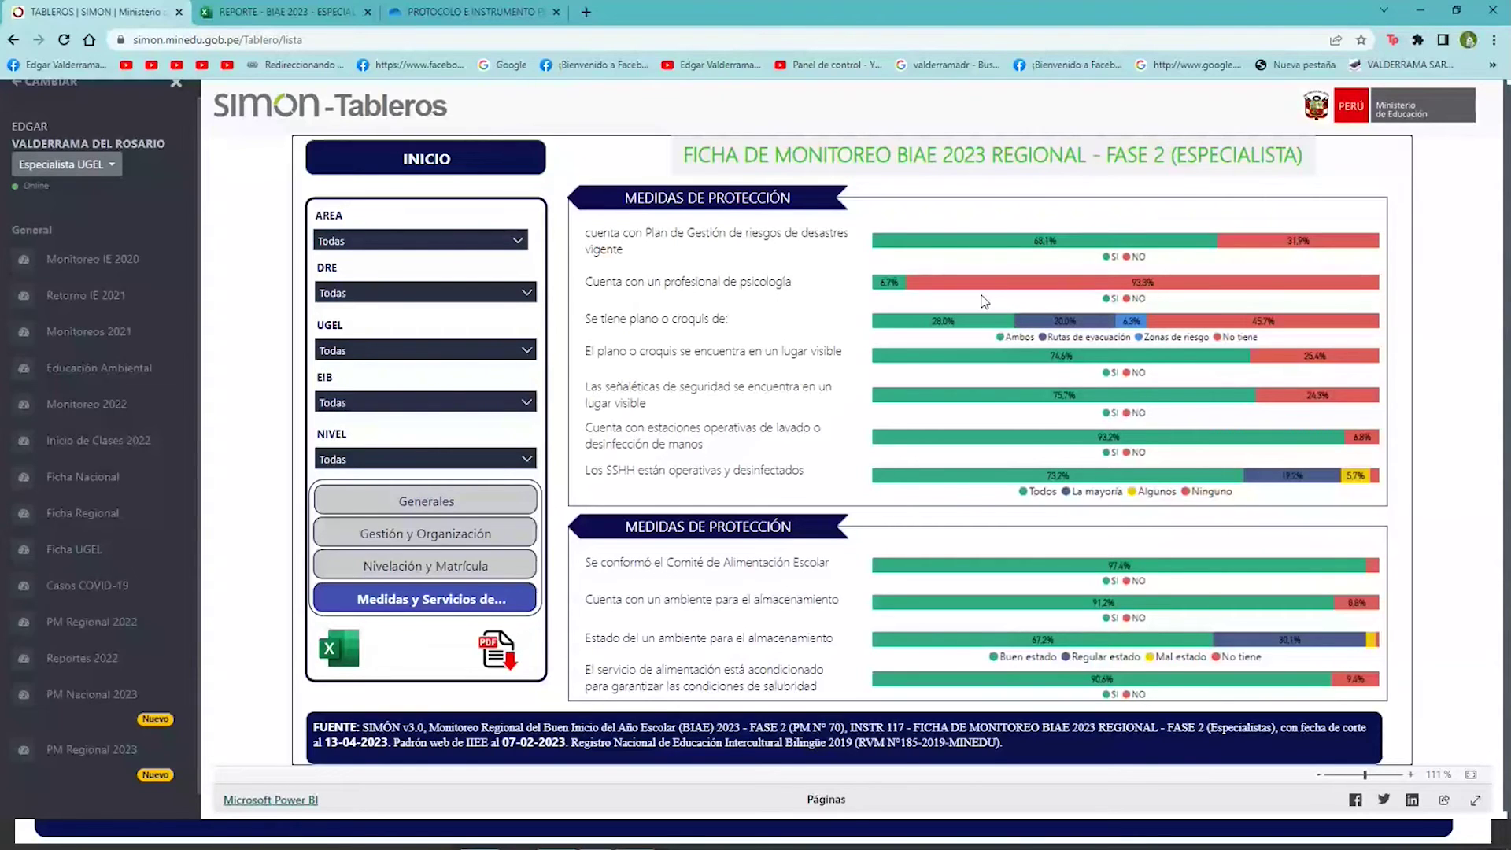
Step: Return to the SIMON module list and open the Dashboard of Monitoreo versión 3.0 (Nuevo)
{"action": "scroll", "coordinate": [31, 151], "scroll_direction": "up", "scroll_amount": 1}
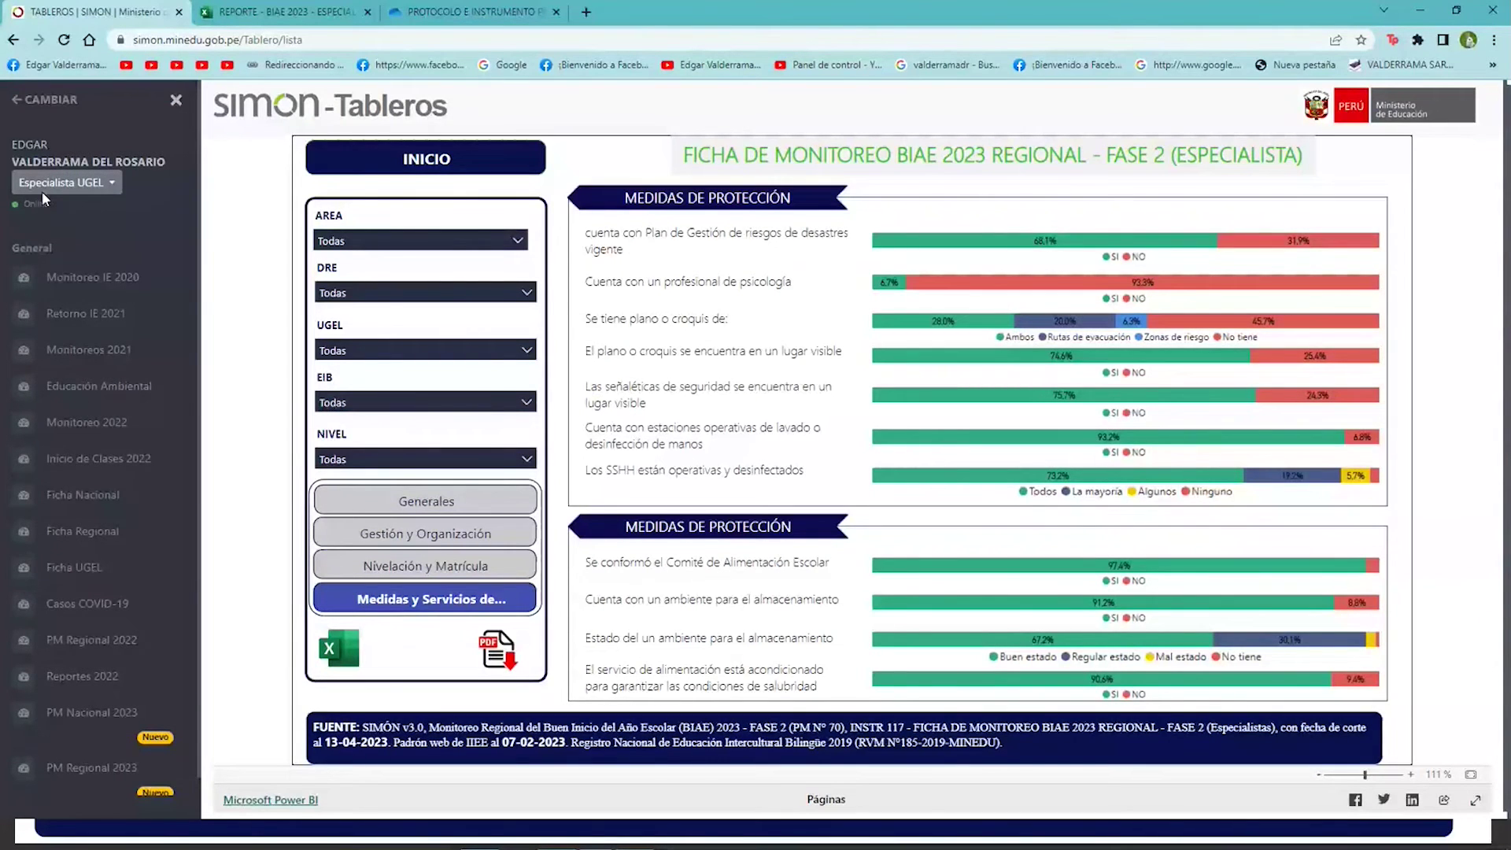
{"action": "left_click", "coordinate": [54, 100]}
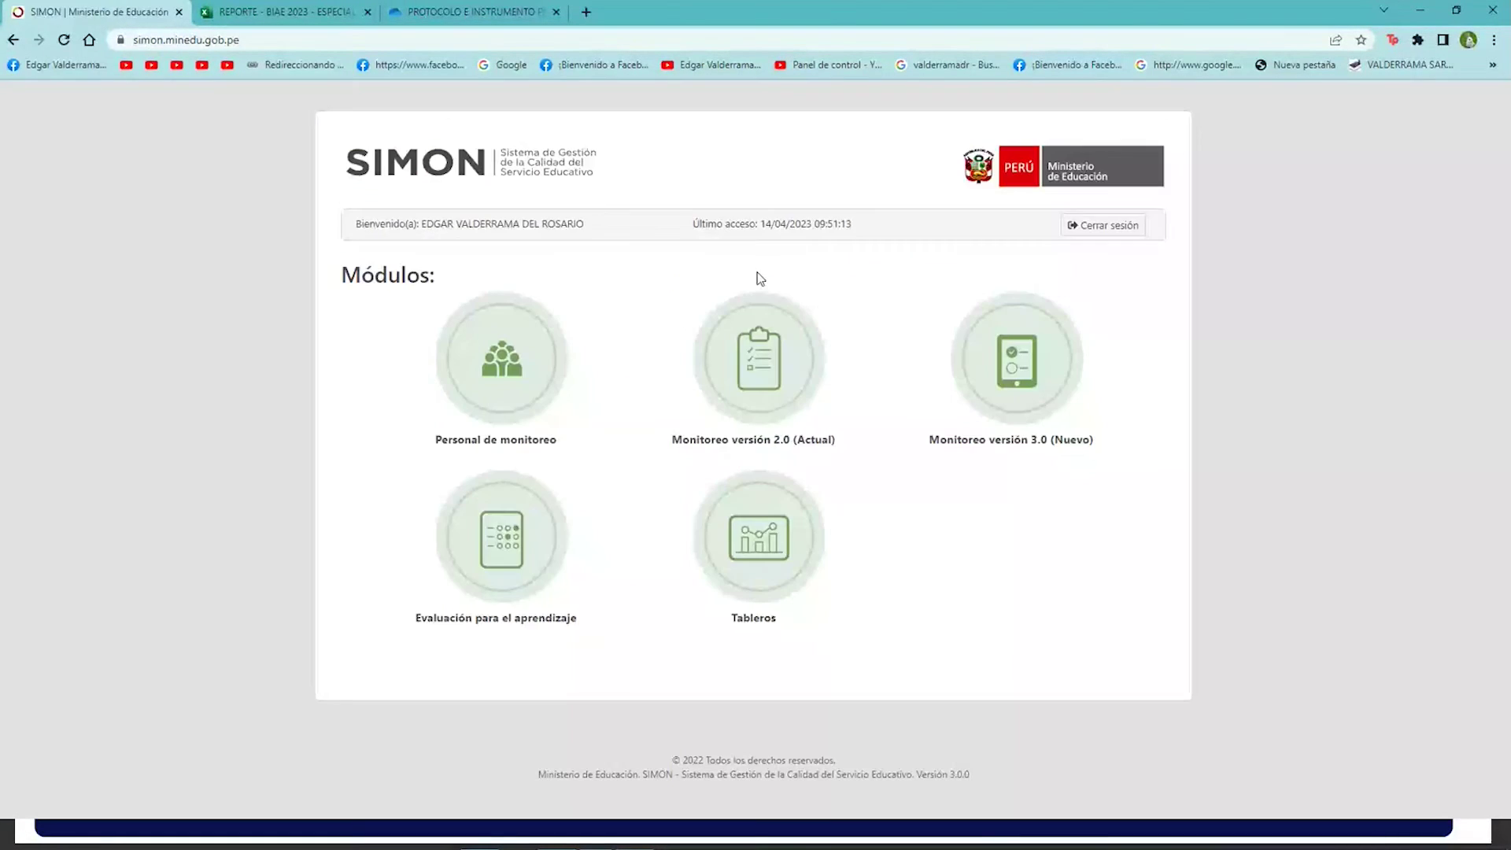
{"action": "left_click", "coordinate": [1030, 395]}
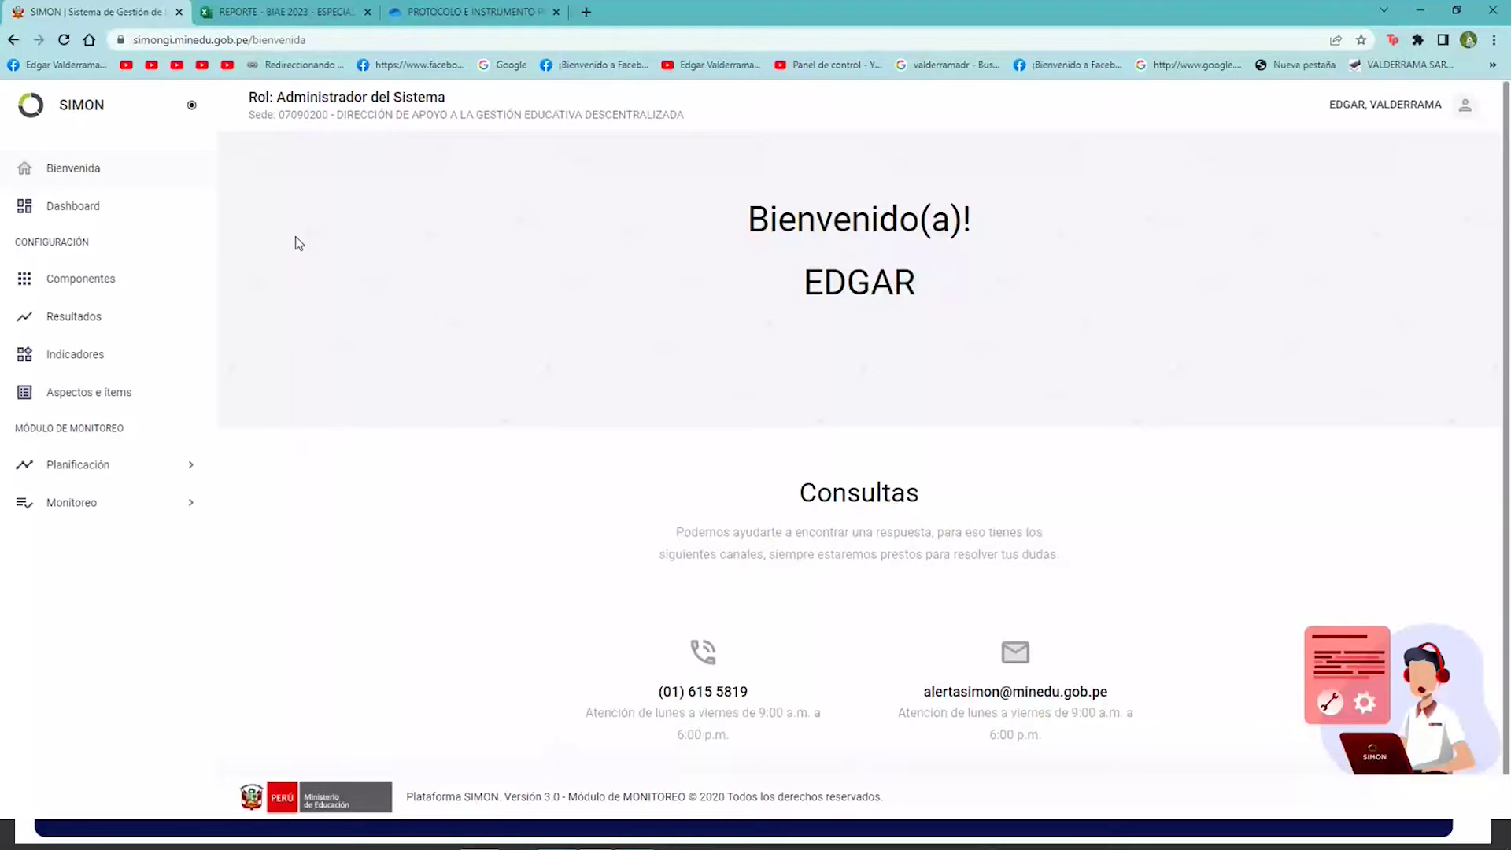
{"action": "left_click", "coordinate": [68, 208]}
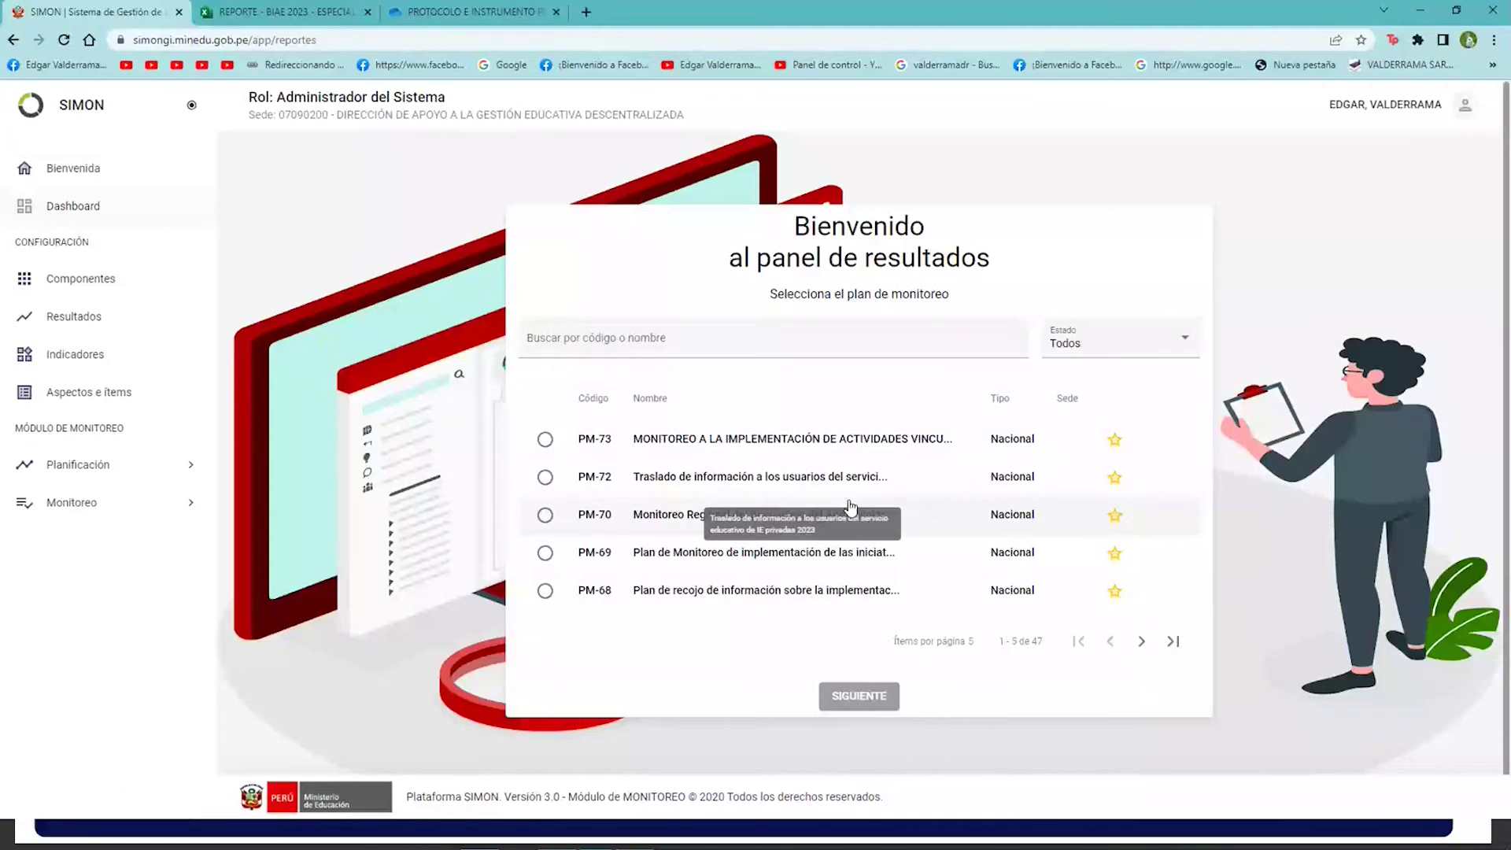
Step: Open the results of monitoring plan PM-70 for instrument INST-117, the BIAE 2023 Fase 2 form for Especialistas
{"action": "scroll", "coordinate": [80, 214], "scroll_direction": "down", "scroll_amount": 1}
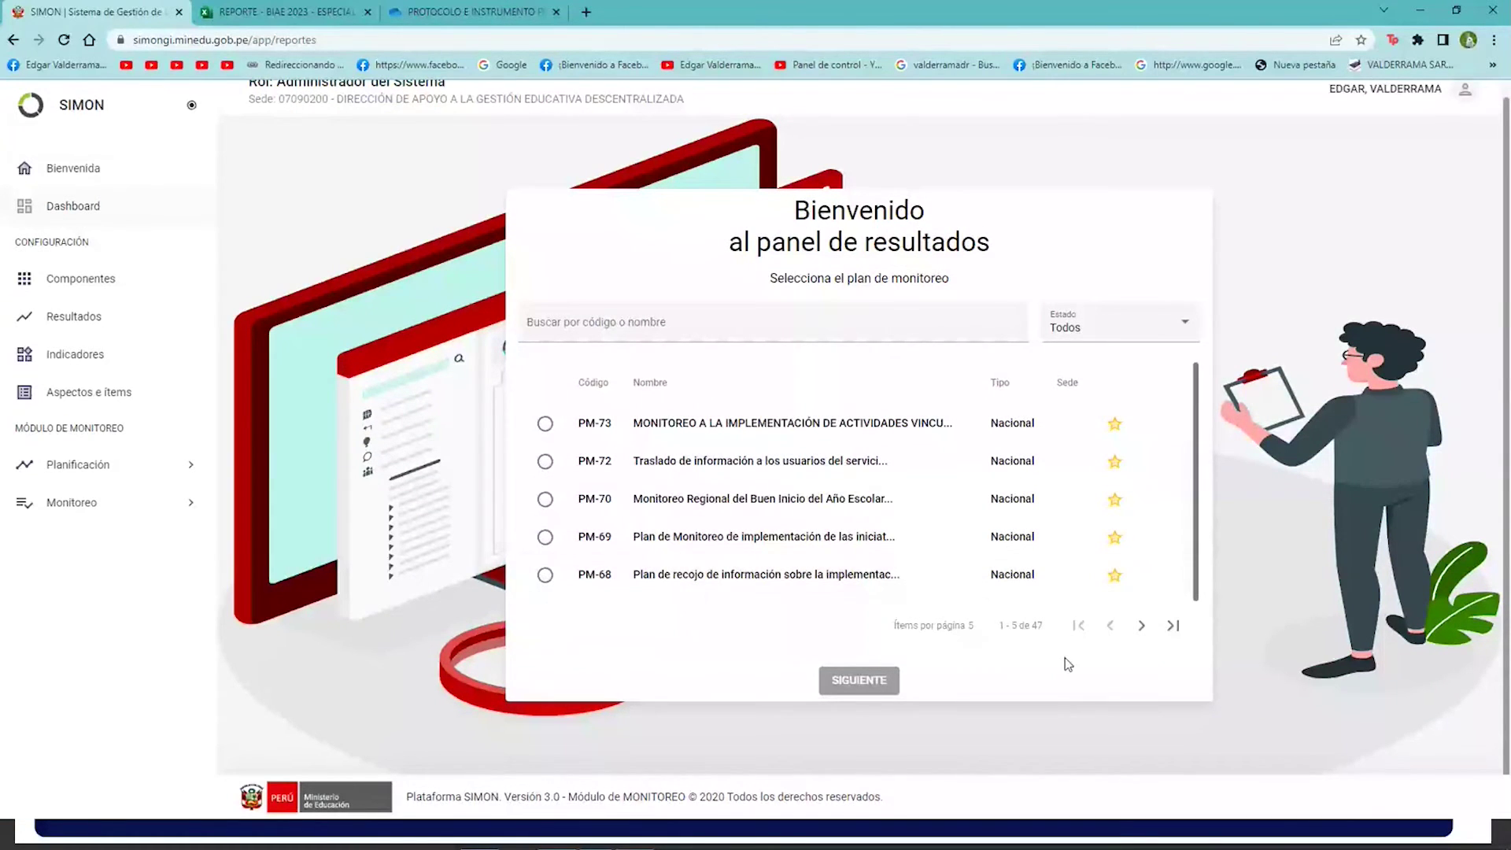
{"action": "left_click", "coordinate": [1143, 626]}
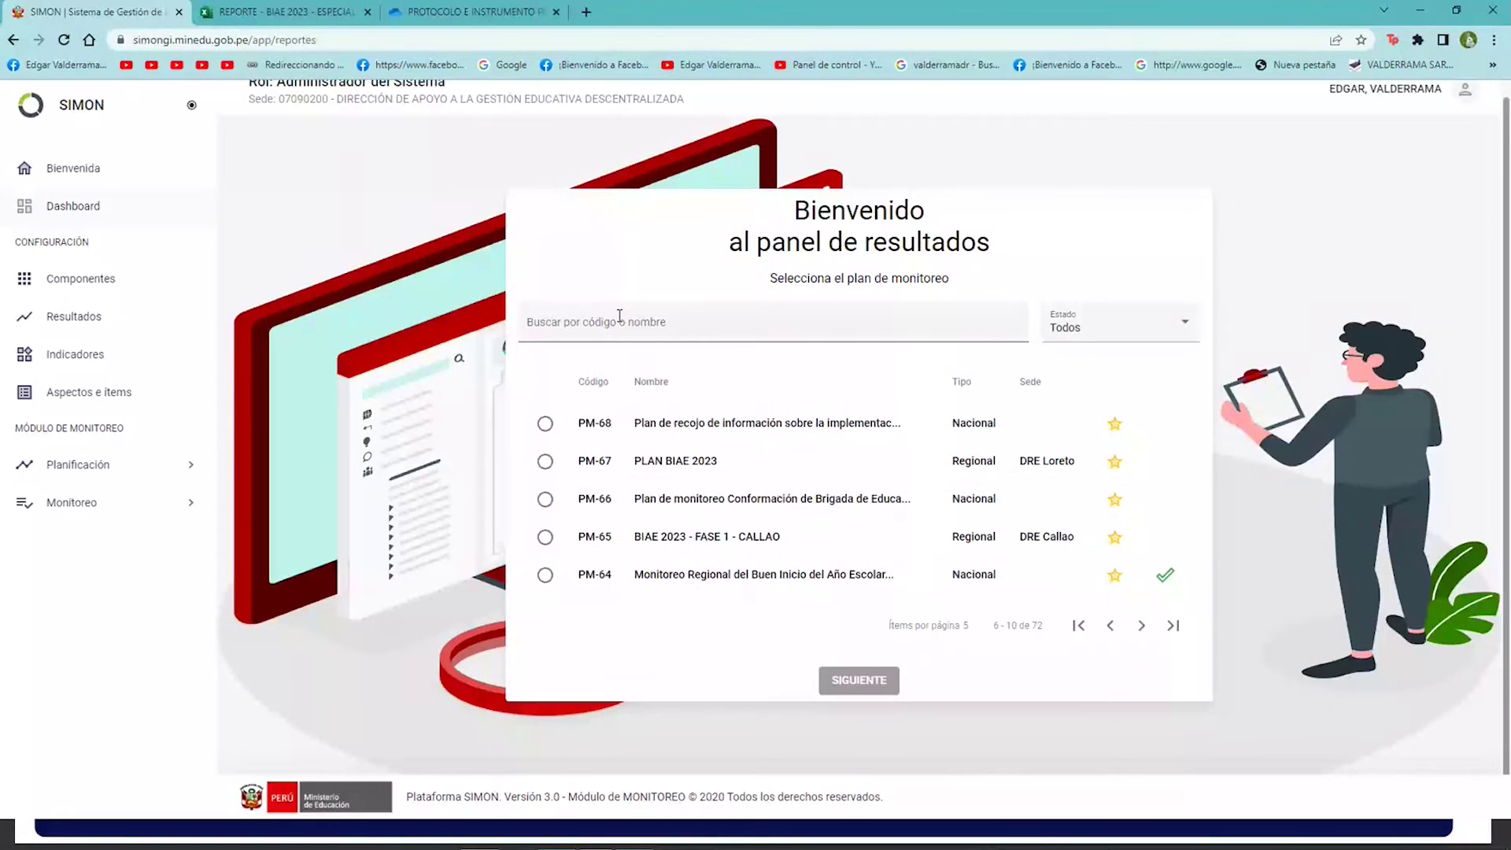
{"action": "left_click", "coordinate": [1111, 627]}
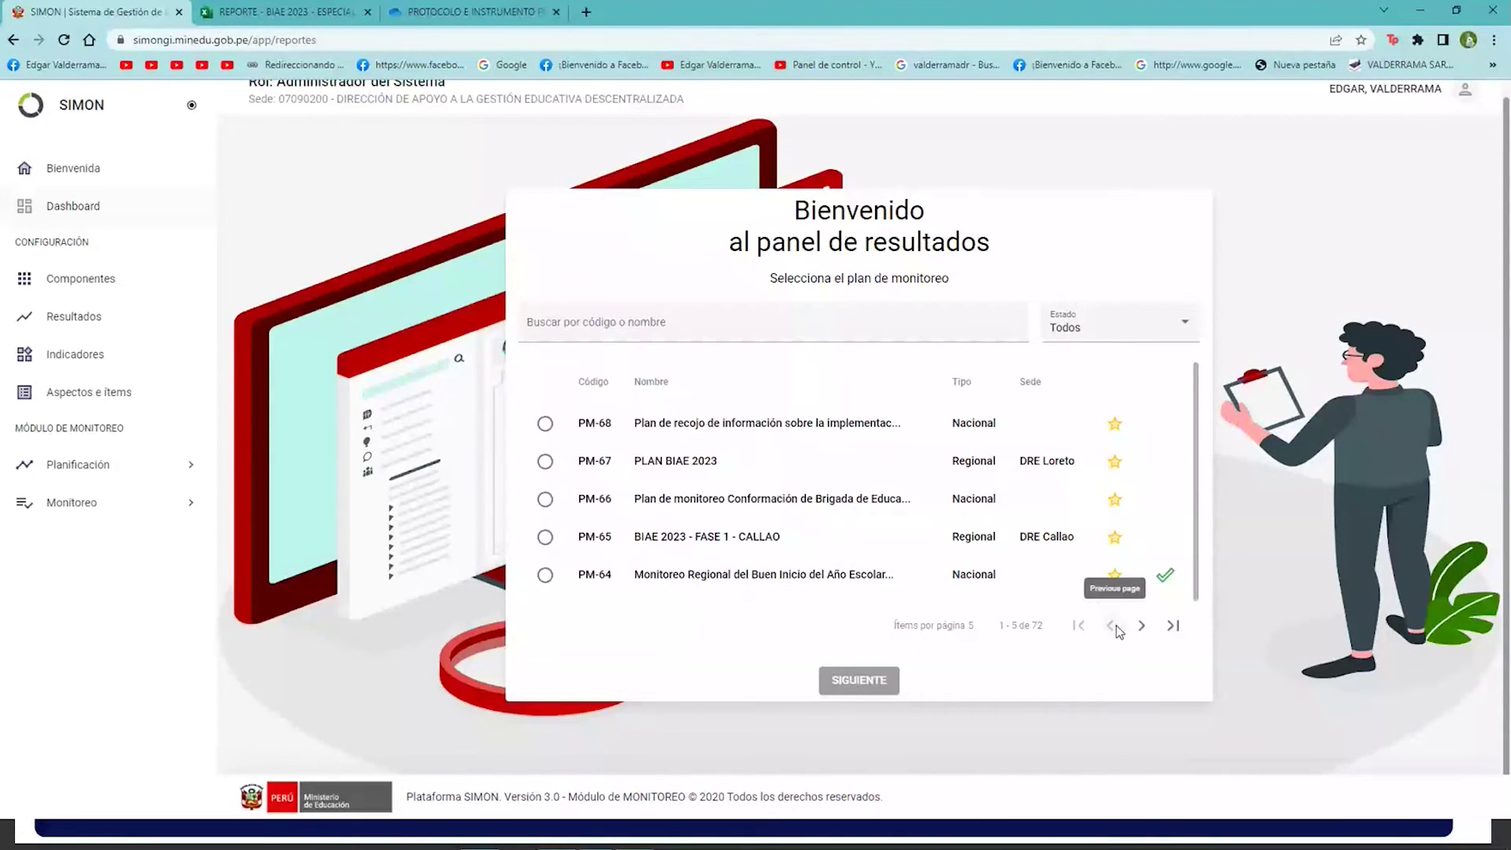
{"action": "left_click", "coordinate": [585, 551]}
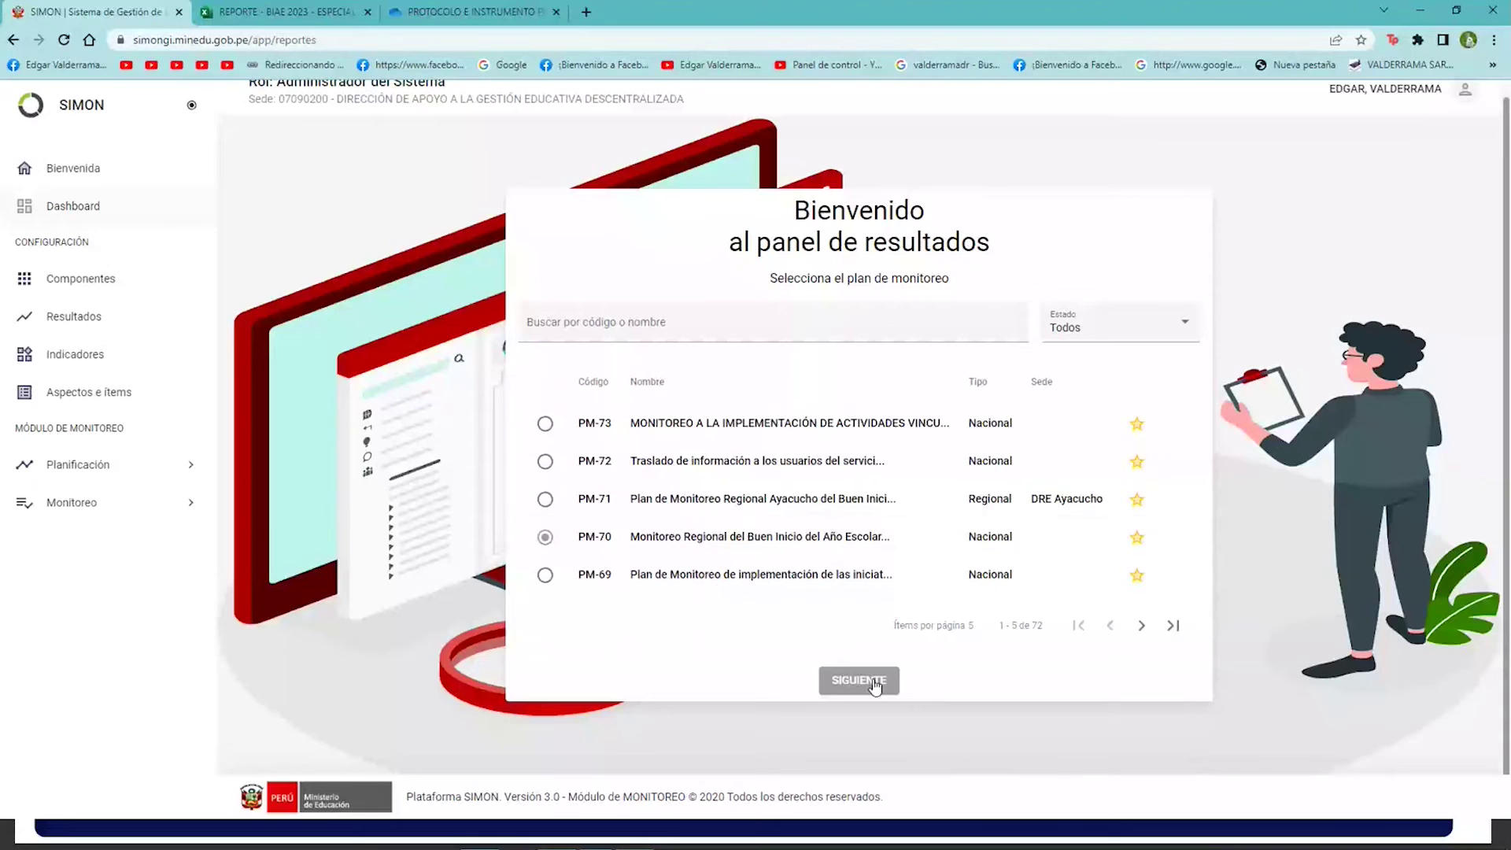
{"action": "left_click", "coordinate": [866, 681]}
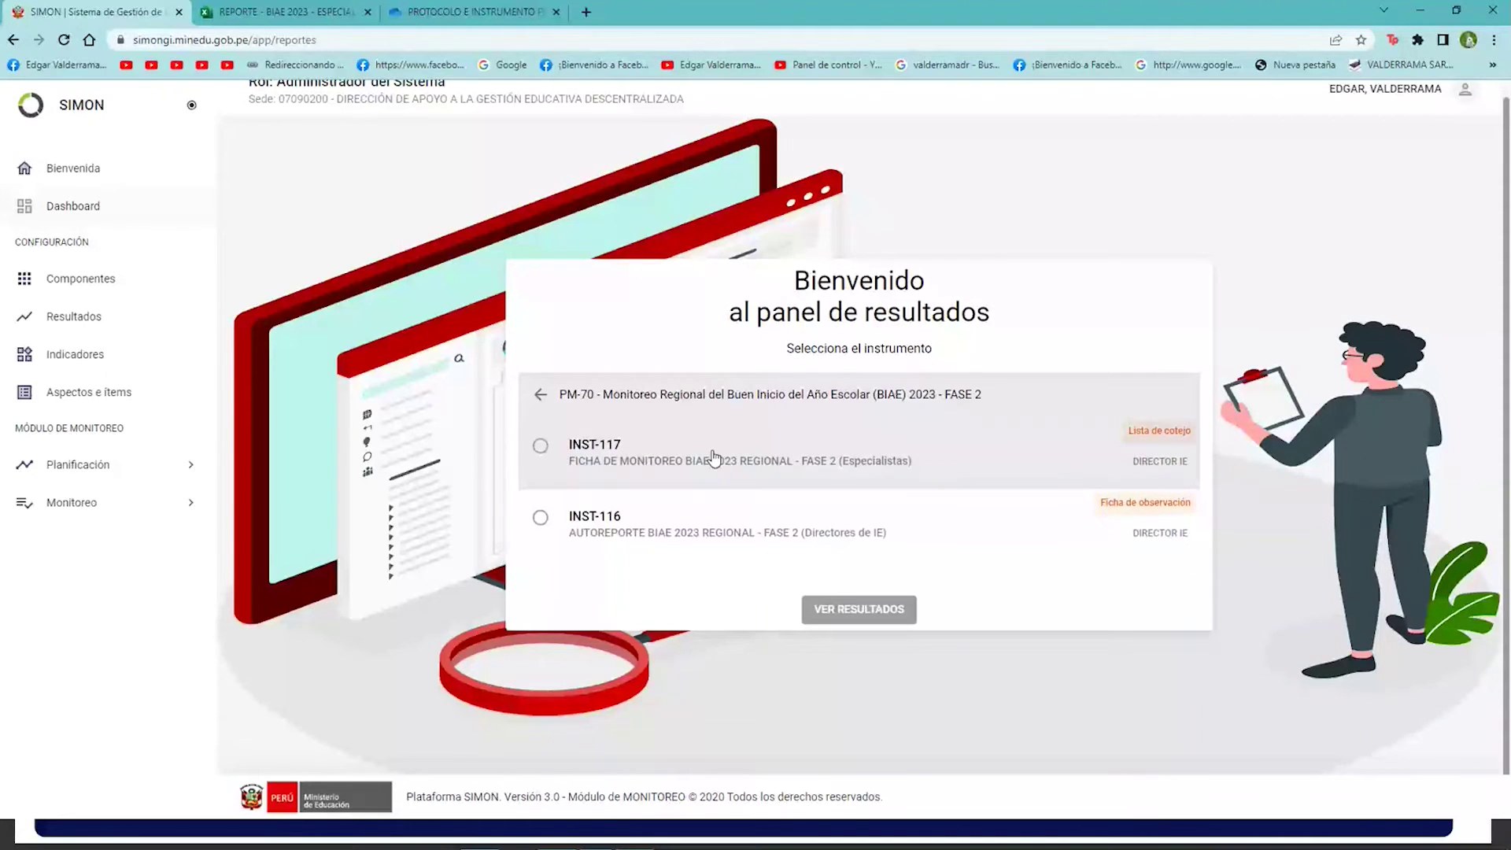
{"action": "left_click", "coordinate": [740, 458]}
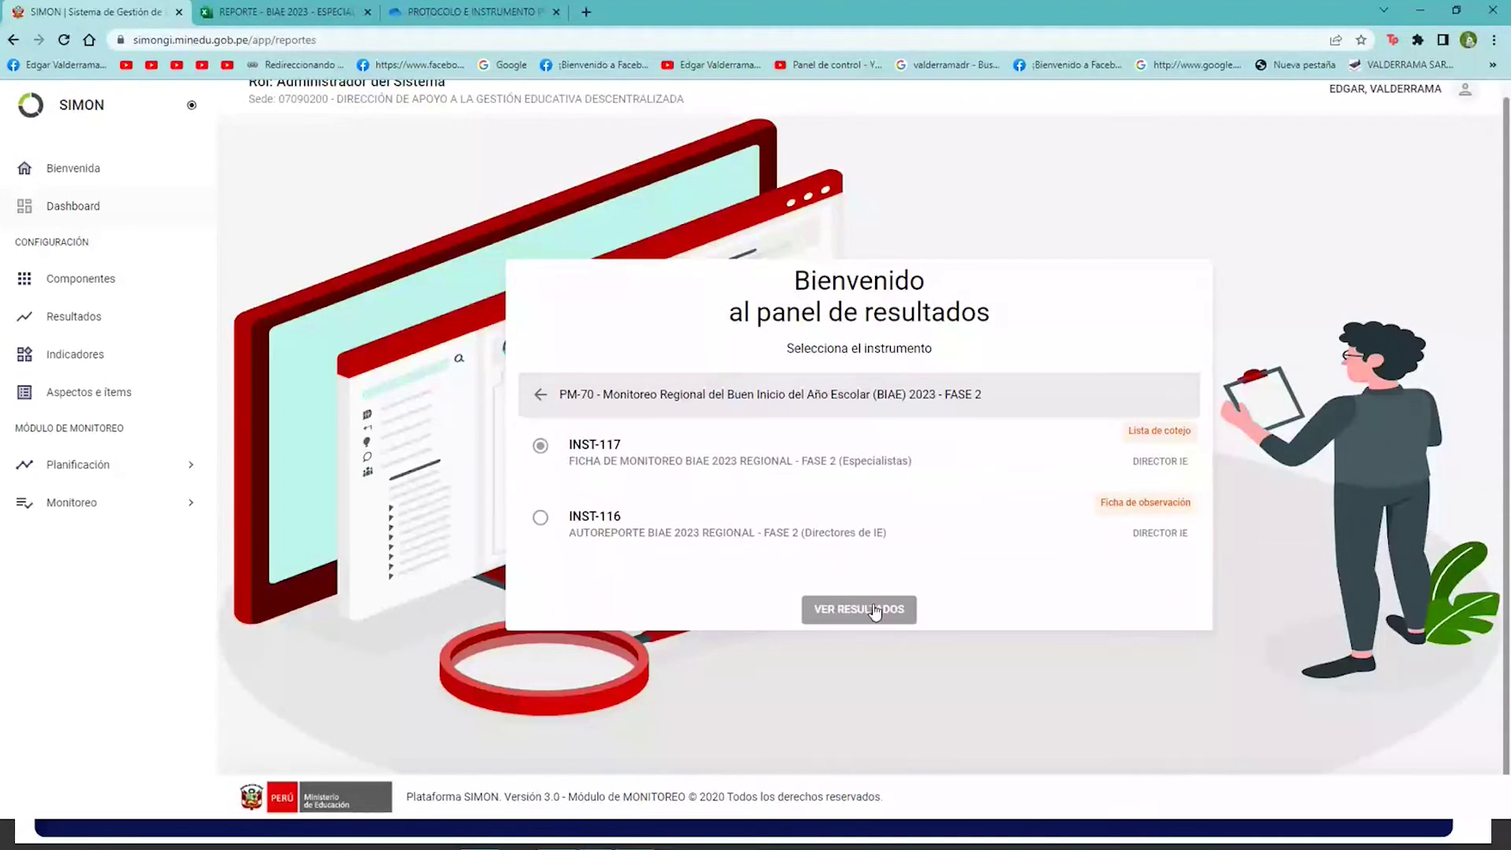
{"action": "left_click", "coordinate": [882, 621]}
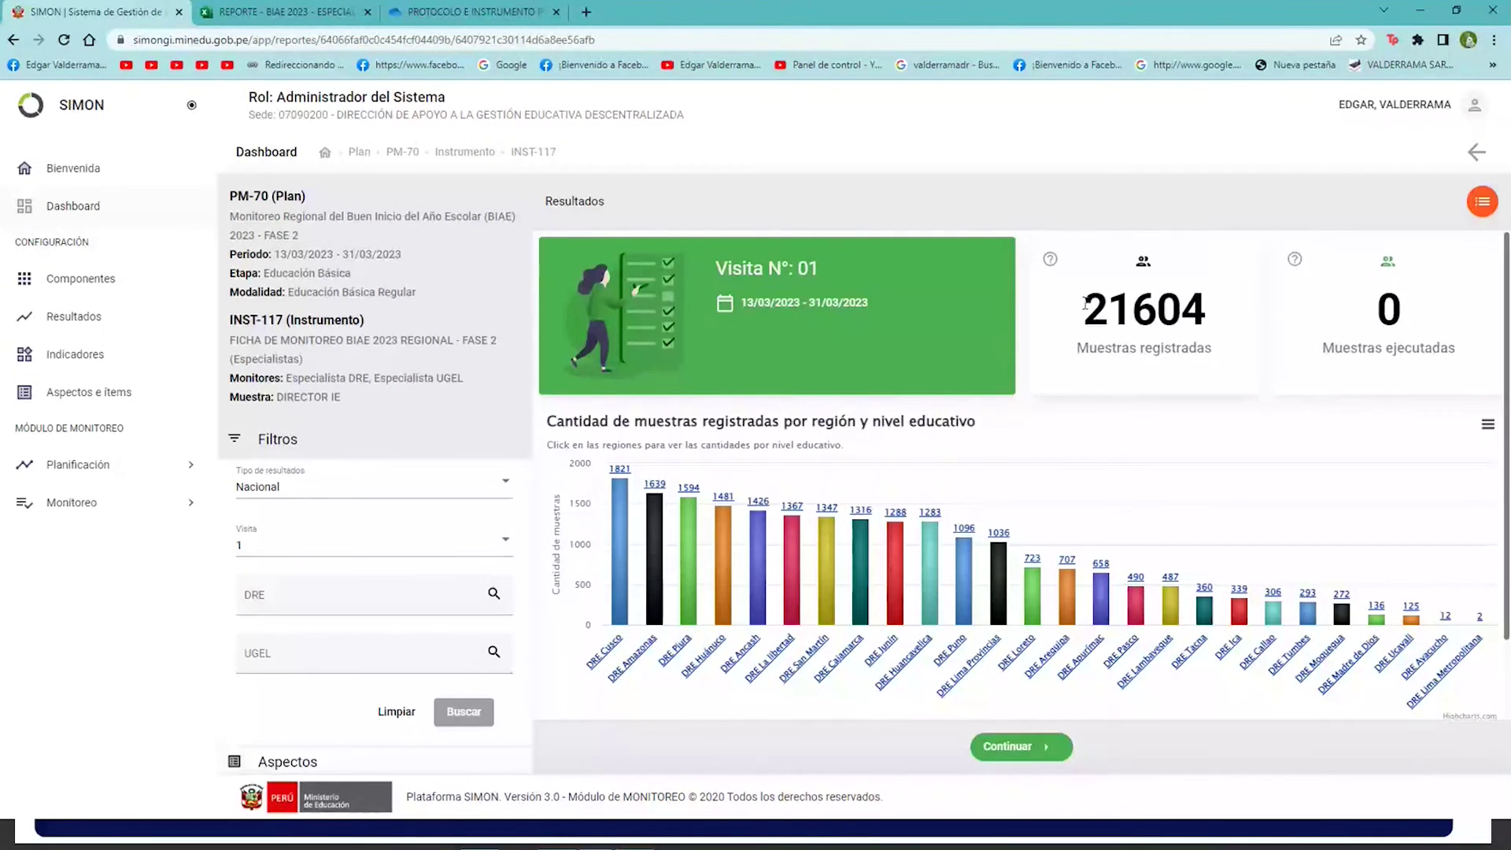
Step: Open the viewer of executed forms and list the samples with result type Nacional and visit 1
{"action": "left_click_drag", "start_coordinate": [1086, 303], "coordinate": [1210, 309]}
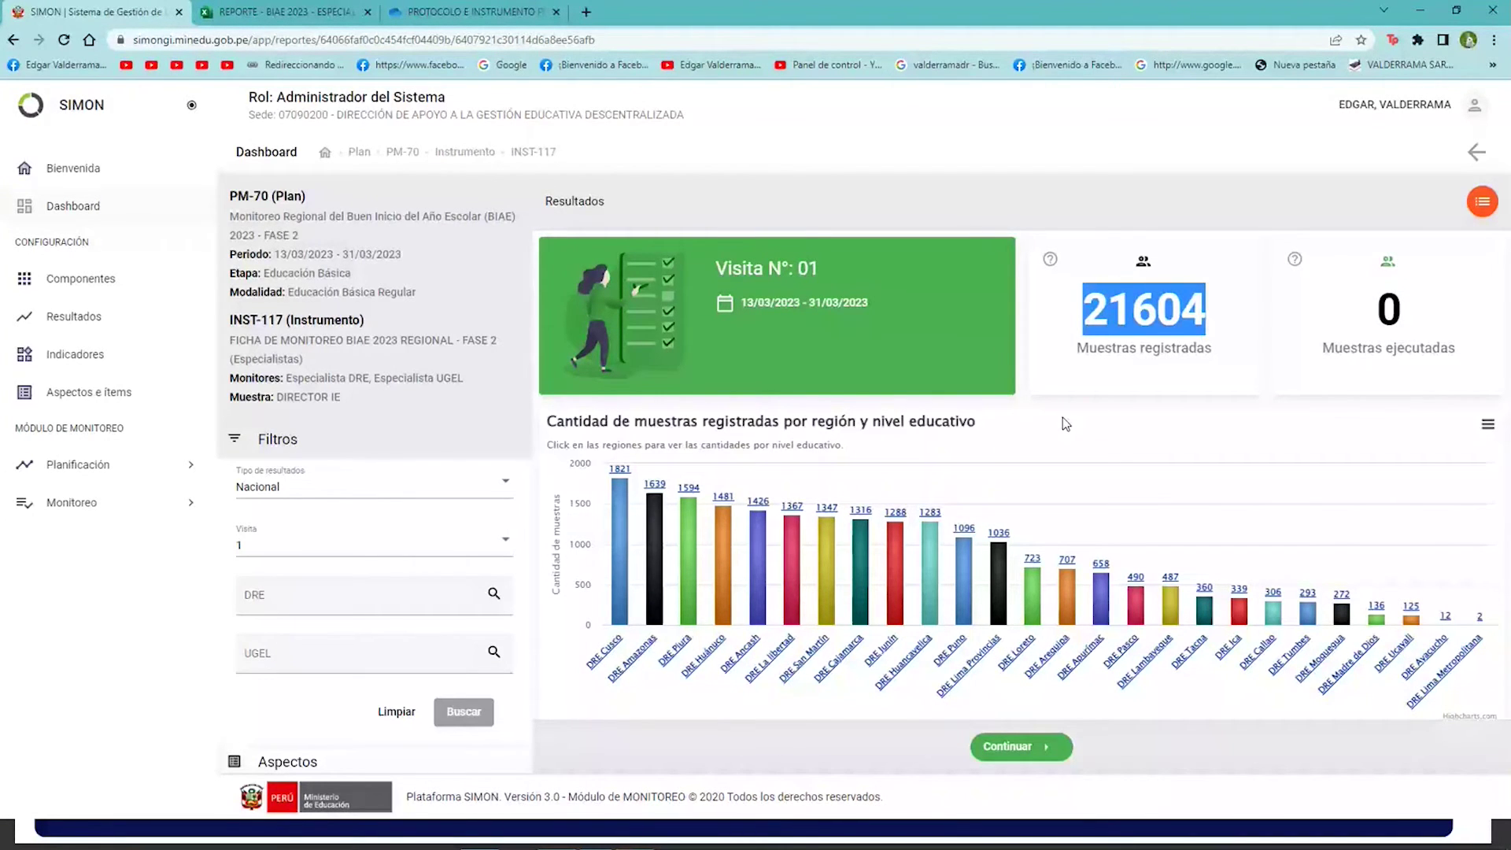
{"action": "left_click", "coordinate": [1483, 206]}
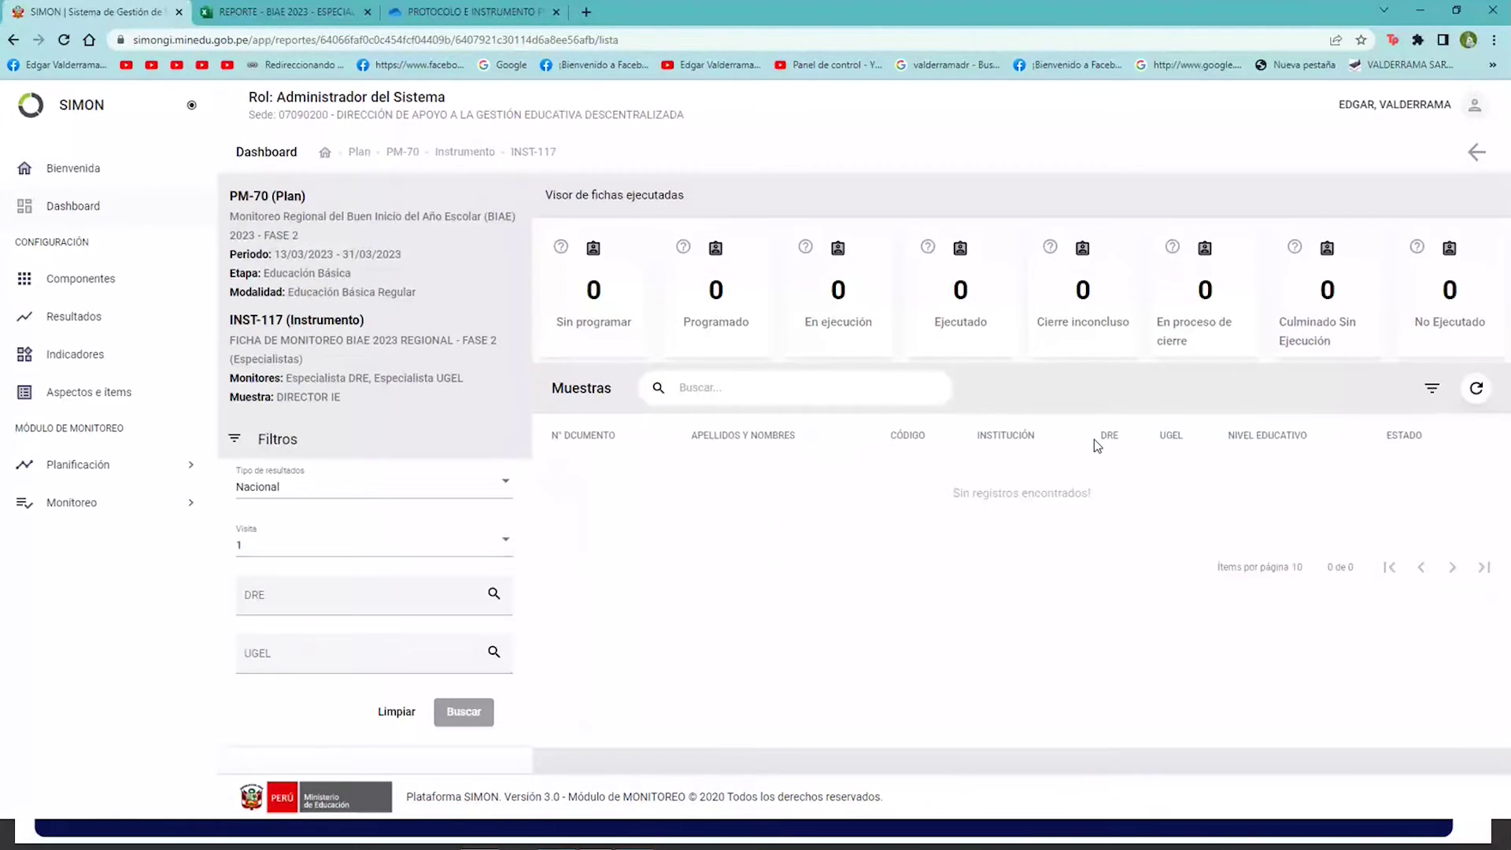
{"action": "left_click", "coordinate": [466, 712]}
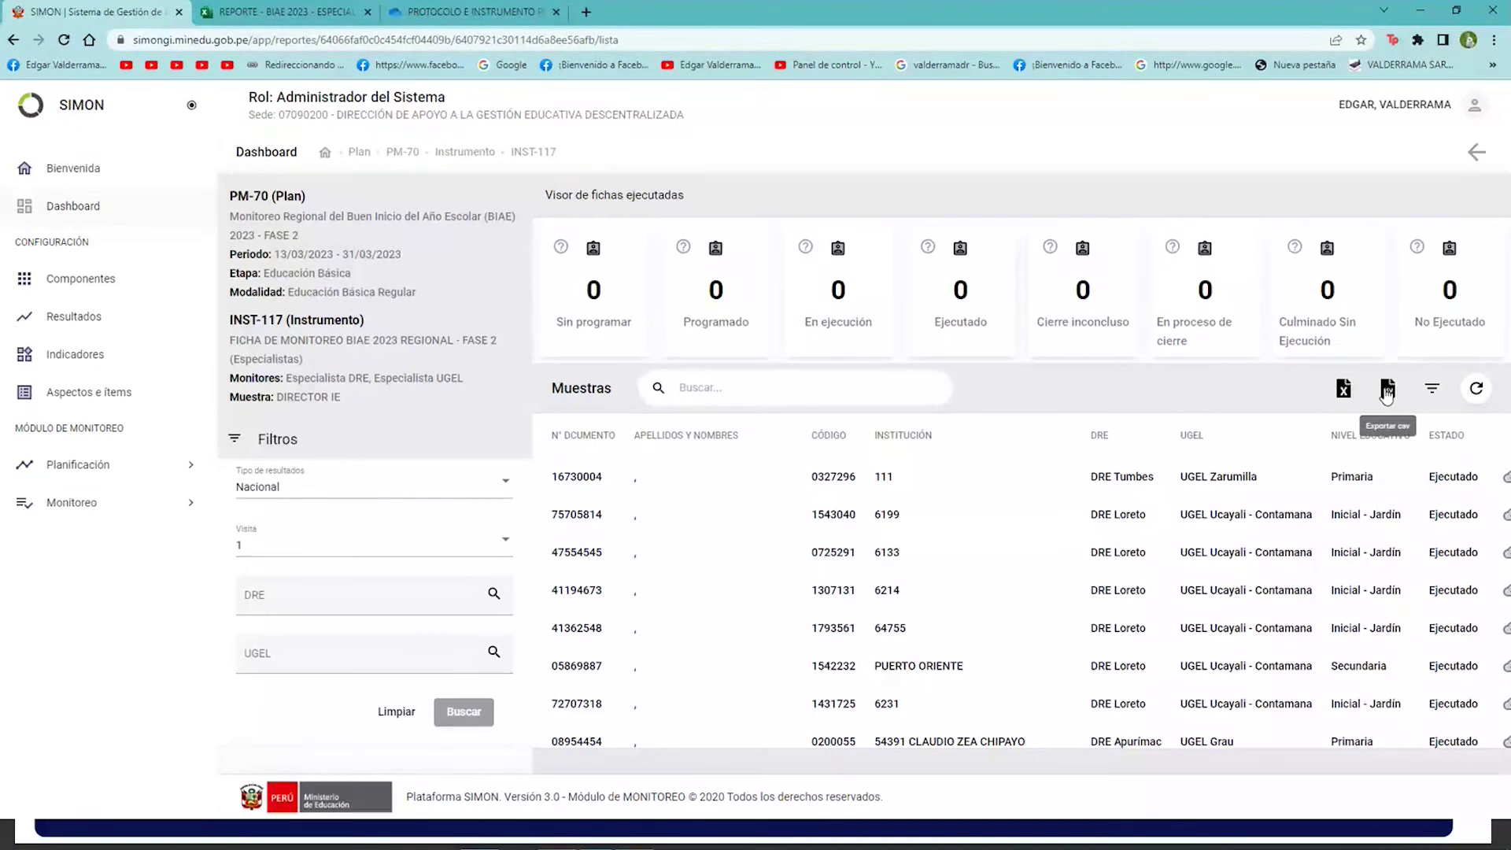
Step: Export the samples list to Excel and open the downloaded report for editing
{"action": "left_click", "coordinate": [1344, 390]}
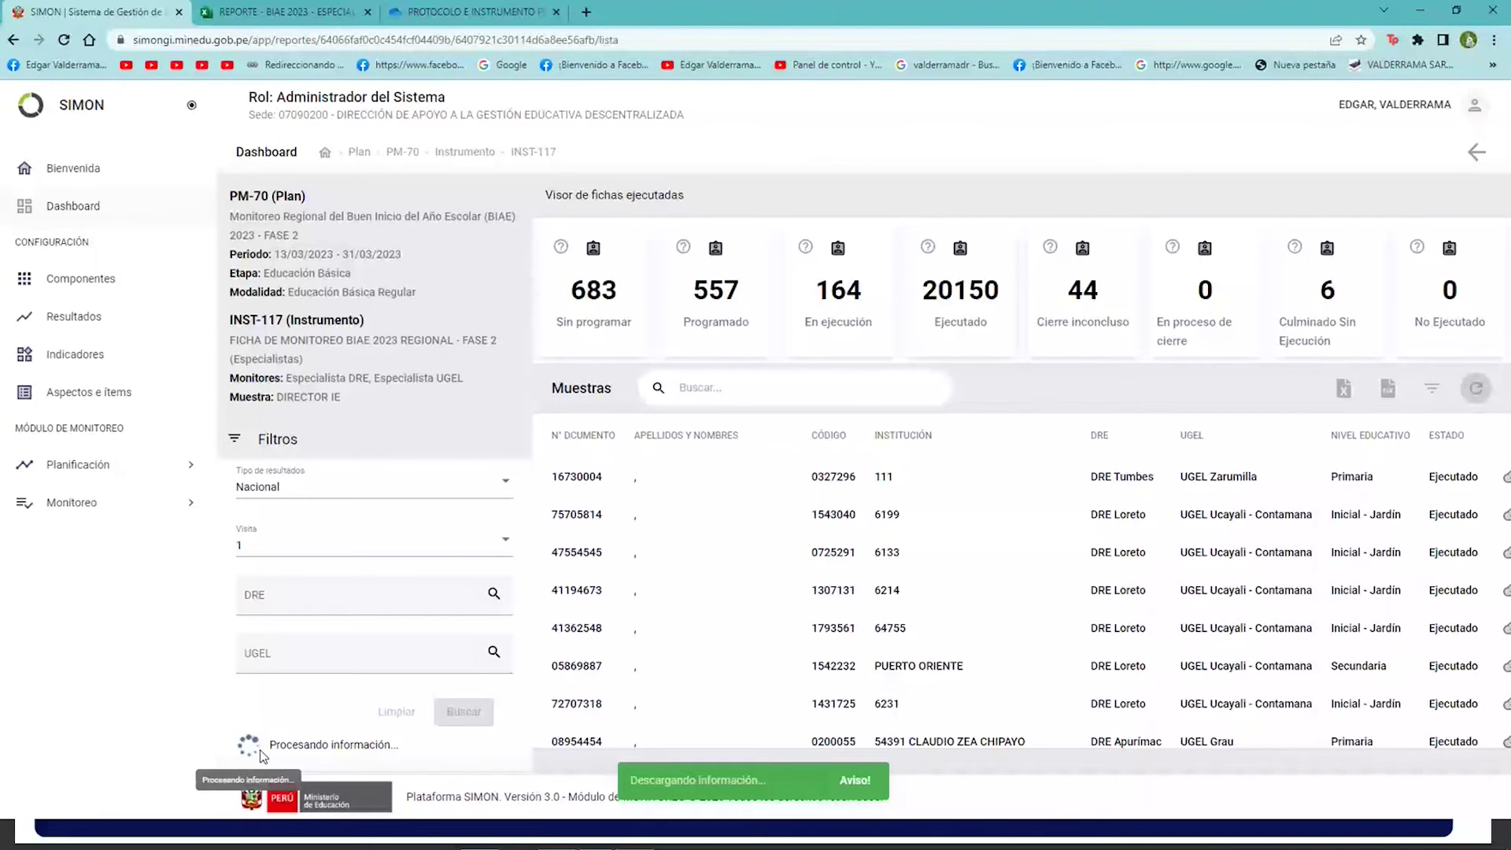
{"action": "left_click", "coordinate": [82, 800]}
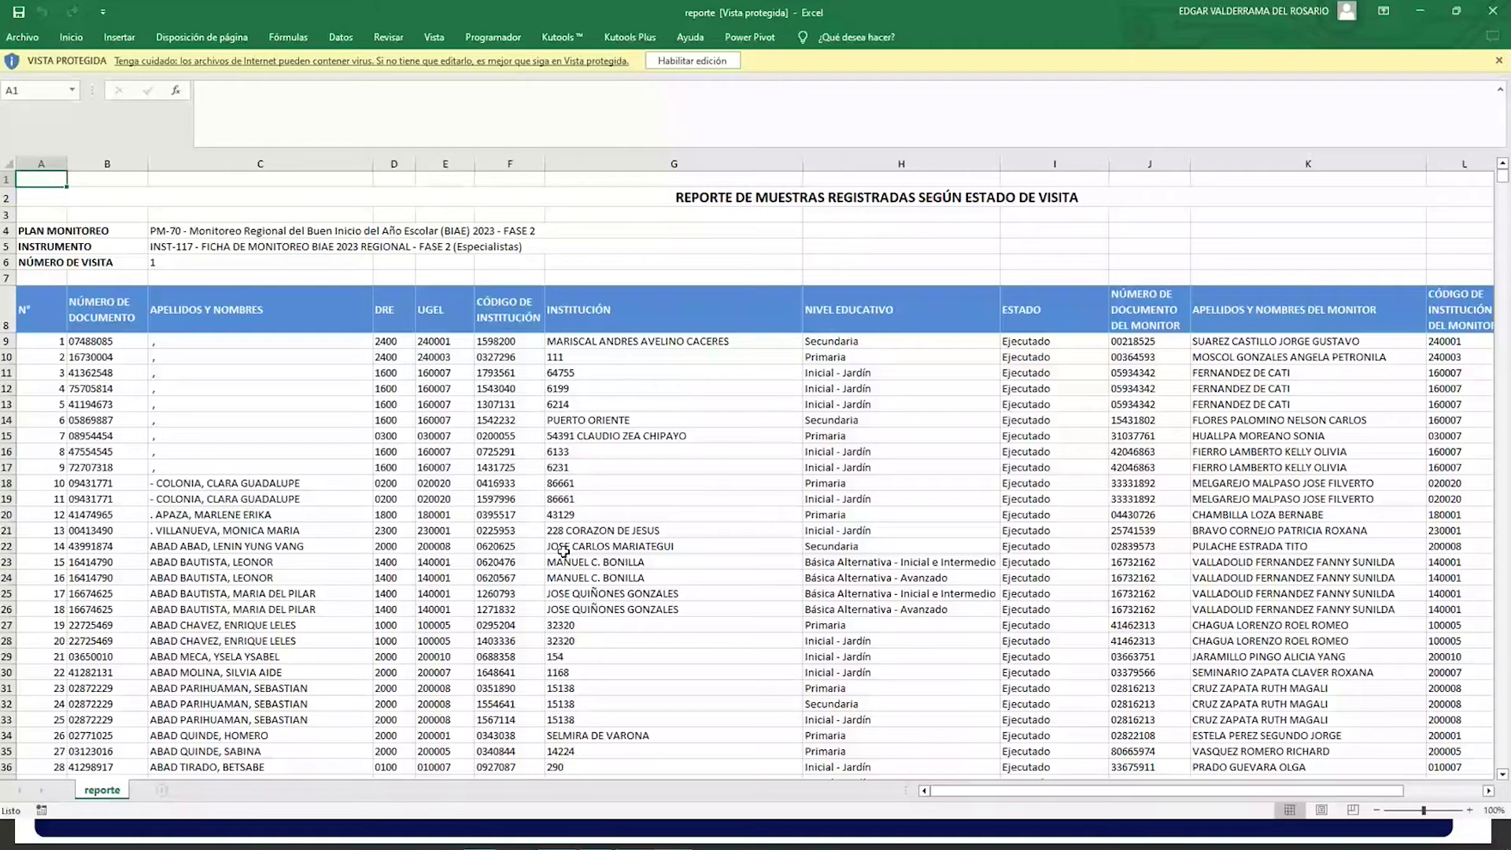
{"action": "left_click", "coordinate": [692, 61]}
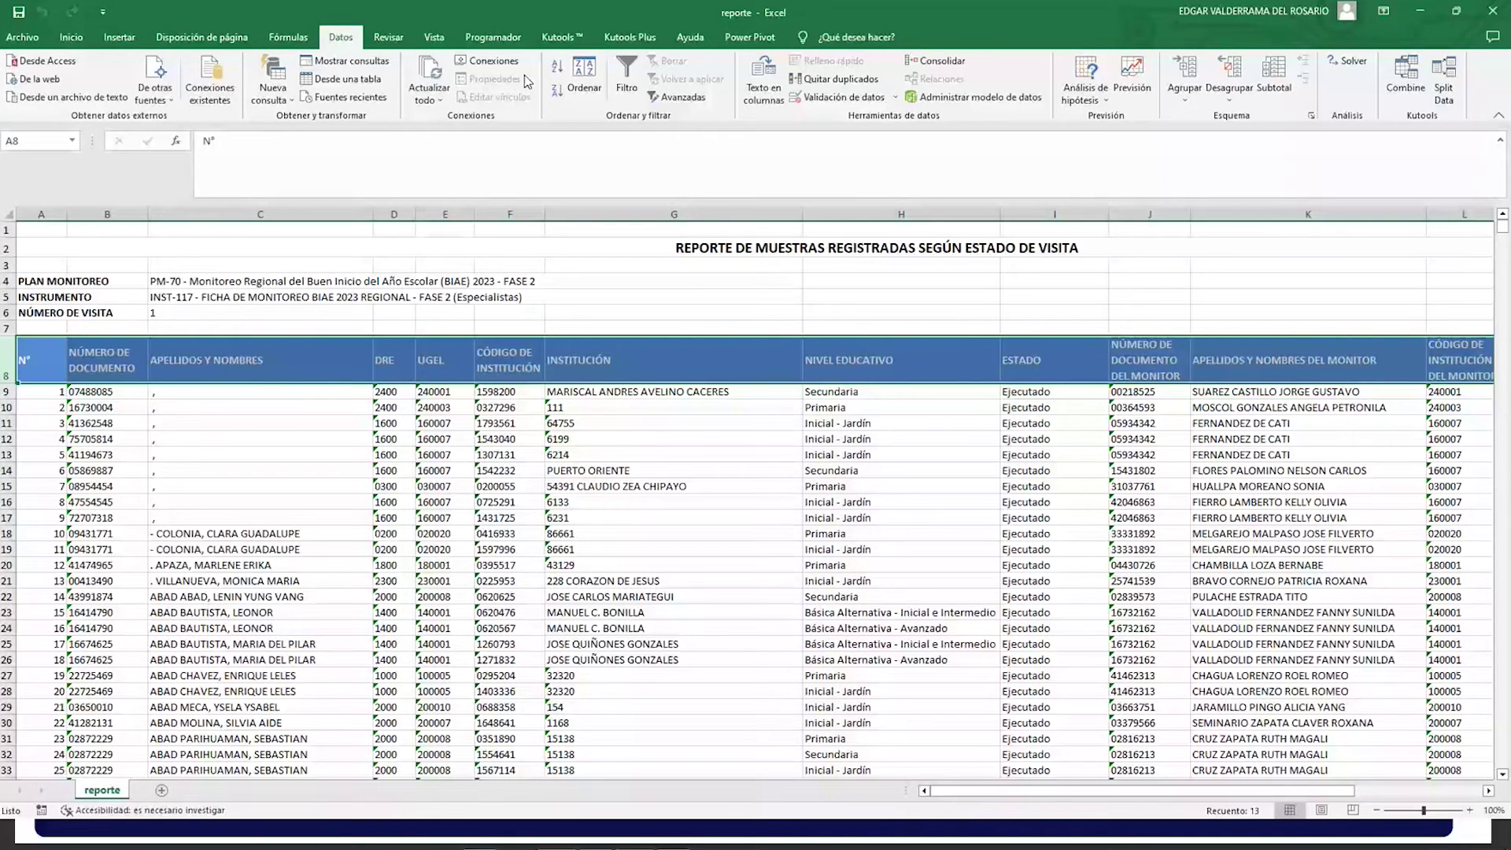
Step: Add filters to the report's header row and show only the samples whose ESTADO is Sin programar
{"action": "left_click", "coordinate": [627, 79]}
{"action": "left_click", "coordinate": [993, 375]}
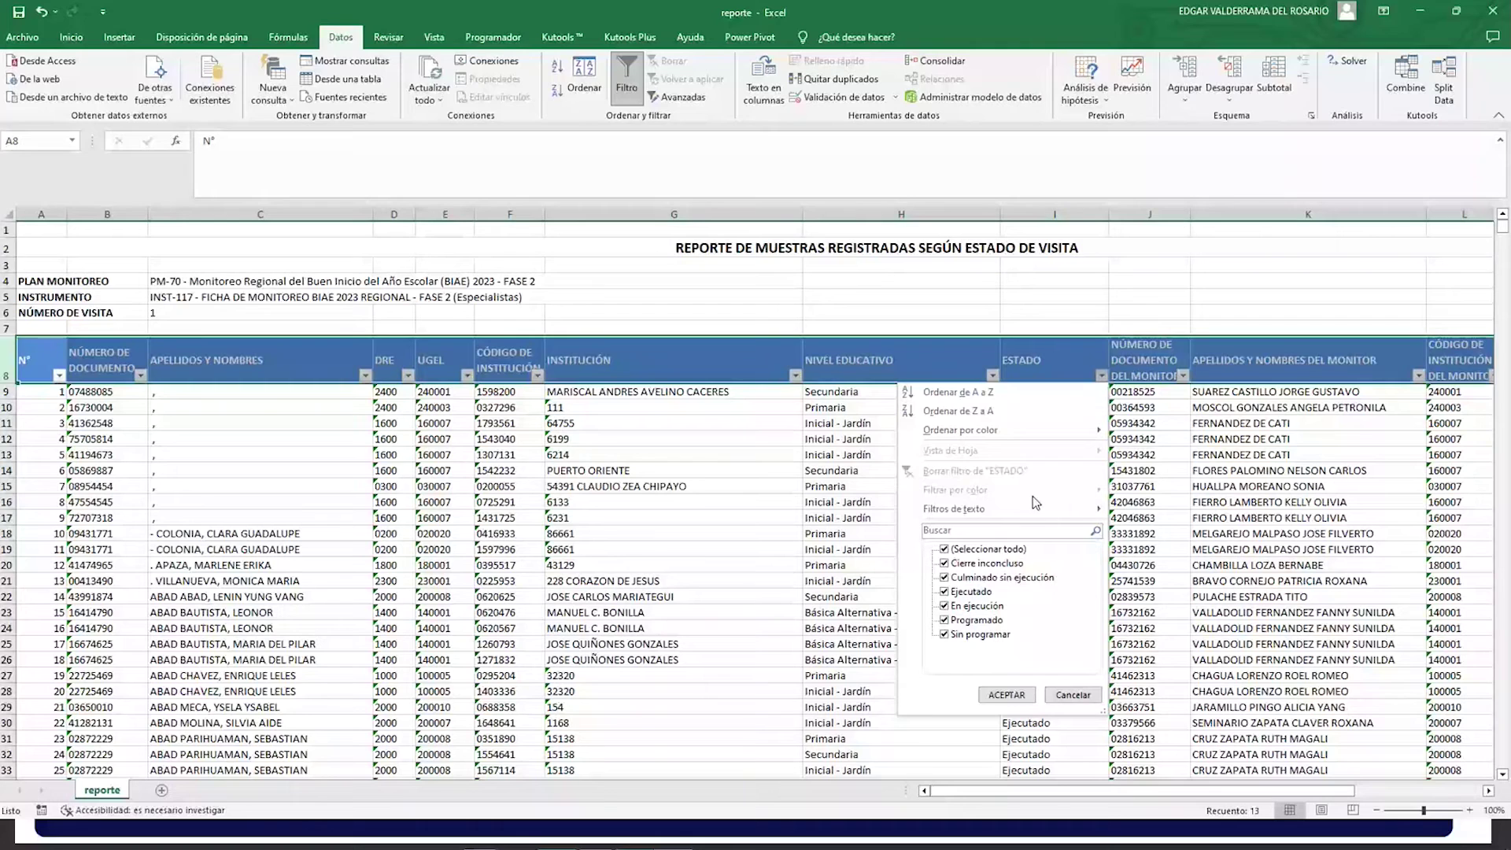
{"action": "left_click", "coordinate": [986, 550]}
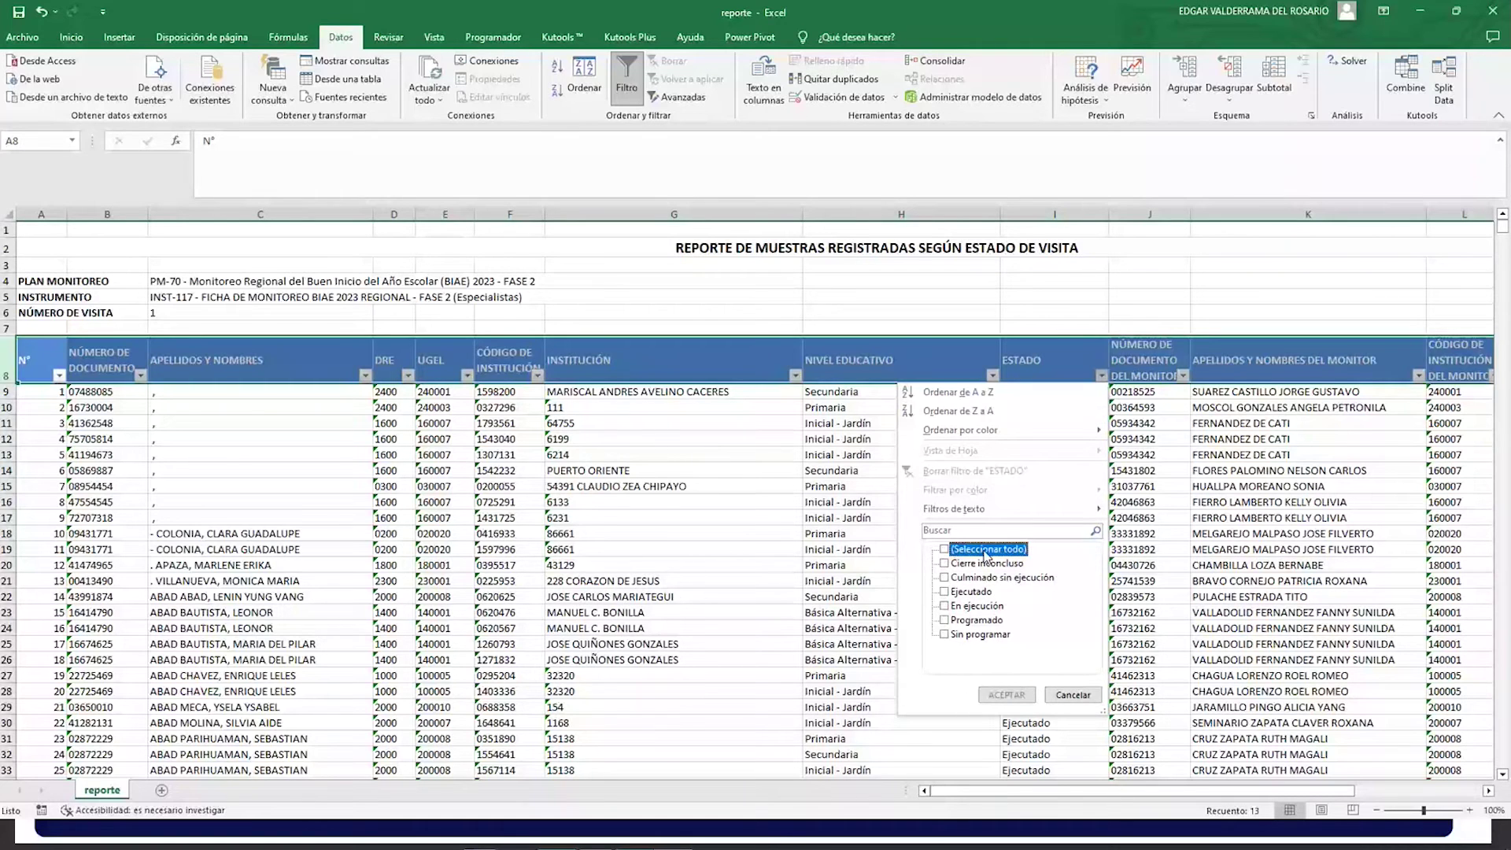
{"action": "left_click", "coordinate": [943, 634]}
{"action": "left_click", "coordinate": [1007, 695]}
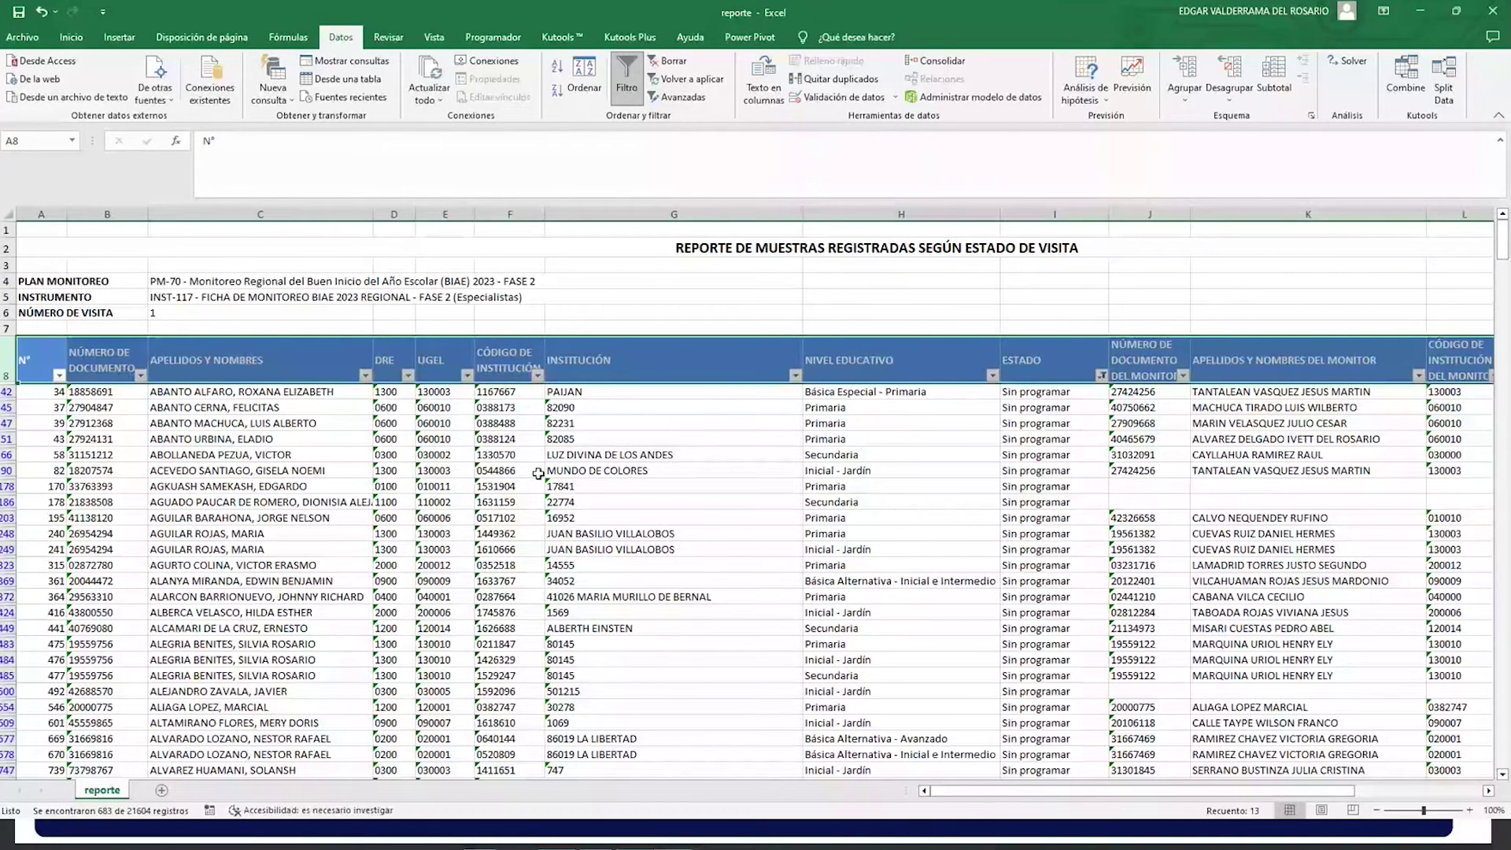
{"action": "left_click", "coordinate": [865, 391]}
{"action": "scroll", "coordinate": [901, 469], "scroll_direction": "down", "scroll_amount": 1}
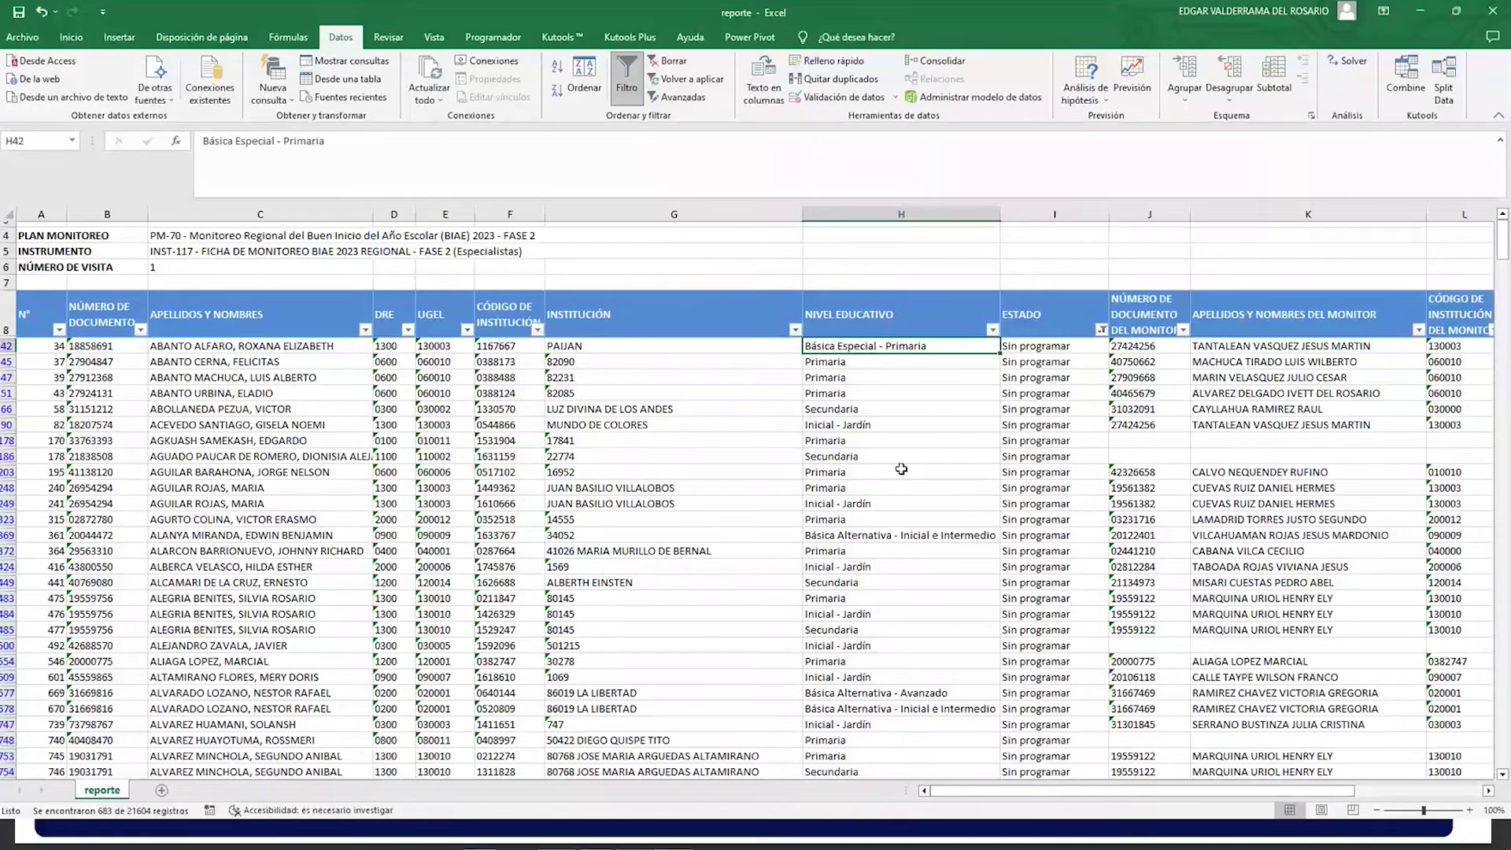
{"action": "scroll", "coordinate": [902, 470], "scroll_direction": "down", "scroll_amount": 2}
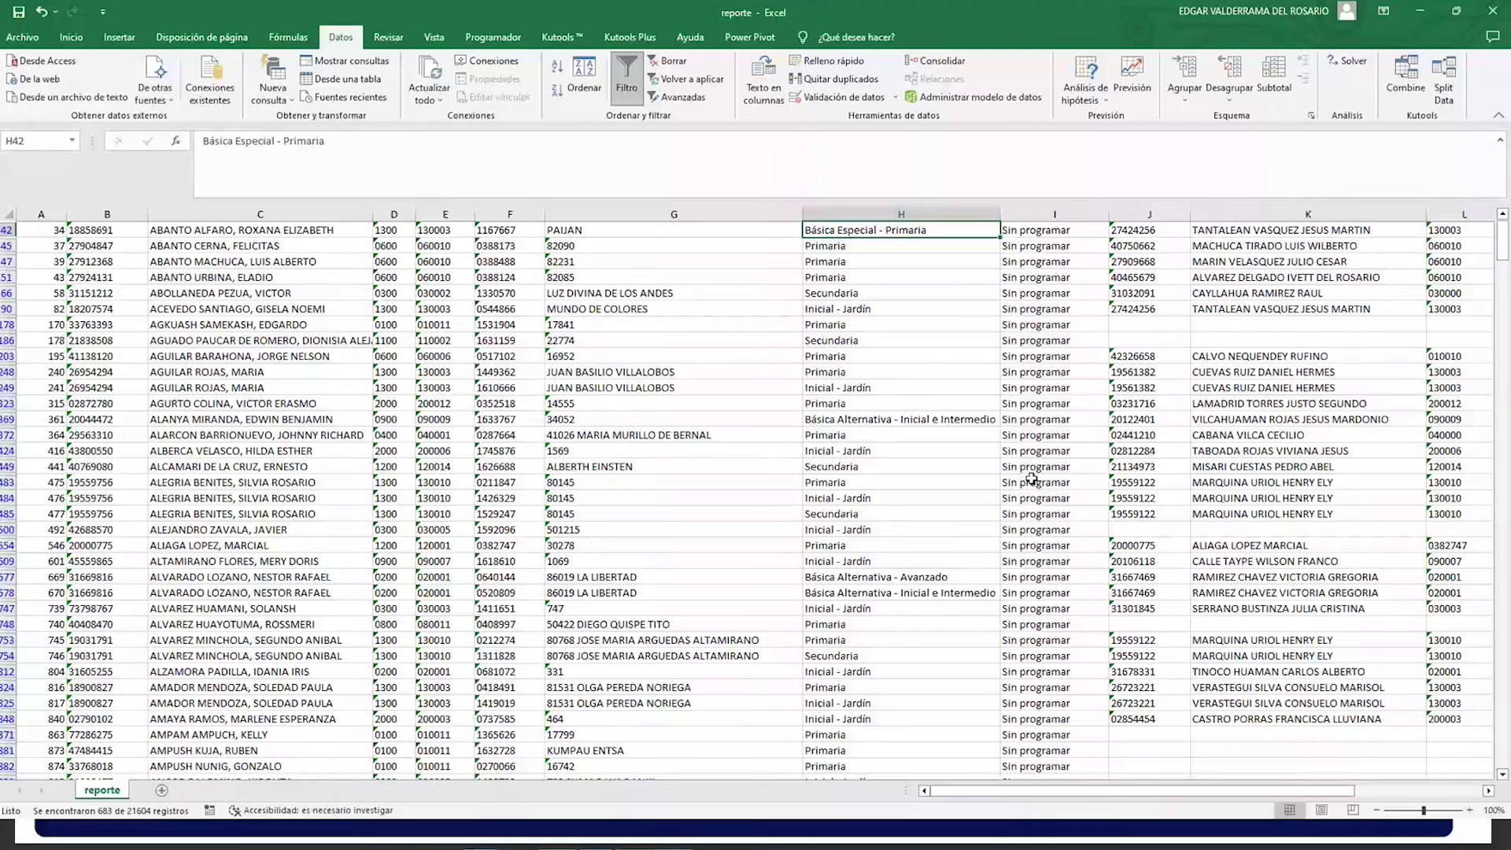
{"action": "scroll", "coordinate": [1031, 479], "scroll_direction": "up", "scroll_amount": 3}
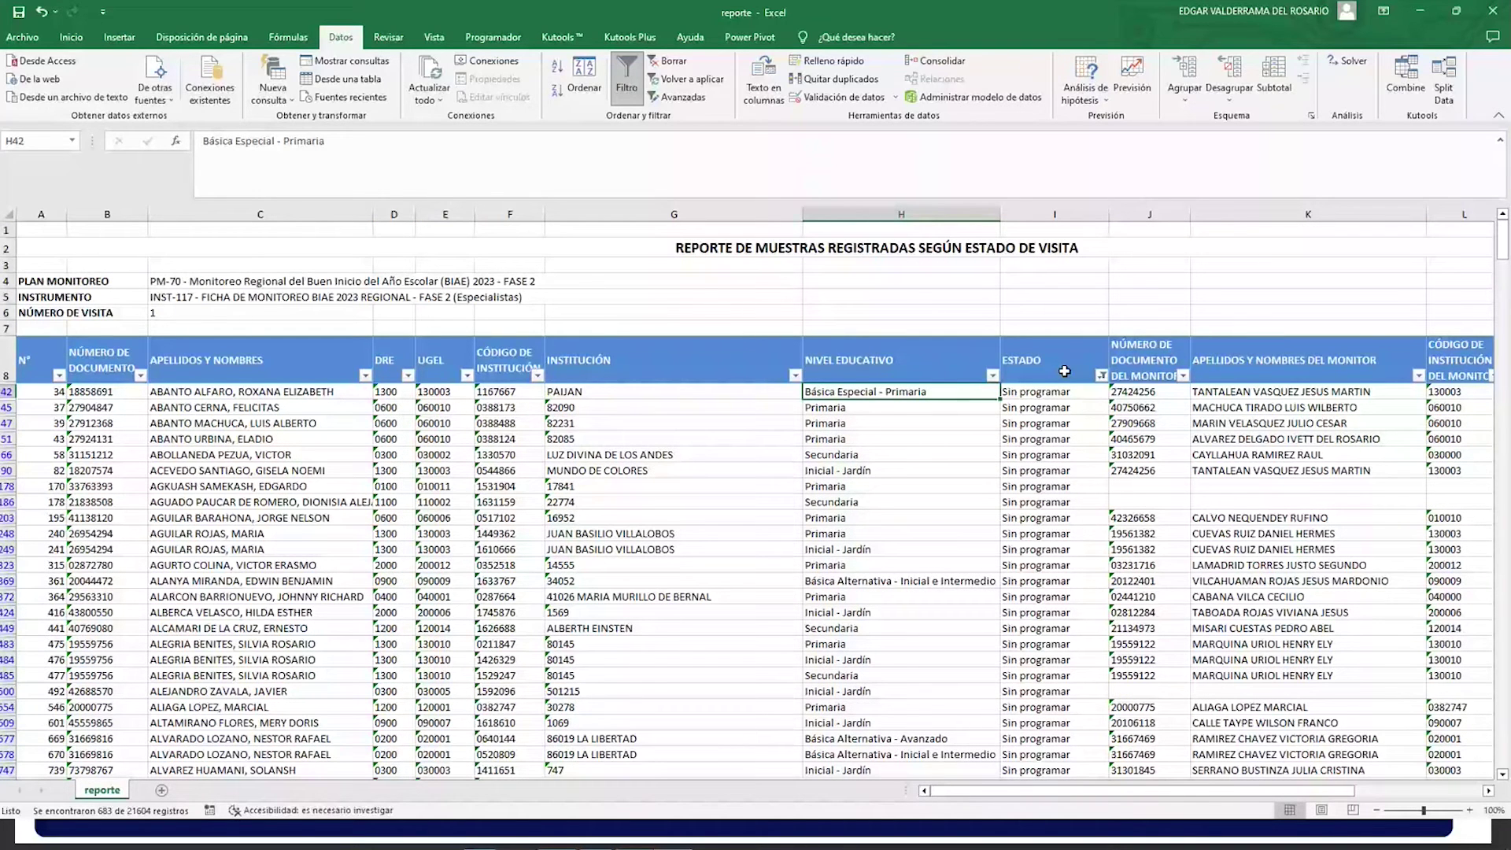
Step: Filter the ESTADO column to En ejecución only, review the rows, and close the report workbook without saving
{"action": "left_click", "coordinate": [1101, 376]}
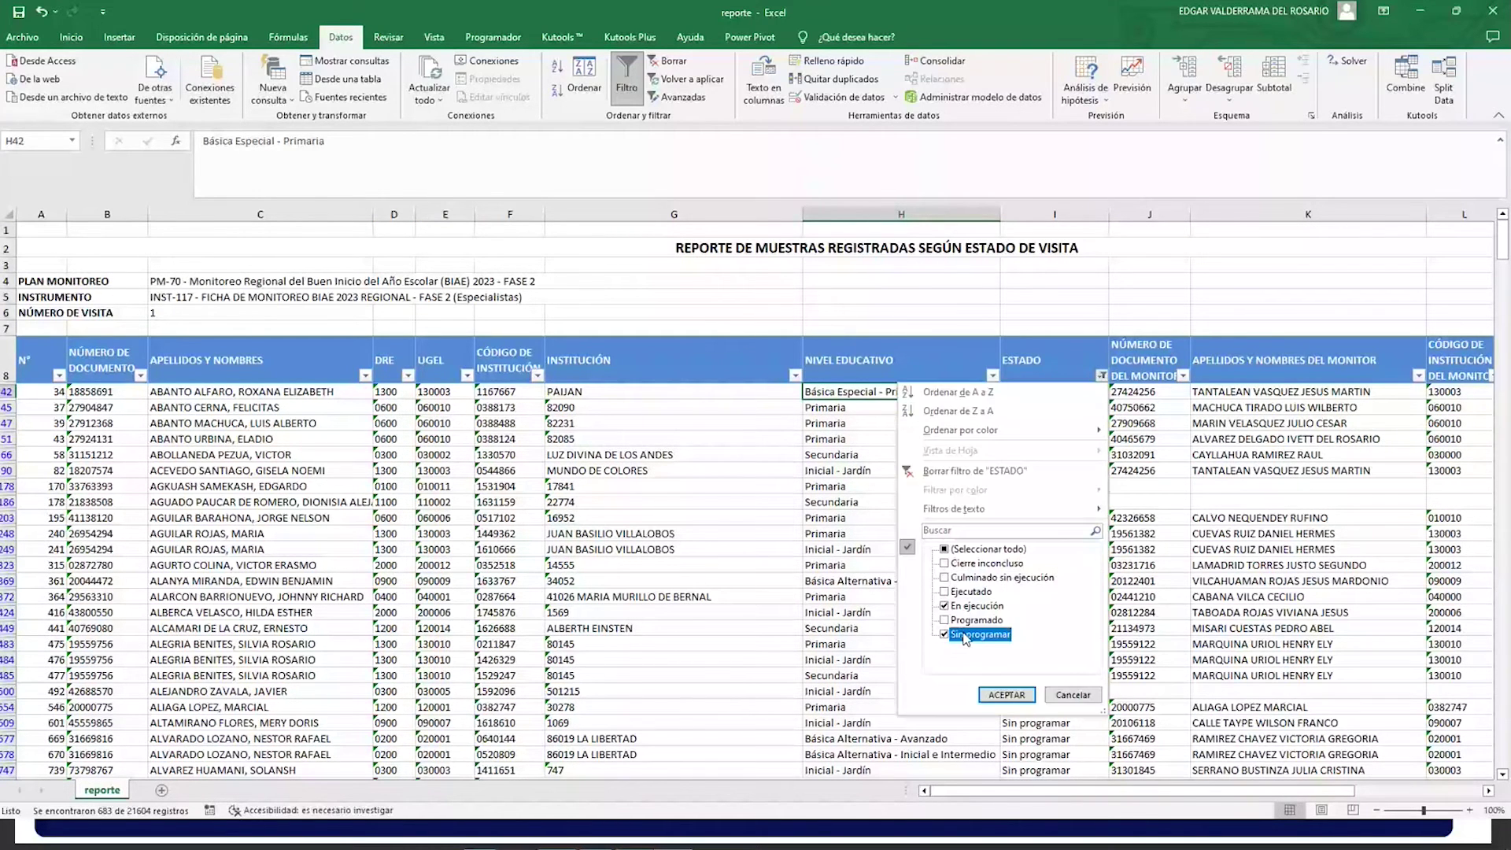
{"action": "left_click", "coordinate": [965, 636]}
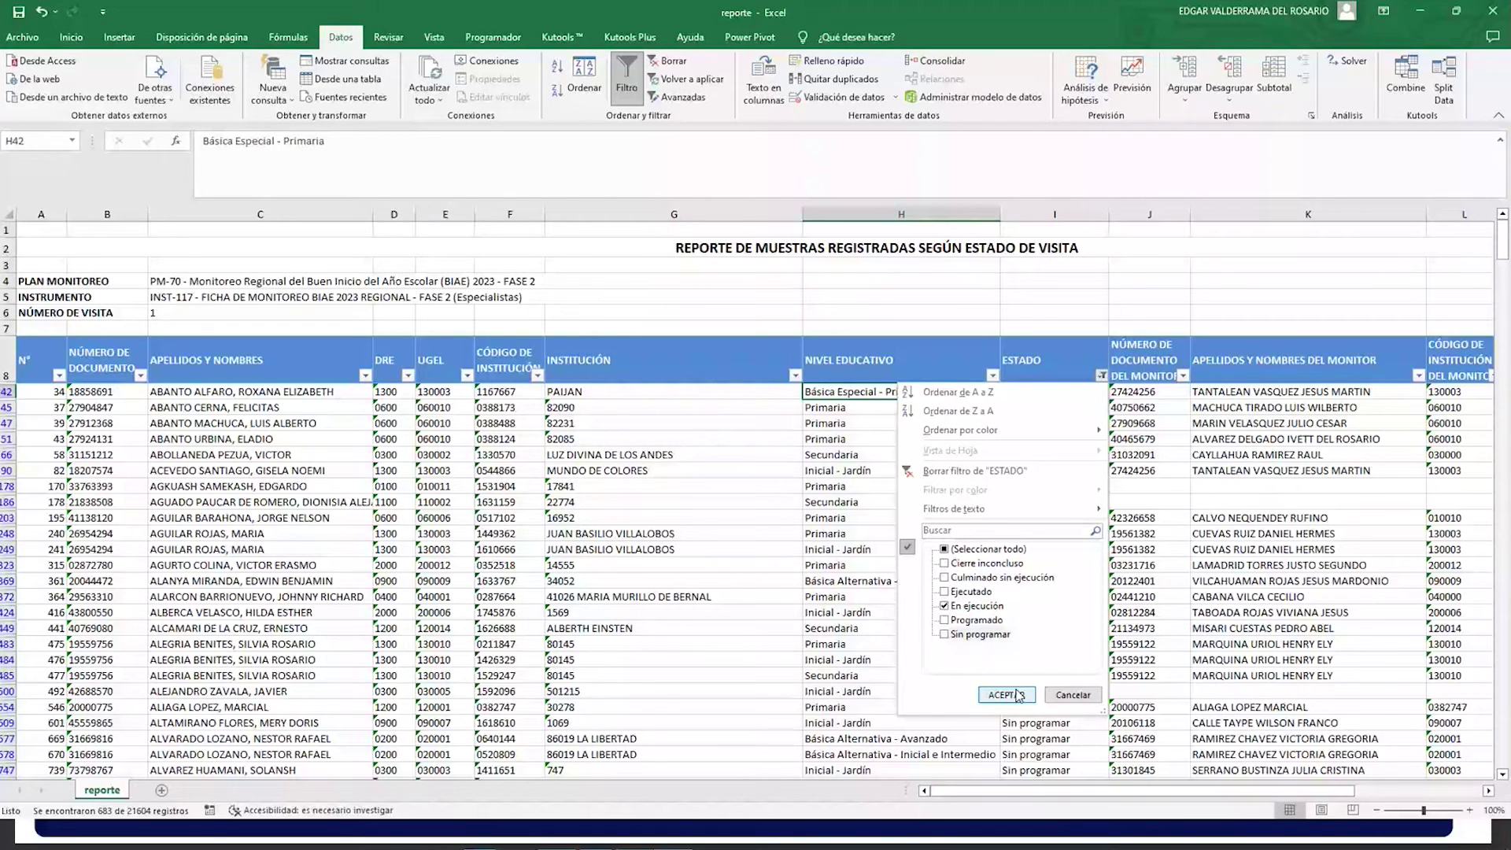
{"action": "left_click", "coordinate": [1017, 695]}
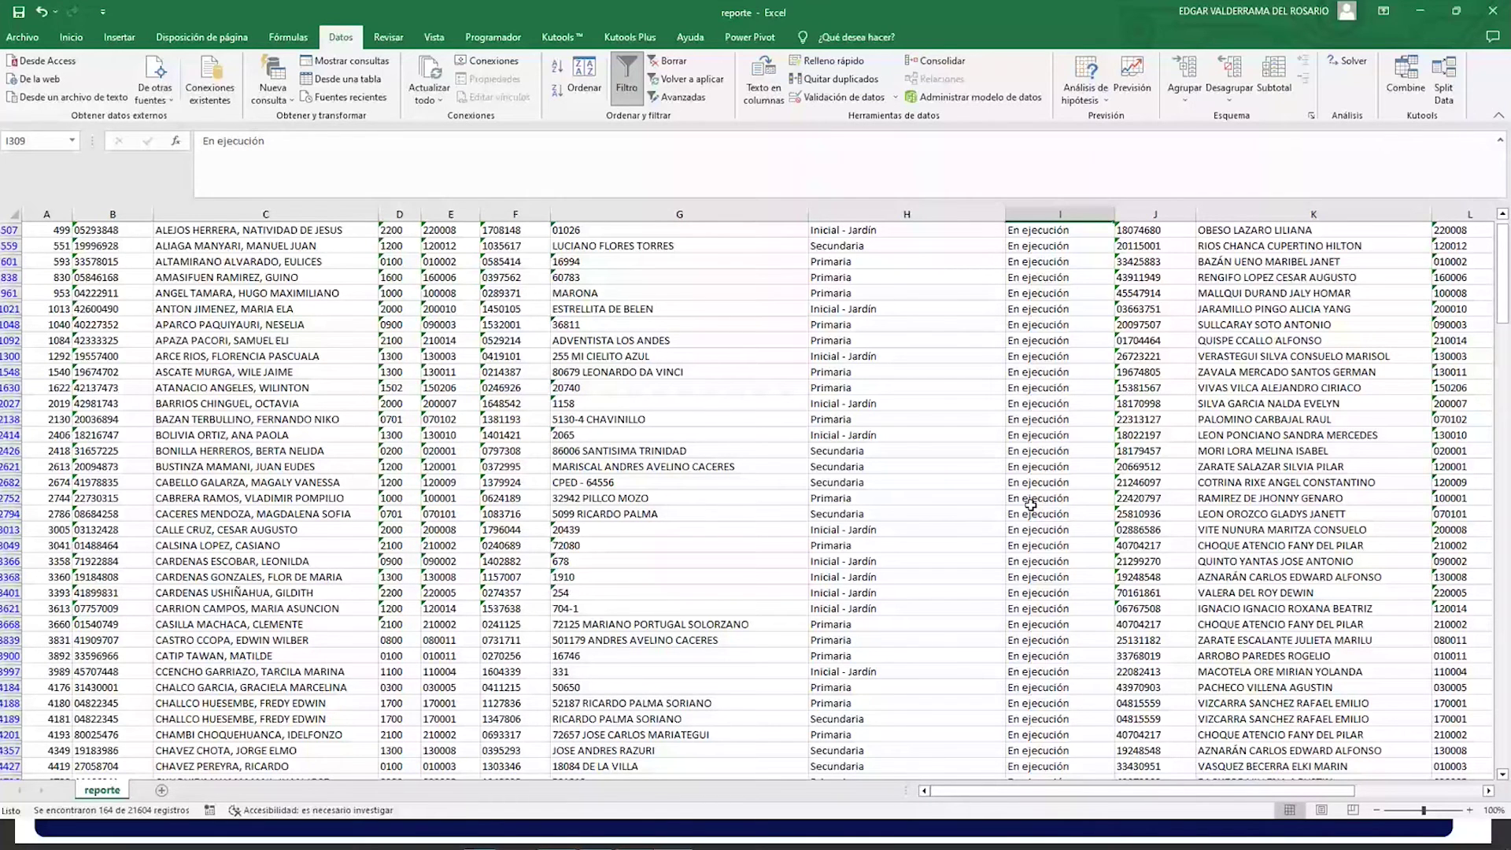
{"action": "scroll", "coordinate": [1031, 504], "scroll_direction": "down", "scroll_amount": 8}
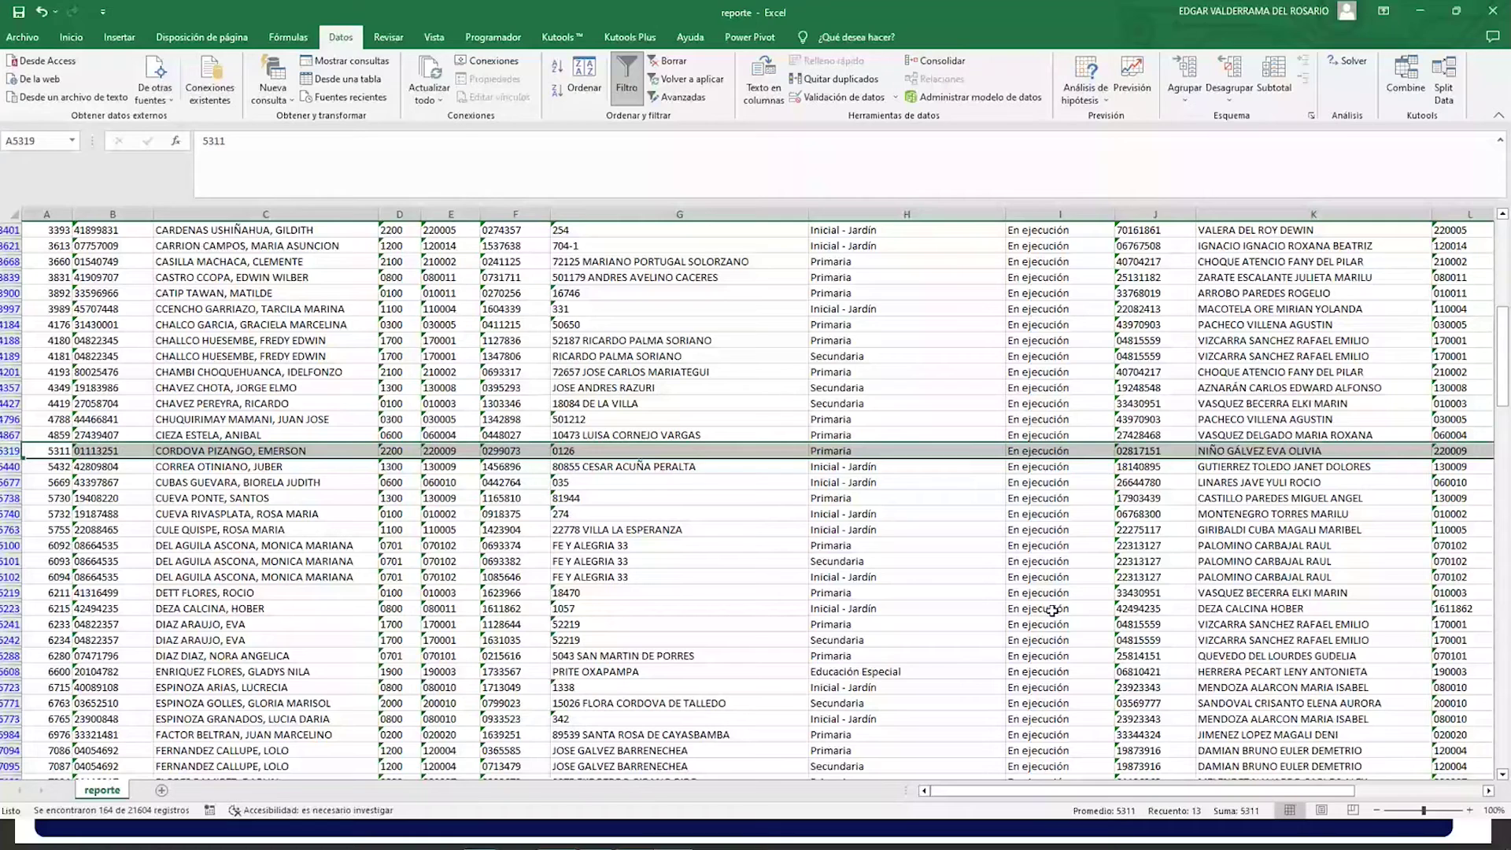
{"action": "key", "text": "alt+F4"}
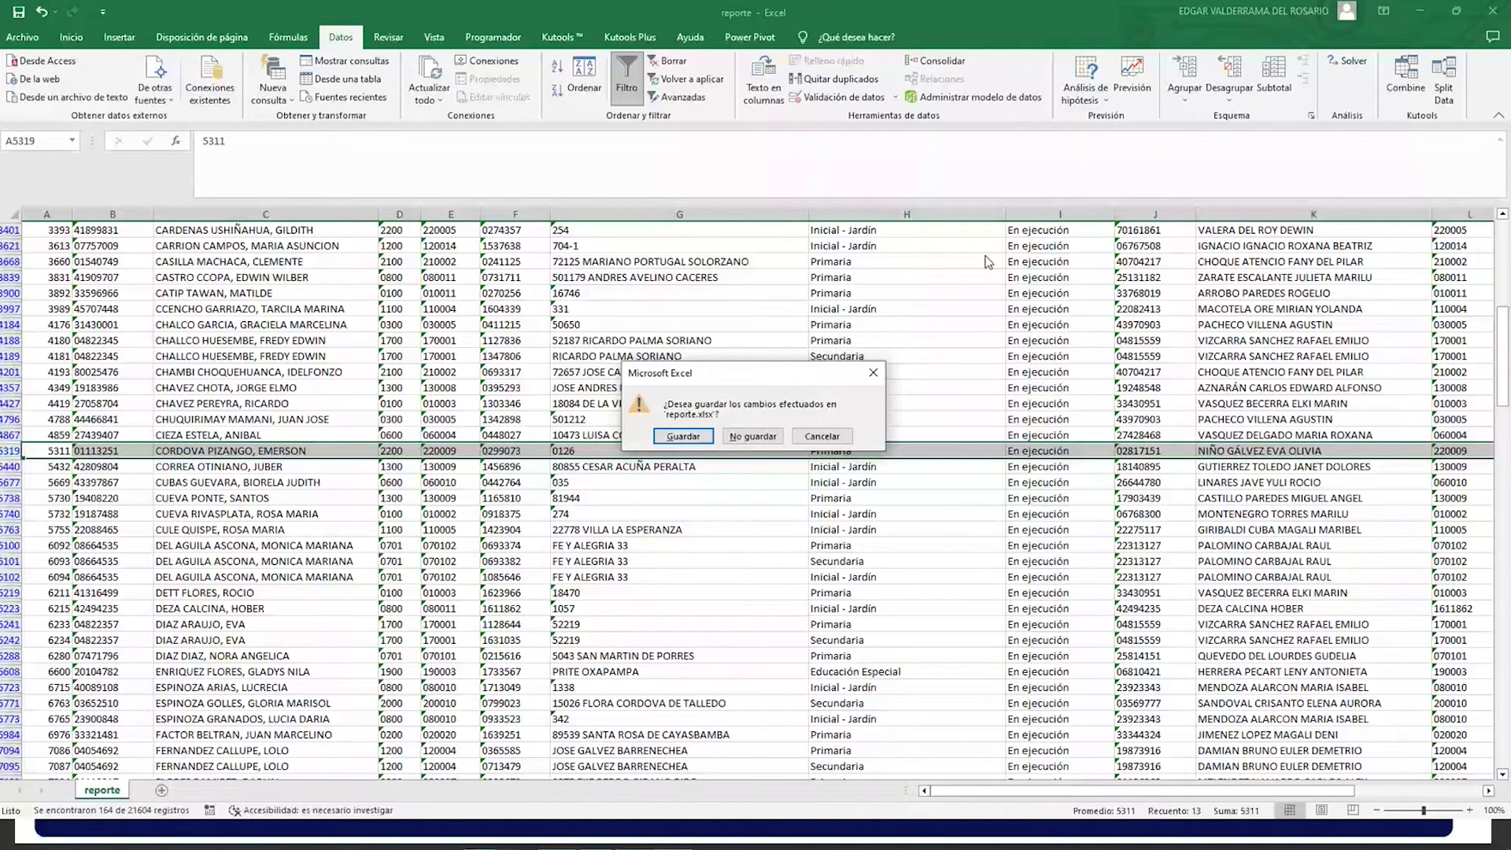
{"action": "key", "text": "n"}
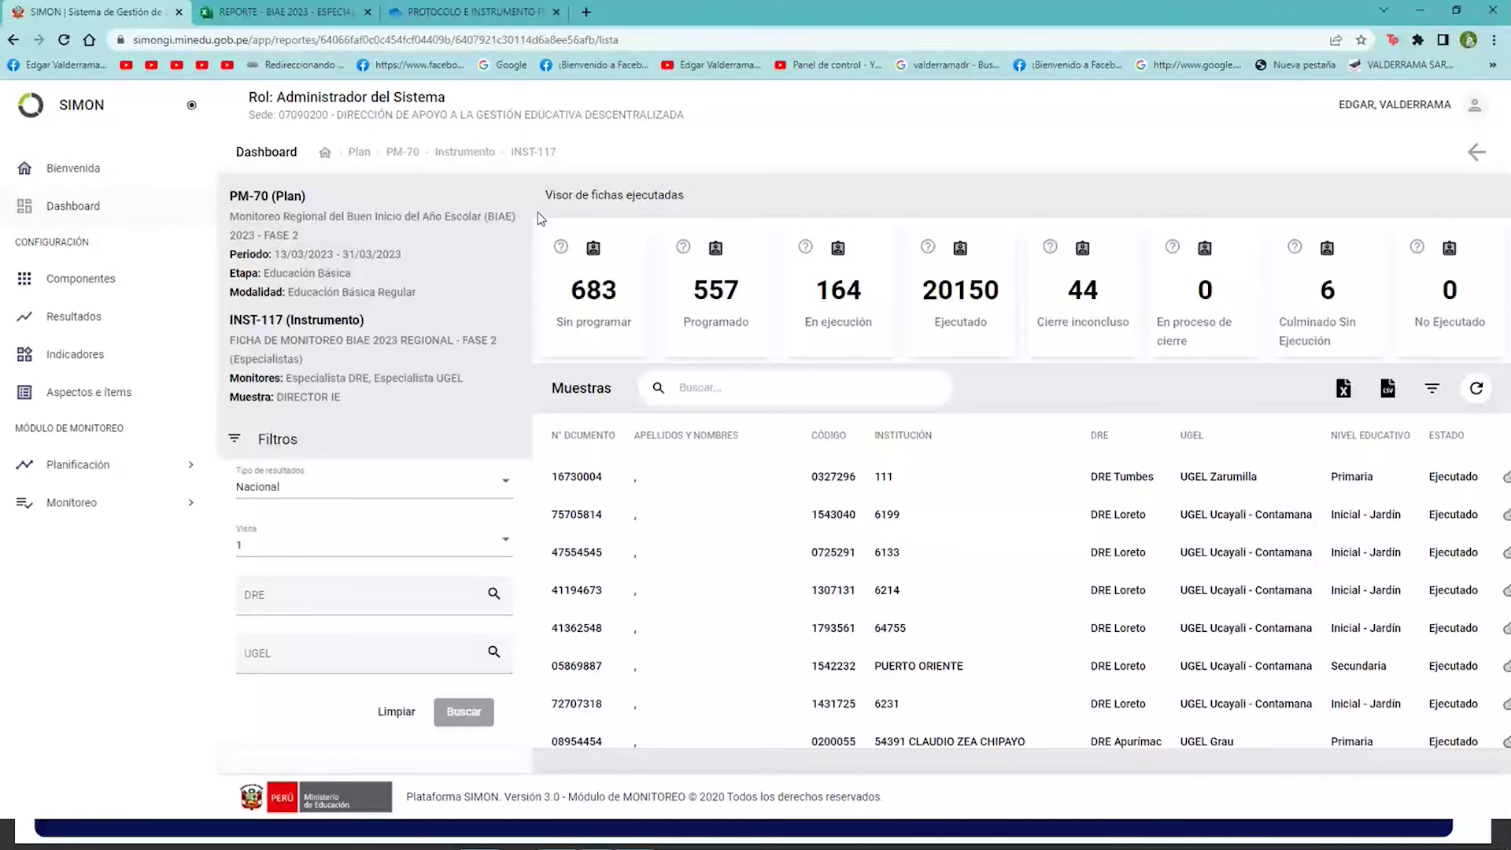
Step: Reopen the viewer of executed forms from the INST-117 results and list the Nacional samples for visit 1
{"action": "left_click", "coordinate": [1477, 153]}
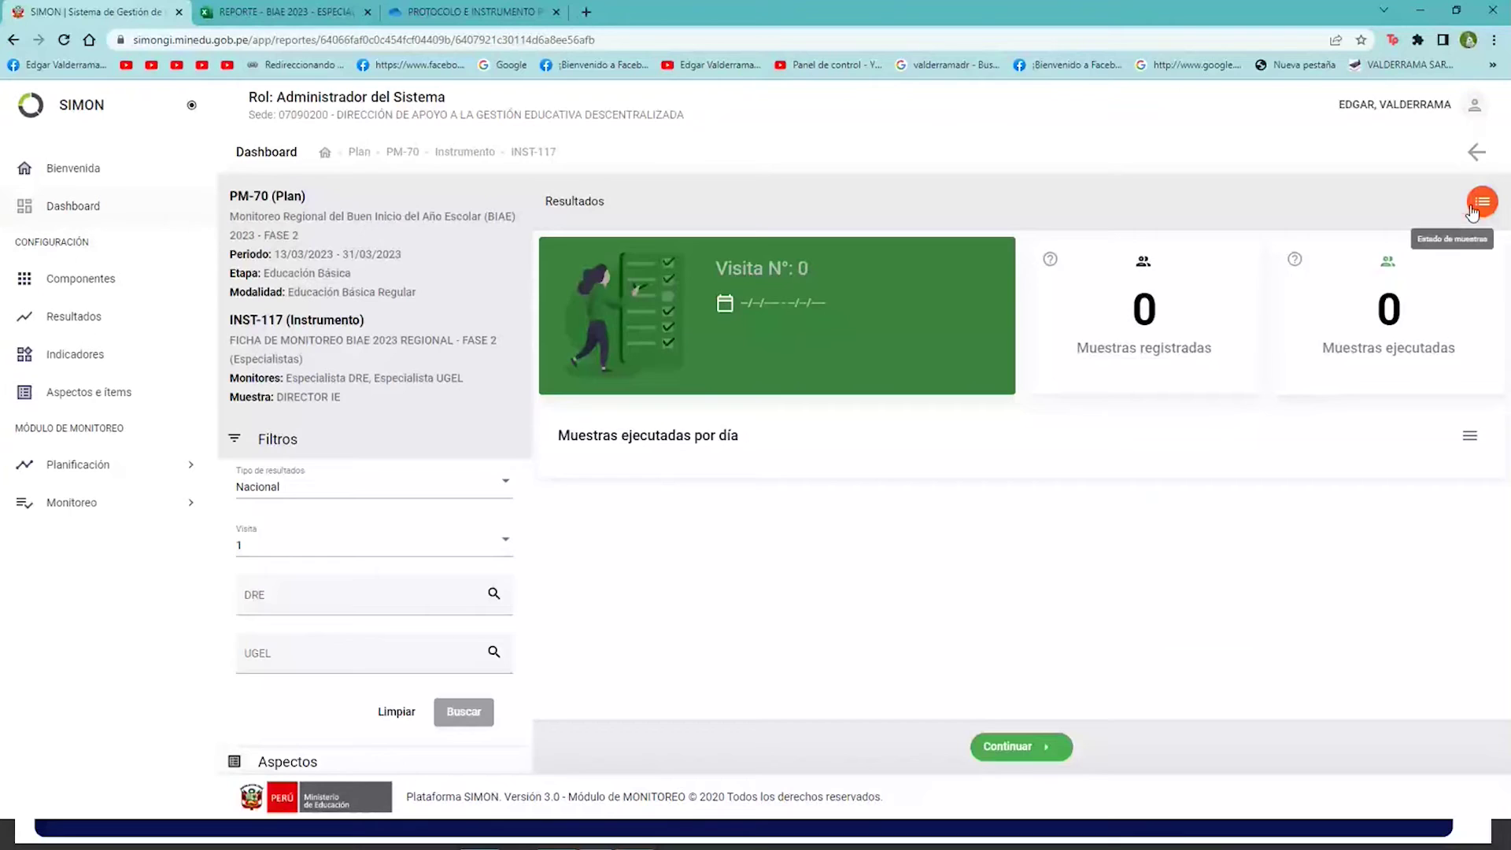
{"action": "left_click", "coordinate": [1484, 205]}
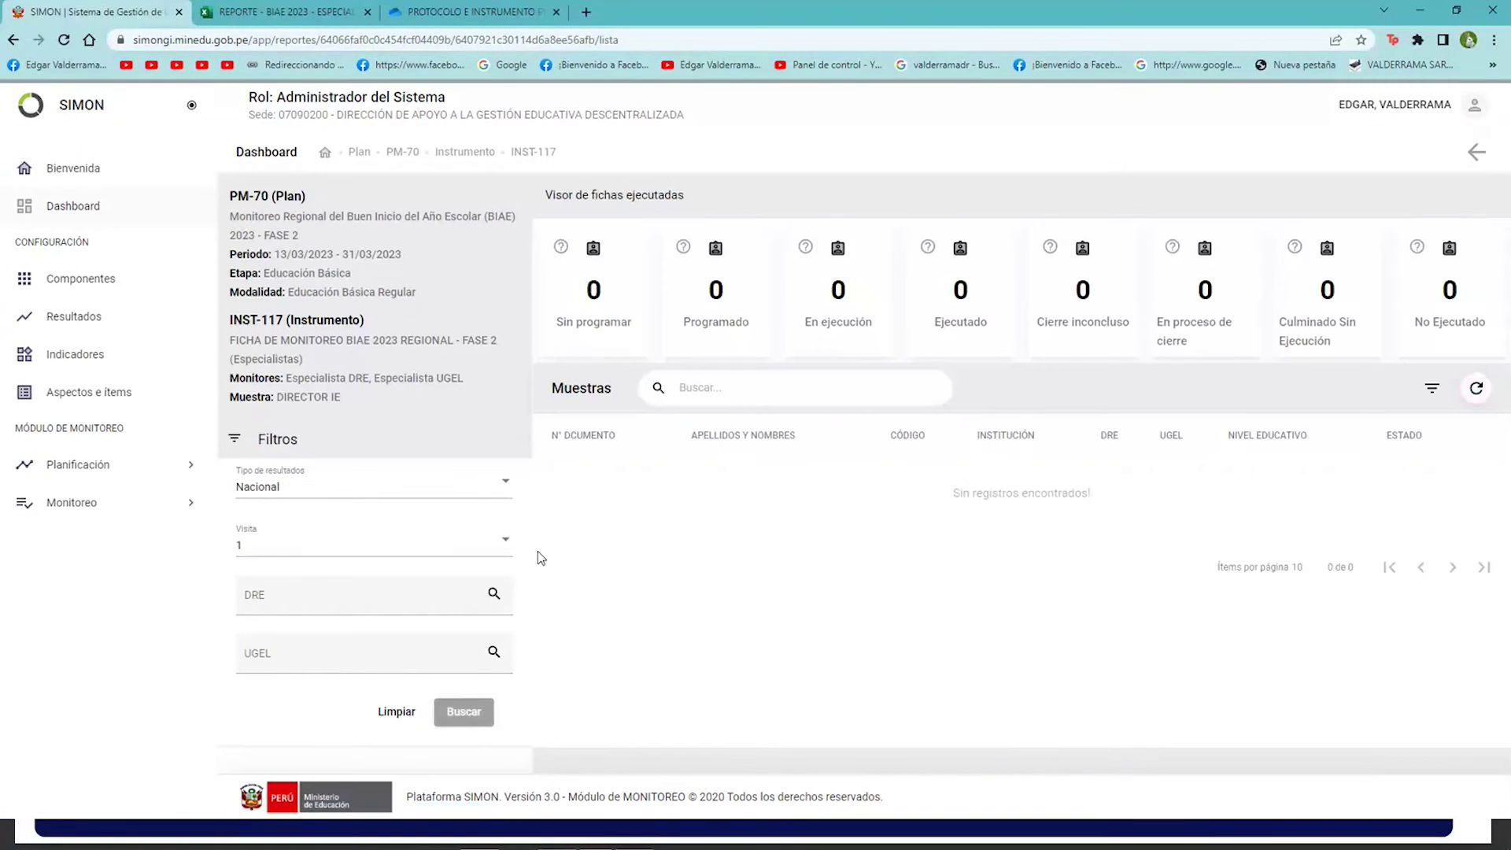
{"action": "left_click", "coordinate": [472, 713]}
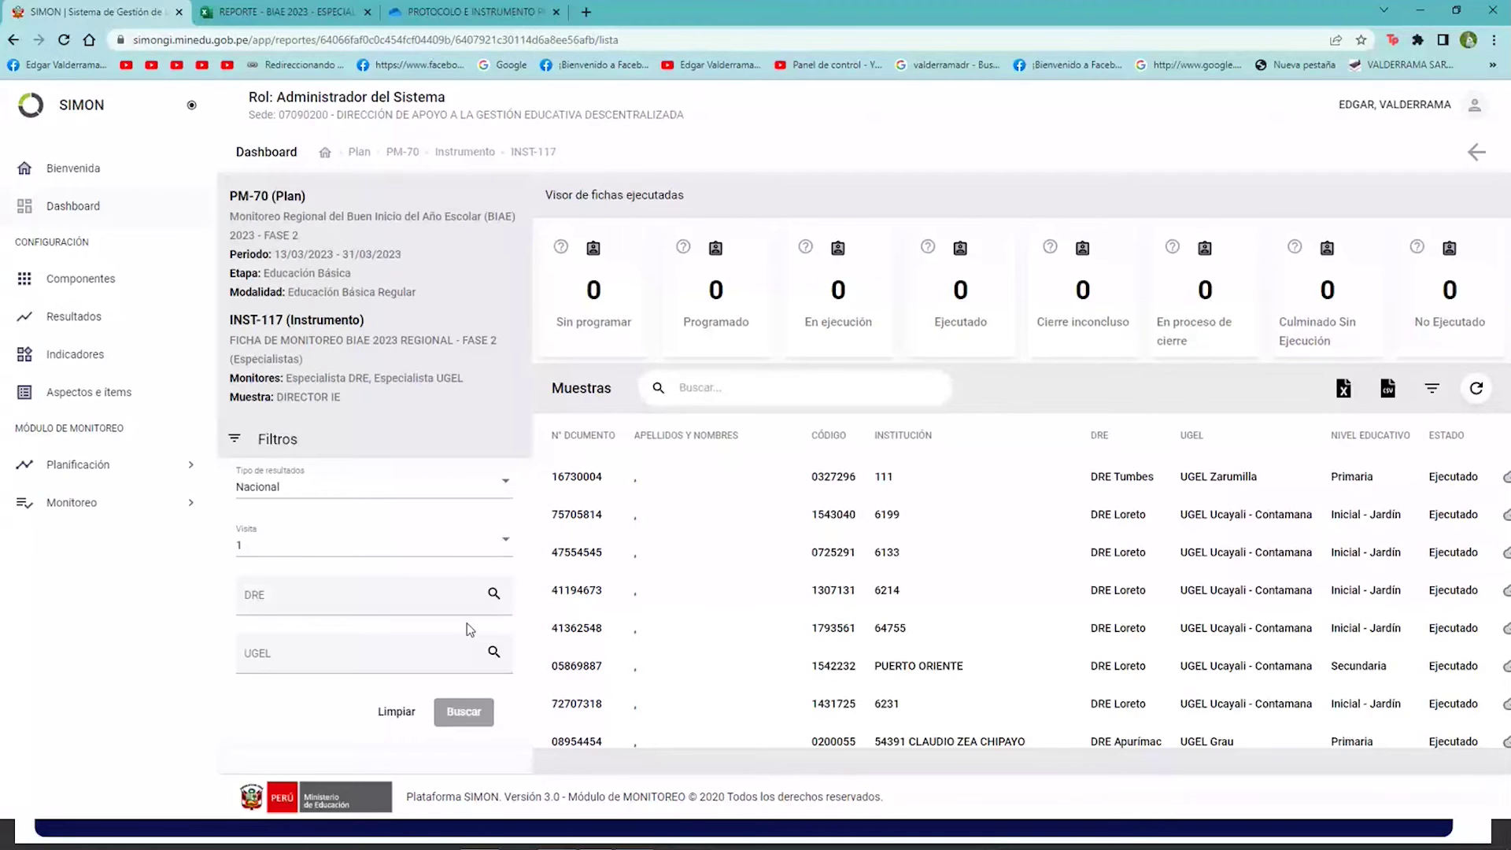
Step: Narrow the samples list to DRE Amazonas and UGEL Bagua
{"action": "left_click", "coordinate": [457, 600]}
{"action": "type", "text": "AM"}
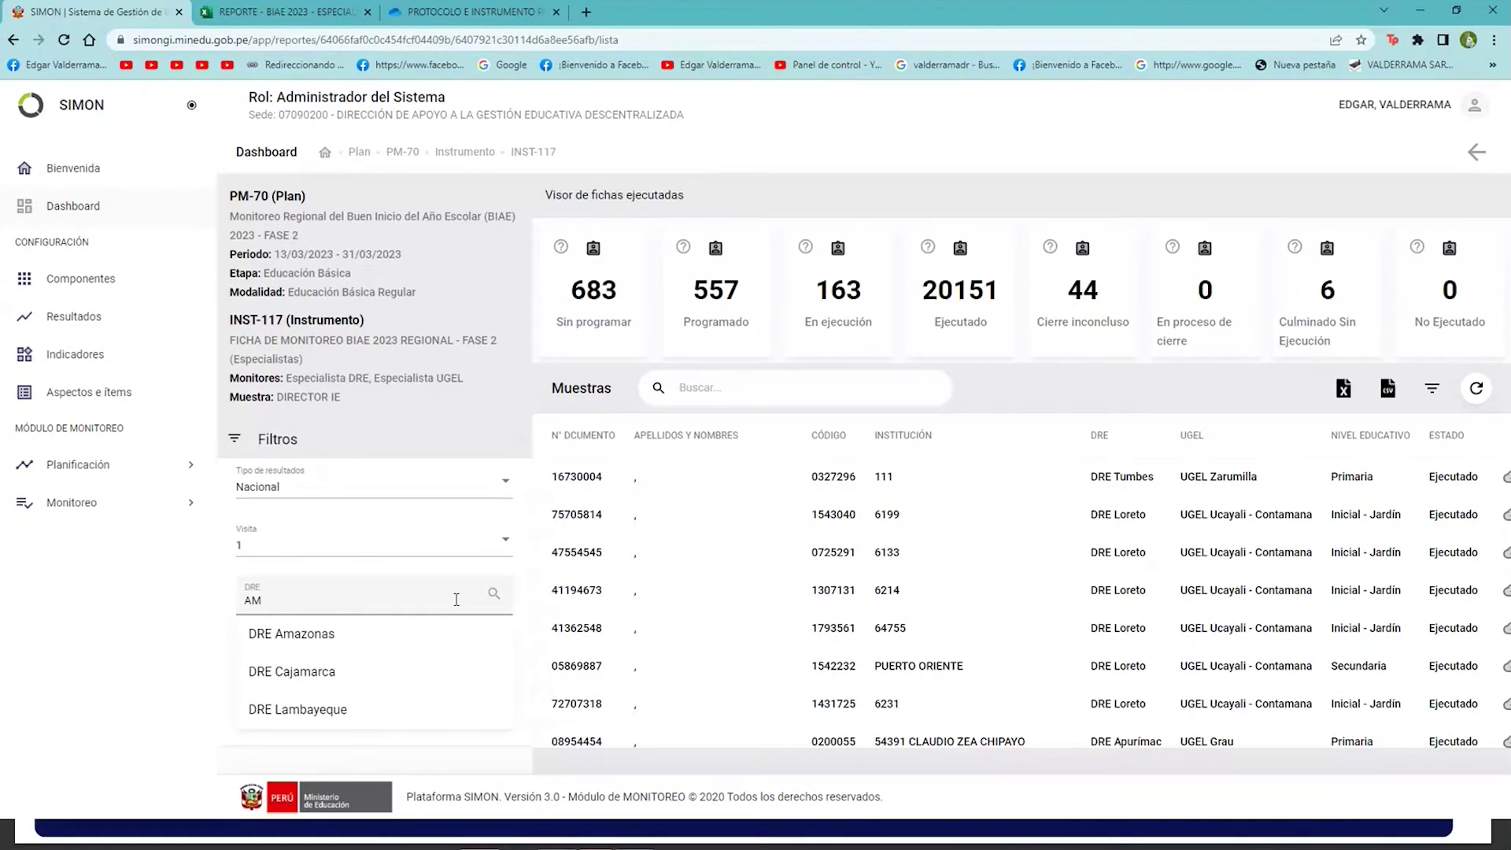
{"action": "left_click", "coordinate": [396, 634]}
{"action": "left_click", "coordinate": [300, 660]}
{"action": "type", "text": "BA"}
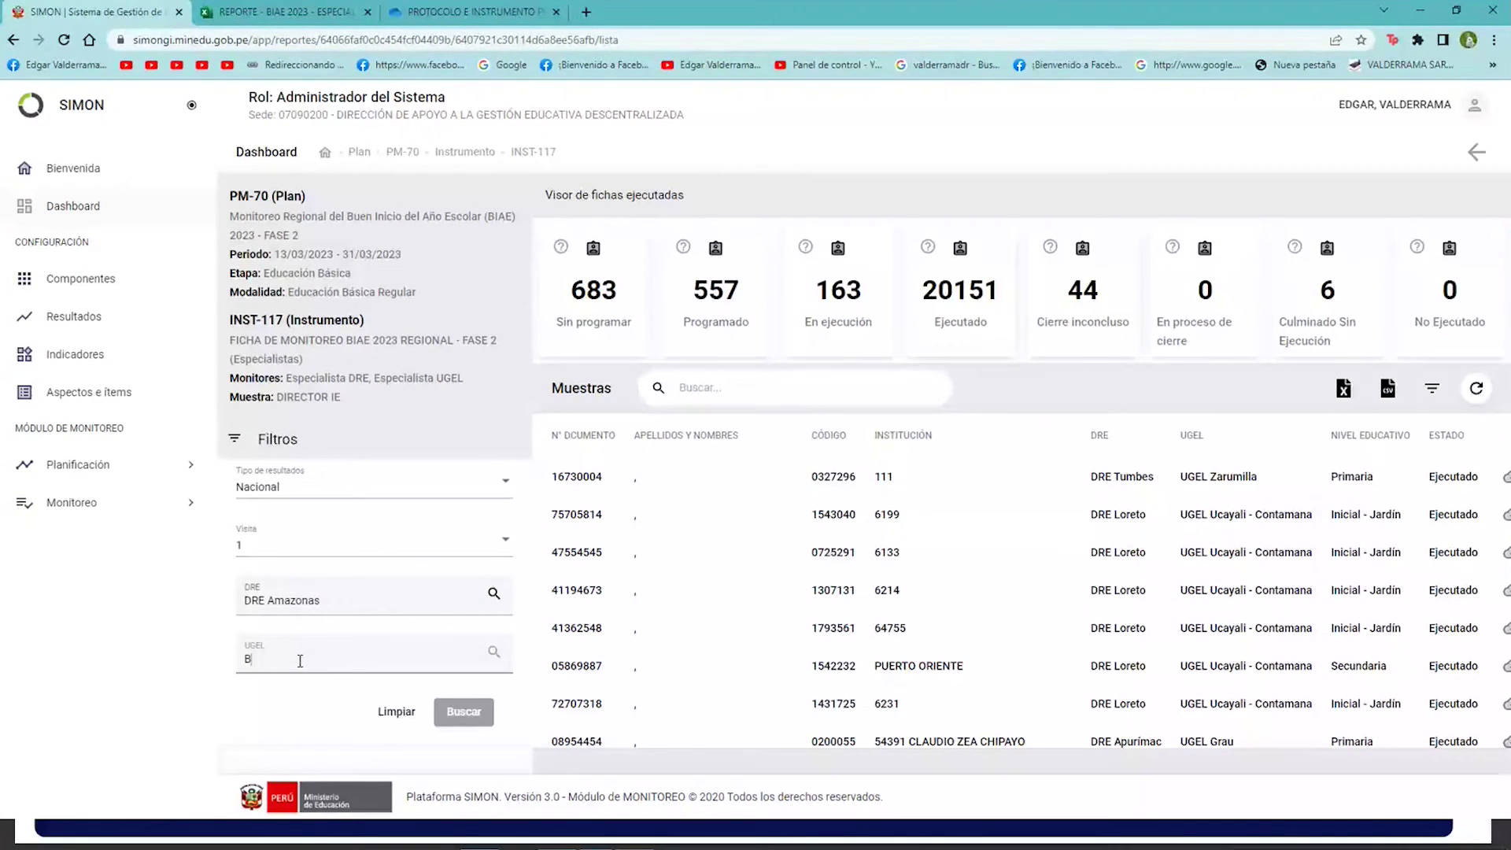
{"action": "left_click", "coordinate": [284, 692]}
{"action": "left_click", "coordinate": [466, 713]}
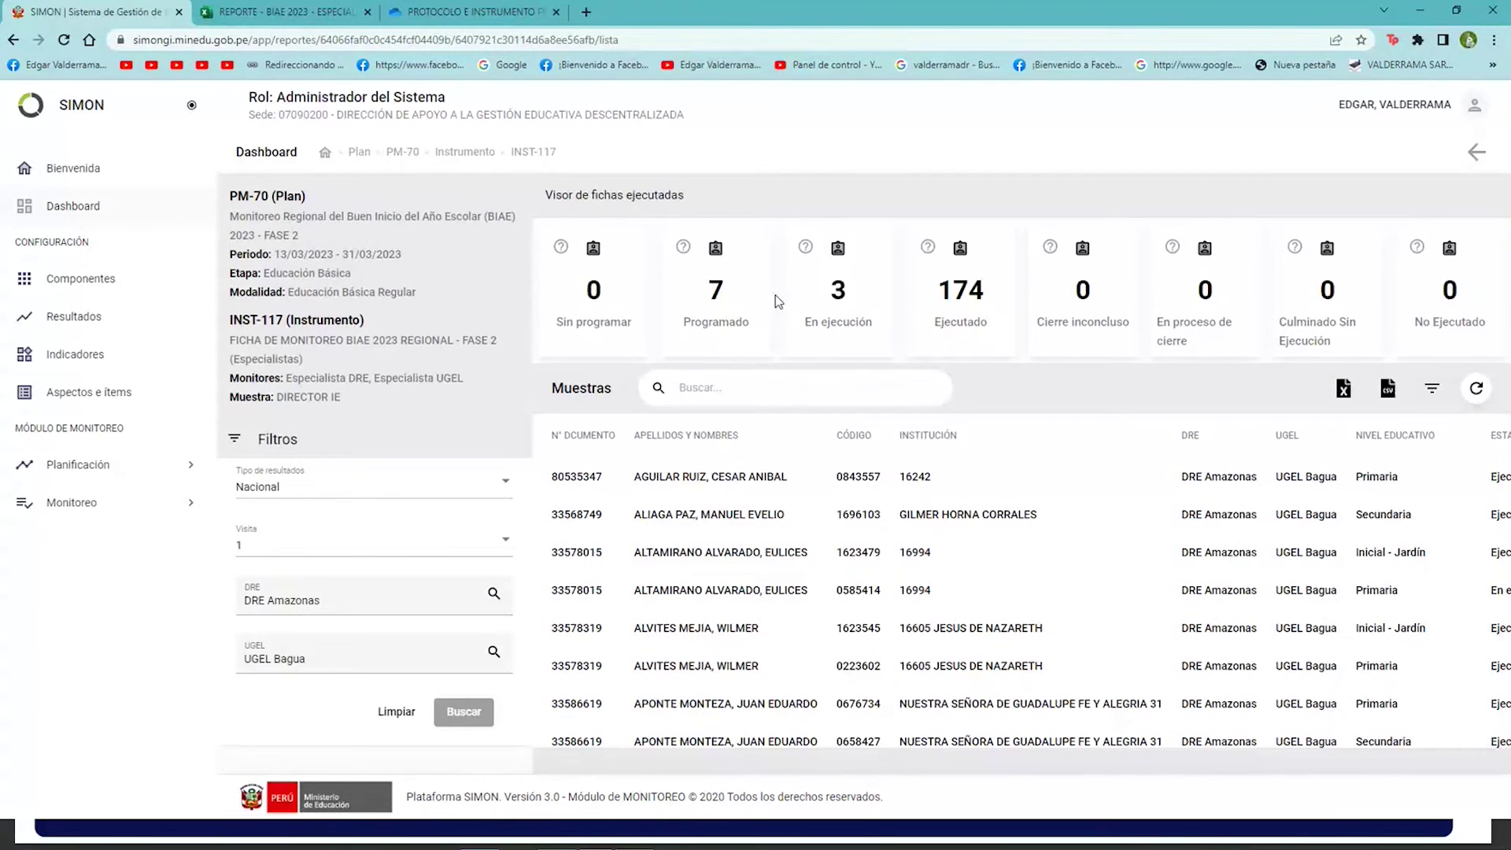
Step: Examine the Programado and En ejecución counts for UGEL Bagua, and switch to the DRE AMAZONAS - BIAE FASE 2.pdf report in Edge
{"action": "double_click", "coordinate": [841, 293]}
{"action": "double_click", "coordinate": [733, 293]}
{"action": "double_click", "coordinate": [838, 291]}
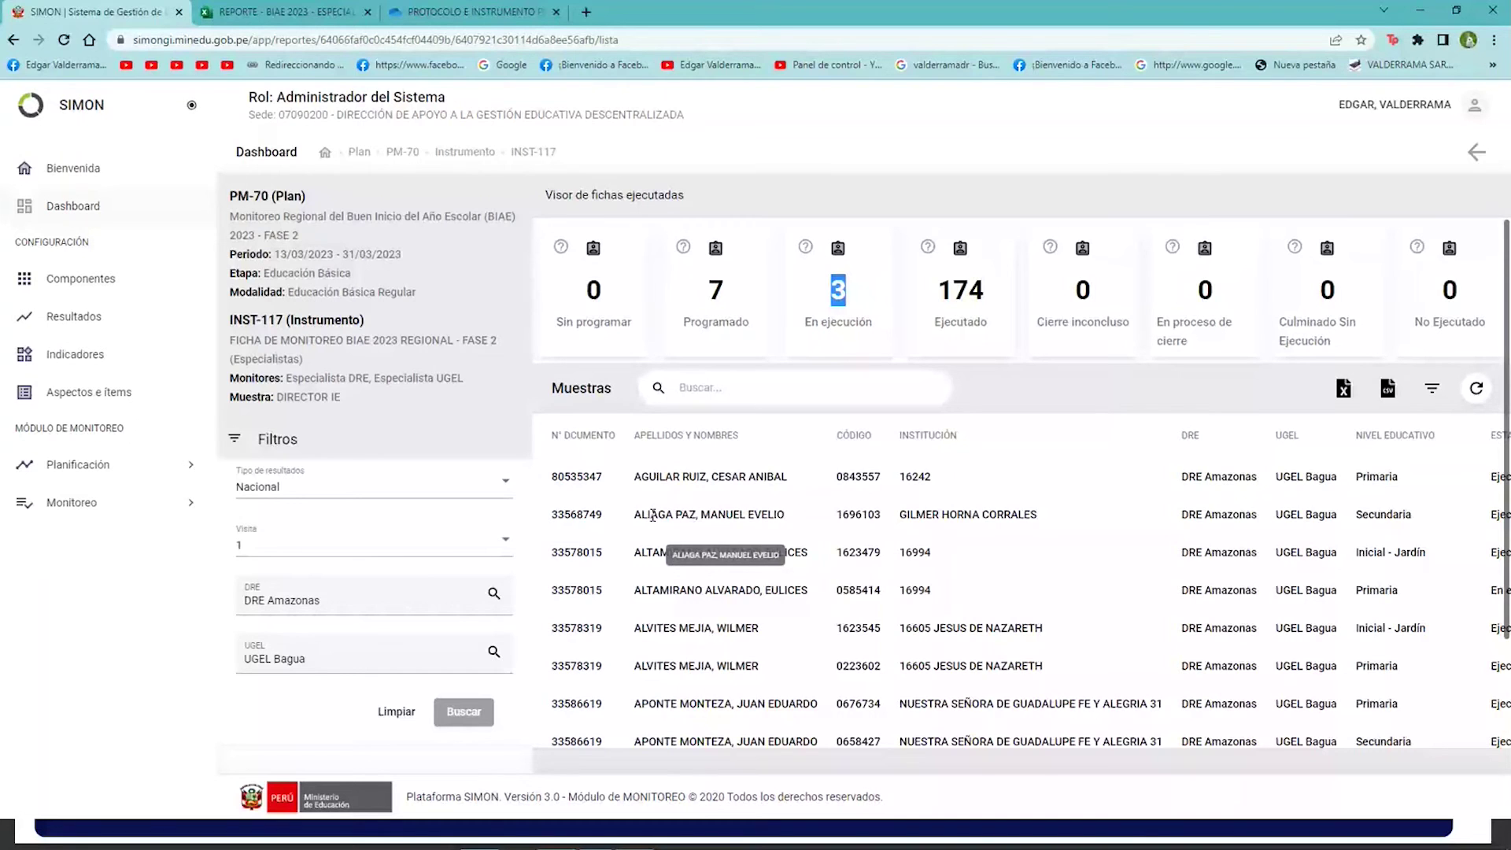
{"action": "key", "text": "alt+Tab"}
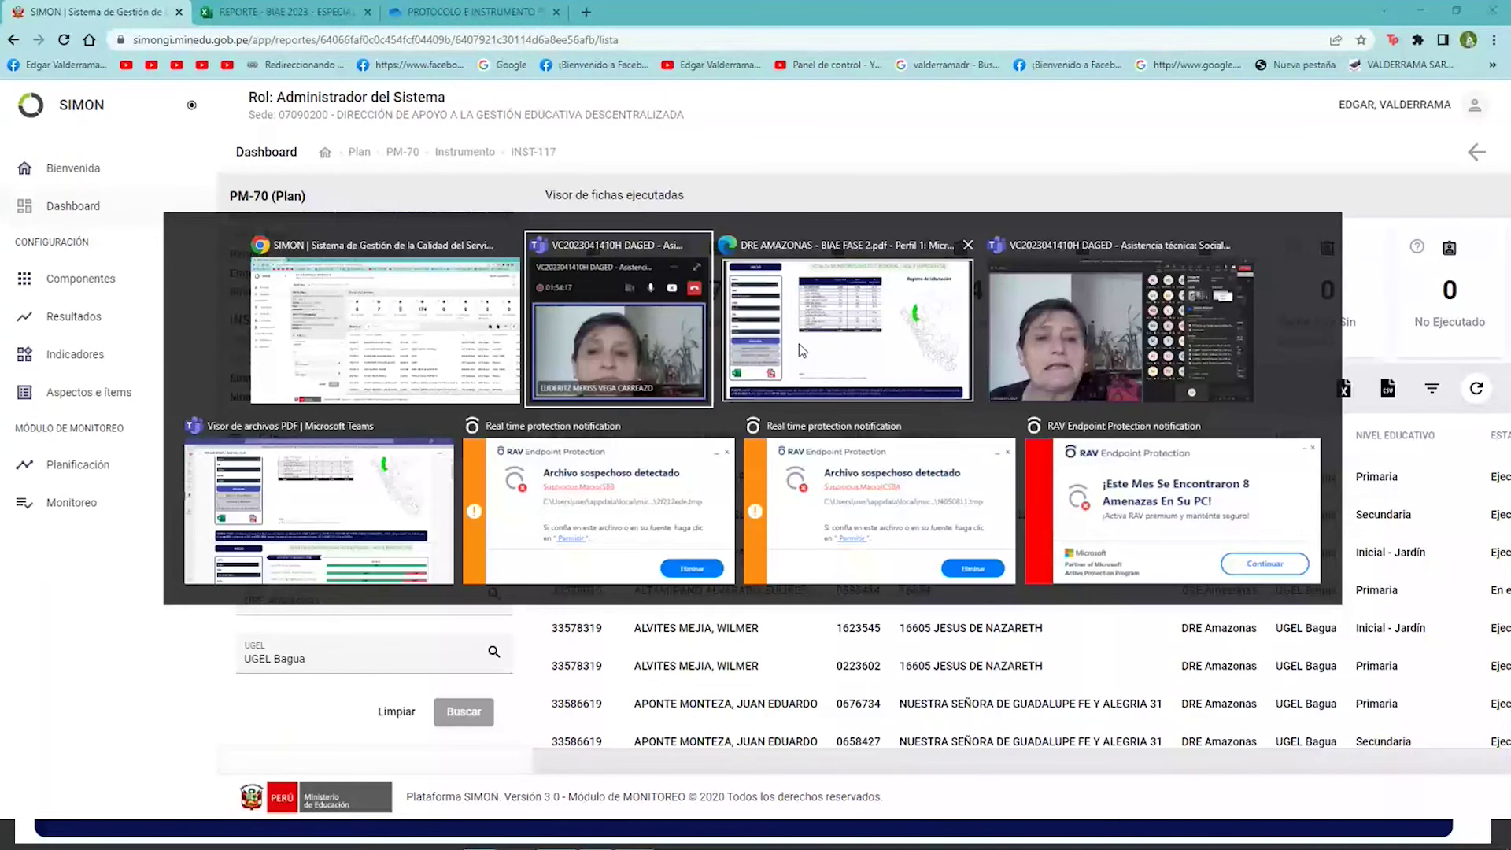
{"action": "left_click", "coordinate": [800, 343]}
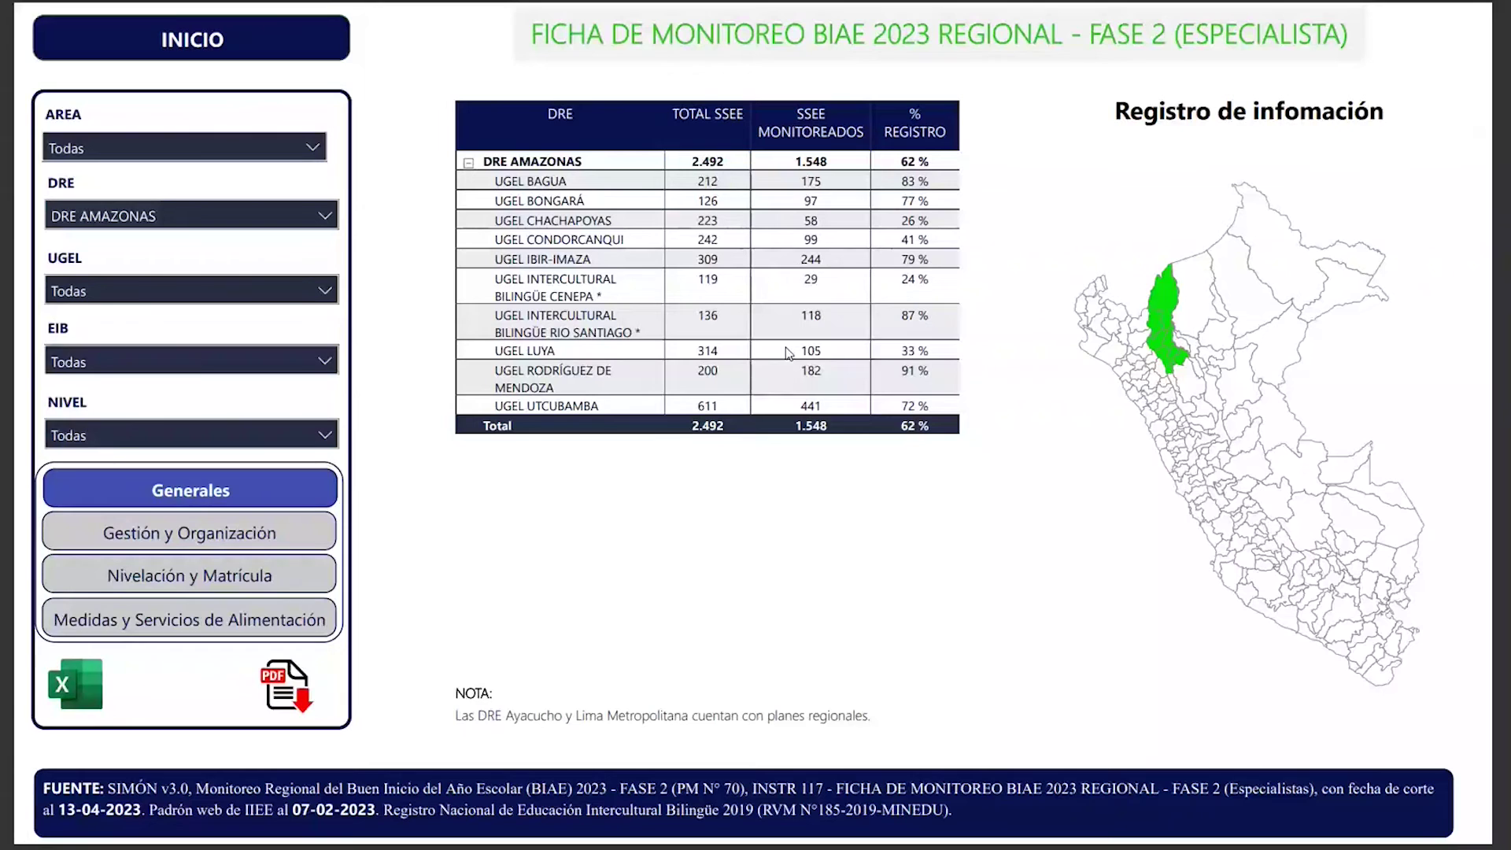